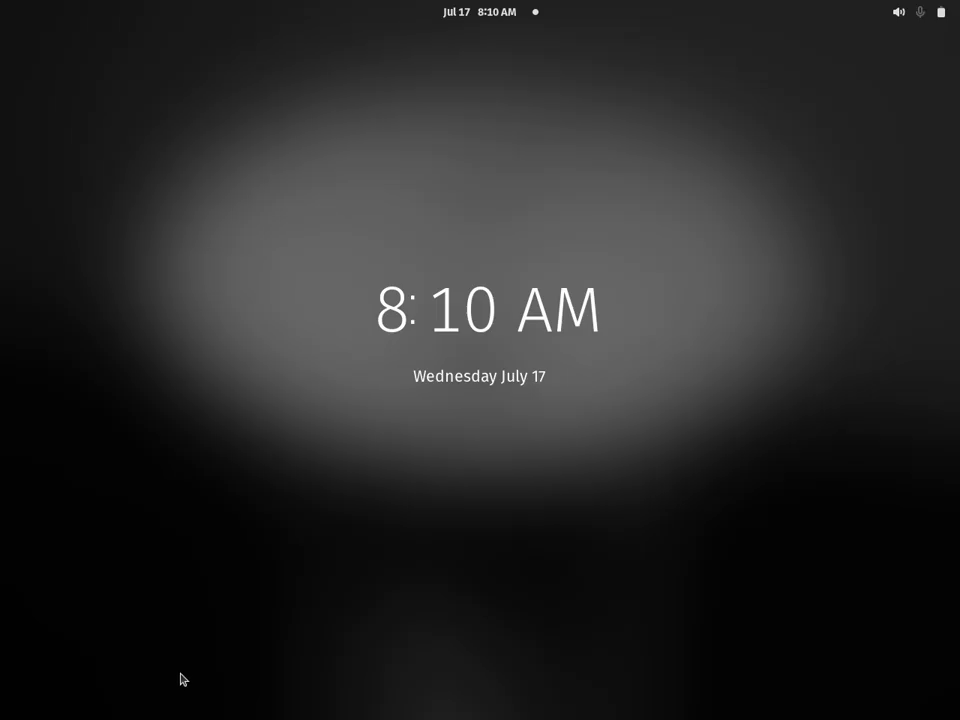
Unlock the Pop!_OS session with the account password.
{"action": "left_click", "coordinate": [180, 674]}
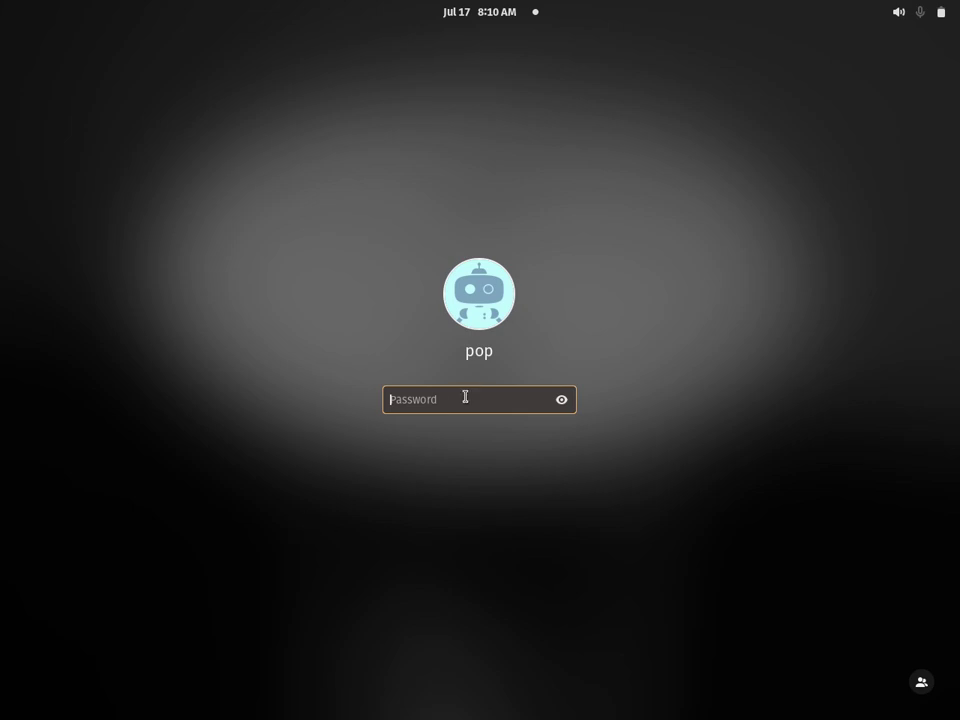
{"action": "type", "text": "●●●●●●●●●●●"}
{"action": "key", "text": "Return"}
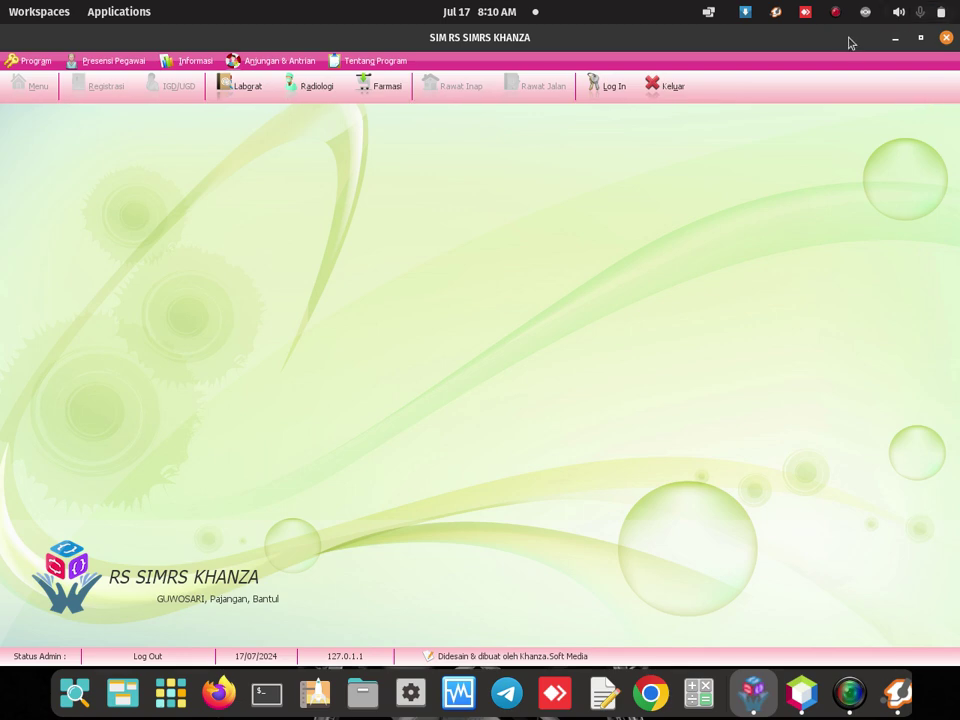
View the Wi-Fi network list and search applications for 'zoo' without connecting.
{"action": "left_click", "coordinate": [866, 12]}
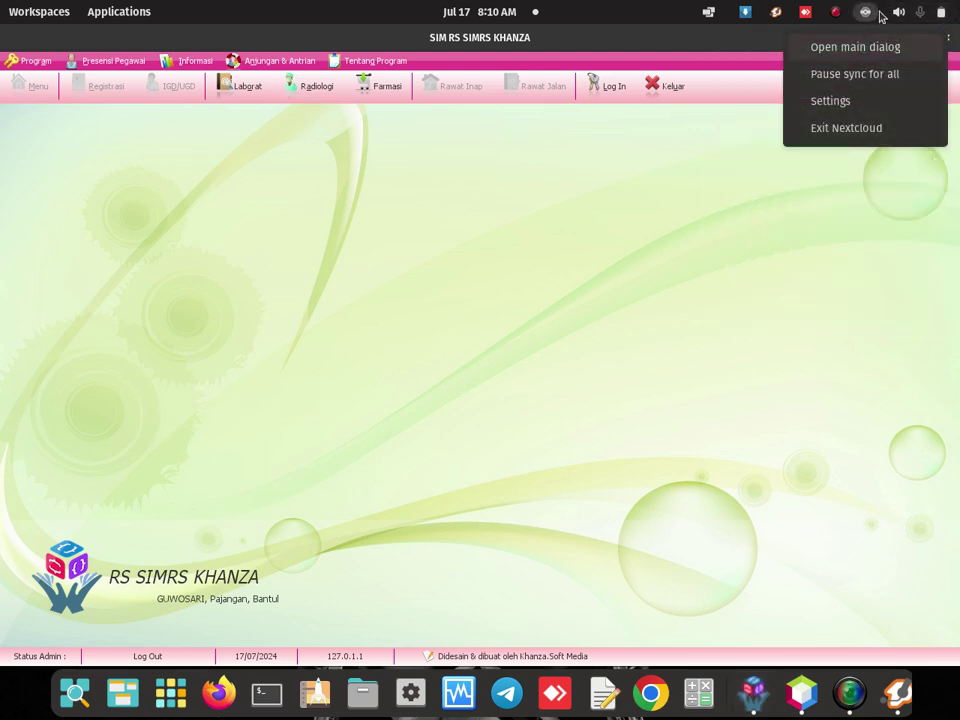
{"action": "mouse_move", "coordinate": [900, 12]}
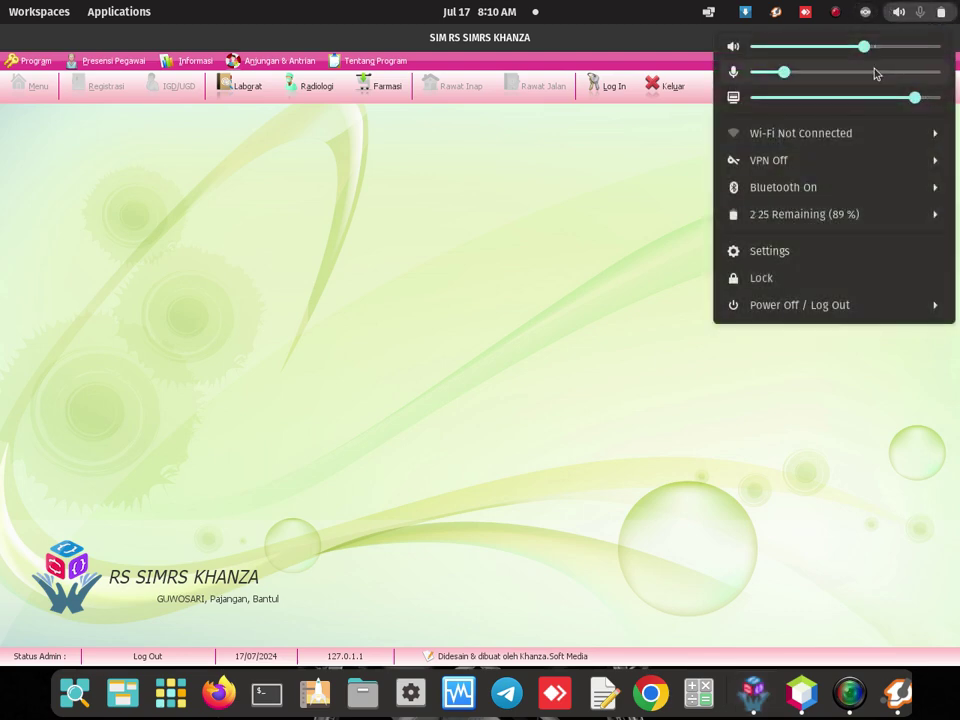
{"action": "left_click", "coordinate": [853, 136]}
{"action": "left_click", "coordinate": [849, 159]}
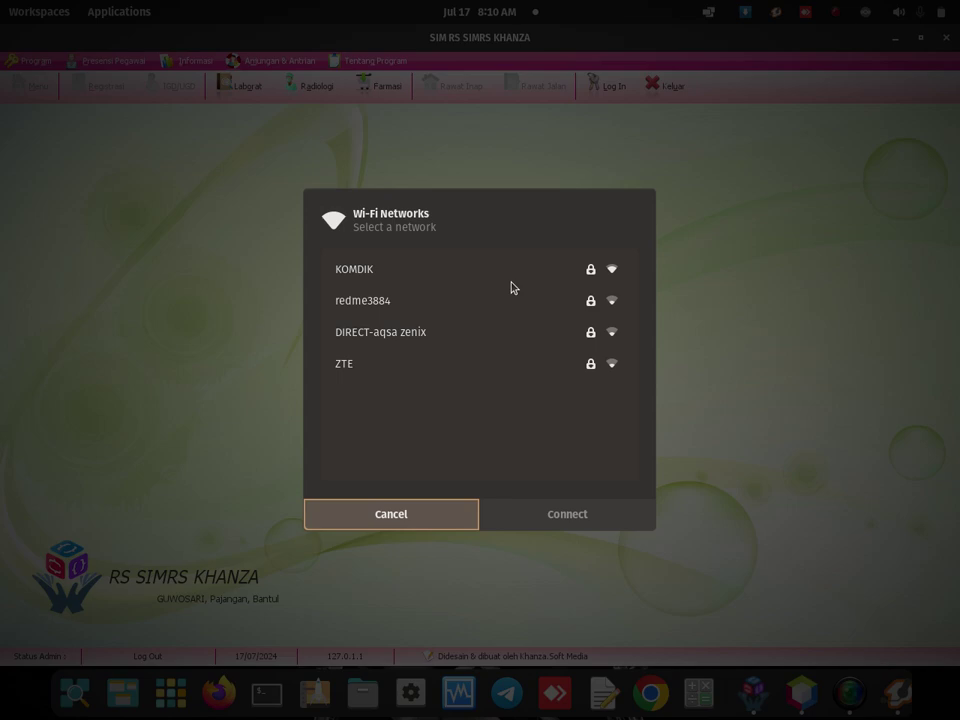
{"action": "left_click", "coordinate": [355, 520]}
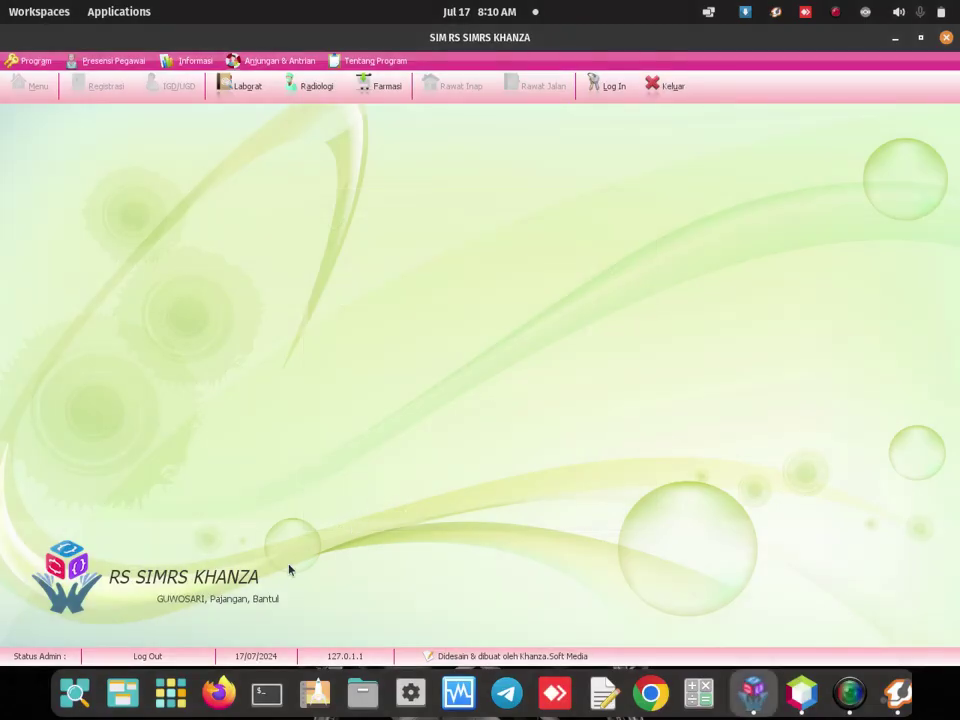
{"action": "left_click", "coordinate": [188, 696]}
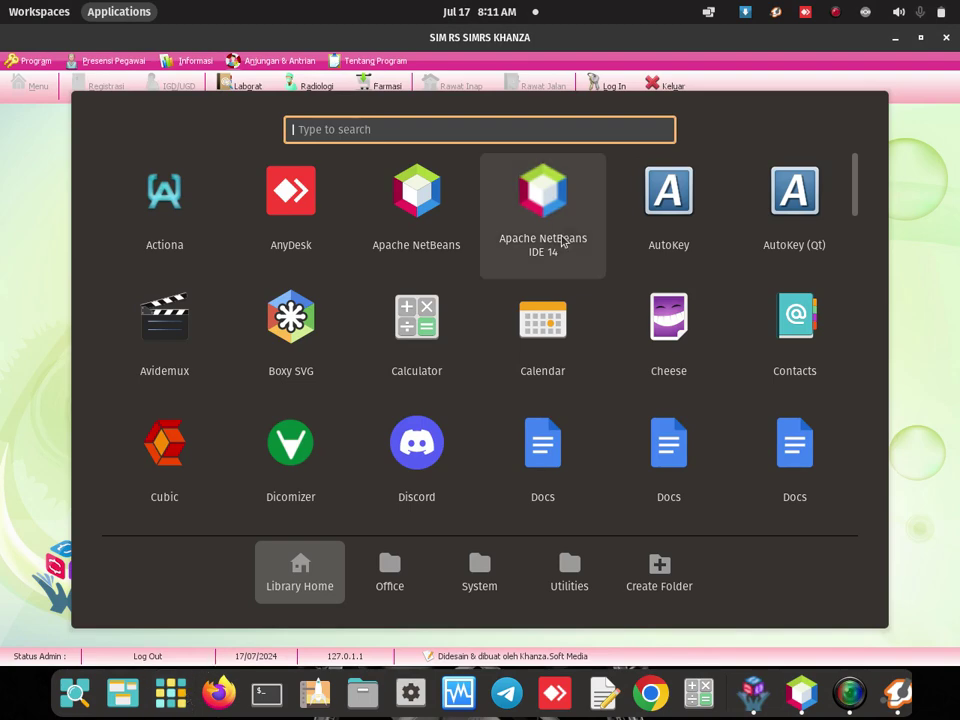
{"action": "type", "text": "zoo"}
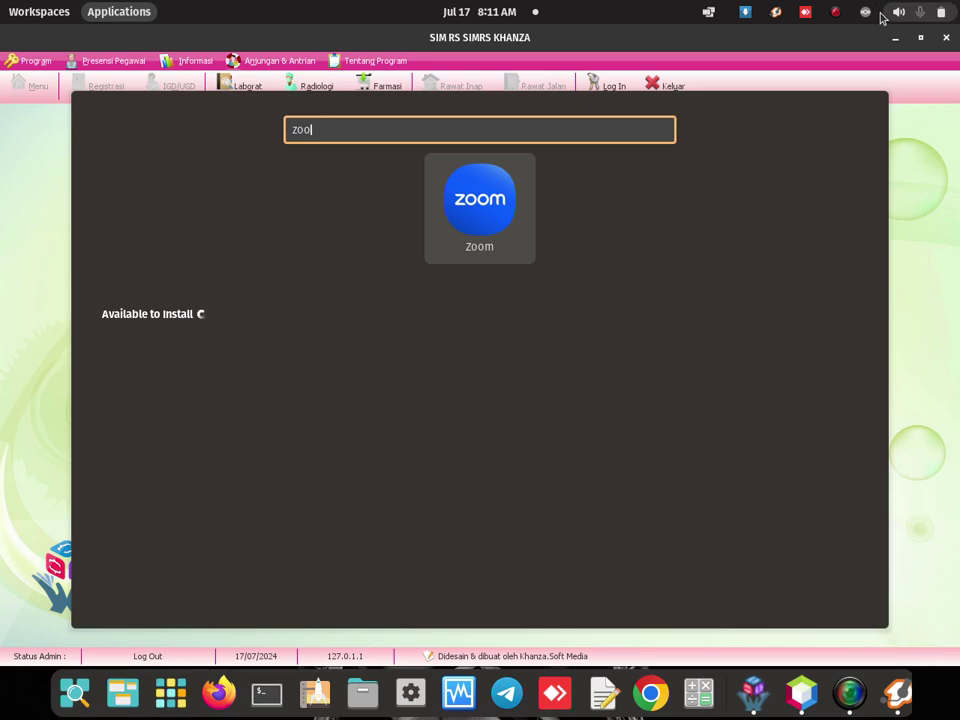
{"action": "left_click", "coordinate": [880, 12]}
Try connecting to the redme3884 Wi-Fi network, then cancel the attempt.
{"action": "left_click", "coordinate": [866, 12]}
{"action": "left_click", "coordinate": [889, 12]}
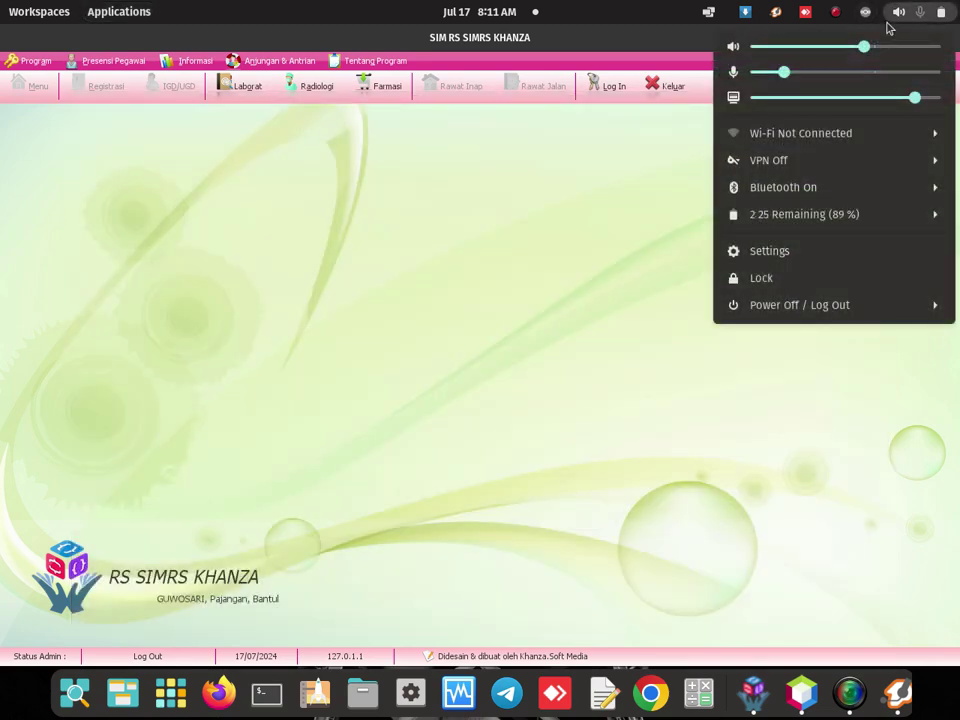
{"action": "left_click", "coordinate": [796, 140]}
{"action": "left_click", "coordinate": [779, 162]}
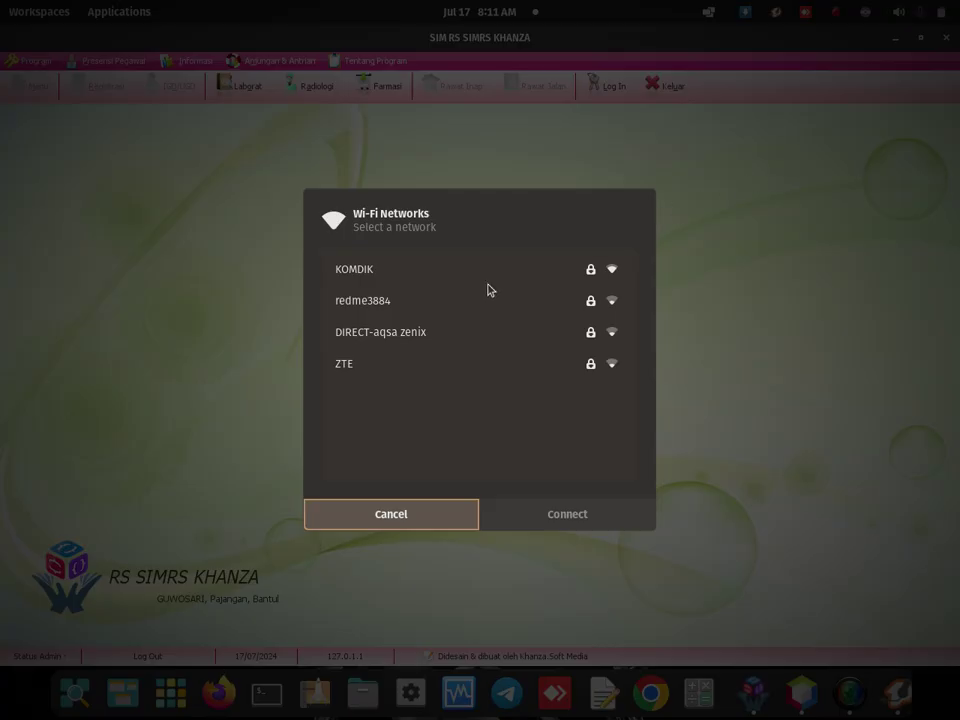
{"action": "left_click", "coordinate": [391, 305]}
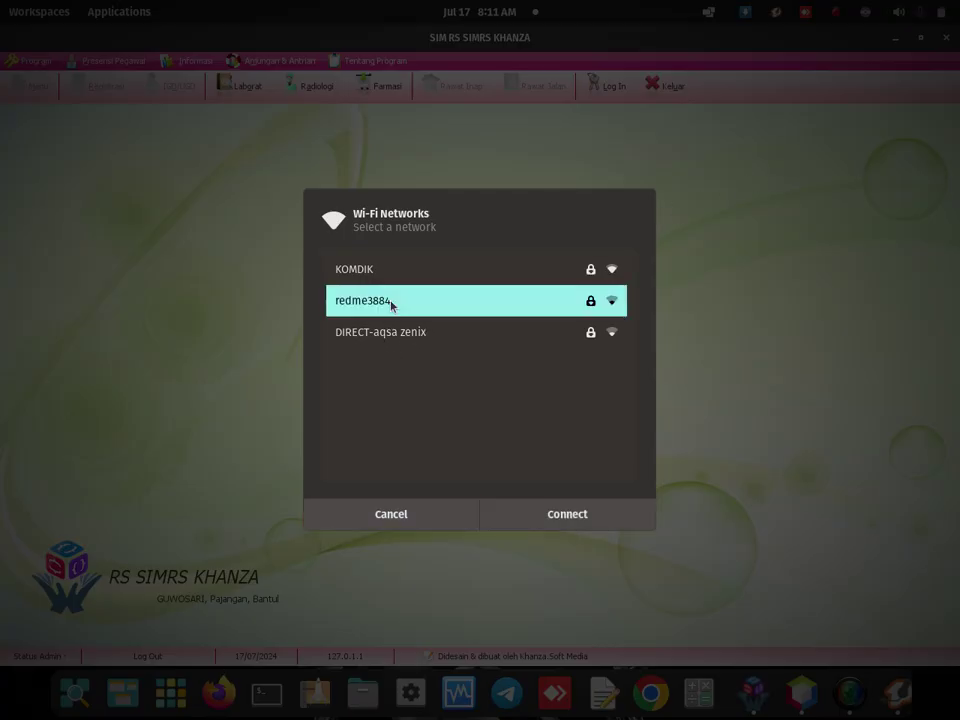
{"action": "left_click", "coordinate": [528, 523]}
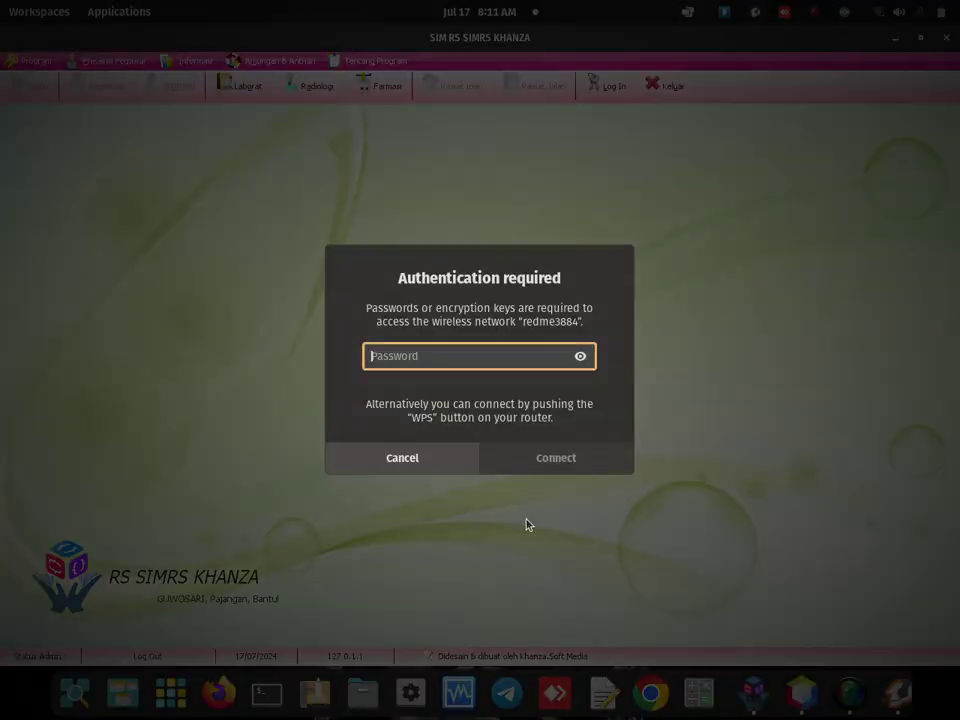
{"action": "left_click", "coordinate": [422, 472]}
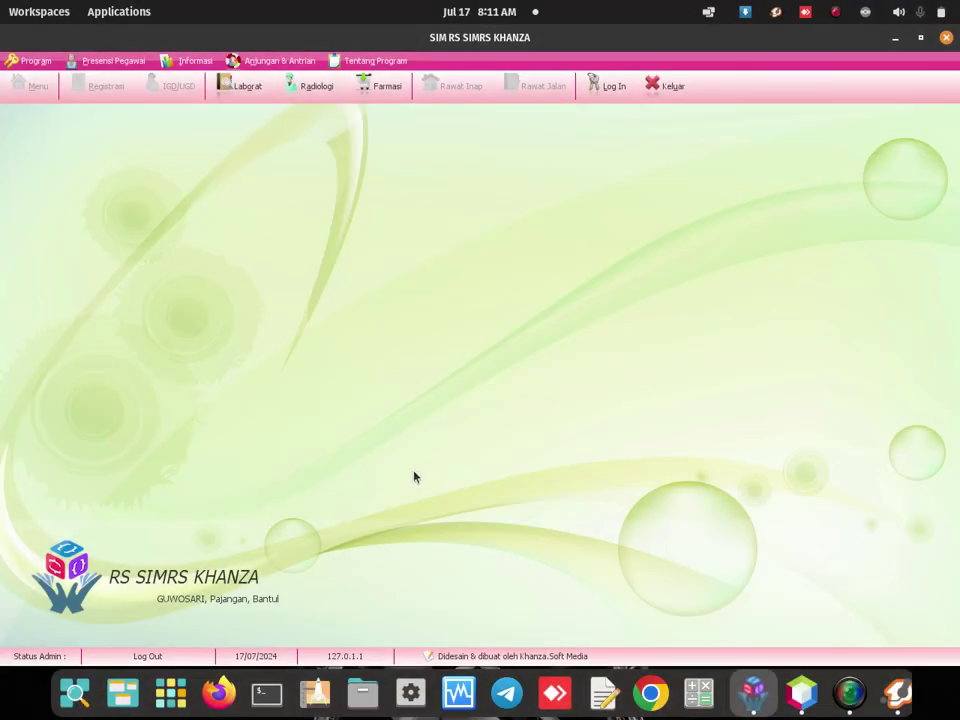
Connect to the strongest-signal Wi-Fi network by entering and checking its password.
{"action": "left_click", "coordinate": [908, 16]}
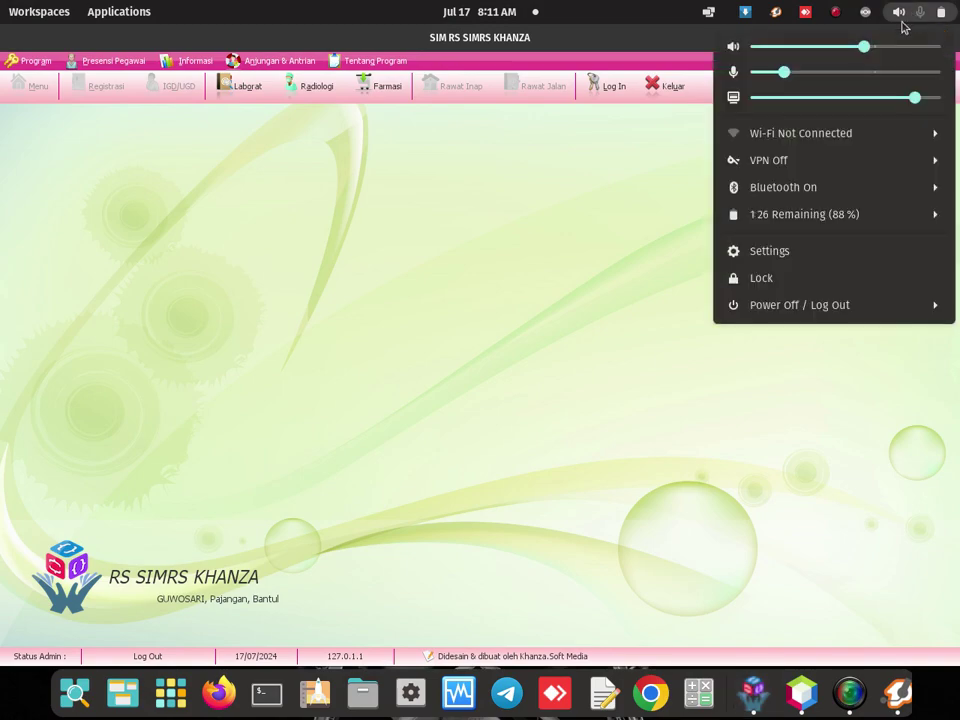
{"action": "left_click", "coordinate": [775, 135]}
{"action": "left_click", "coordinate": [766, 163]}
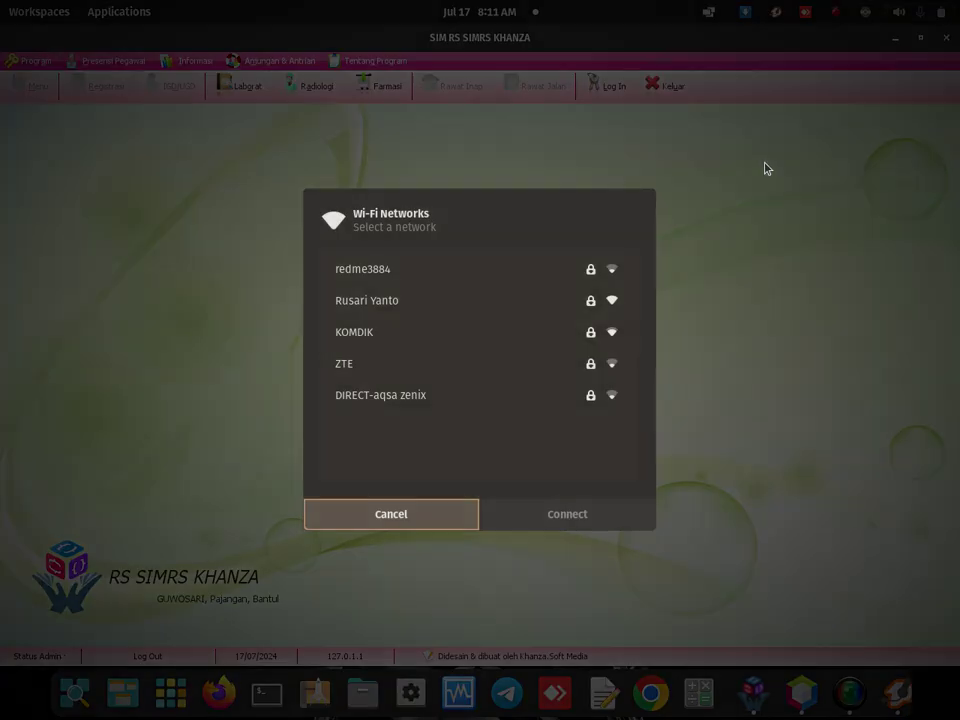
{"action": "left_click", "coordinate": [509, 278]}
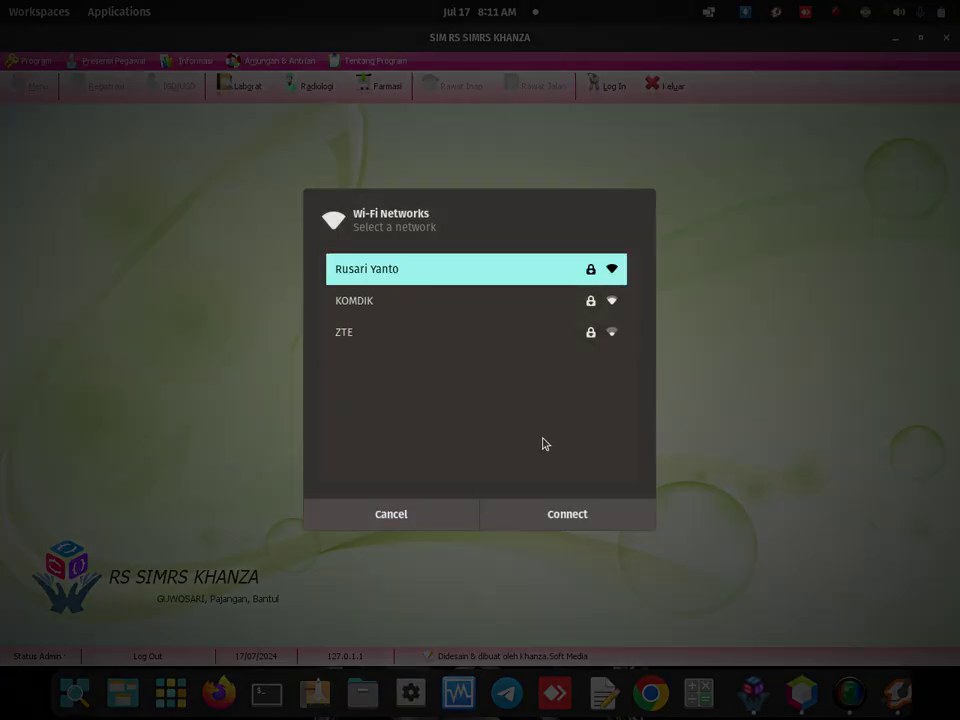
{"action": "left_click", "coordinate": [541, 513]}
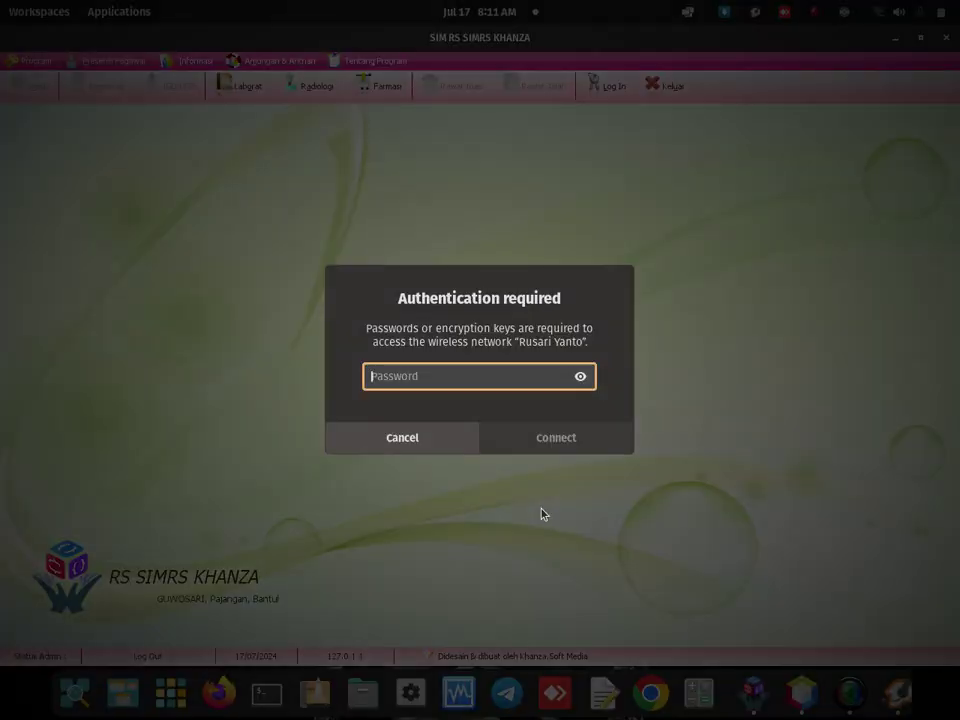
{"action": "type", "text": "r"}
{"action": "type", "text": "•••••"}
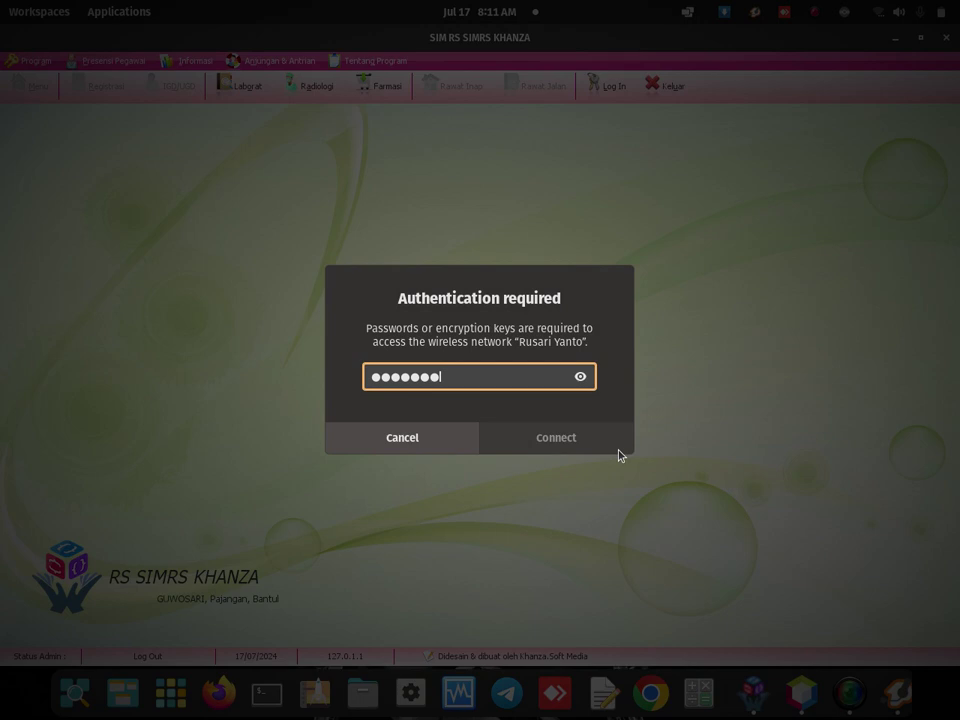
{"action": "left_click", "coordinate": [580, 377]}
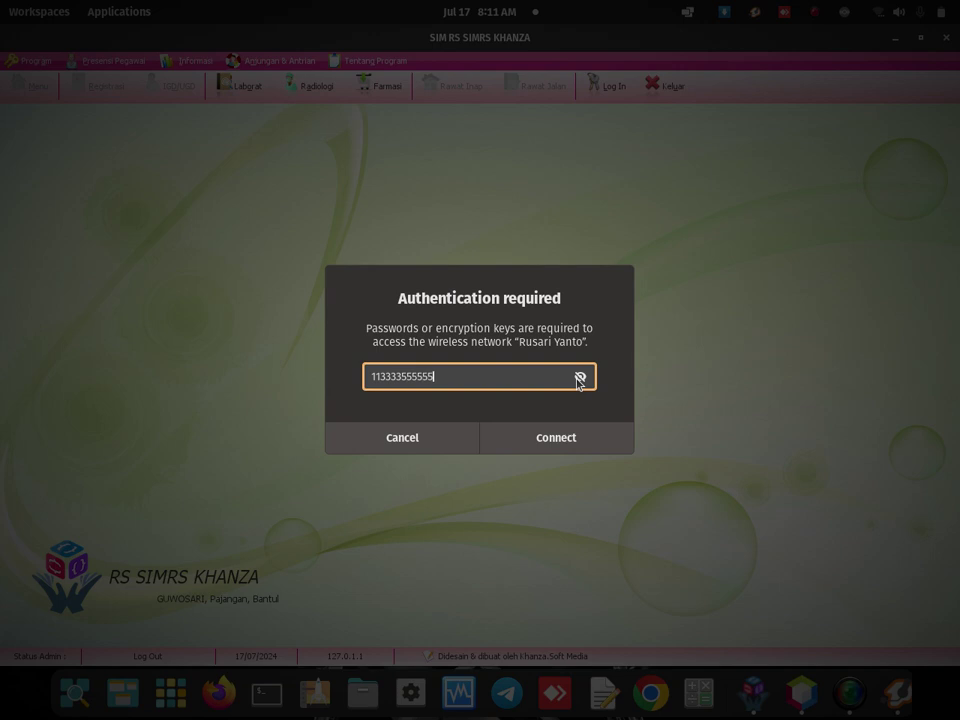
{"action": "left_click", "coordinate": [558, 440]}
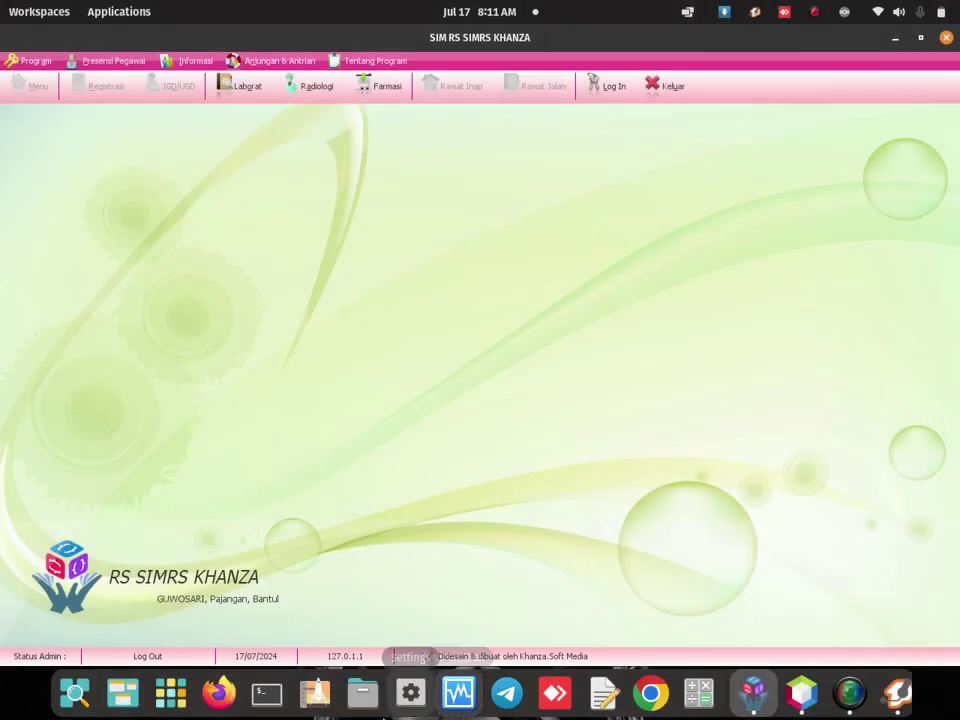
Launch Zoom from the application search.
{"action": "left_click", "coordinate": [170, 690]}
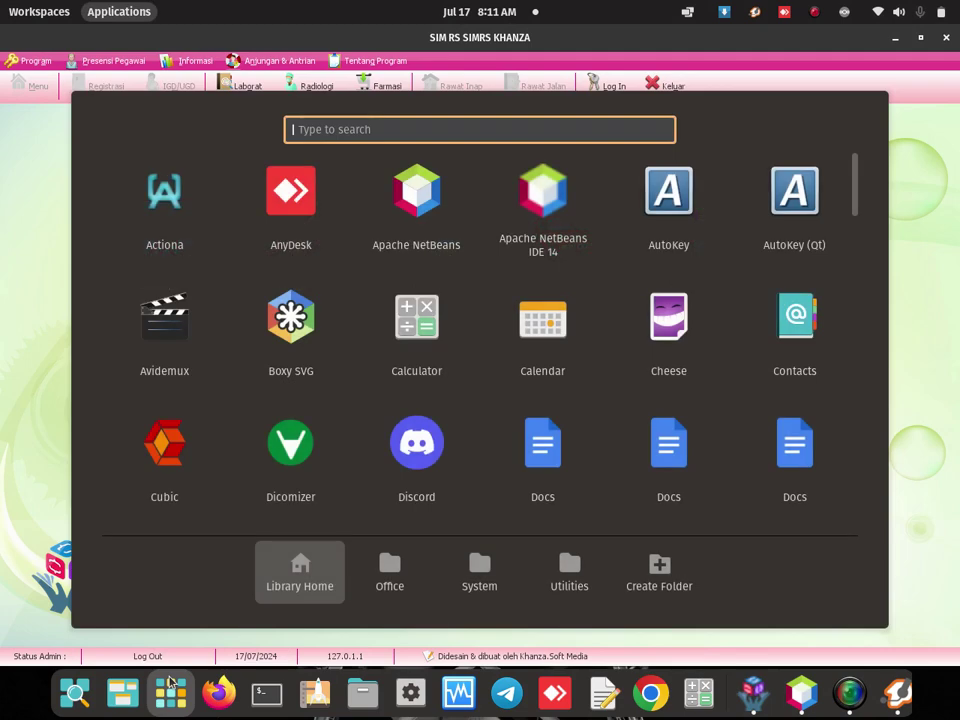
{"action": "type", "text": "zoom"}
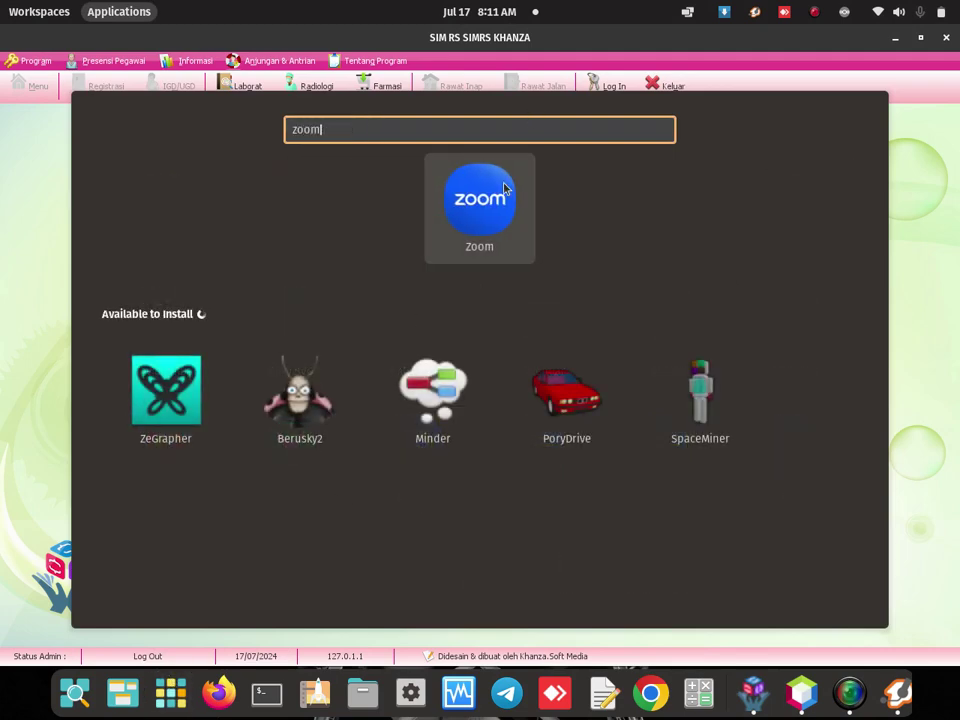
{"action": "left_click", "coordinate": [500, 192]}
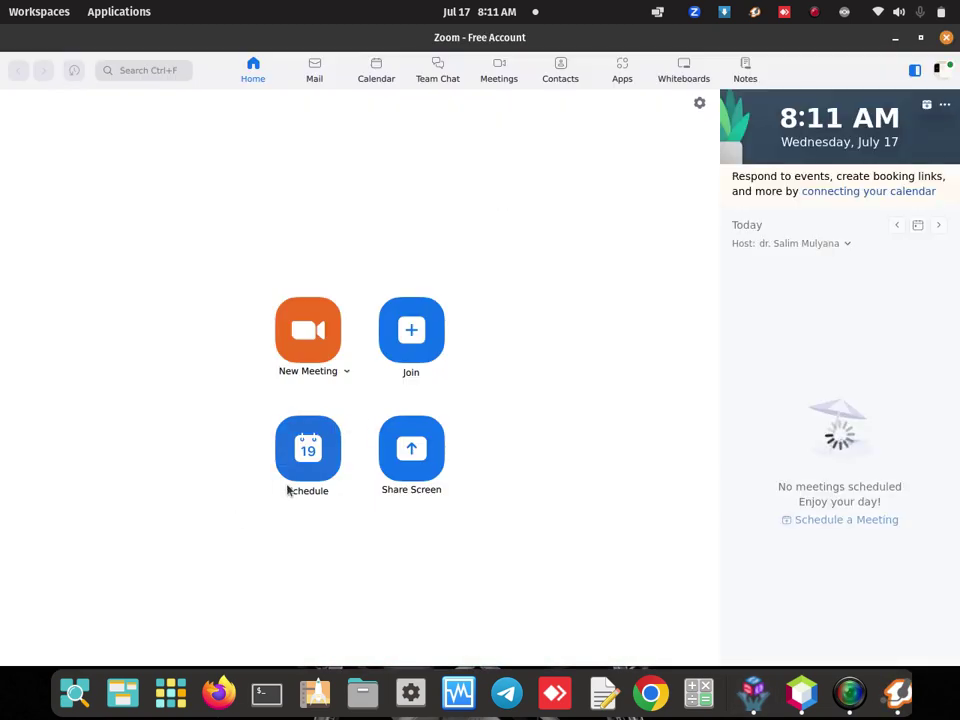
Schedule 'Pelatihan ERM Khanza RSUD Bantaeng' to start at 8:15 AM and save it.
{"action": "left_click", "coordinate": [309, 450]}
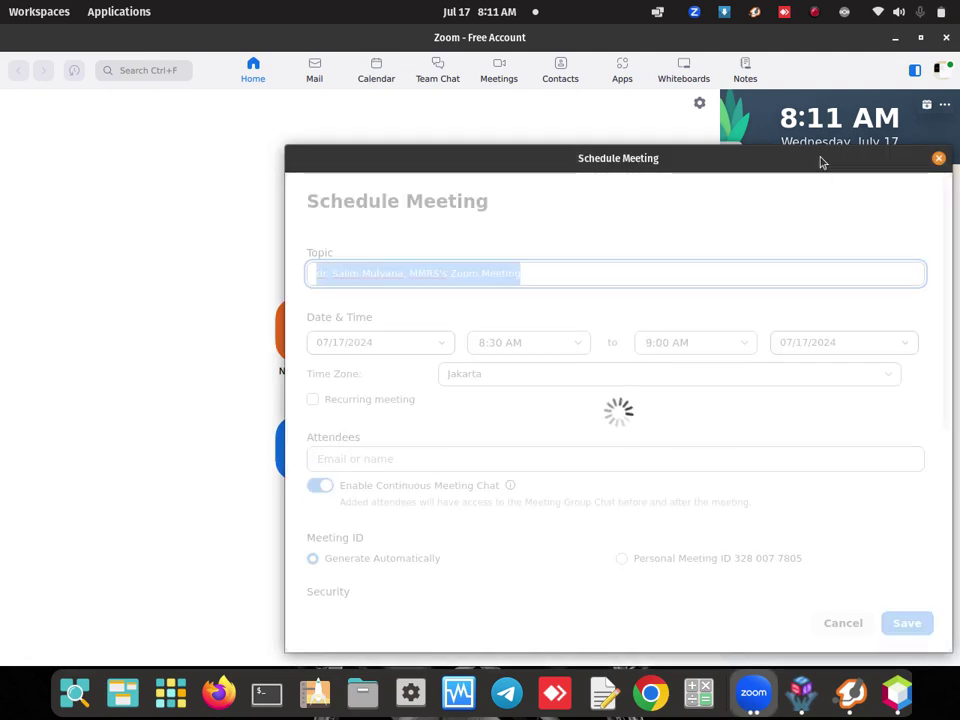
{"action": "type", "text": "Pel"}
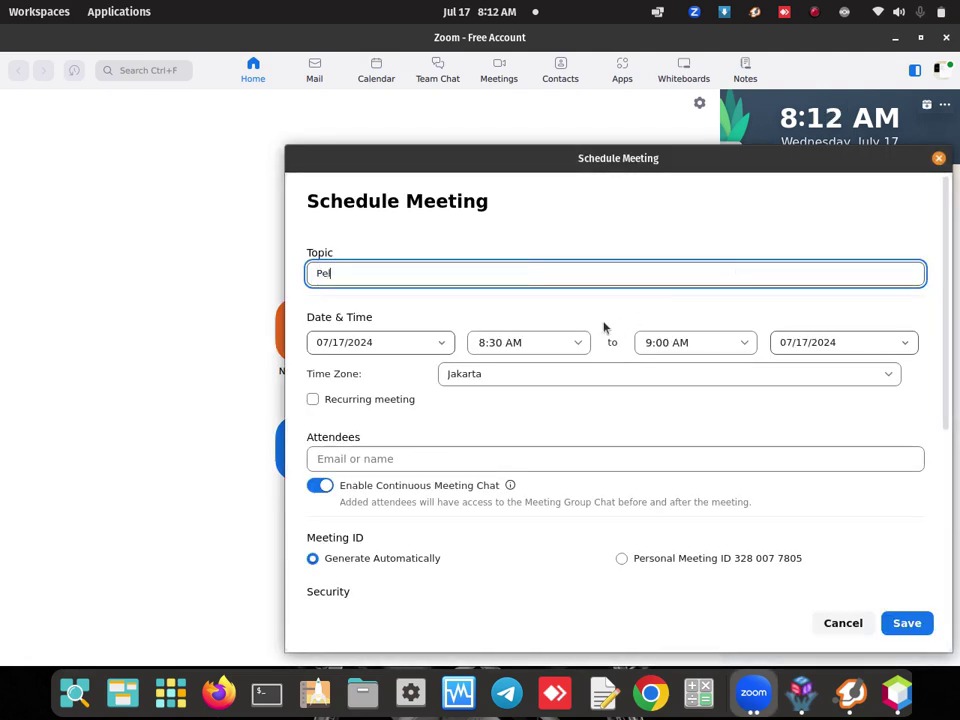
{"action": "type", "text": "atihan ERM Kha"}
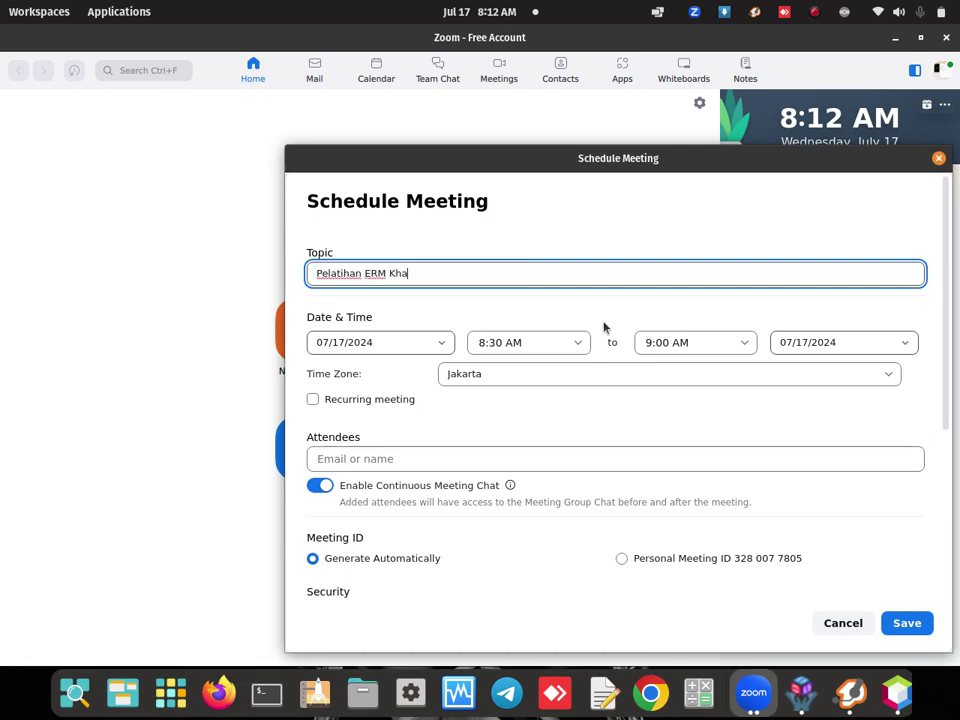
{"action": "type", "text": "nza RSUD"}
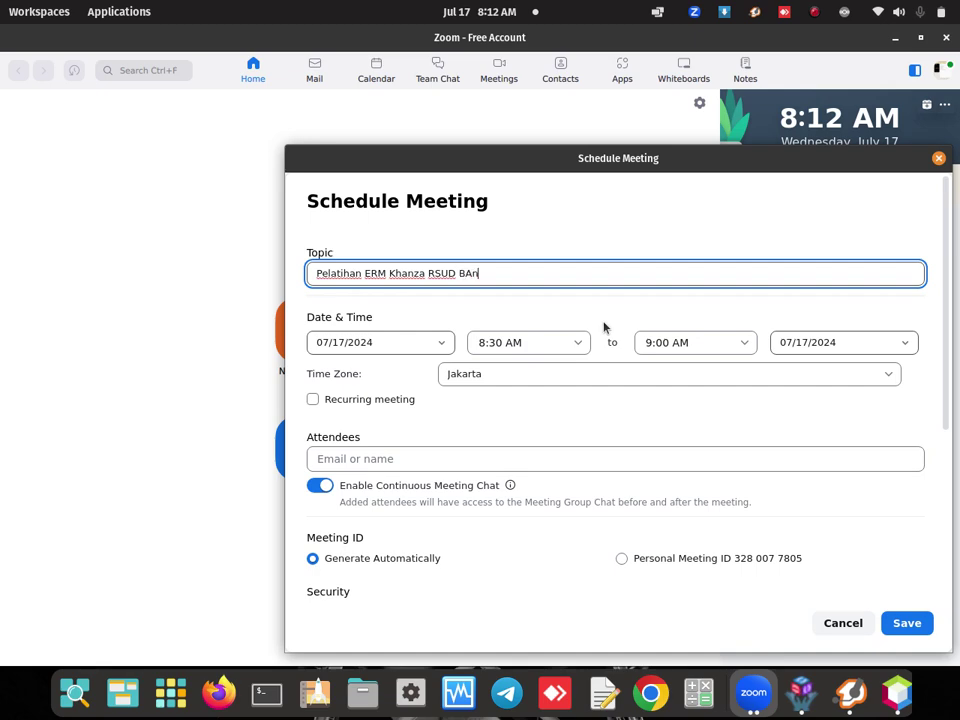
{"action": "type", "text": "Bantaeng"}
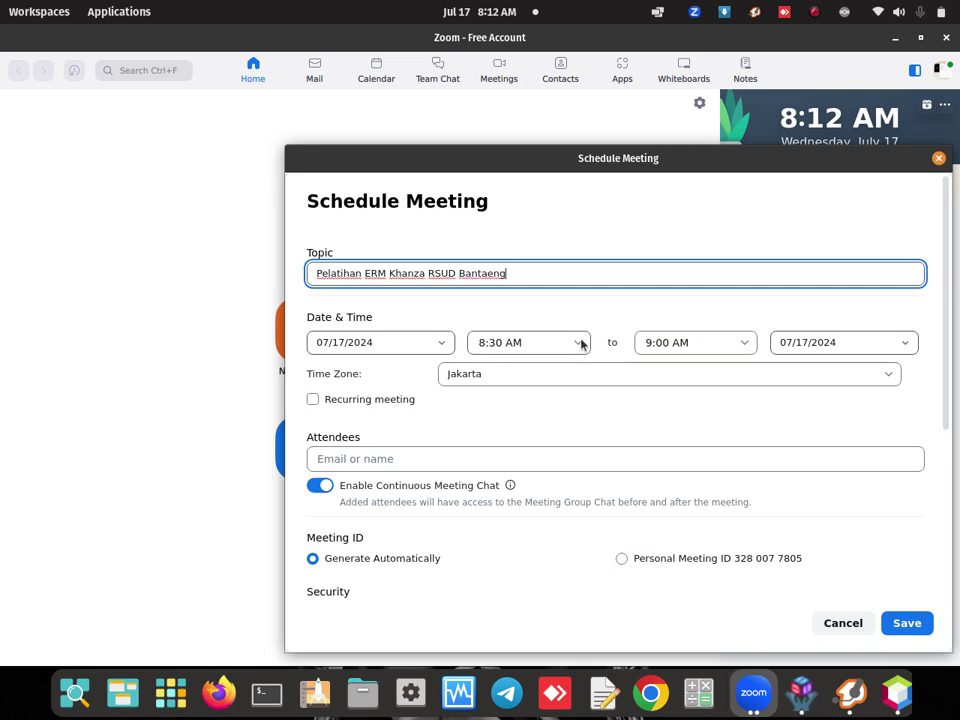
{"action": "left_click", "coordinate": [581, 343]}
{"action": "left_click", "coordinate": [503, 426]}
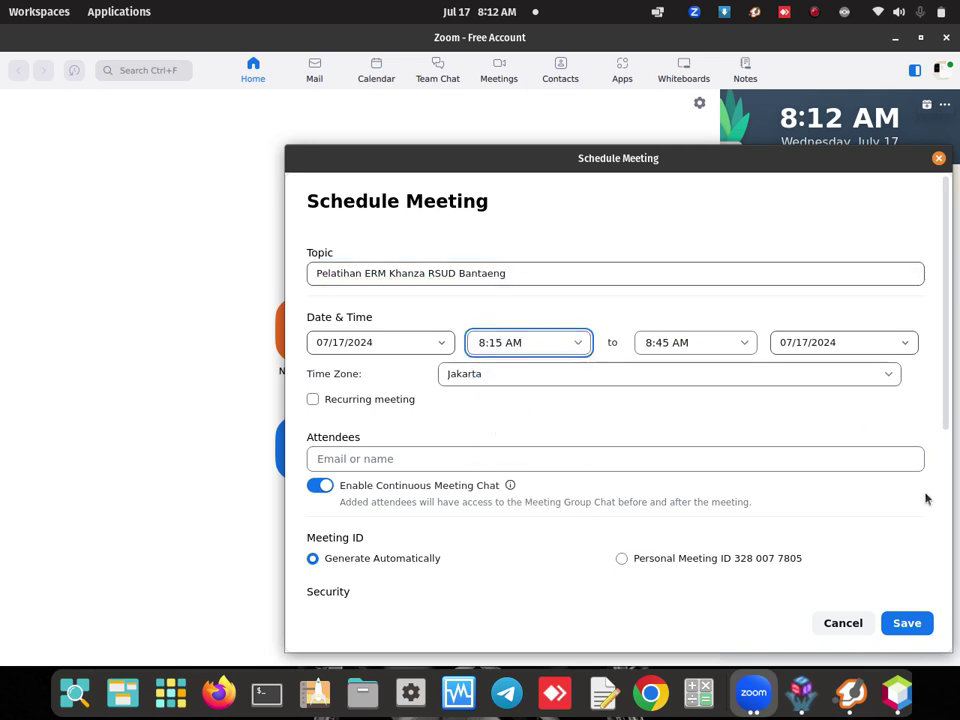
{"action": "left_click", "coordinate": [909, 623]}
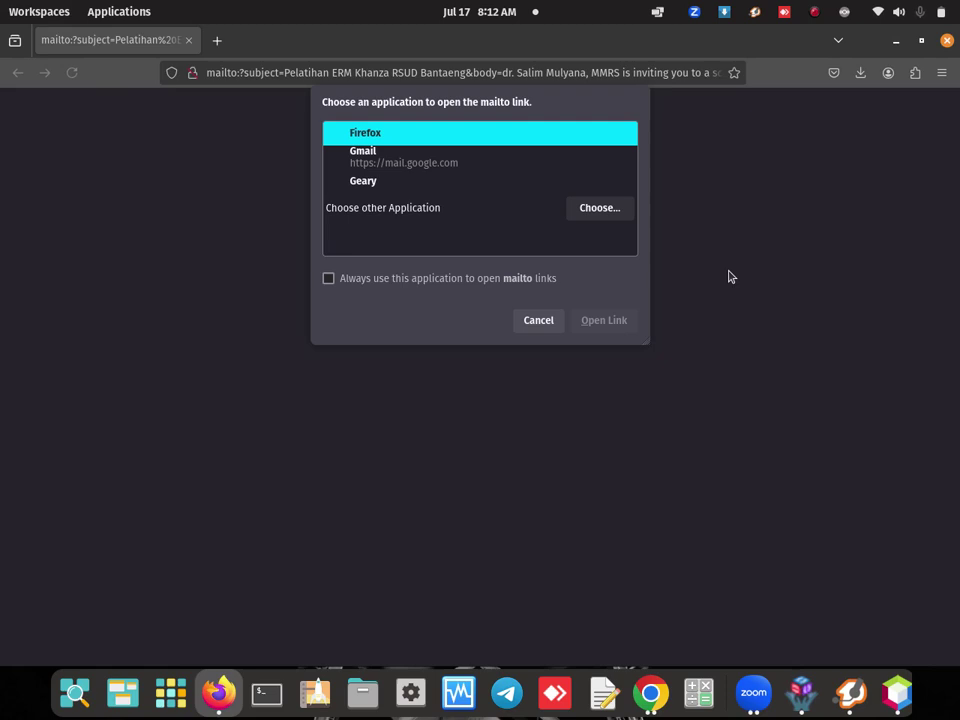
Dismiss the e-mail app chooser and Firefox, then copy the meeting invitation to the clipboard.
{"action": "left_click", "coordinate": [545, 322]}
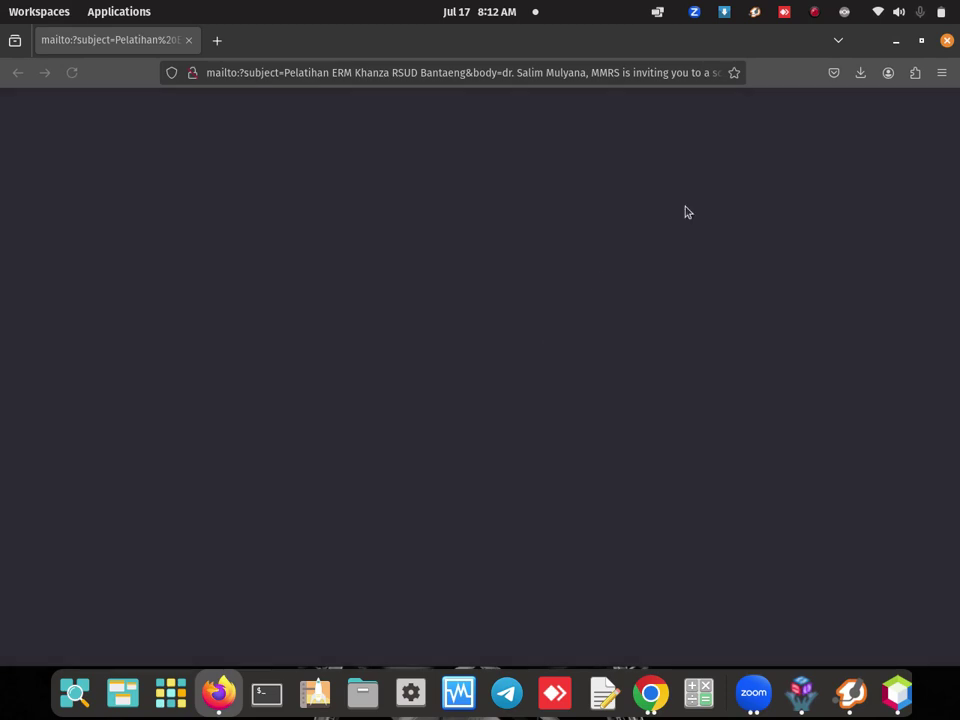
{"action": "left_click", "coordinate": [947, 40]}
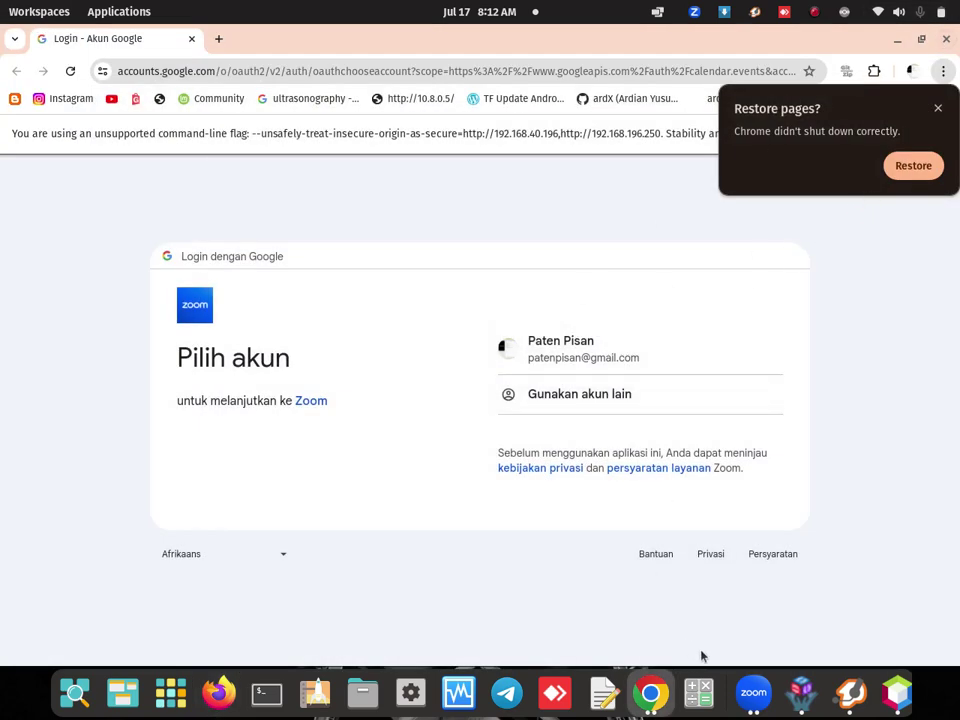
{"action": "left_click", "coordinate": [753, 692]}
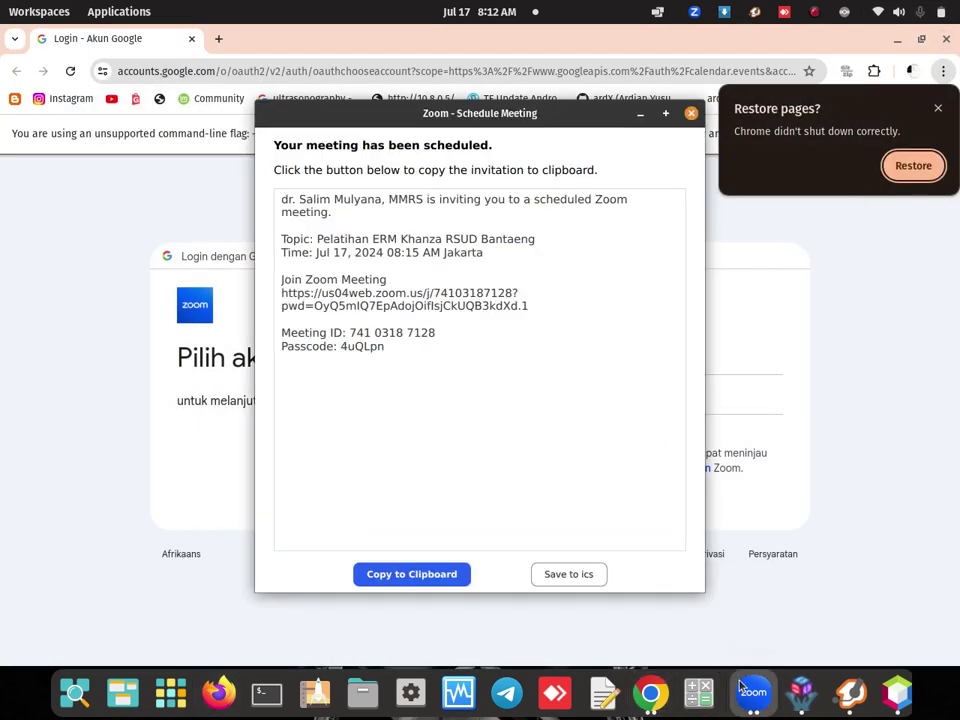
{"action": "left_click", "coordinate": [428, 582]}
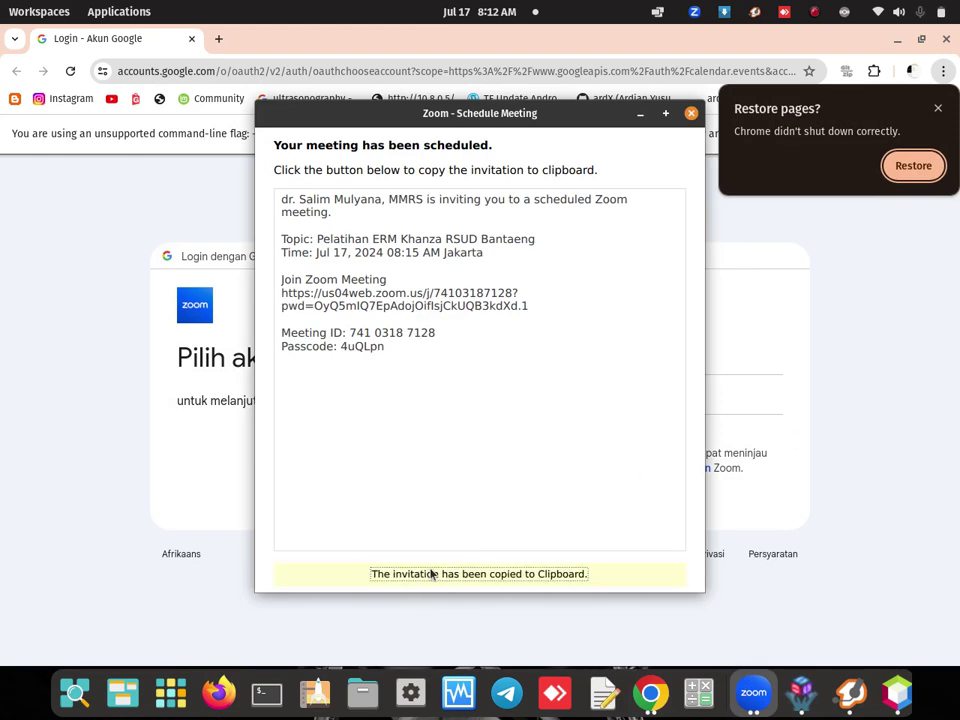
{"action": "left_click", "coordinate": [691, 113]}
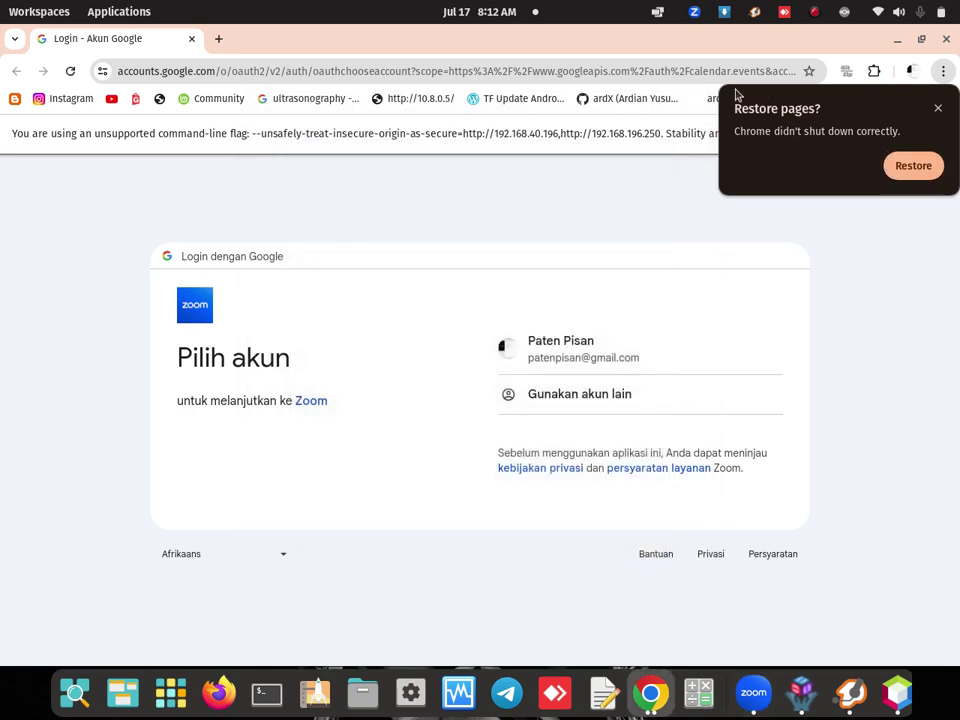
{"action": "left_click", "coordinate": [649, 70]}
Open web.whatsapp.com in Chrome and dismiss the restore-pages prompt.
{"action": "type", "text": "we"}
{"action": "key", "text": "Return"}
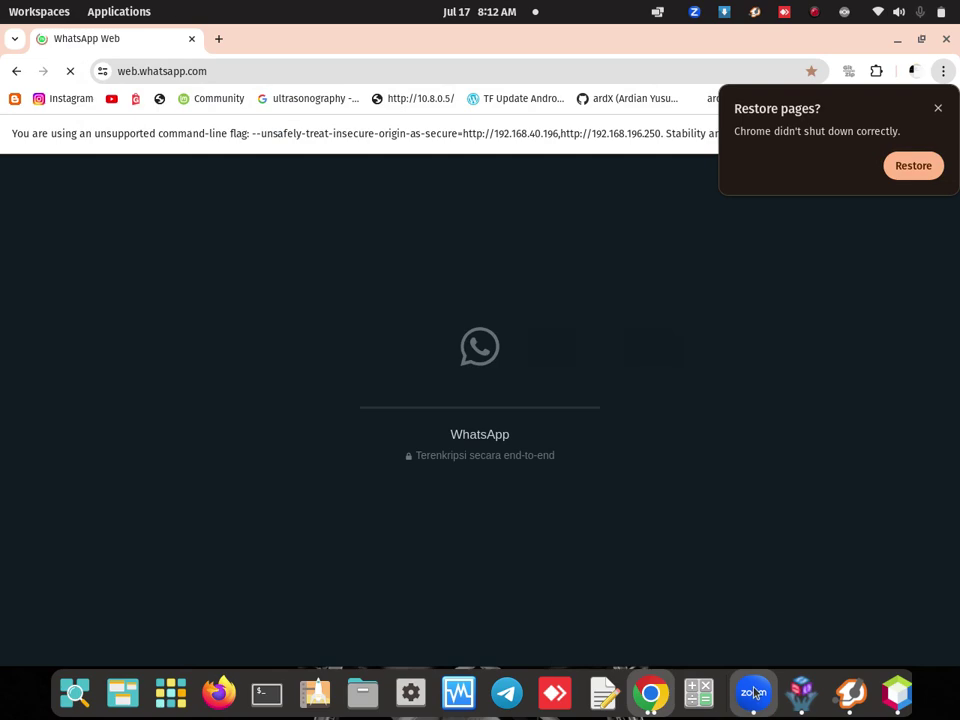
{"action": "left_click", "coordinate": [753, 693]}
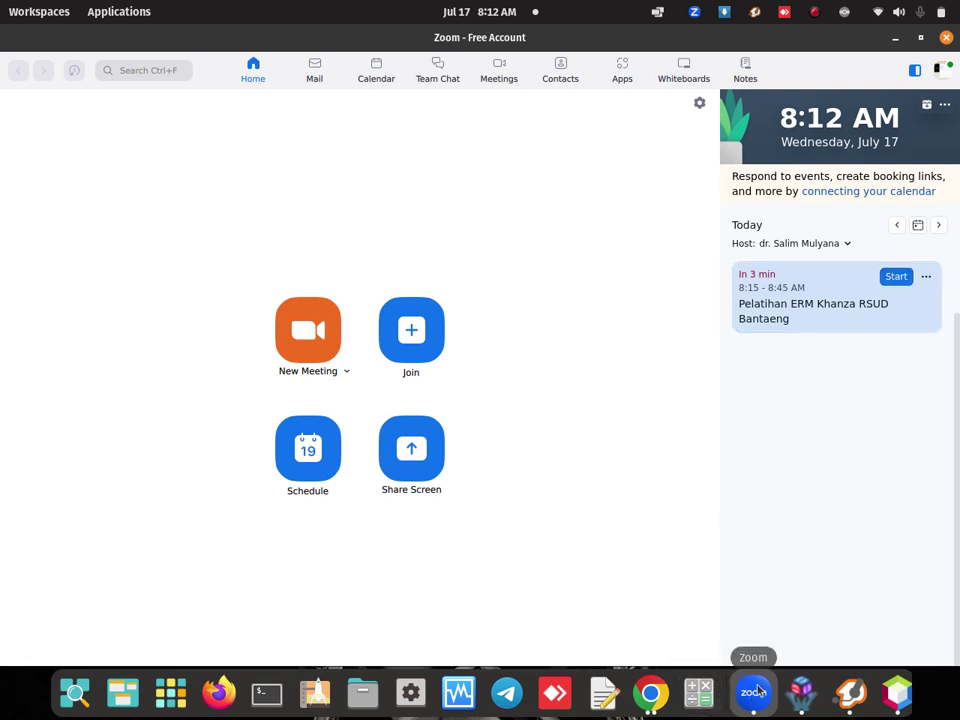
{"action": "left_click", "coordinate": [650, 692]}
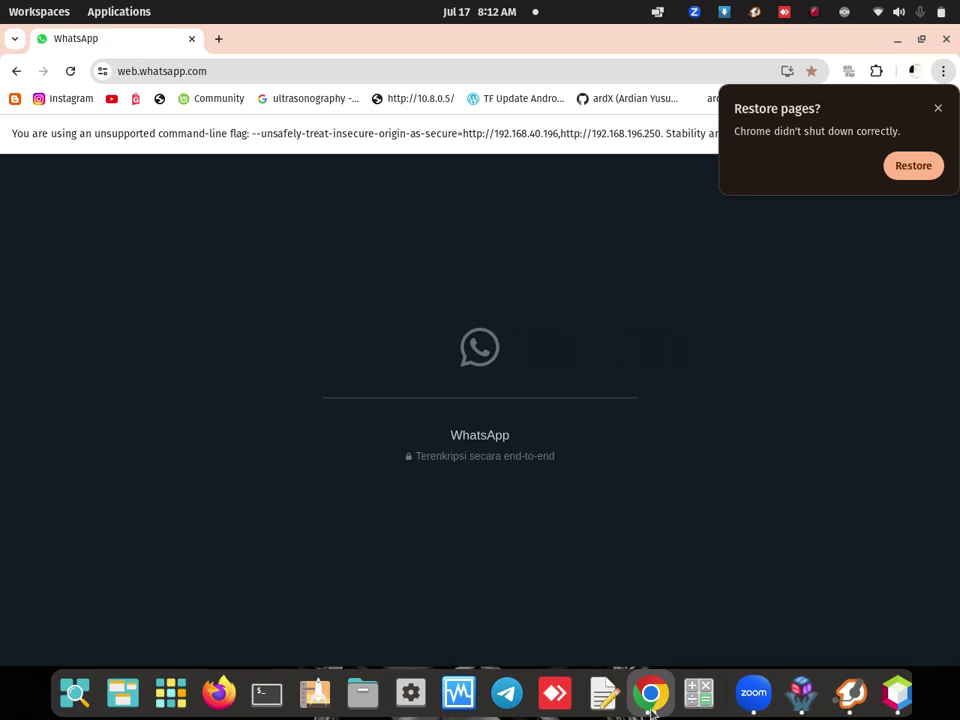
{"action": "left_click", "coordinate": [938, 108]}
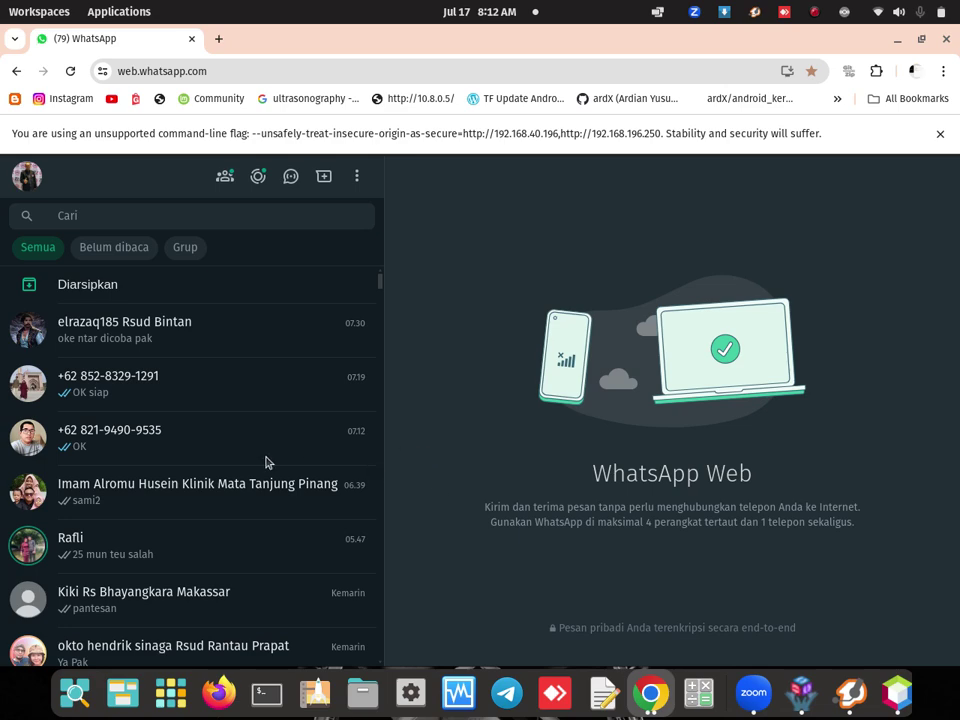
Paste and send the meeting invitation in the contact's chat, then minimize Chrome.
{"action": "left_click", "coordinate": [140, 390]}
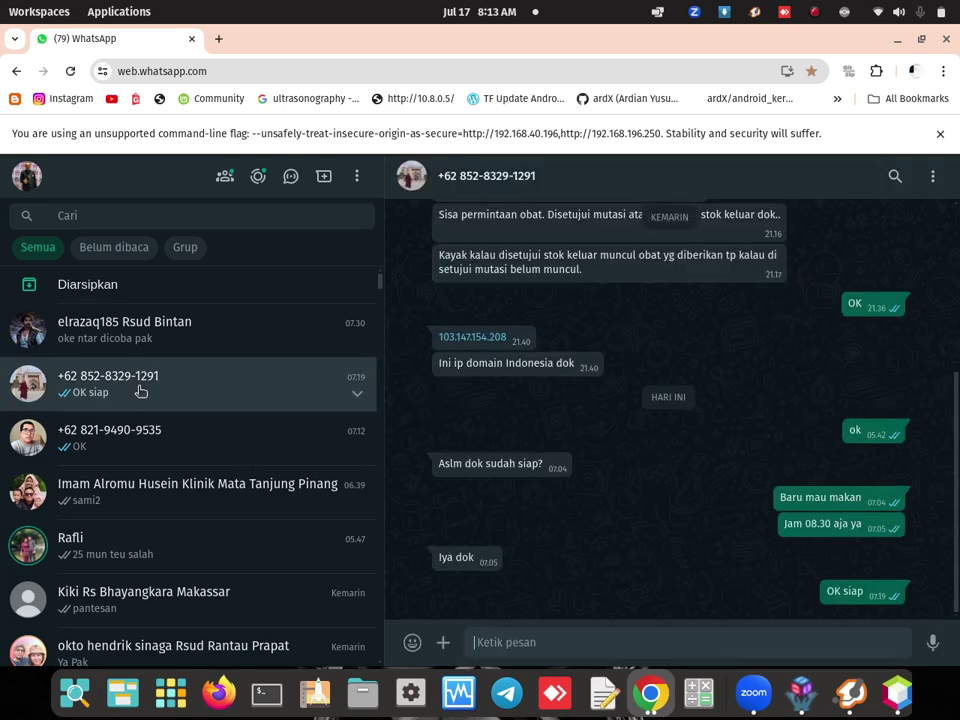
{"action": "key", "text": "ctrl+v"}
{"action": "key", "text": "Return"}
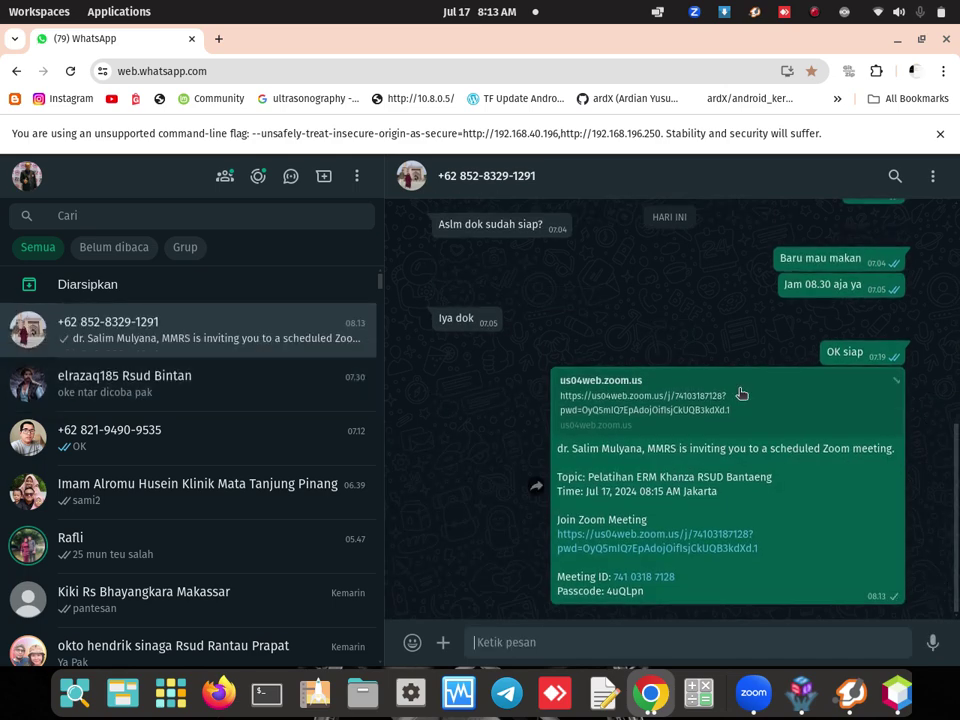
{"action": "left_click", "coordinate": [898, 39]}
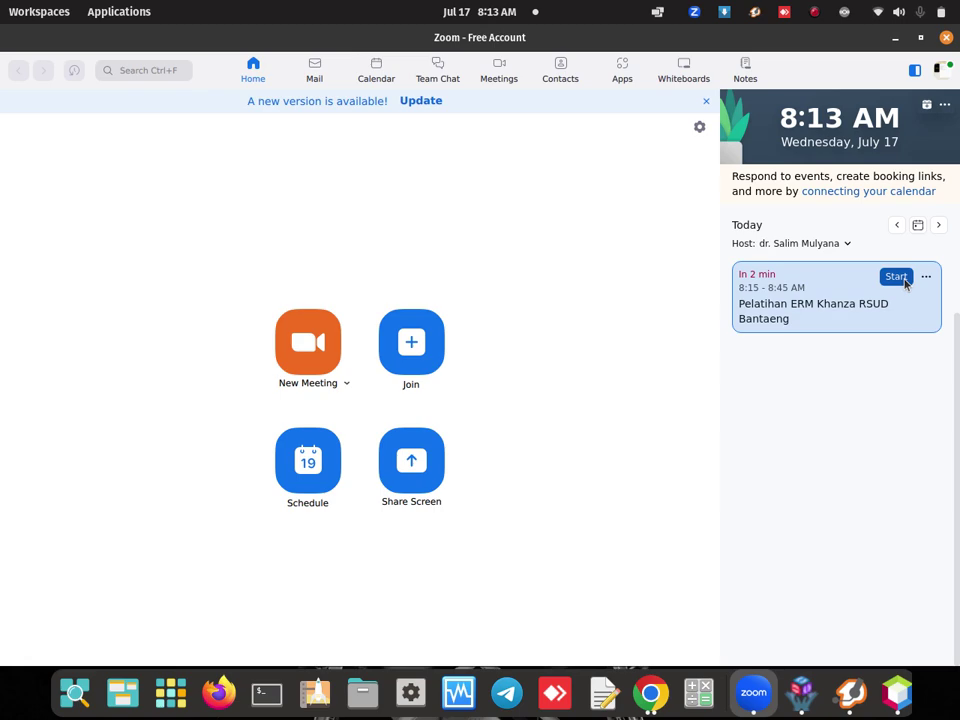
Start the training meeting with computer audio and camera on, then open Share Screen.
{"action": "left_click", "coordinate": [896, 277]}
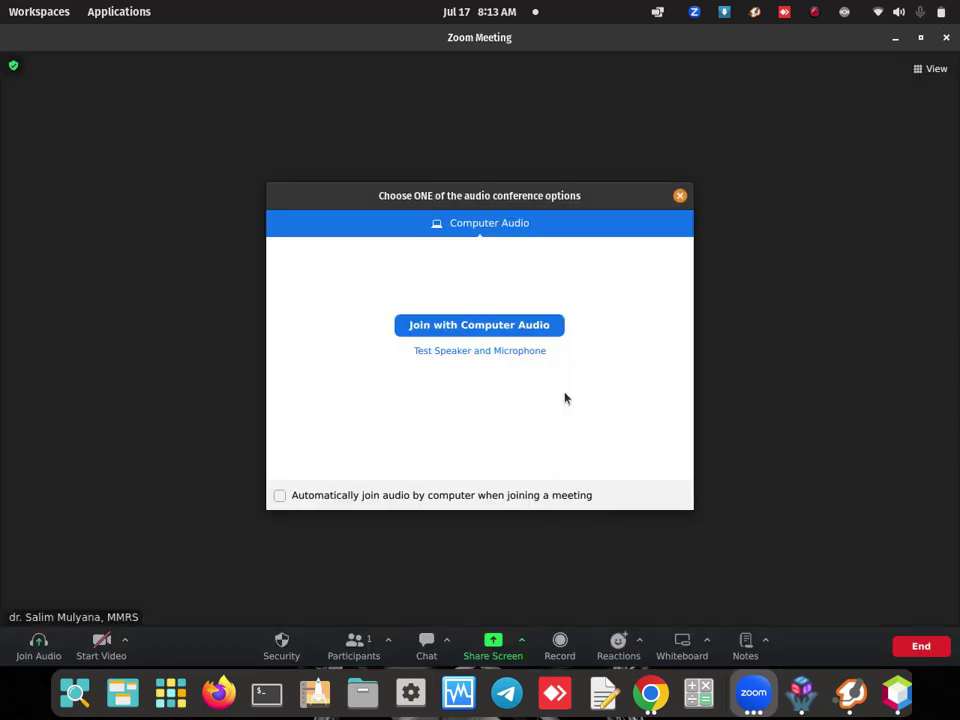
{"action": "left_click", "coordinate": [518, 325]}
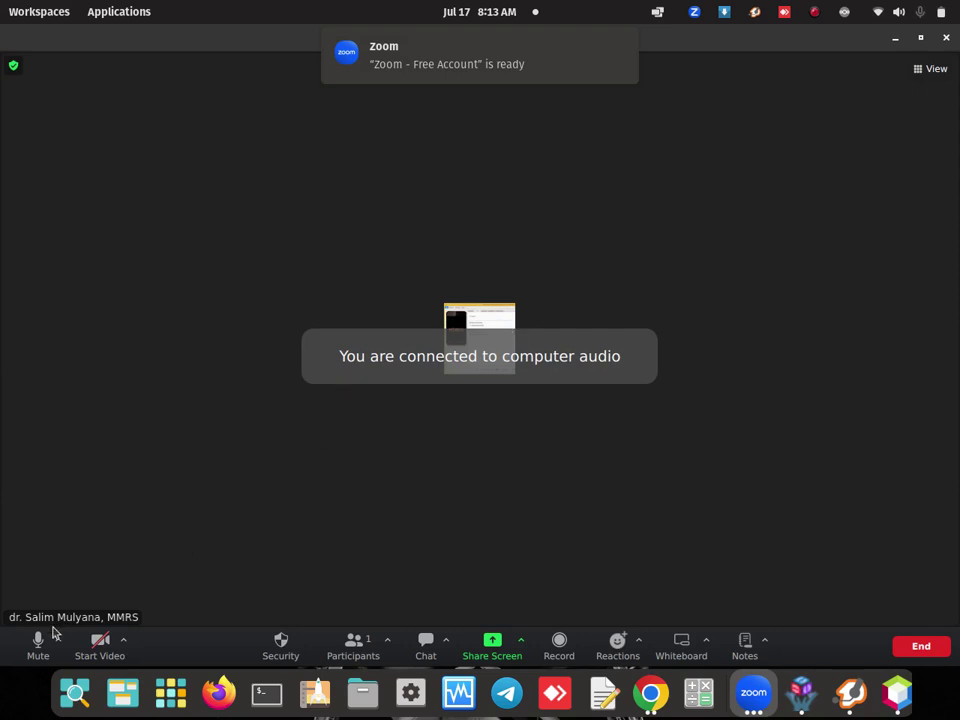
{"action": "left_click", "coordinate": [99, 648]}
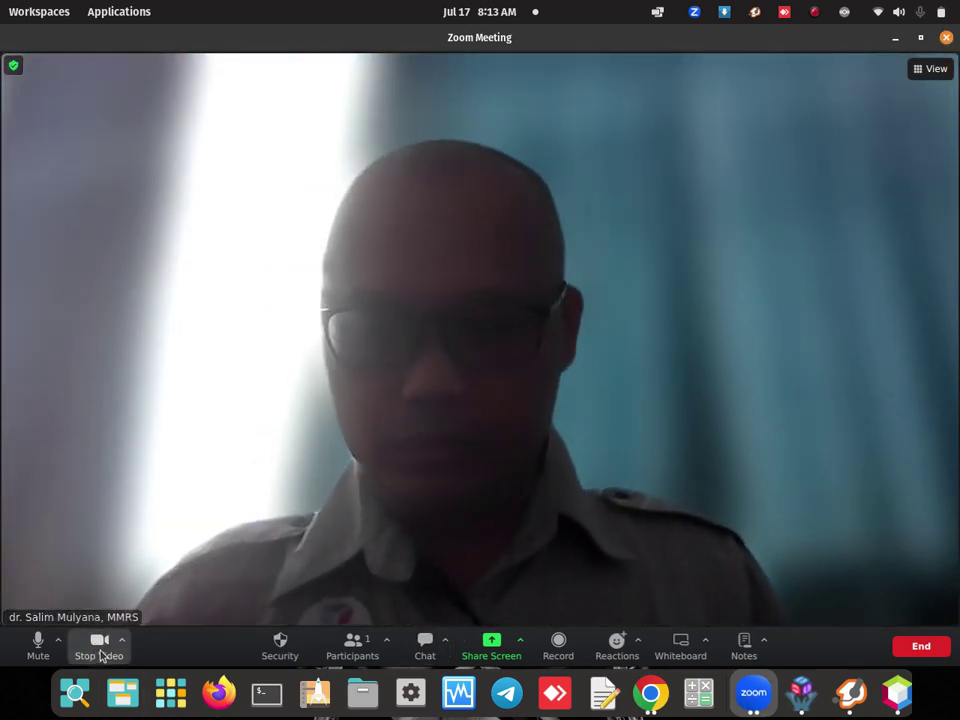
{"action": "left_click", "coordinate": [469, 656]}
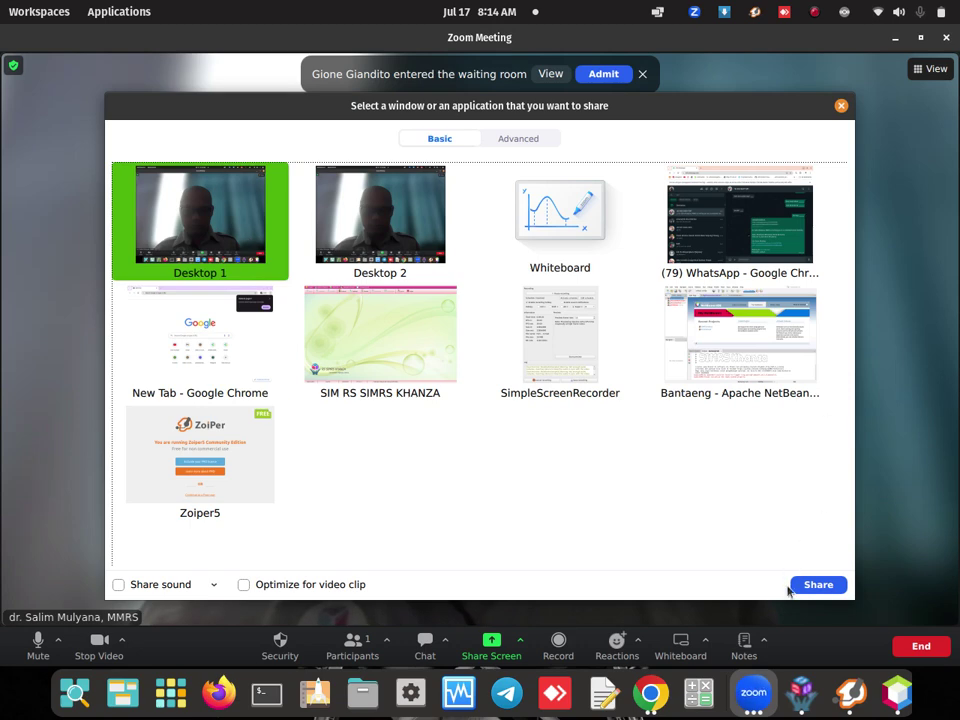
Share Desktop 1, disable the waiting room, and admit the waiting participants.
{"action": "left_click", "coordinate": [818, 585]}
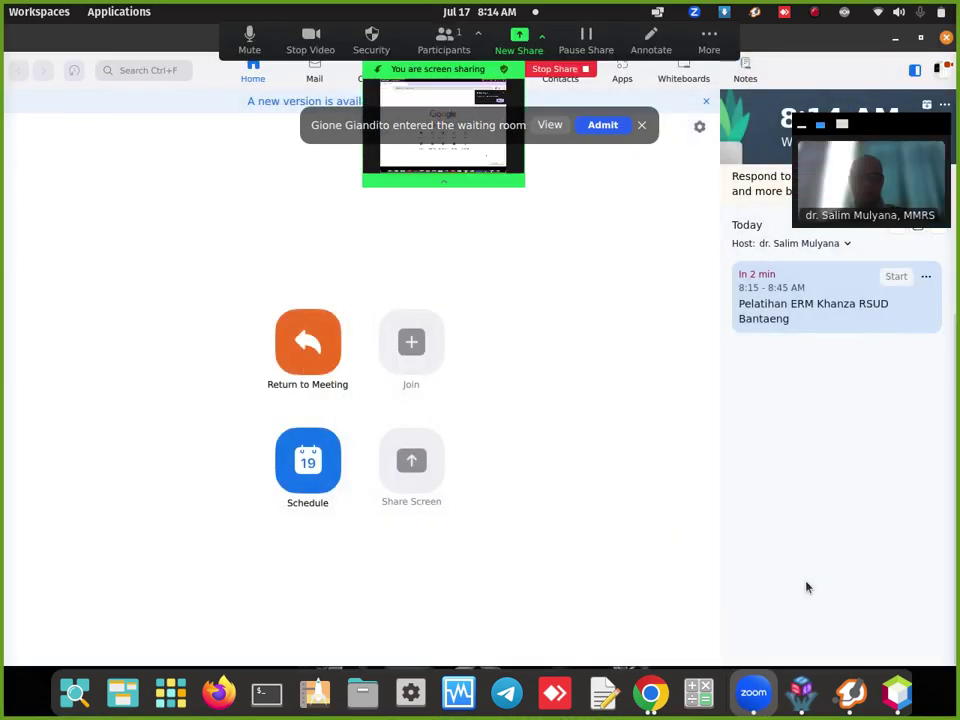
{"action": "left_click", "coordinate": [637, 127]}
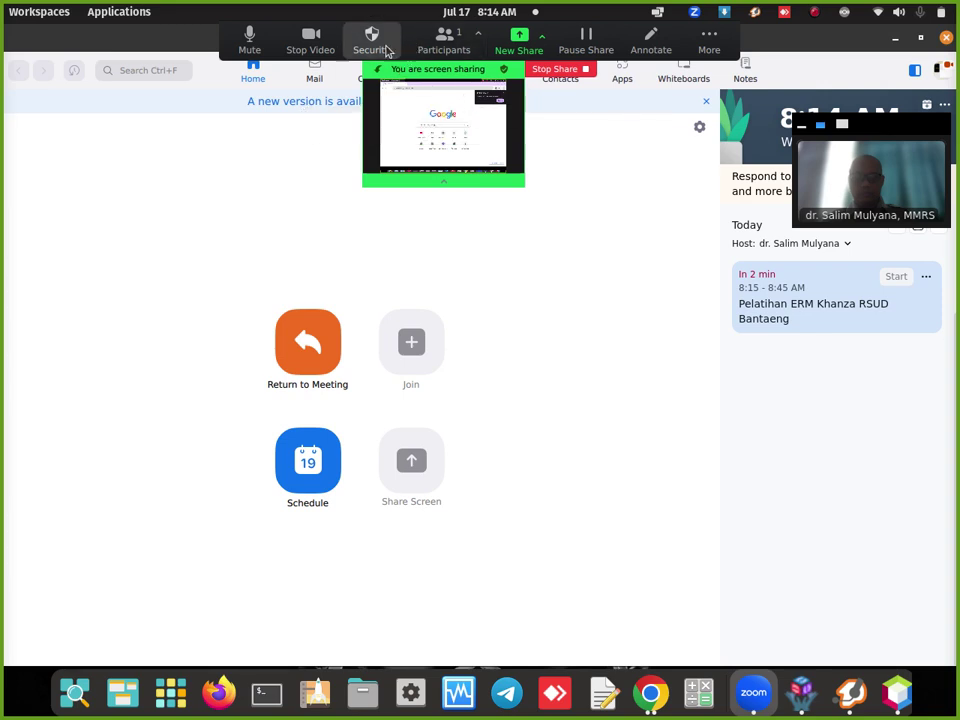
{"action": "left_click", "coordinate": [386, 49]}
{"action": "left_click", "coordinate": [388, 50]}
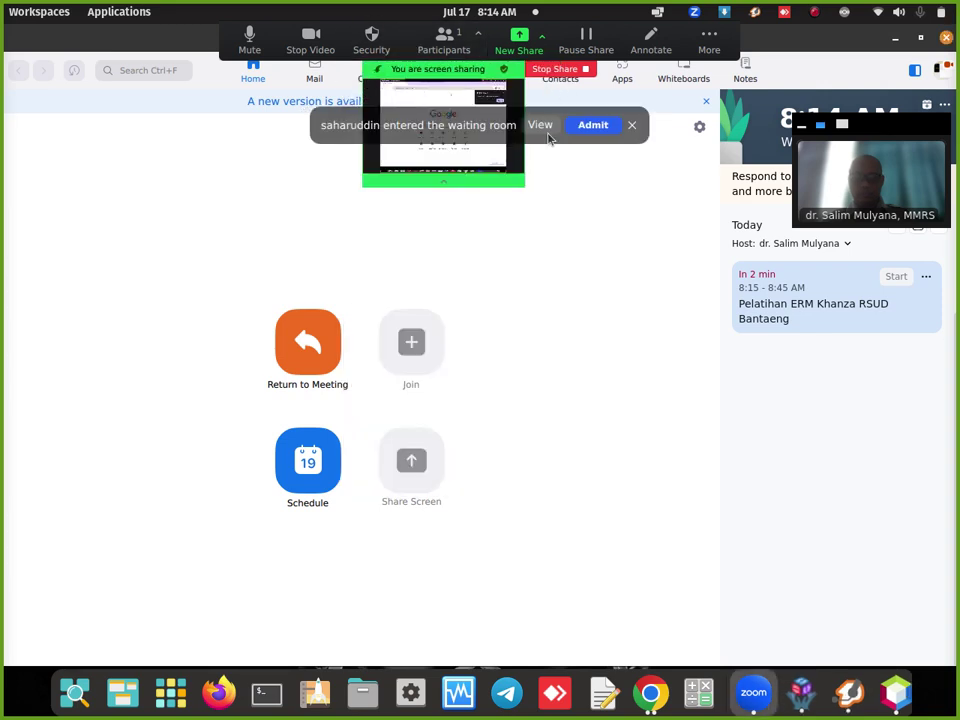
{"action": "left_click", "coordinate": [590, 126]}
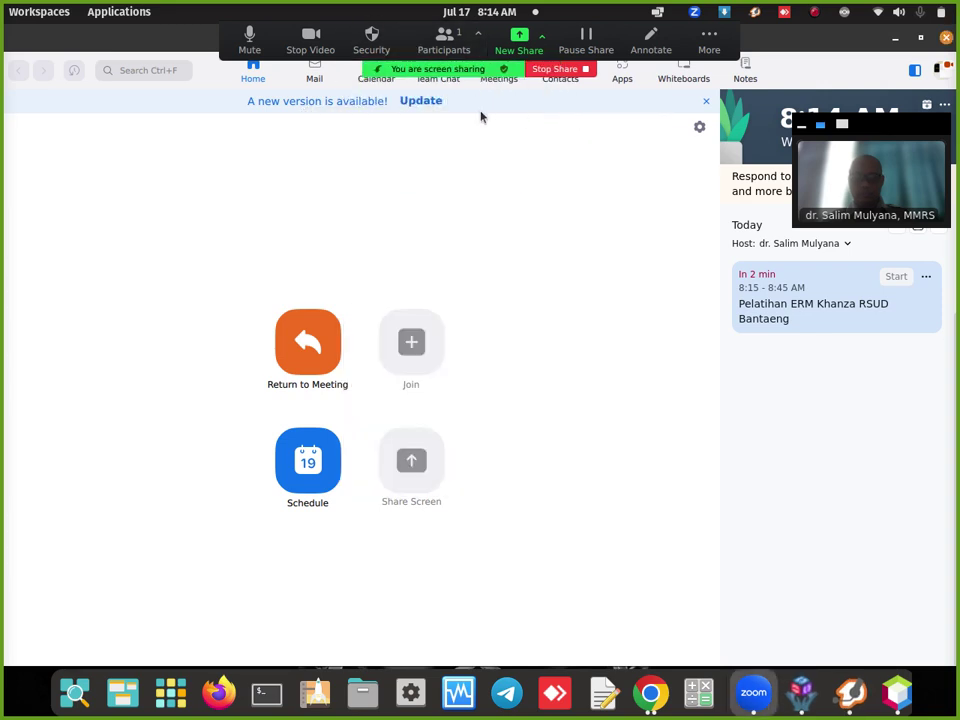
{"action": "left_click", "coordinate": [362, 44]}
{"action": "left_click", "coordinate": [368, 44]}
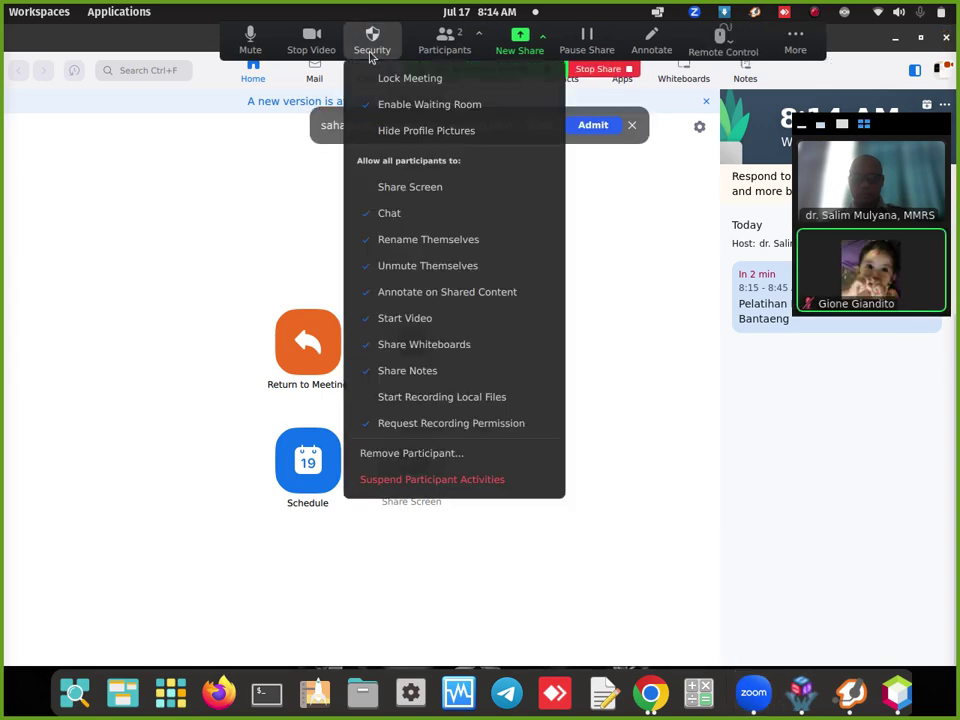
{"action": "left_click", "coordinate": [370, 104]}
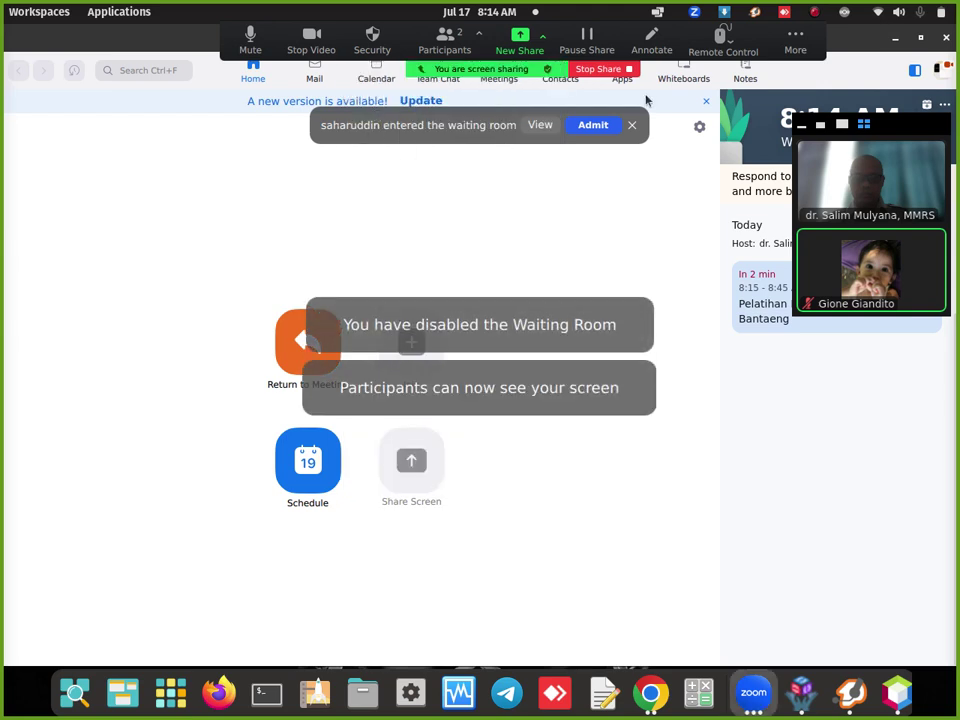
{"action": "left_click", "coordinate": [597, 131]}
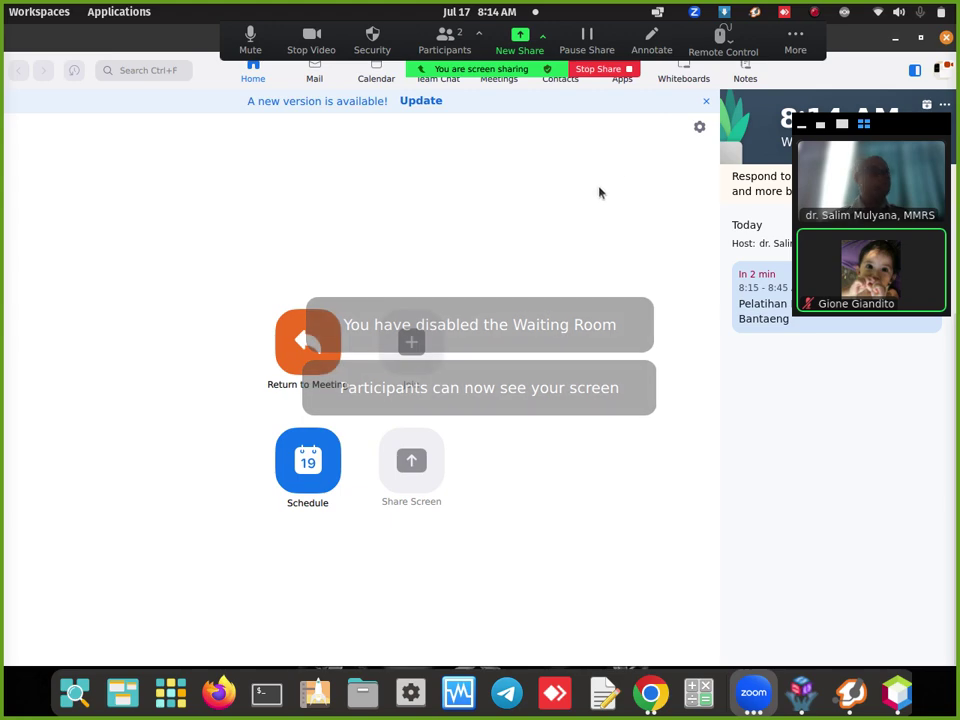
Close Zoom's home window and Chrome, and shrink the video panel to the bottom right.
{"action": "left_click", "coordinate": [943, 38]}
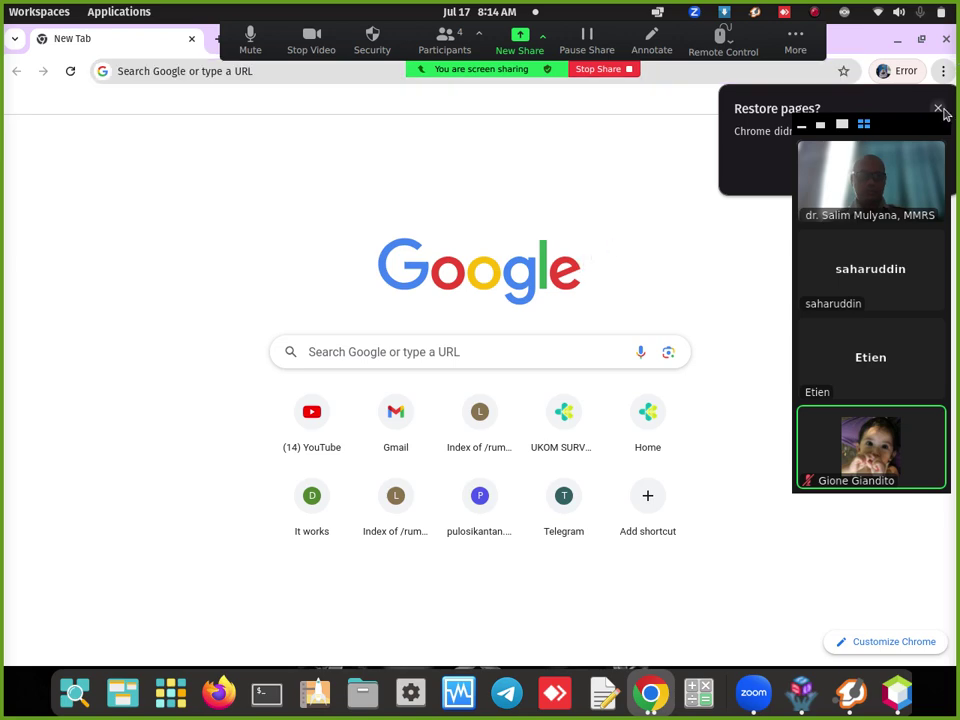
{"action": "left_click", "coordinate": [937, 108]}
{"action": "left_click", "coordinate": [948, 40]}
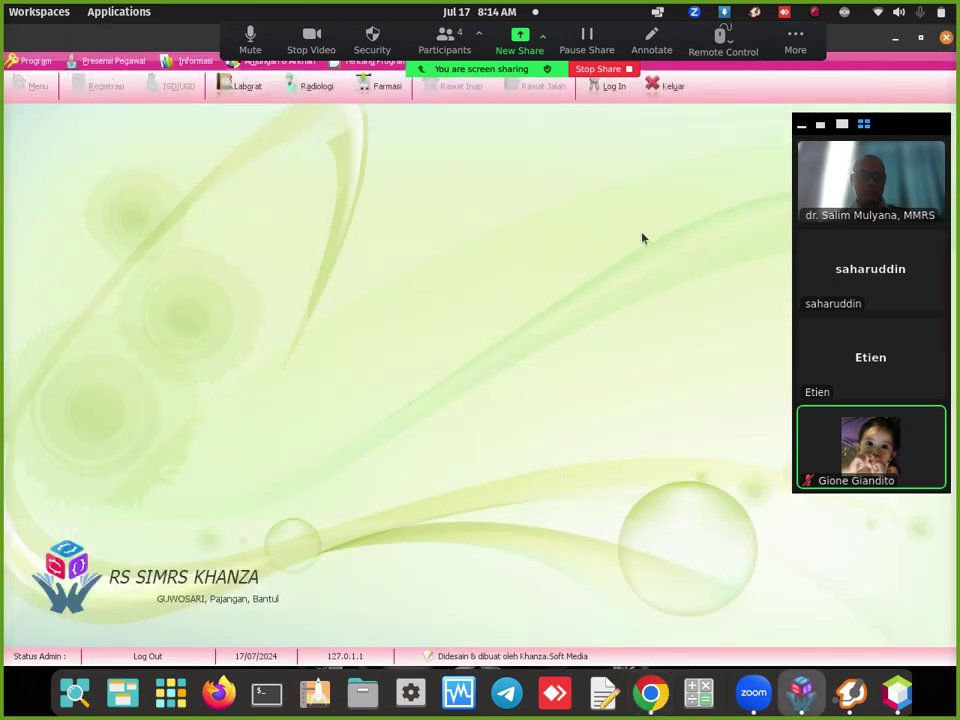
{"action": "left_click", "coordinate": [801, 124]}
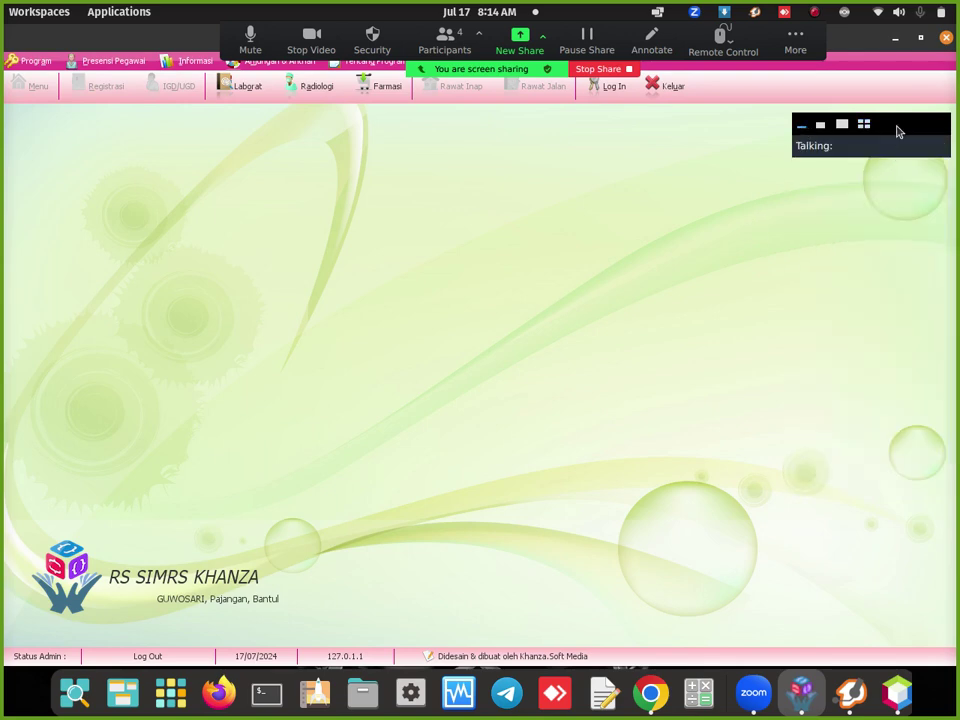
{"action": "left_click_drag", "start_coordinate": [898, 133], "coordinate": [882, 658]}
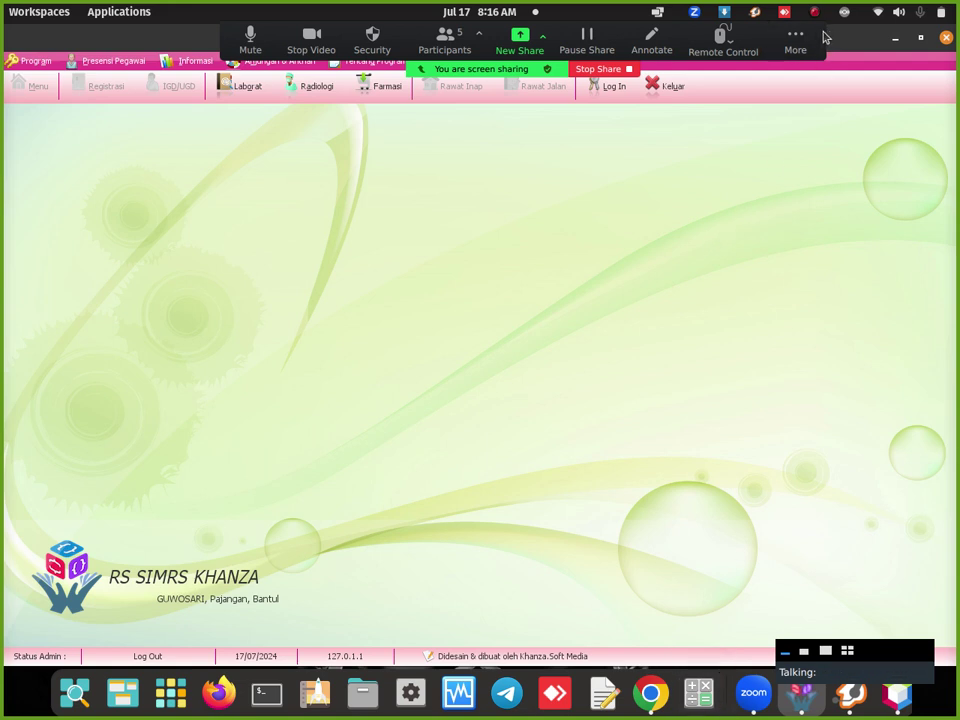
{"action": "left_click_drag", "start_coordinate": [825, 37], "coordinate": [720, 656]}
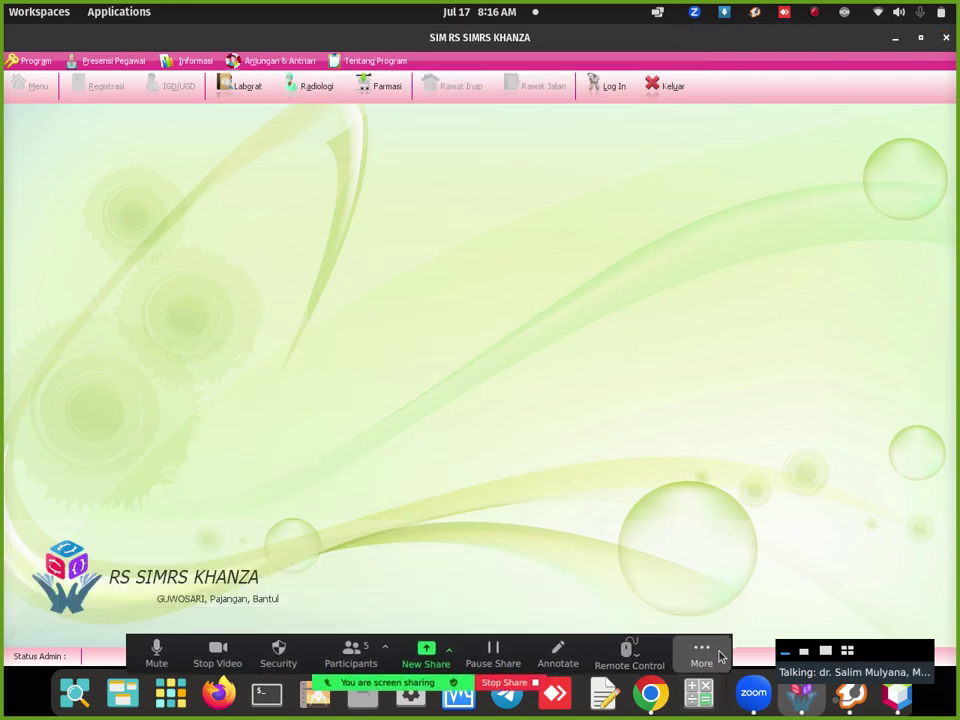
Log in to SIMRS Khanza with the admin ID and password.
{"action": "left_click", "coordinate": [720, 656]}
{"action": "left_click", "coordinate": [630, 228]}
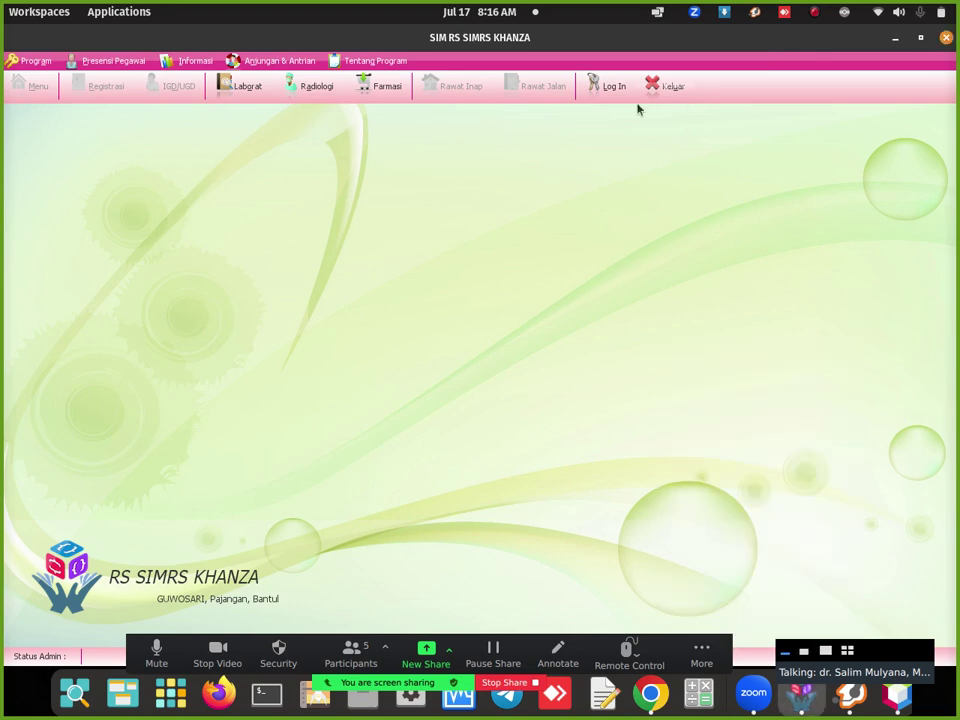
{"action": "left_click", "coordinate": [609, 90]}
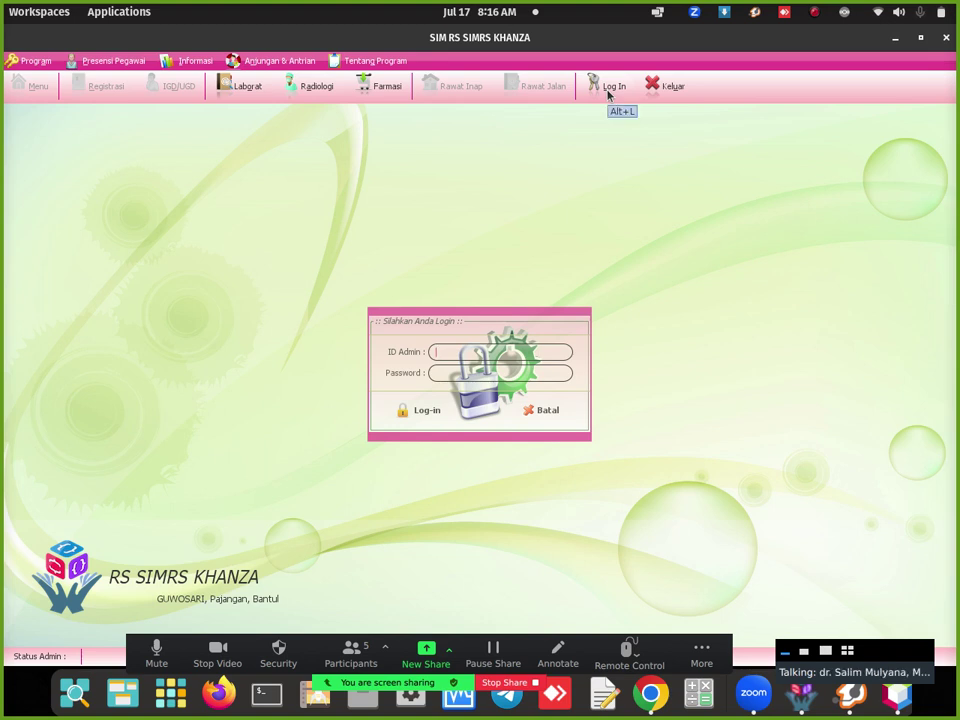
{"action": "type", "text": "•••"}
{"action": "key", "text": "Tab"}
{"action": "type", "text": "•"}
{"action": "key", "text": "Return"}
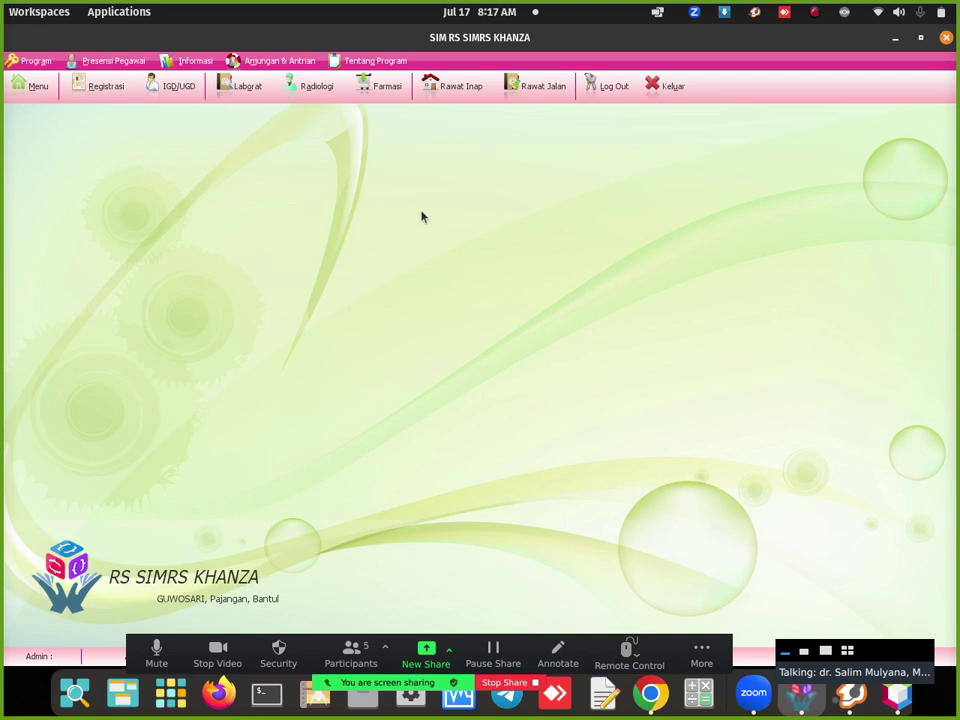
In Rawat Jalan, double-click TES PASIEN's Kode Dokter to open Perawatan/Tindakan.
{"action": "left_click", "coordinate": [537, 92]}
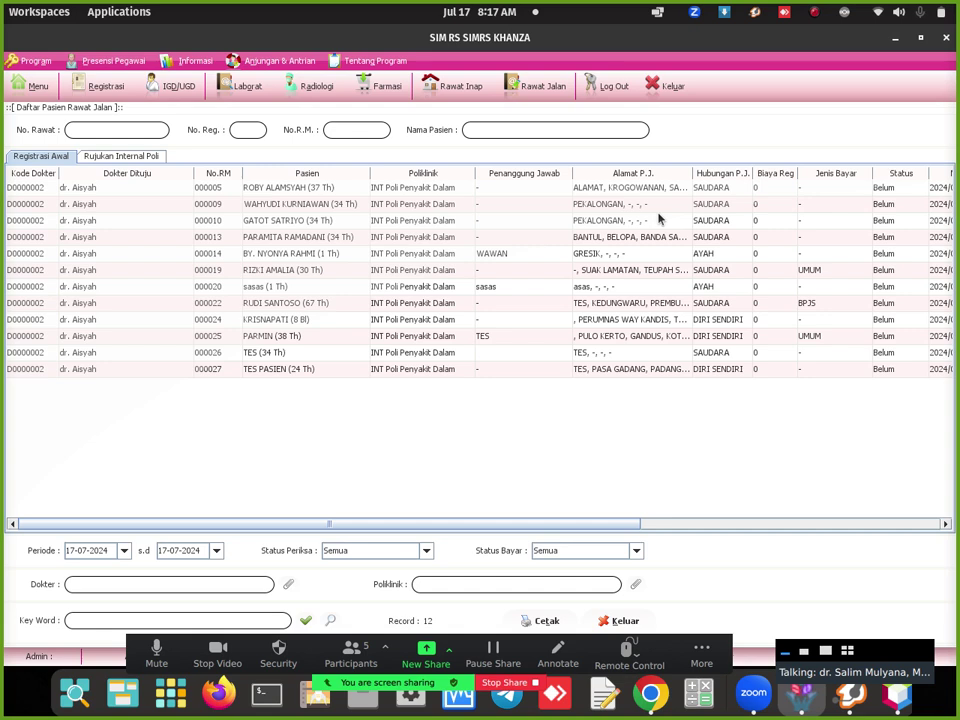
{"action": "left_click", "coordinate": [418, 369]}
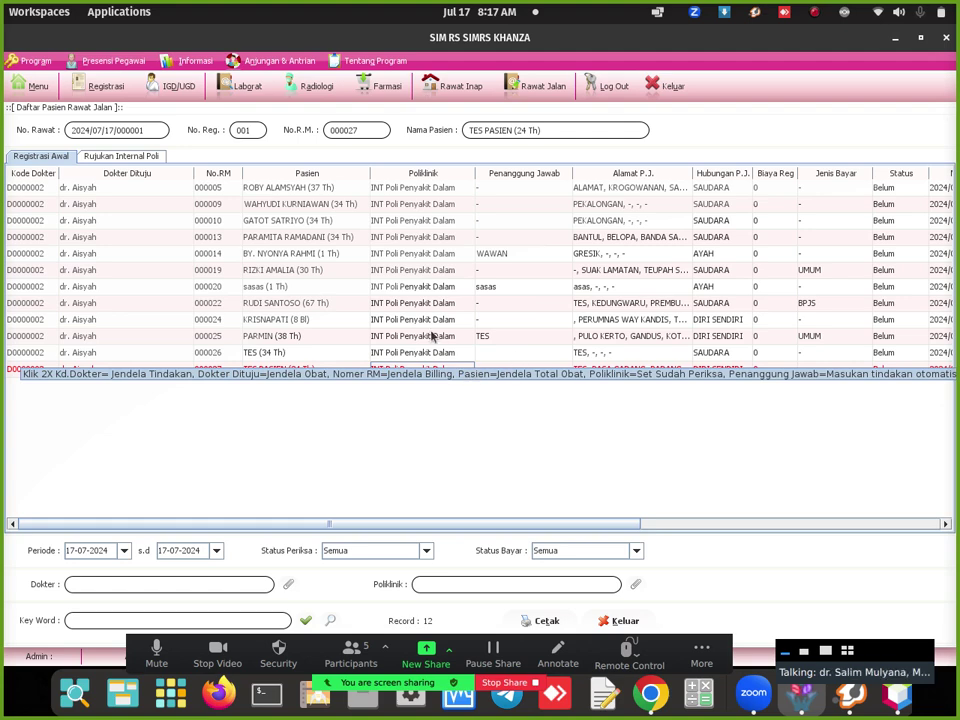
{"action": "left_click", "coordinate": [165, 378]}
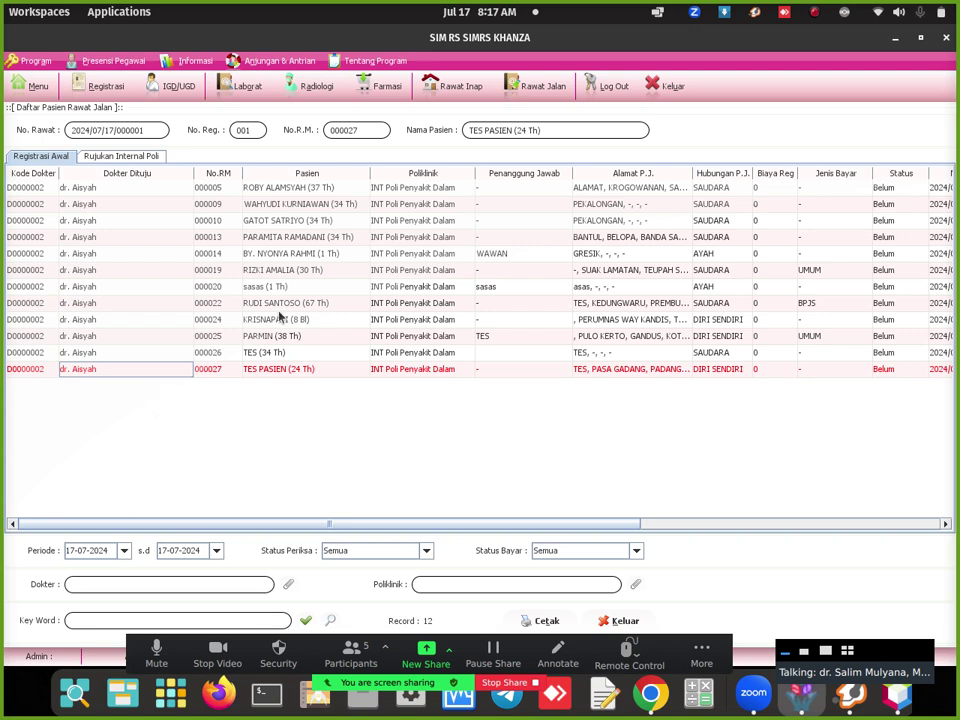
{"action": "left_click", "coordinate": [28, 373]}
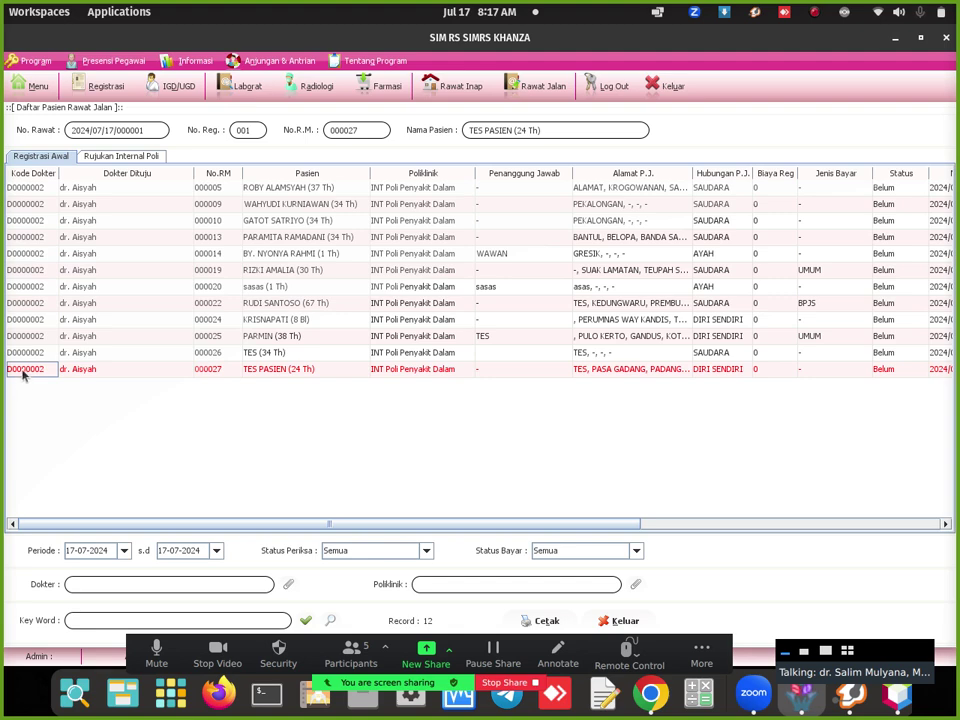
{"action": "double_click", "coordinate": [24, 372]}
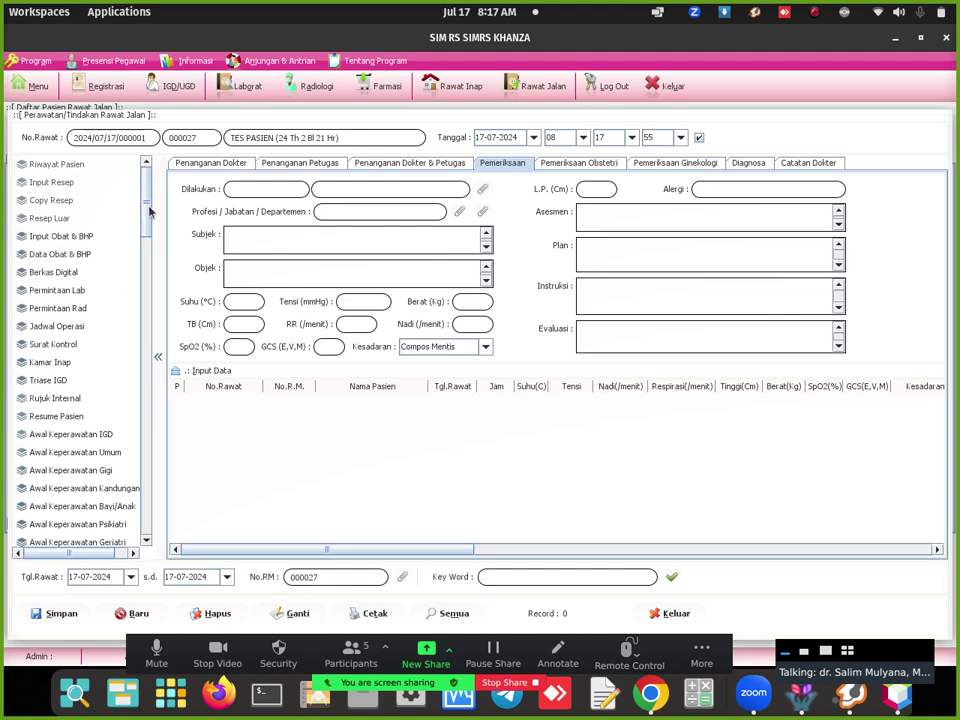
Scroll the left menu and open Awal Medis Penyakit Dalam for TES PASIEN.
{"action": "mouse_move", "coordinate": [148, 205]}
{"action": "left_mouse_down"}
{"action": "mouse_move", "coordinate": [141, 254]}
{"action": "mouse_move", "coordinate": [151, 200]}
{"action": "left_mouse_up"}
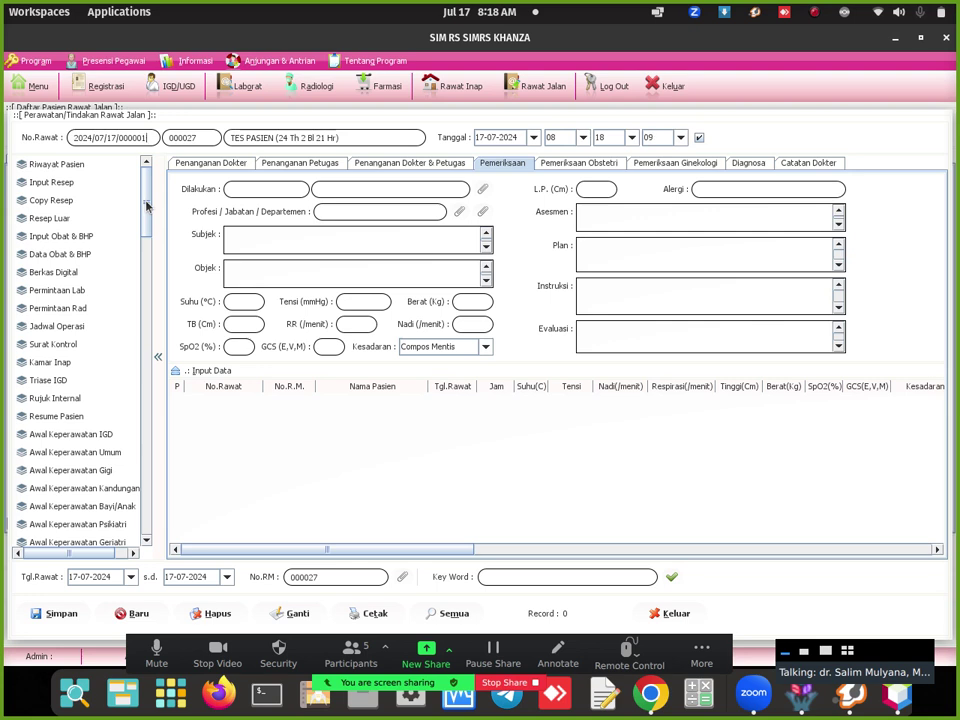
{"action": "left_click_drag", "start_coordinate": [147, 205], "coordinate": [140, 340]}
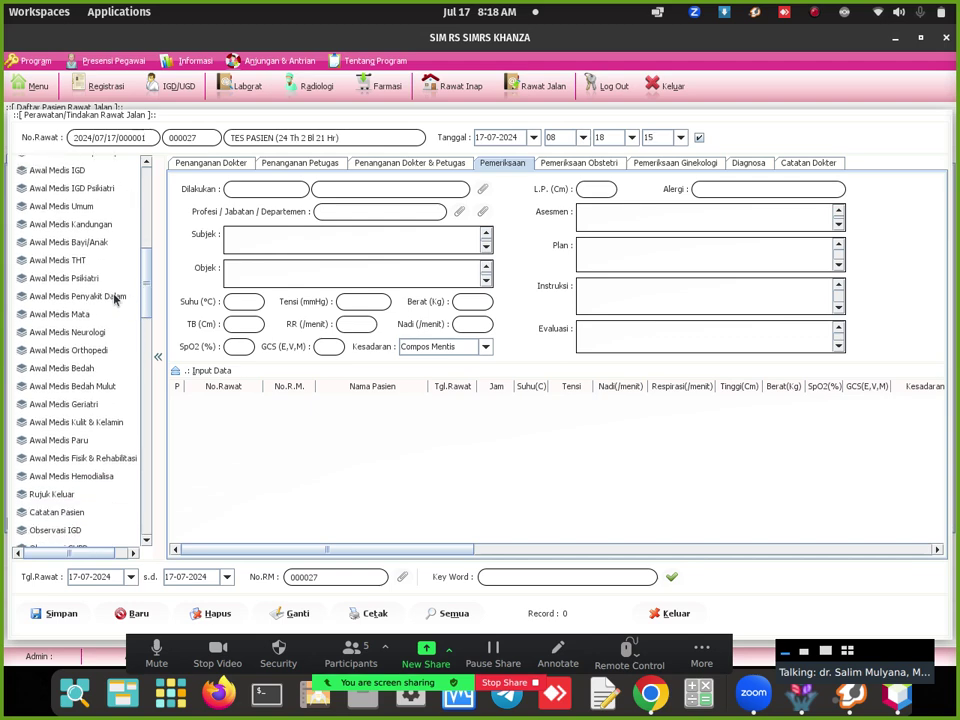
{"action": "left_click", "coordinate": [75, 298]}
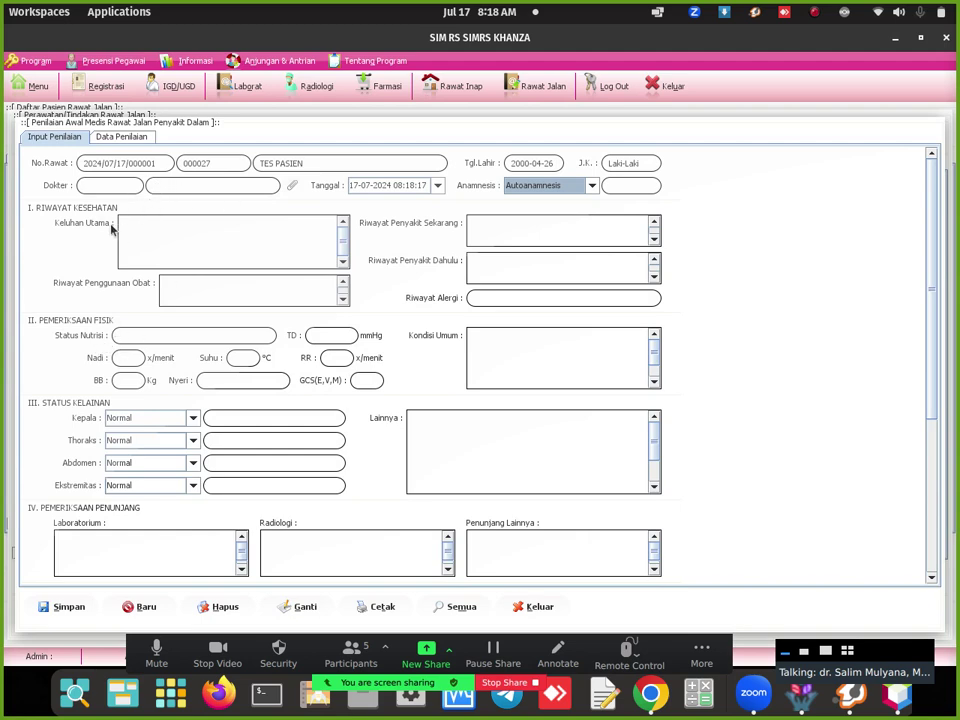
Set dr. Qotrunnada as the examining doctor and keep the head status Normal.
{"action": "left_click", "coordinate": [294, 186]}
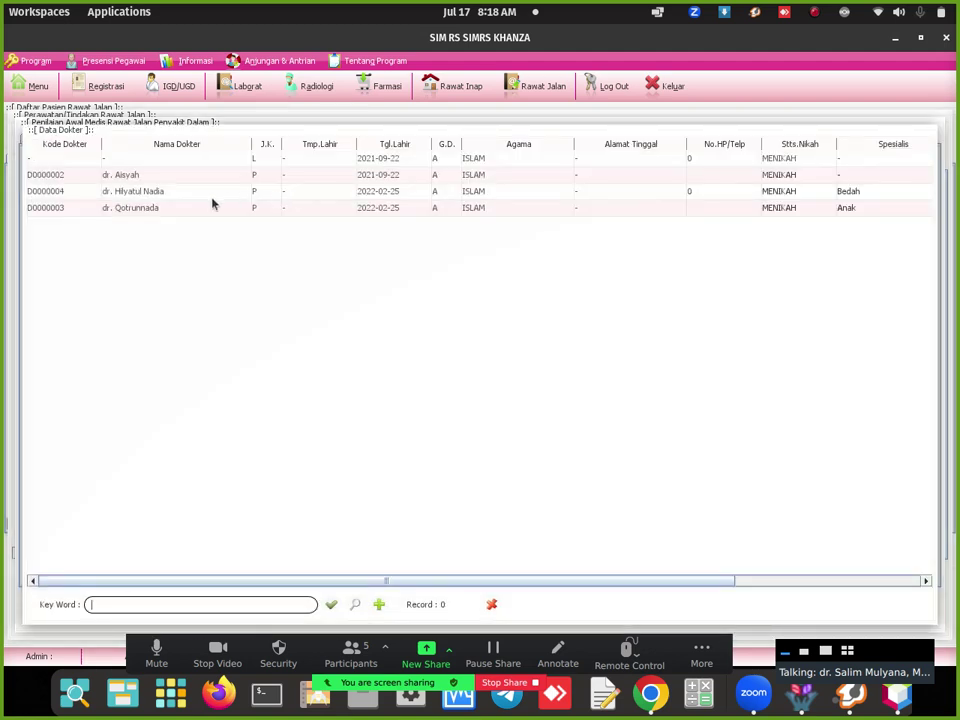
{"action": "left_click", "coordinate": [167, 208]}
{"action": "double_click", "coordinate": [167, 208]}
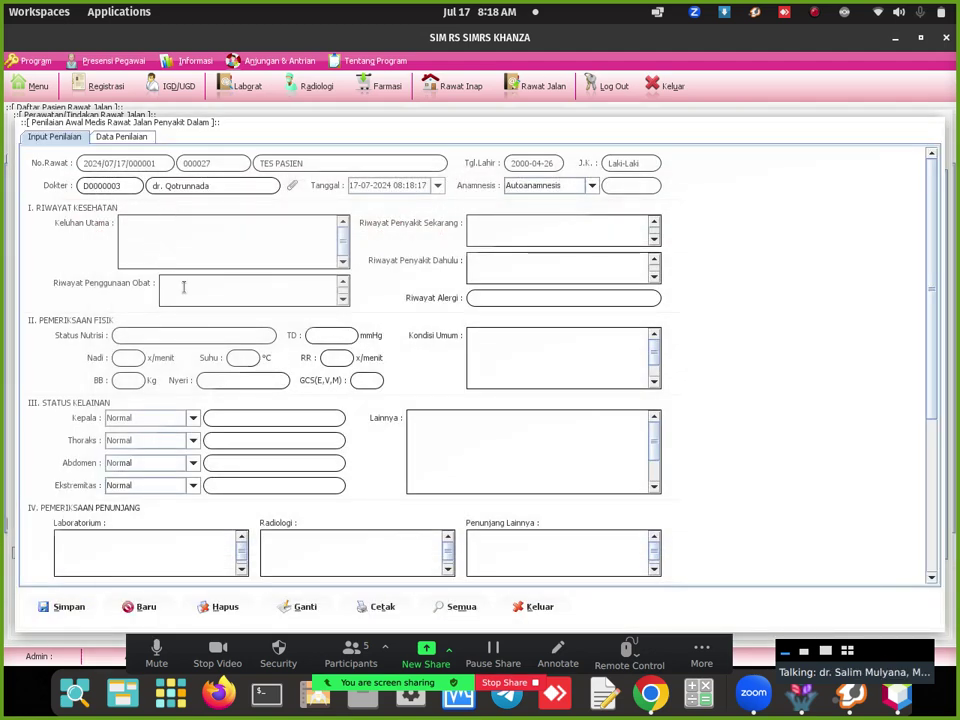
{"action": "left_click", "coordinate": [552, 230]}
{"action": "left_click", "coordinate": [160, 418]}
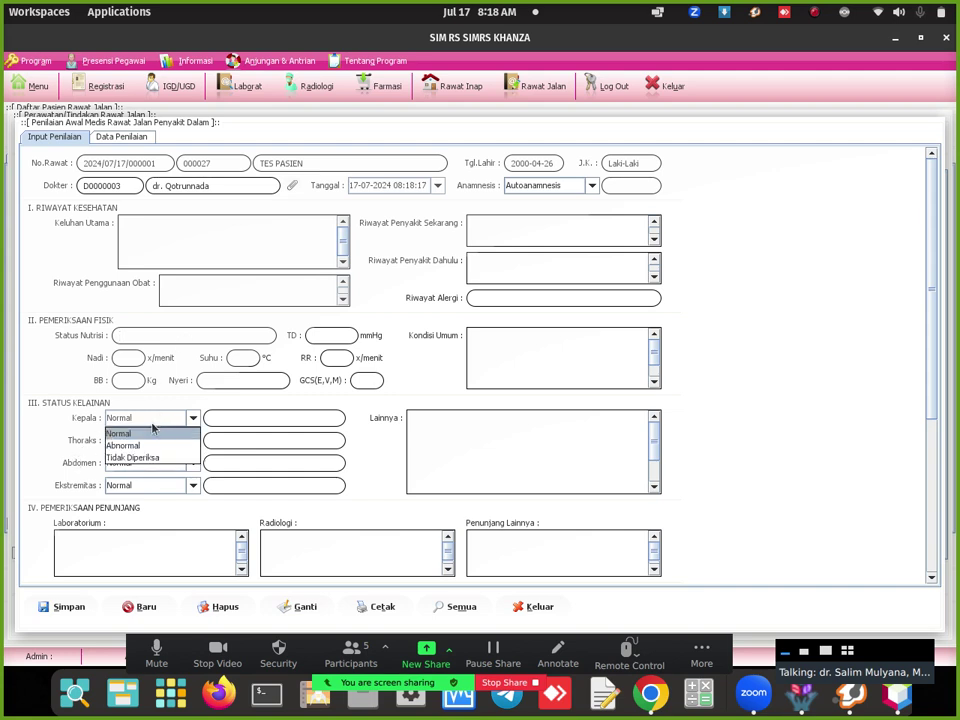
{"action": "left_click", "coordinate": [150, 430]}
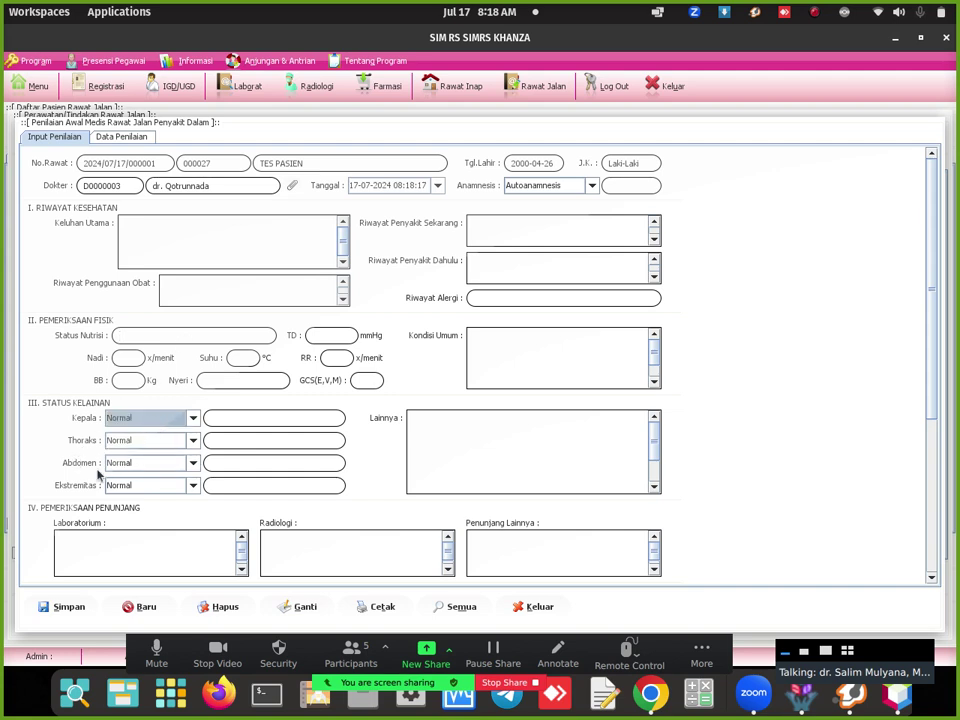
Mark the abdomen as Abnormal and begin describing the abdominal finding.
{"action": "scroll", "coordinate": [930, 246], "scroll_direction": "down", "scroll_amount": 3}
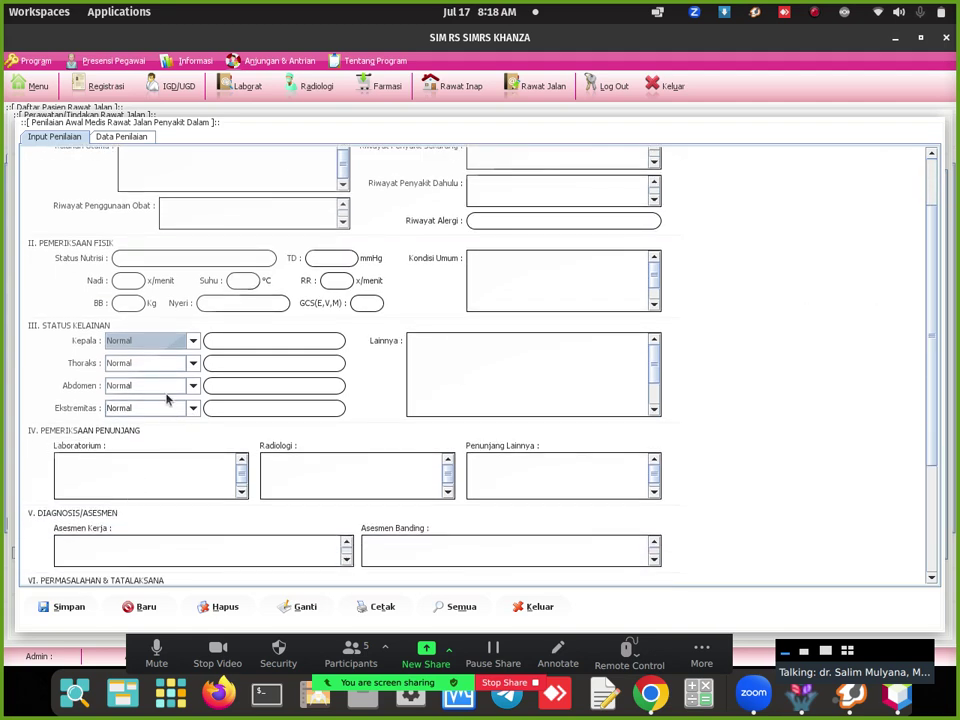
{"action": "left_click", "coordinate": [167, 389]}
{"action": "left_click", "coordinate": [153, 411]}
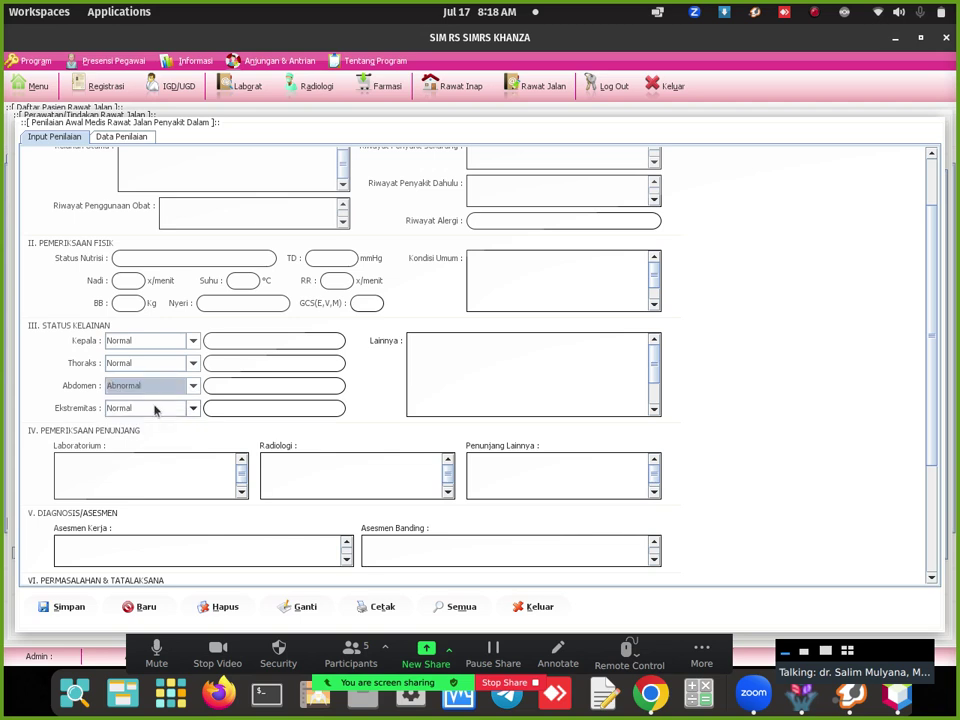
{"action": "left_click", "coordinate": [220, 384]}
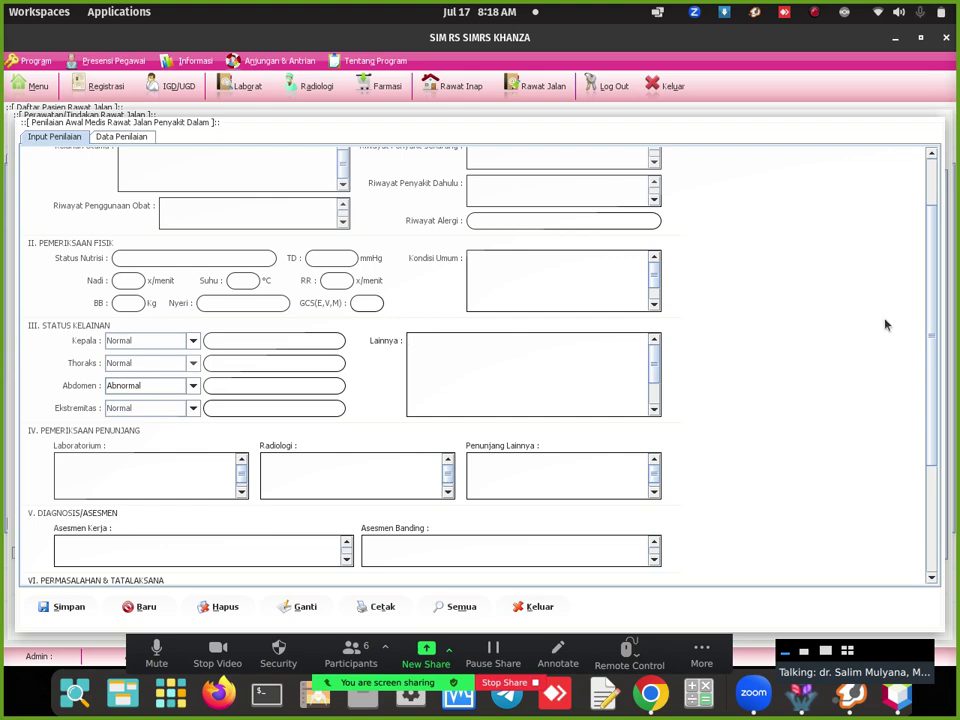
{"action": "scroll", "coordinate": [930, 393], "scroll_direction": "down", "scroll_amount": 3}
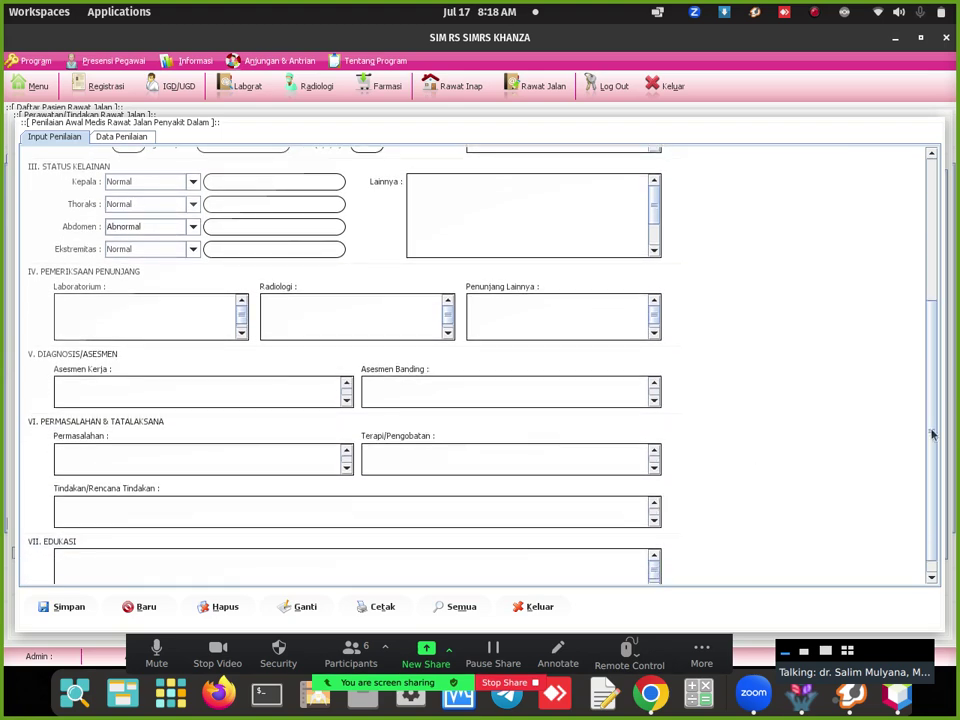
{"action": "scroll", "coordinate": [932, 433], "scroll_direction": "down", "scroll_amount": 1}
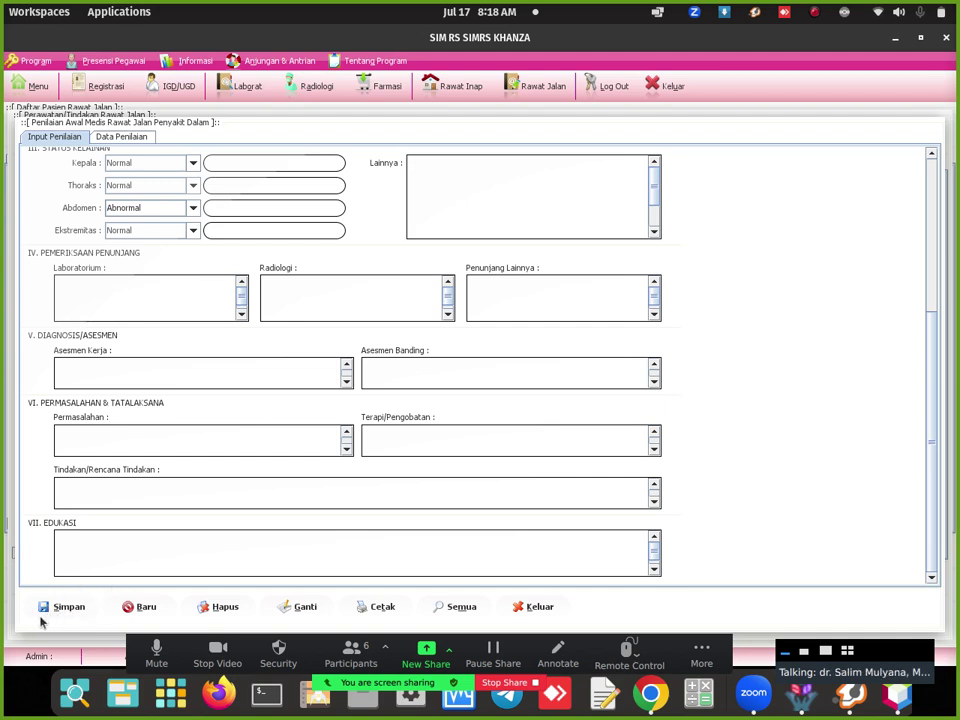
Glance at the saved assessment records, then return to the top of the entry form.
{"action": "left_click", "coordinate": [128, 138]}
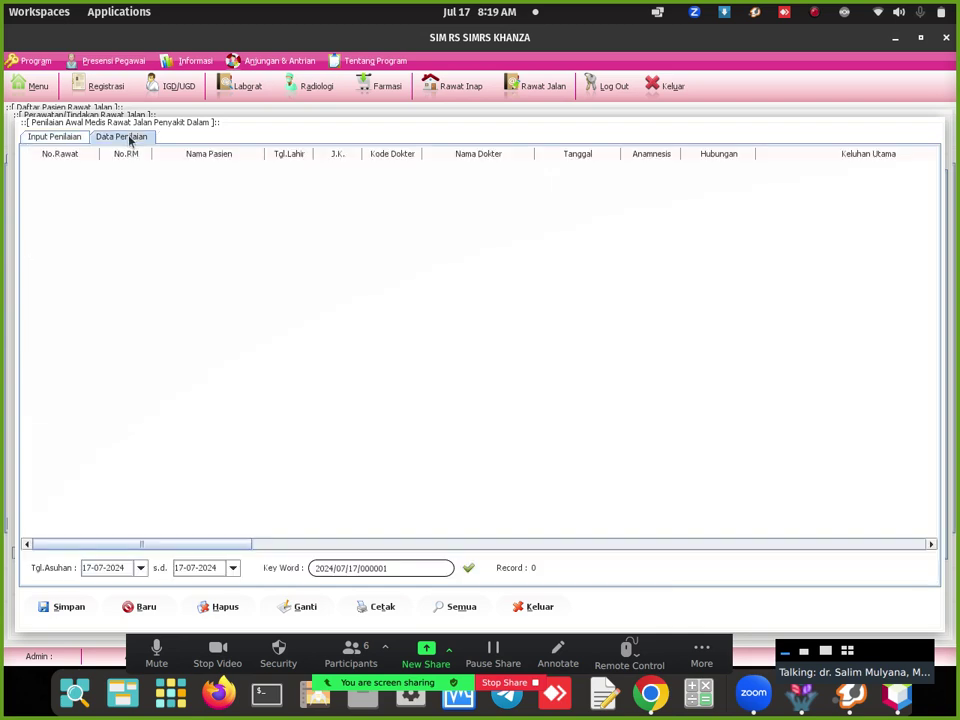
{"action": "left_click", "coordinate": [54, 136]}
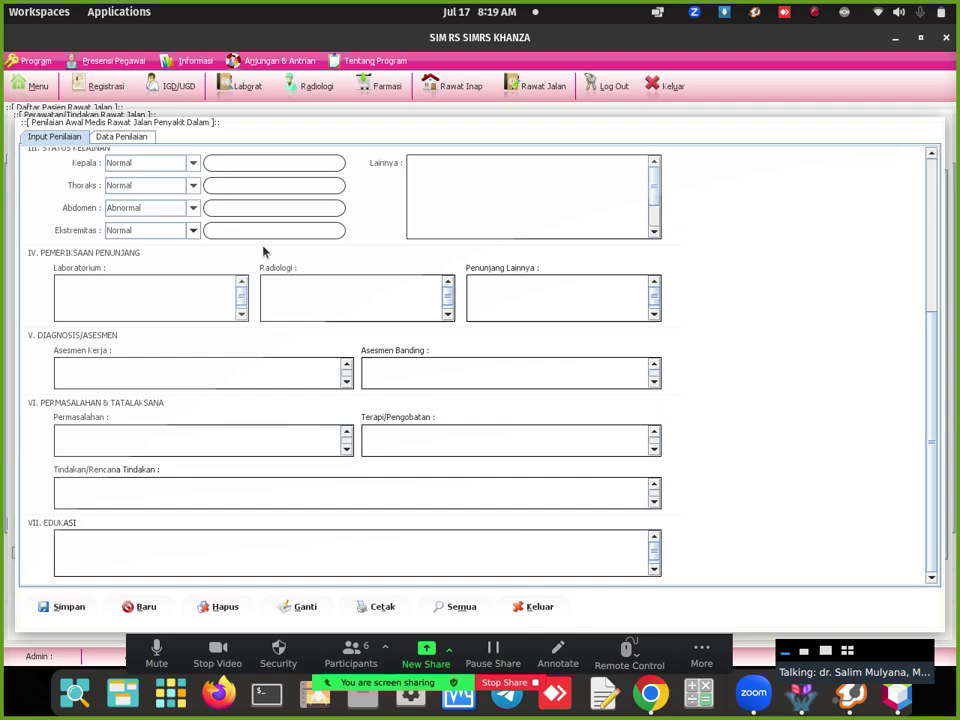
{"action": "scroll", "coordinate": [849, 244], "scroll_direction": "up", "scroll_amount": 3}
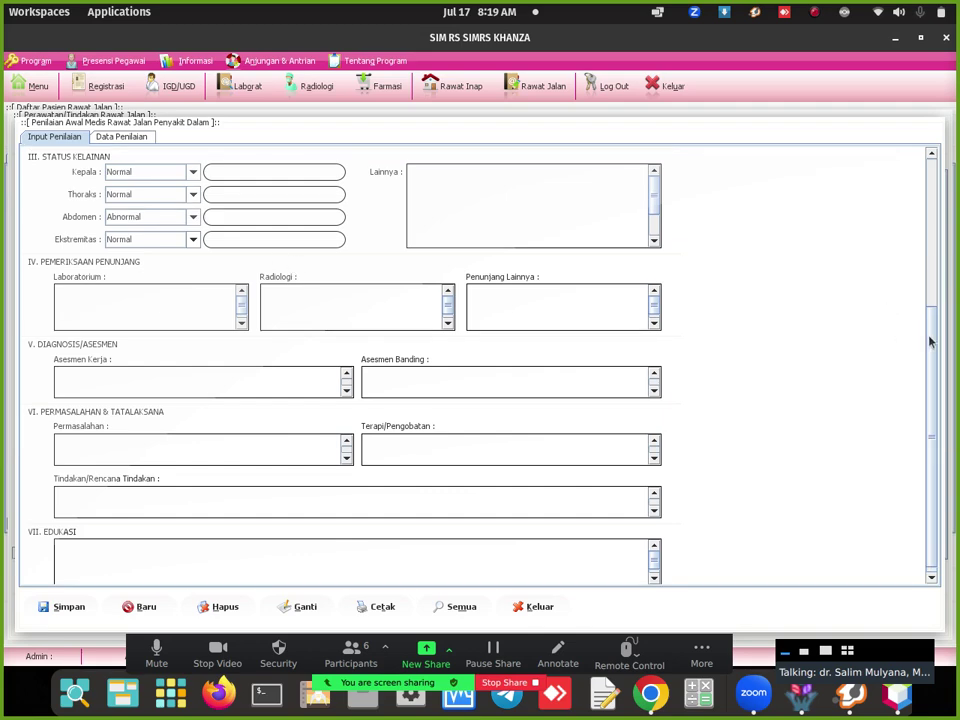
{"action": "left_click_drag", "start_coordinate": [930, 342], "coordinate": [940, 112]}
Enter 's' in Keluhan Utama, medication, past illness, allergy and Kondisi Umum fields.
{"action": "type", "text": "s"}
{"action": "left_click", "coordinate": [214, 285]}
{"action": "type", "text": "s"}
{"action": "left_click", "coordinate": [484, 223]}
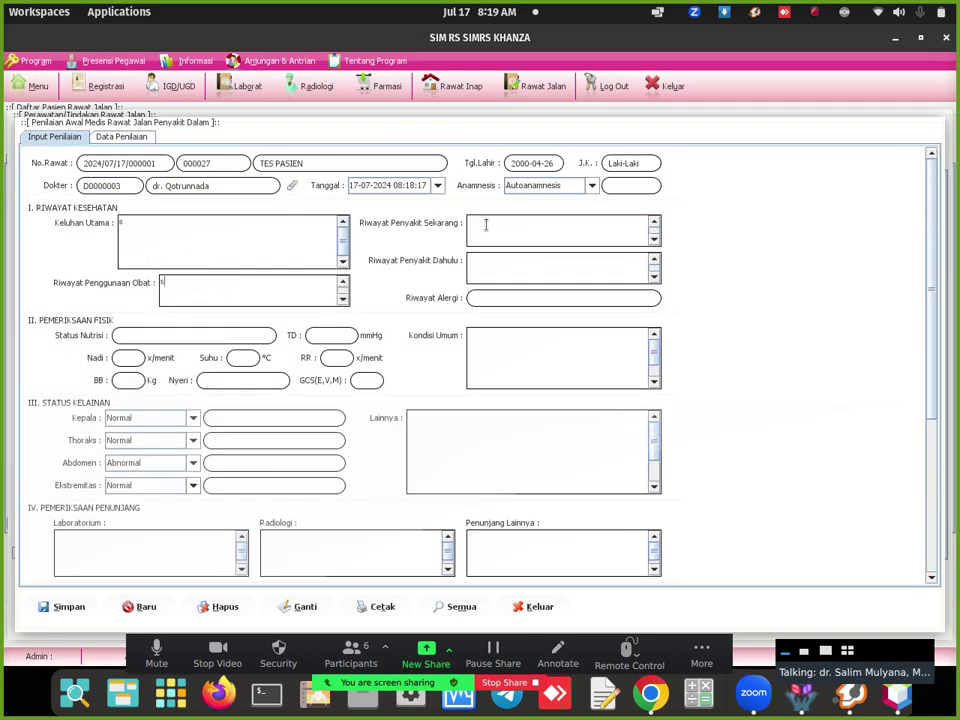
{"action": "type", "text": "s"}
{"action": "left_click", "coordinate": [477, 265]}
{"action": "type", "text": "s"}
{"action": "left_click", "coordinate": [489, 298]}
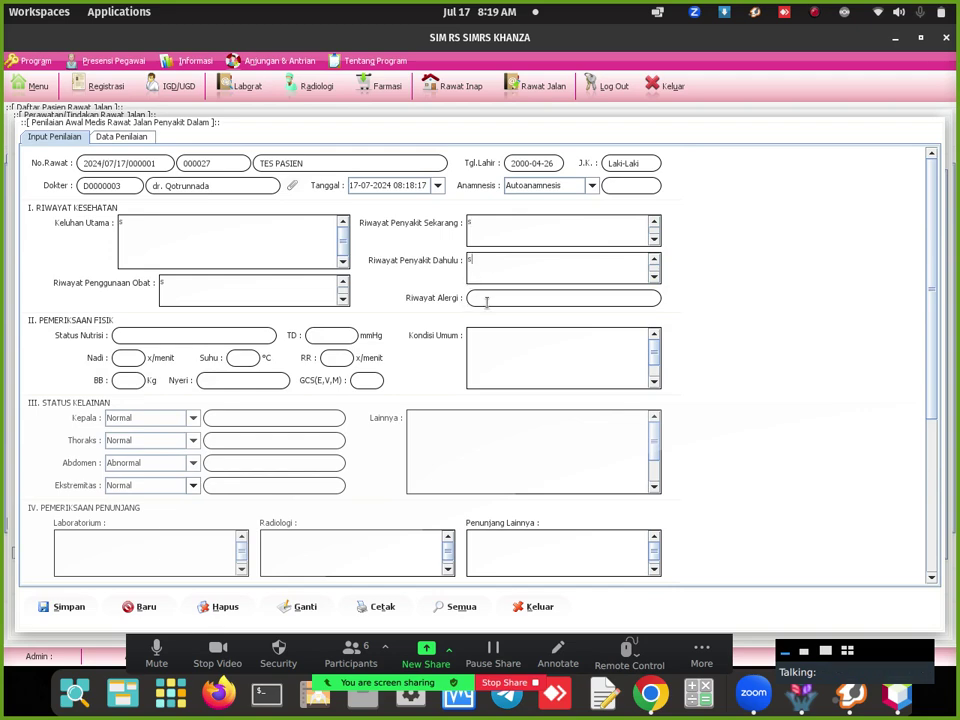
{"action": "type", "text": "s"}
{"action": "left_click", "coordinate": [497, 338]}
{"action": "type", "text": "s"}
Enter 's' in TD, RR, Suhu, Nadi, BB, Status Nutrisi, Nyeri, GCS and Lainnya.
{"action": "left_click", "coordinate": [330, 336]}
{"action": "type", "text": "s"}
{"action": "left_click", "coordinate": [336, 358]}
{"action": "type", "text": "s"}
{"action": "left_click", "coordinate": [250, 360]}
{"action": "type", "text": "s"}
{"action": "left_click", "coordinate": [128, 358]}
{"action": "type", "text": "s"}
{"action": "left_click", "coordinate": [134, 374]}
{"action": "type", "text": "s"}
{"action": "left_click", "coordinate": [140, 335]}
{"action": "type", "text": "s"}
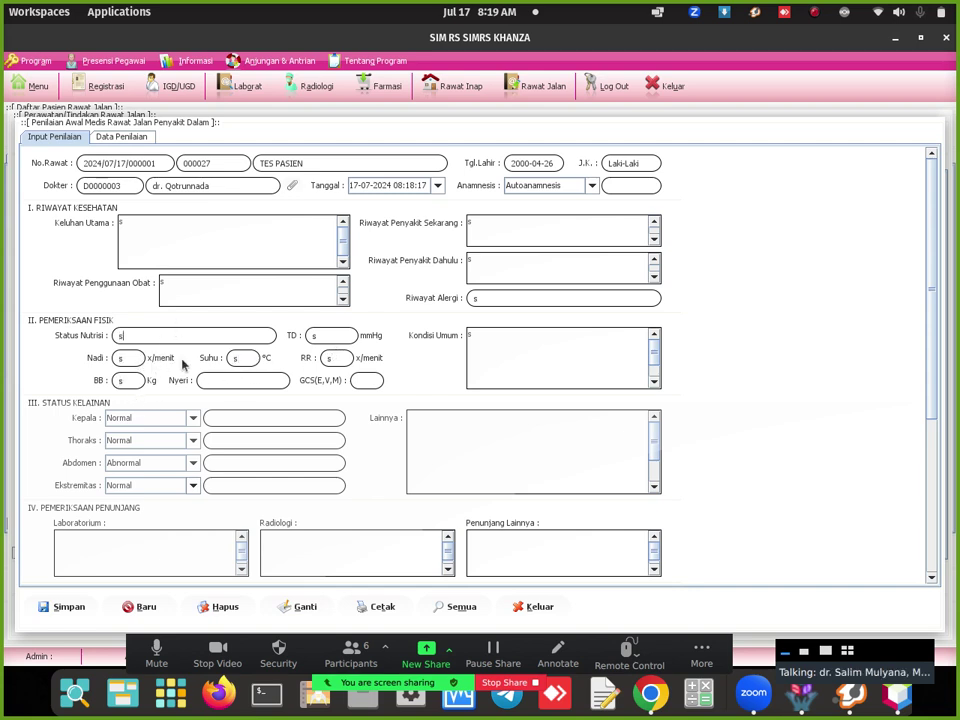
{"action": "left_click", "coordinate": [215, 380]}
{"action": "type", "text": "s"}
{"action": "left_click", "coordinate": [366, 380]}
{"action": "type", "text": "s"}
{"action": "left_click", "coordinate": [493, 418]}
{"action": "type", "text": "s"}
Enter 's' for supporting, radiology and lab findings, Asesmen Banding, therapy and planned procedures.
{"action": "scroll", "coordinate": [705, 400], "scroll_direction": "down", "scroll_amount": 5}
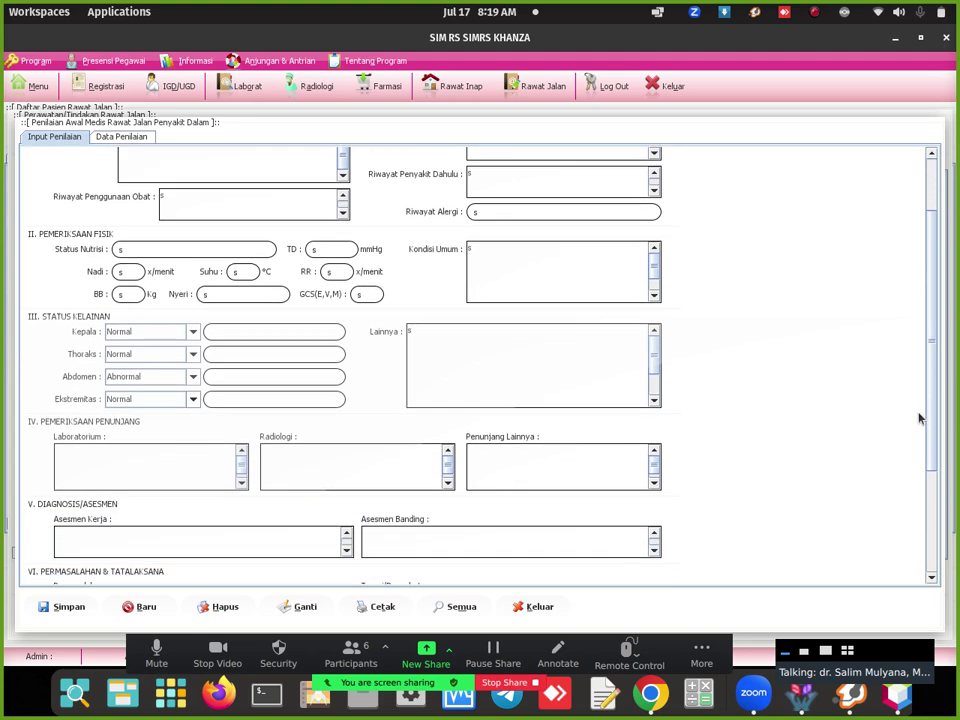
{"action": "left_click", "coordinate": [489, 364]}
{"action": "type", "text": "s"}
{"action": "left_click", "coordinate": [386, 392]}
{"action": "type", "text": "s"}
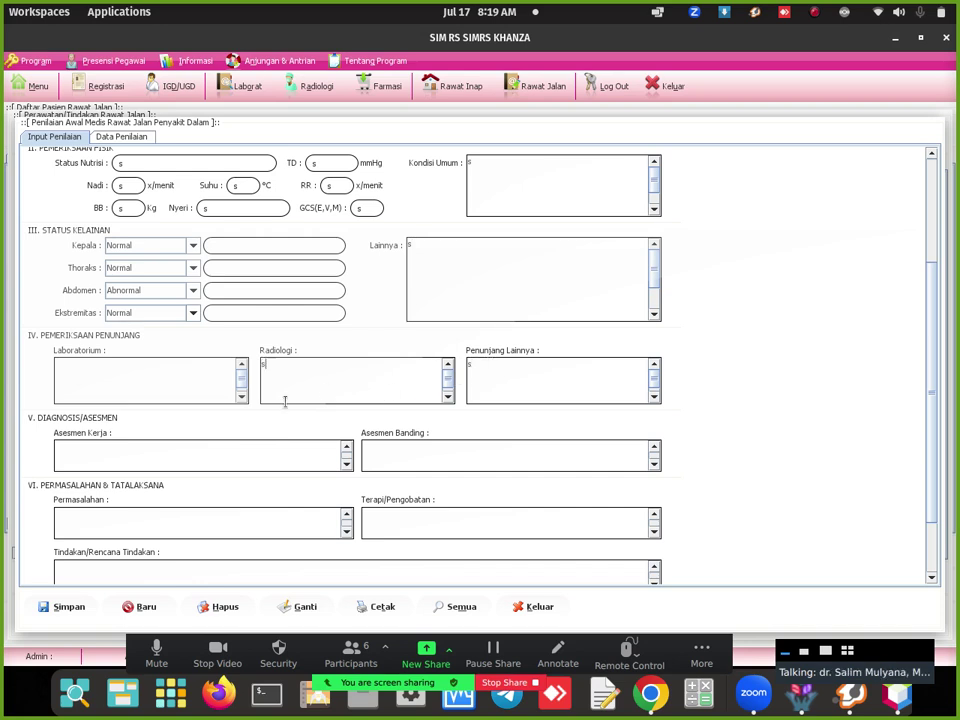
{"action": "left_click", "coordinate": [182, 392]}
{"action": "type", "text": "s"}
{"action": "left_click", "coordinate": [480, 450]}
{"action": "type", "text": "s"}
{"action": "left_click", "coordinate": [456, 508]}
{"action": "type", "text": "s"}
{"action": "left_click", "coordinate": [177, 563]}
{"action": "type", "text": "s"}
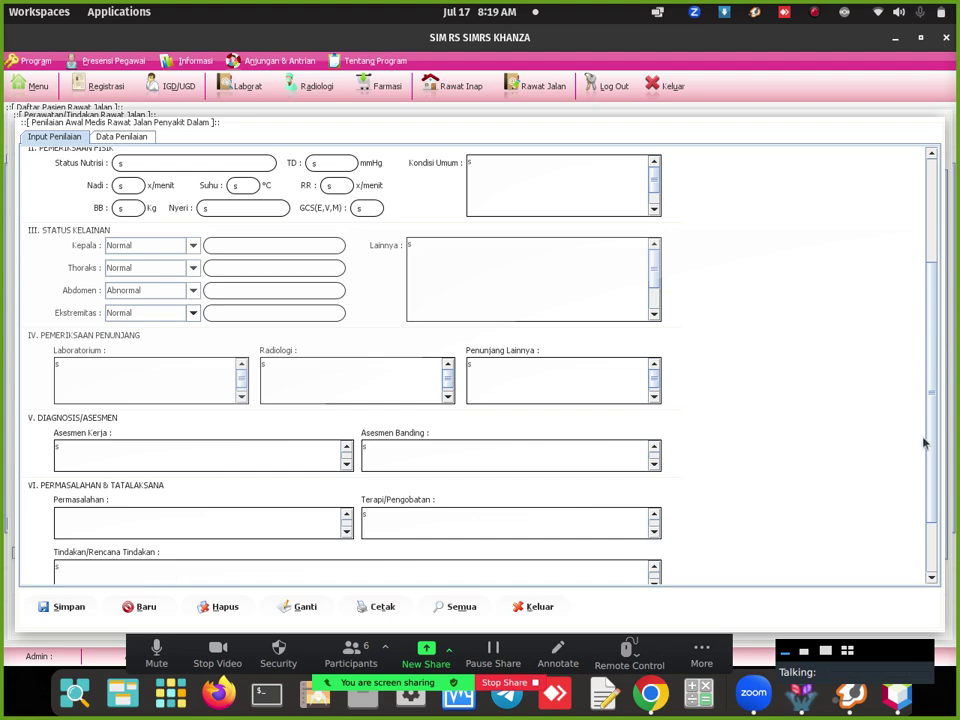
Enter 's' in VII. EDUKASI, save the assessment and display the saved records.
{"action": "scroll", "coordinate": [932, 497], "scroll_direction": "down", "scroll_amount": 3}
{"action": "left_click", "coordinate": [332, 555]}
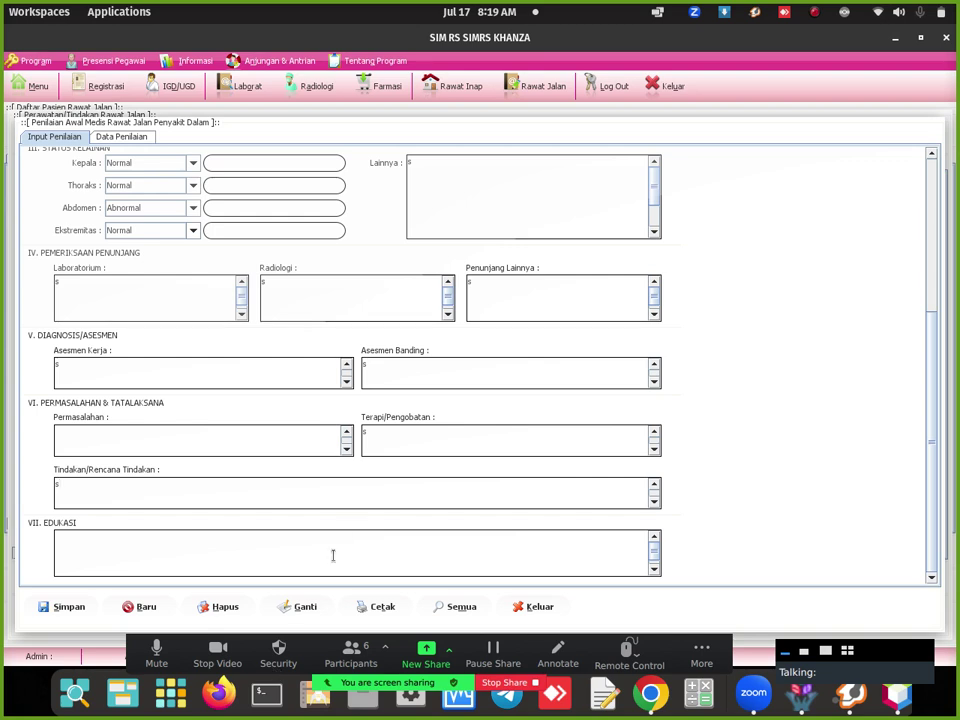
{"action": "type", "text": "s"}
{"action": "left_click", "coordinate": [56, 614]}
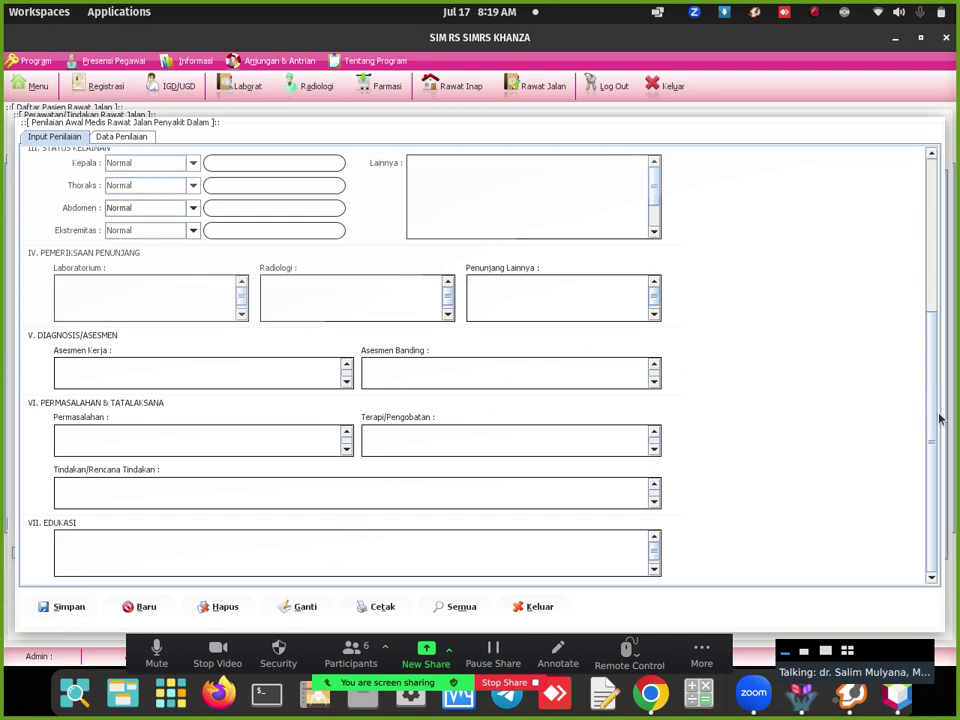
{"action": "left_click_drag", "start_coordinate": [934, 345], "coordinate": [938, 154]}
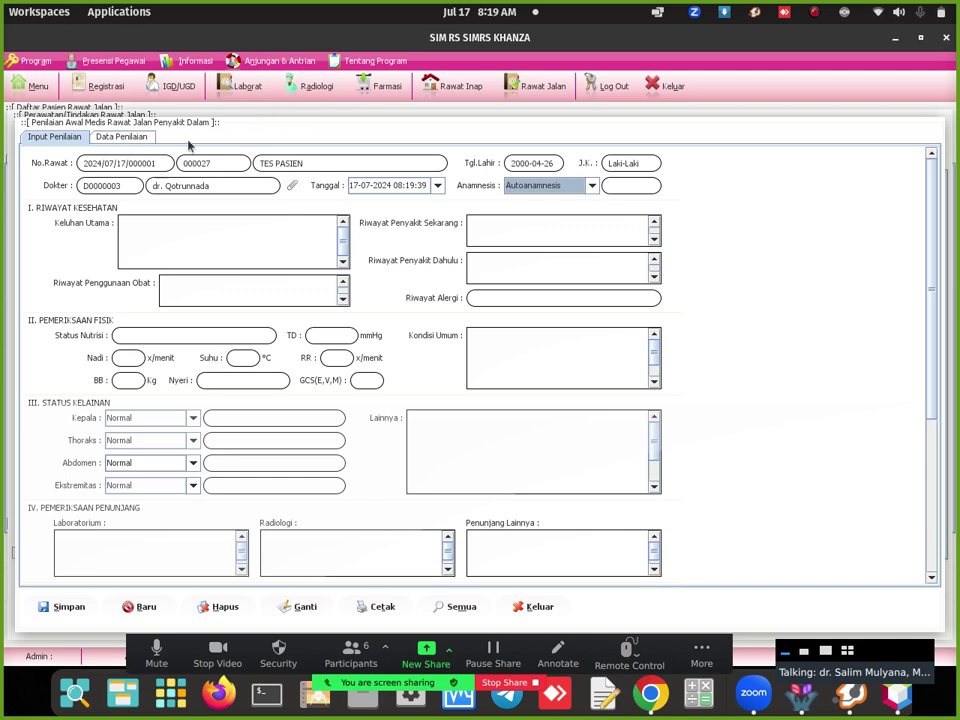
{"action": "left_click", "coordinate": [141, 138]}
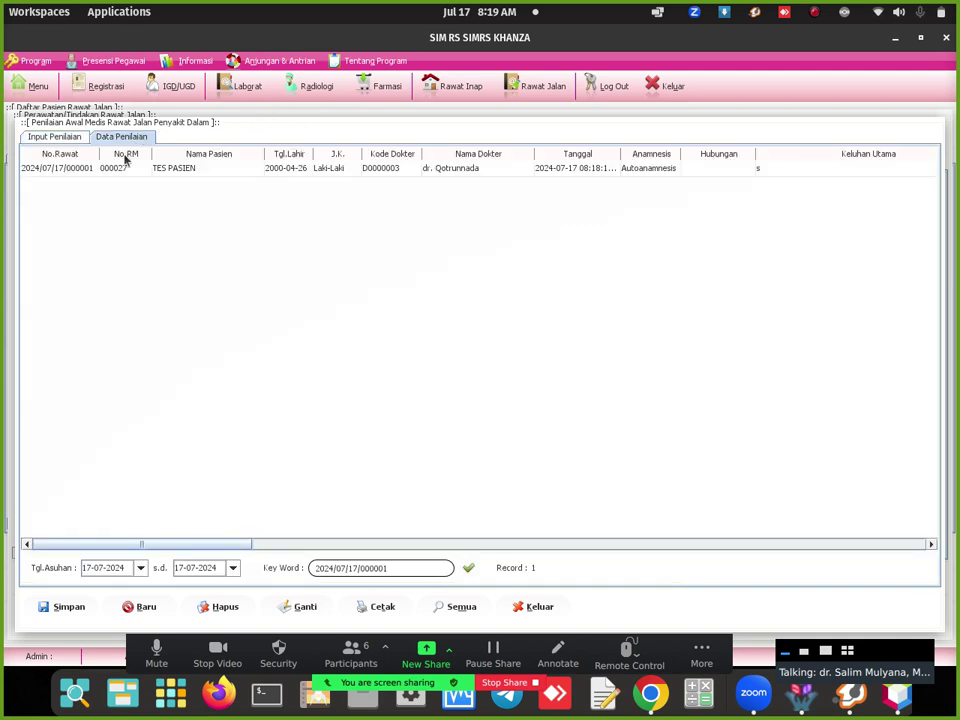
Select the TES PASIEN record, close the assessment, and pick TES (34 Th) from the outpatient list.
{"action": "left_click", "coordinate": [121, 170]}
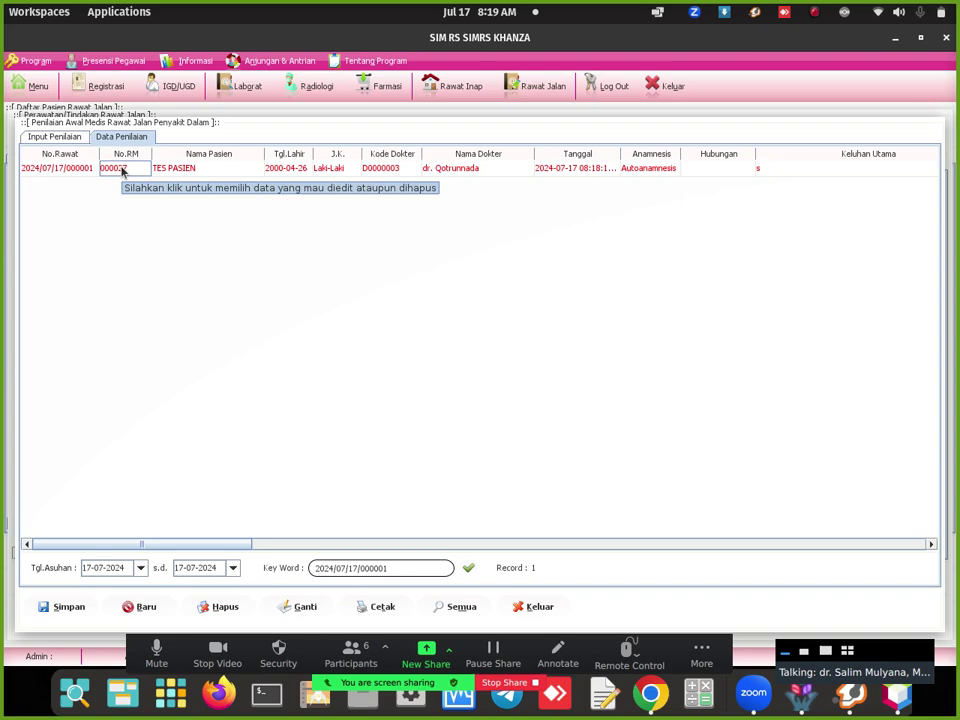
{"action": "left_click", "coordinate": [538, 607]}
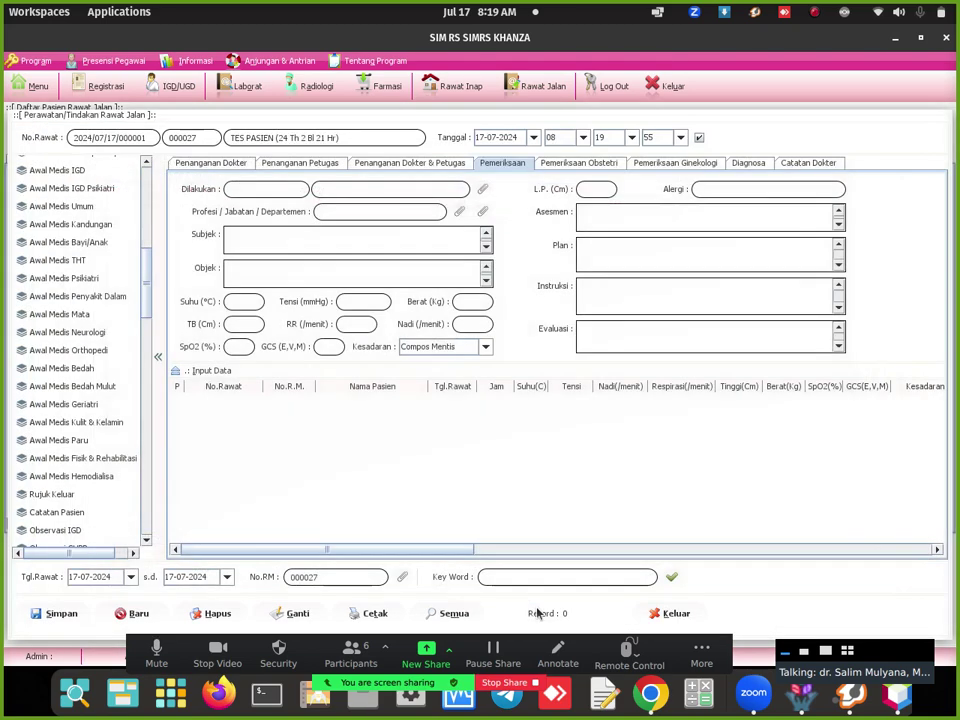
{"action": "left_click", "coordinate": [556, 88]}
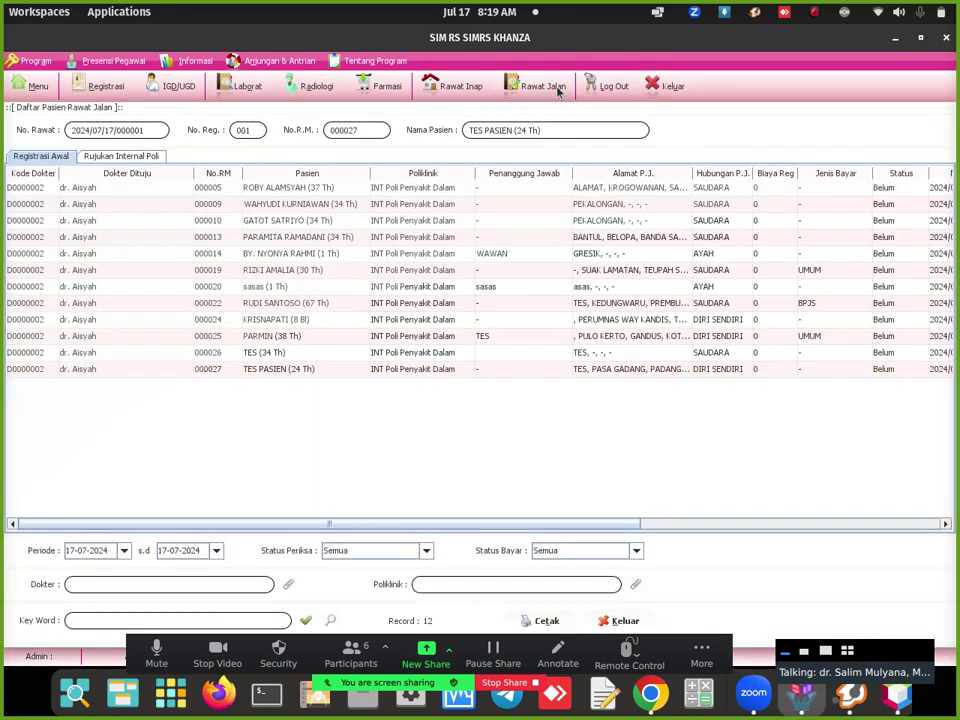
{"action": "left_click", "coordinate": [71, 354]}
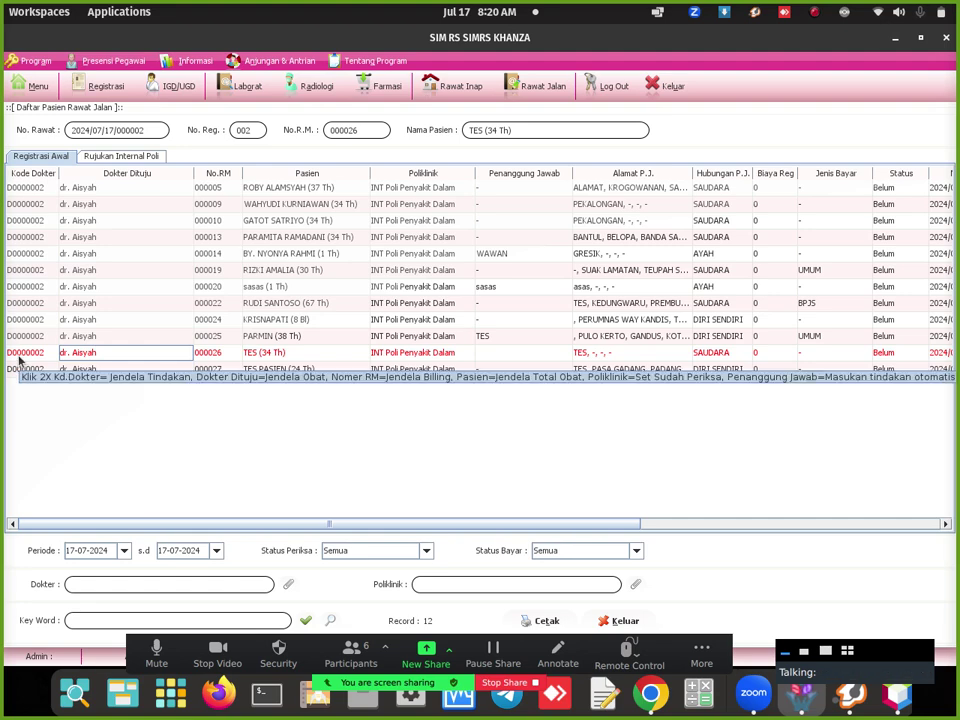
Open TES's treatment form and set the IT staff member as examiner.
{"action": "double_click", "coordinate": [19, 358]}
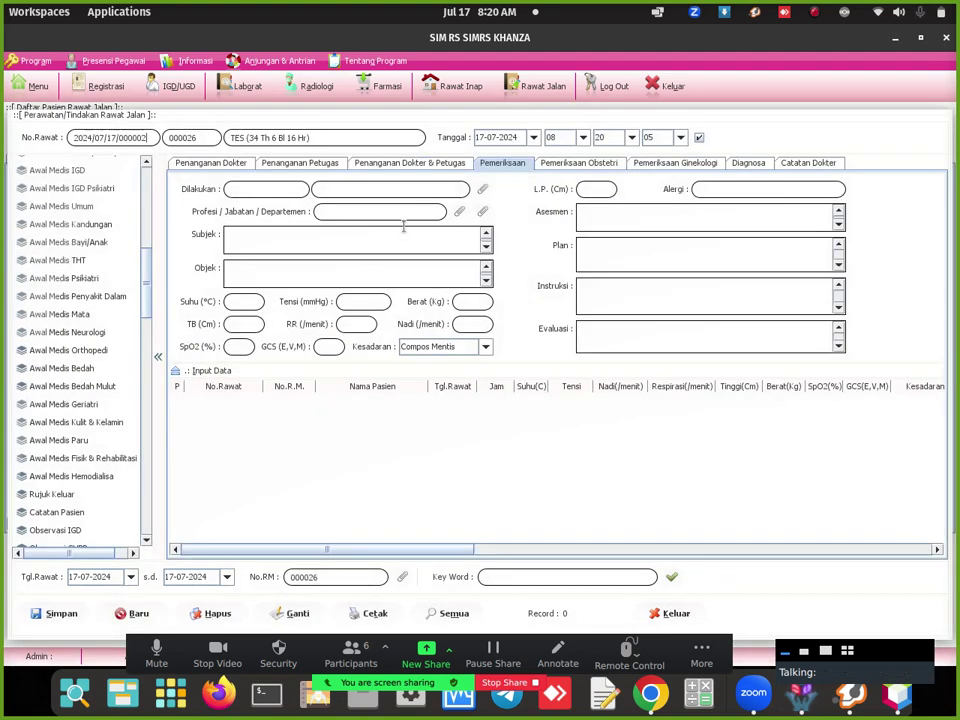
{"action": "left_click", "coordinate": [389, 240]}
{"action": "left_click", "coordinate": [485, 190]}
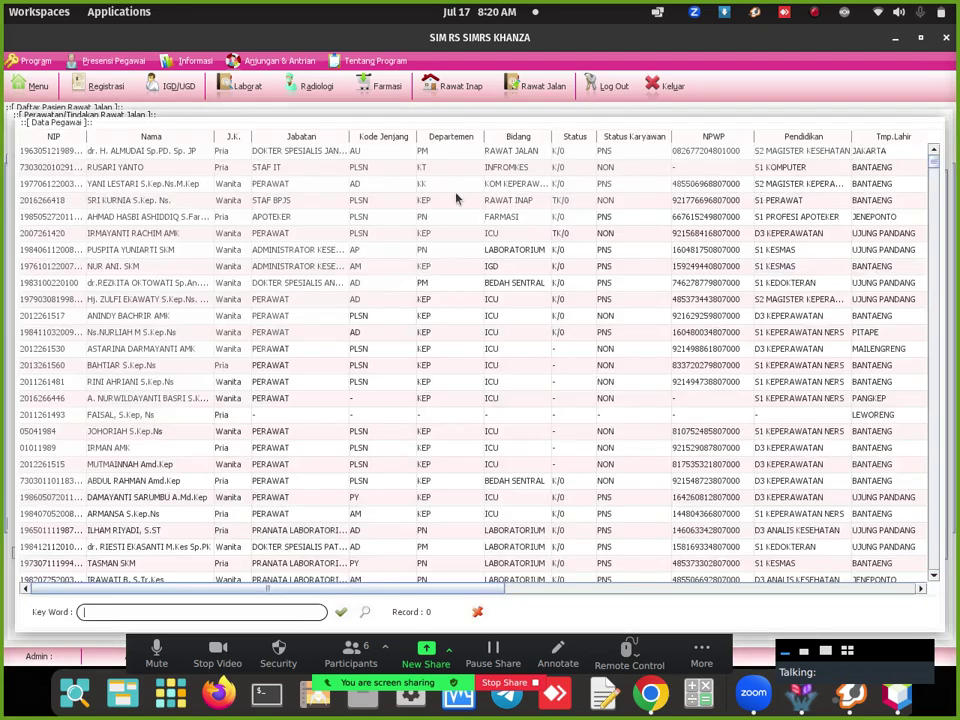
{"action": "double_click", "coordinate": [120, 206]}
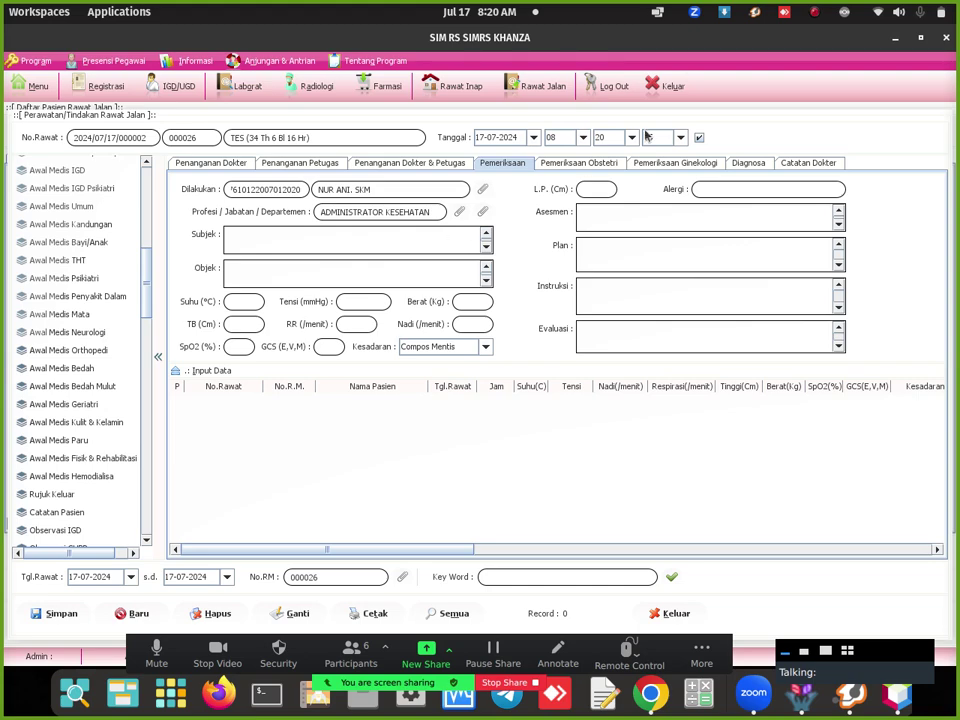
{"action": "left_click", "coordinate": [555, 90]}
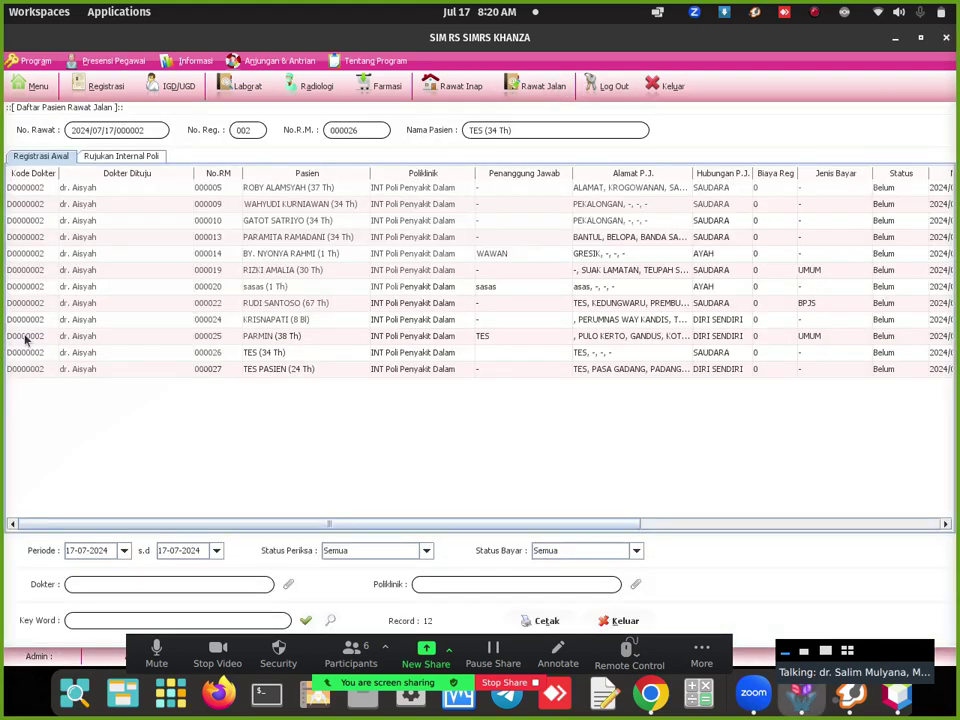
{"action": "left_click", "coordinate": [24, 353]}
{"action": "double_click", "coordinate": [24, 353]}
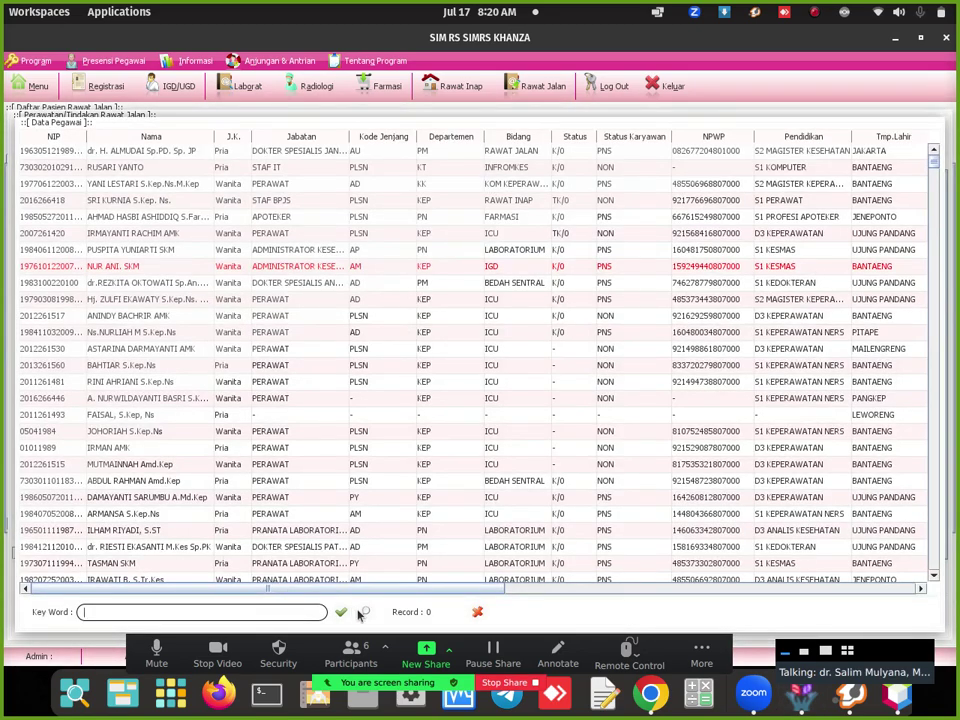
{"action": "double_click", "coordinate": [145, 236]}
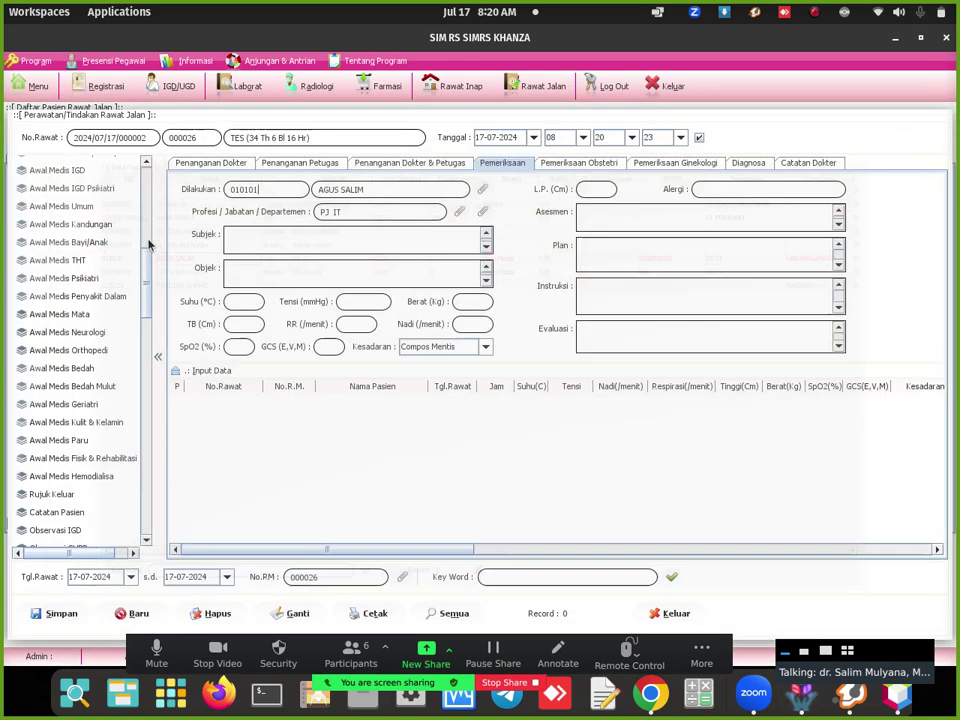
Fill the Subjek, Asesmen, Plan, Instruksi and Evaluasi notes with 's' and save the entry.
{"action": "type", "text": "s"}
{"action": "left_click", "coordinate": [270, 274]}
{"action": "type", "text": "s"}
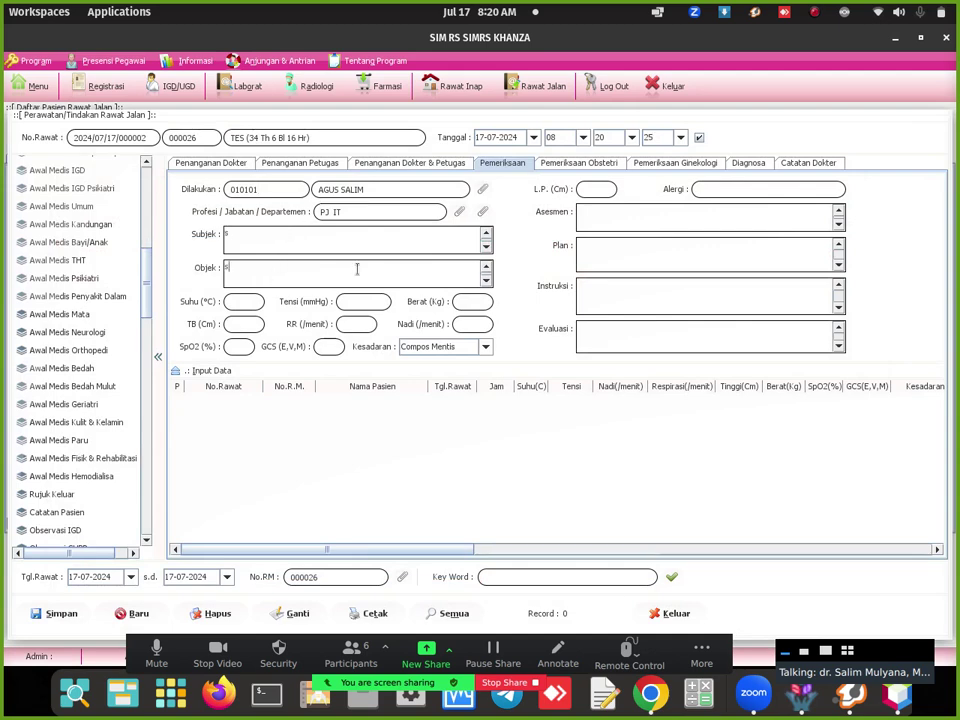
{"action": "left_click", "coordinate": [690, 223]}
{"action": "type", "text": "s"}
{"action": "left_click", "coordinate": [680, 252]}
{"action": "type", "text": "s"}
{"action": "left_click", "coordinate": [671, 291]}
{"action": "type", "text": "s"}
{"action": "left_click", "coordinate": [650, 345]}
{"action": "type", "text": "s"}
{"action": "left_click", "coordinate": [70, 618]}
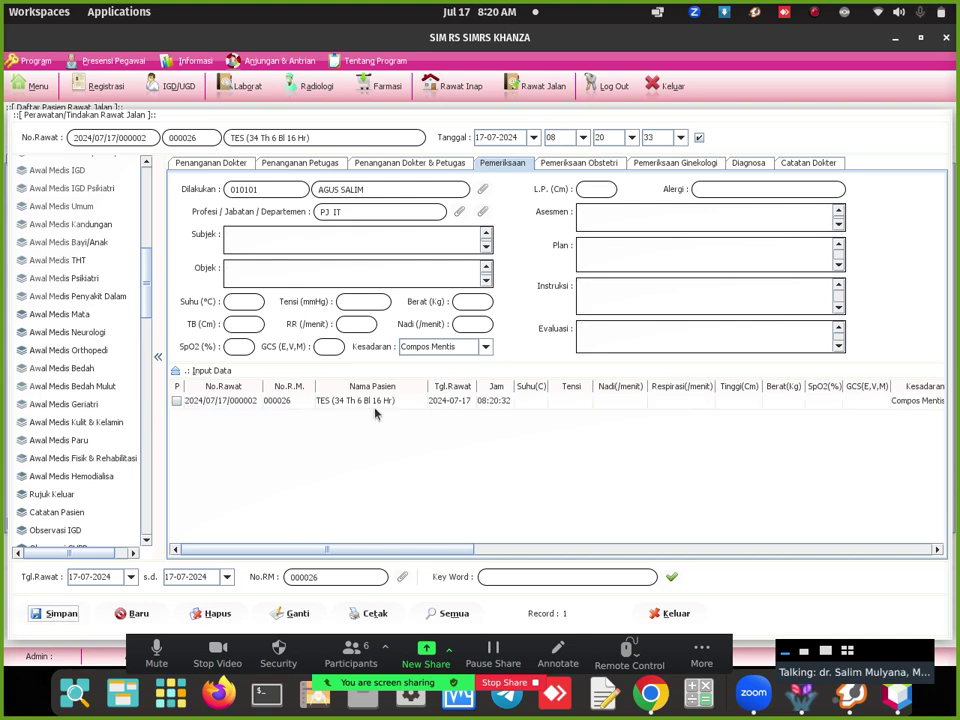
Leave the form without marking TES examined, reopen it and load the saved entry.
{"action": "left_click", "coordinate": [672, 612]}
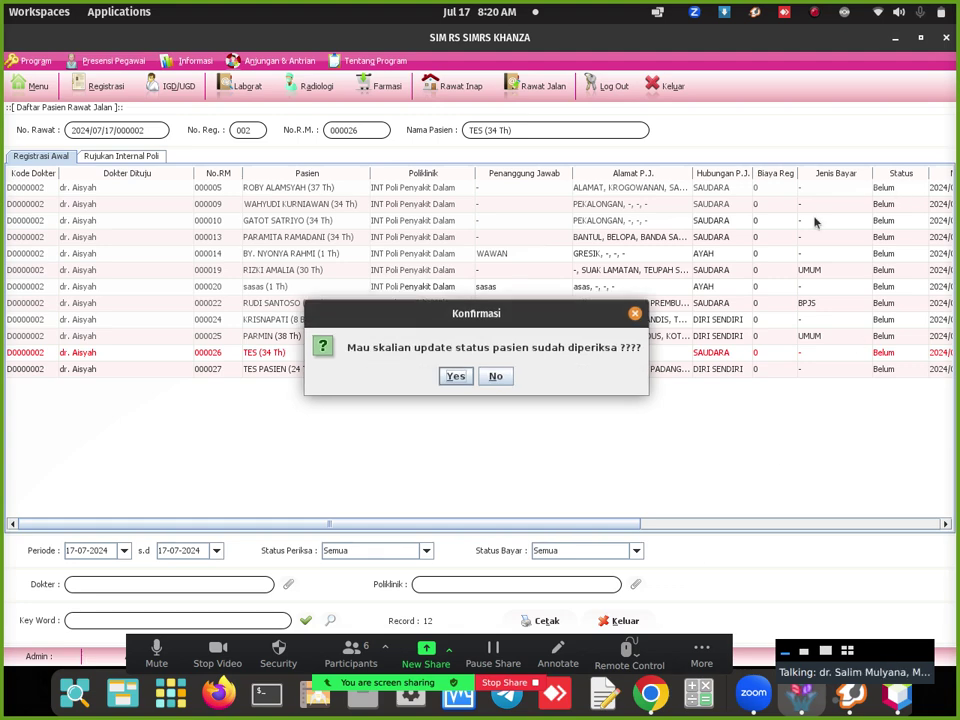
{"action": "left_click", "coordinate": [496, 374]}
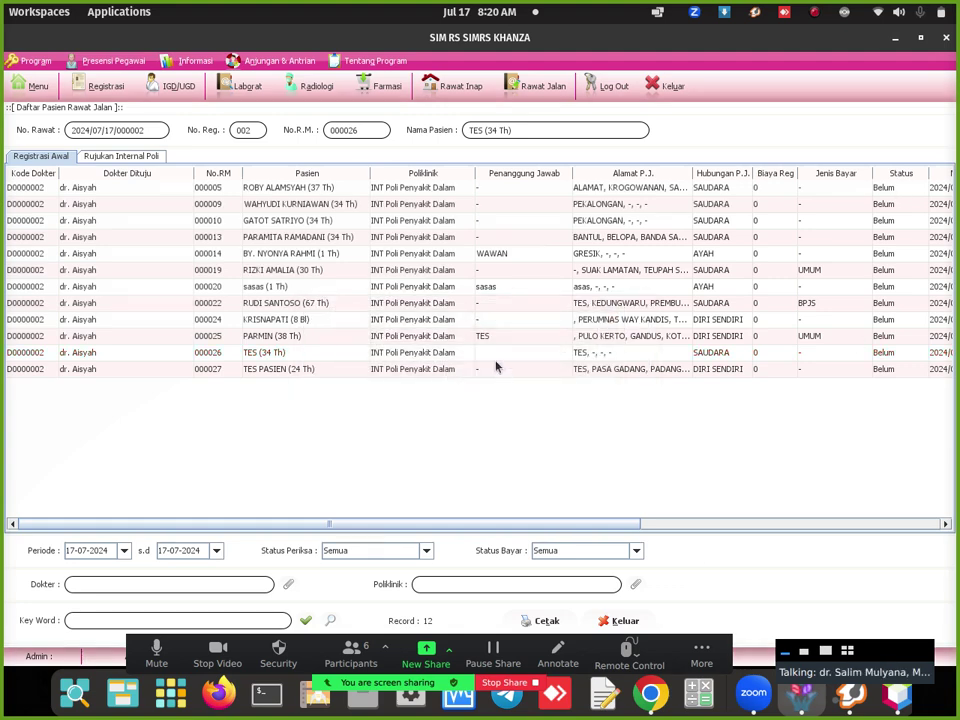
{"action": "double_click", "coordinate": [47, 358]}
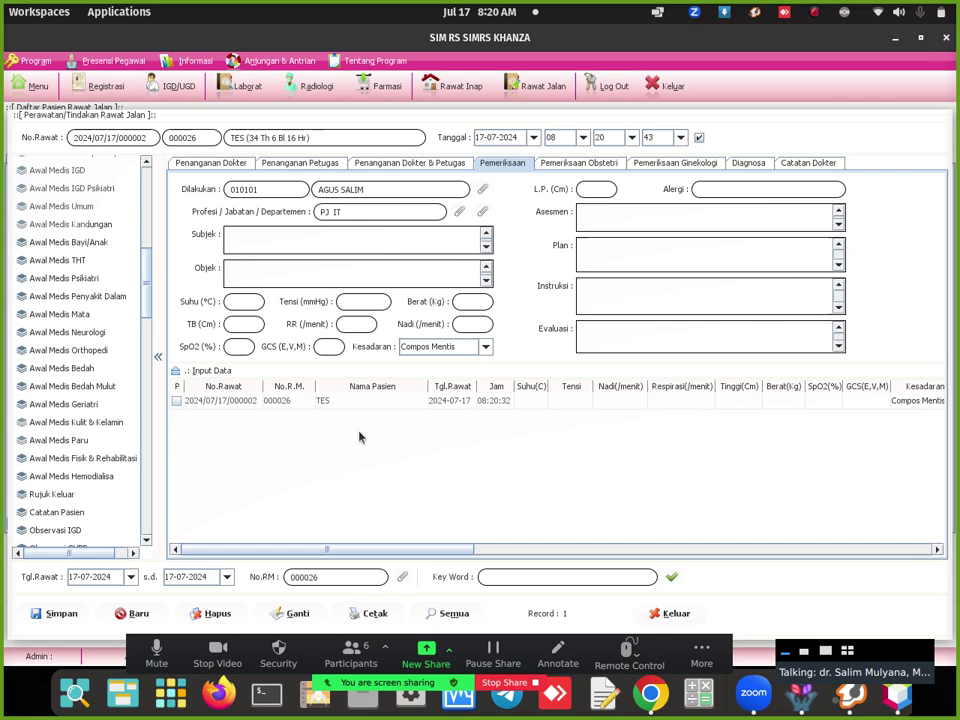
{"action": "left_click", "coordinate": [336, 403]}
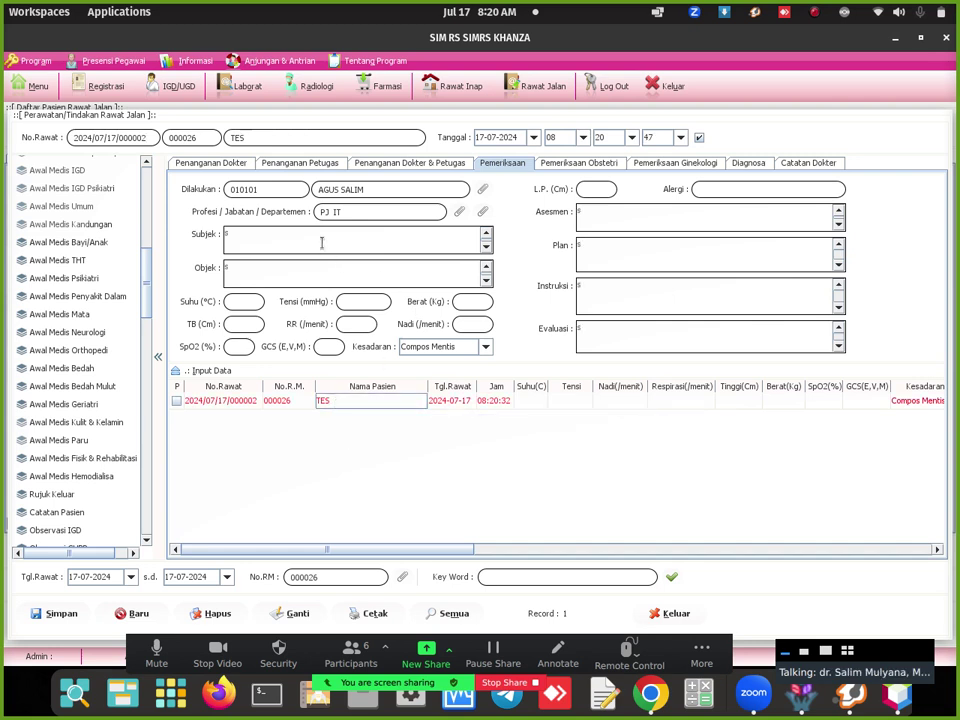
{"action": "left_click", "coordinate": [295, 278]}
{"action": "left_click", "coordinate": [307, 236]}
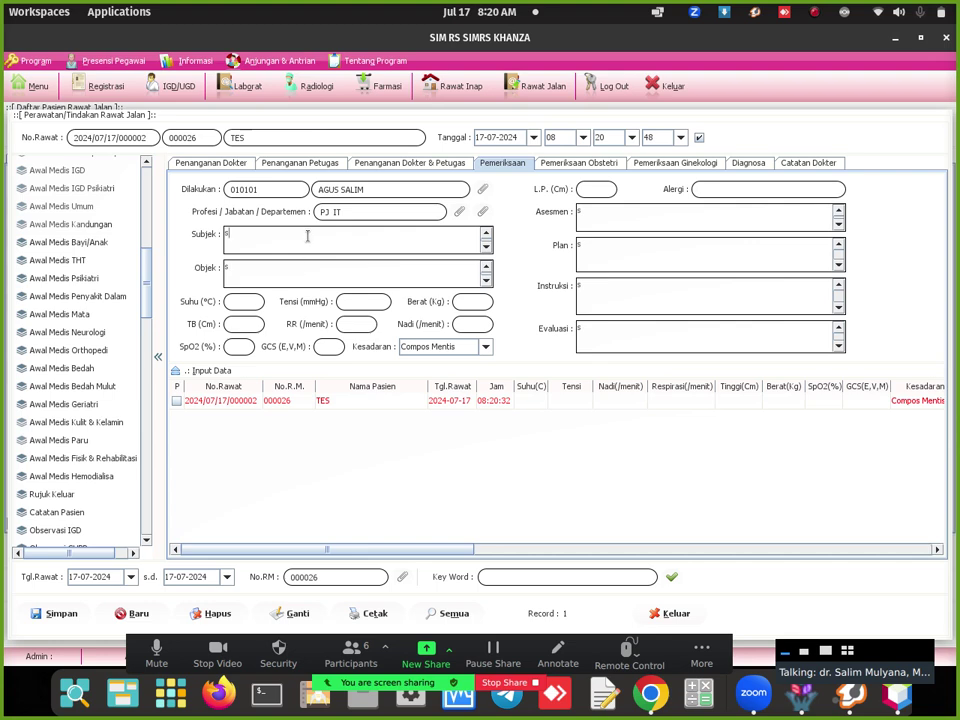
{"action": "left_click", "coordinate": [265, 274]}
{"action": "left_click", "coordinate": [577, 260]}
Change the examiner to the specialist doctor and save it as a new entry.
{"action": "left_click", "coordinate": [482, 190]}
{"action": "left_click", "coordinate": [146, 200]}
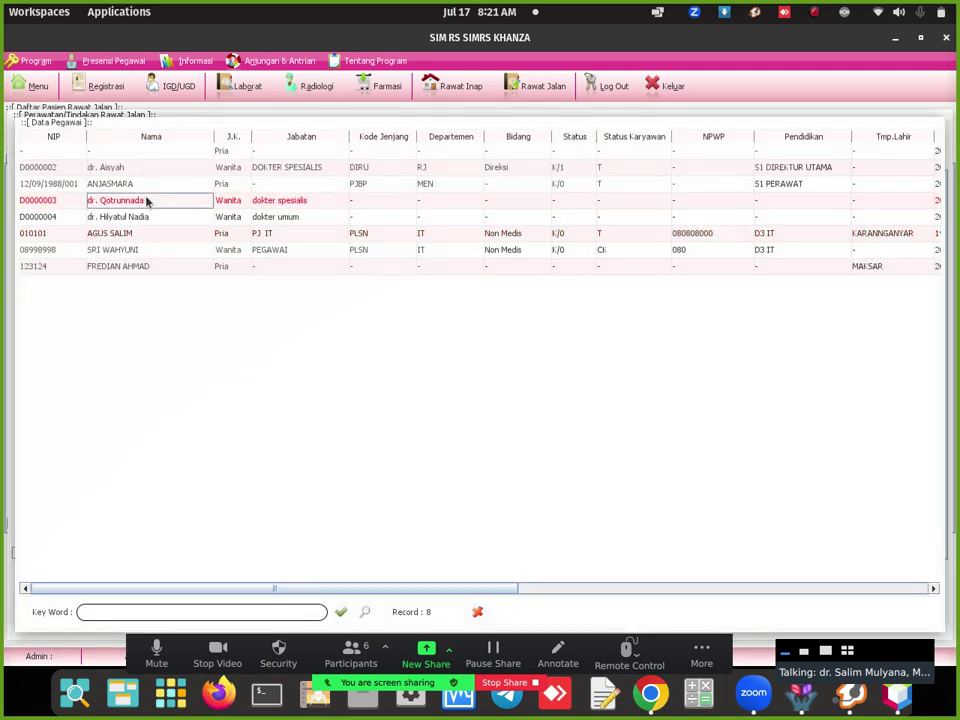
{"action": "double_click", "coordinate": [146, 200]}
{"action": "left_click", "coordinate": [54, 610]}
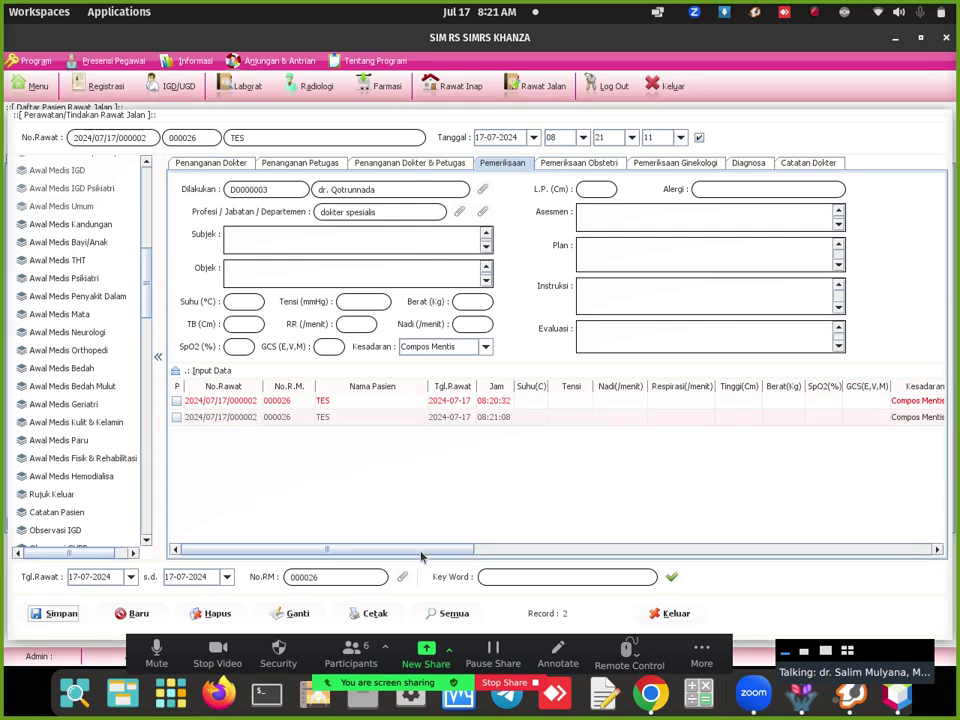
{"action": "left_click_drag", "start_coordinate": [421, 552], "coordinate": [209, 567]}
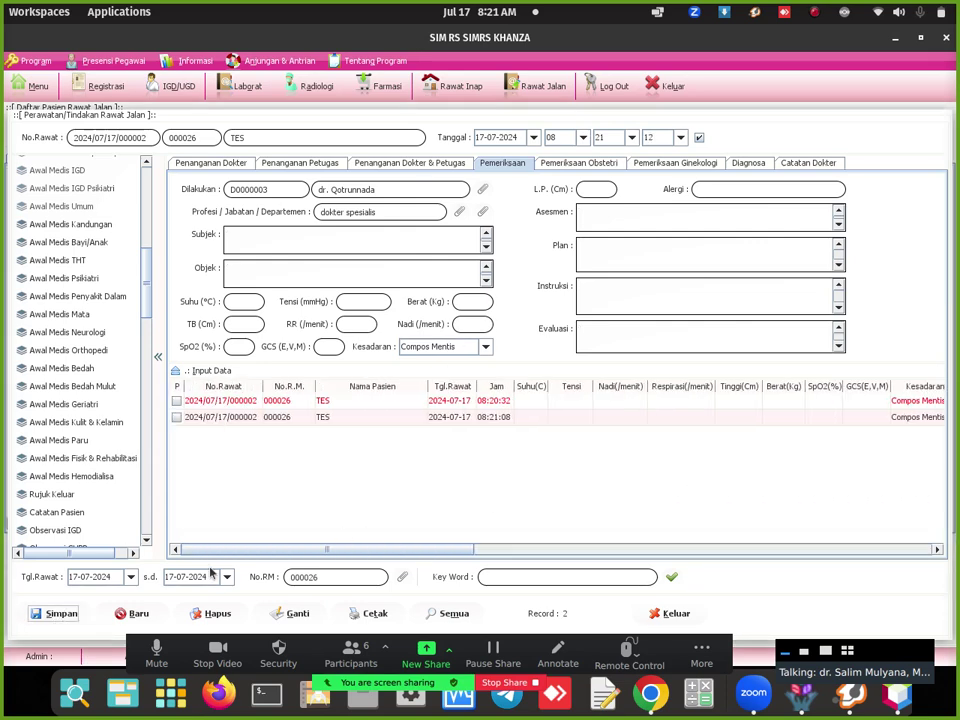
{"action": "left_click", "coordinate": [618, 215]}
Tick diagnoses A01.0 Typhoid fever and A04.2 Enteroinvasive E. coli infection for TES.
{"action": "left_click", "coordinate": [746, 166]}
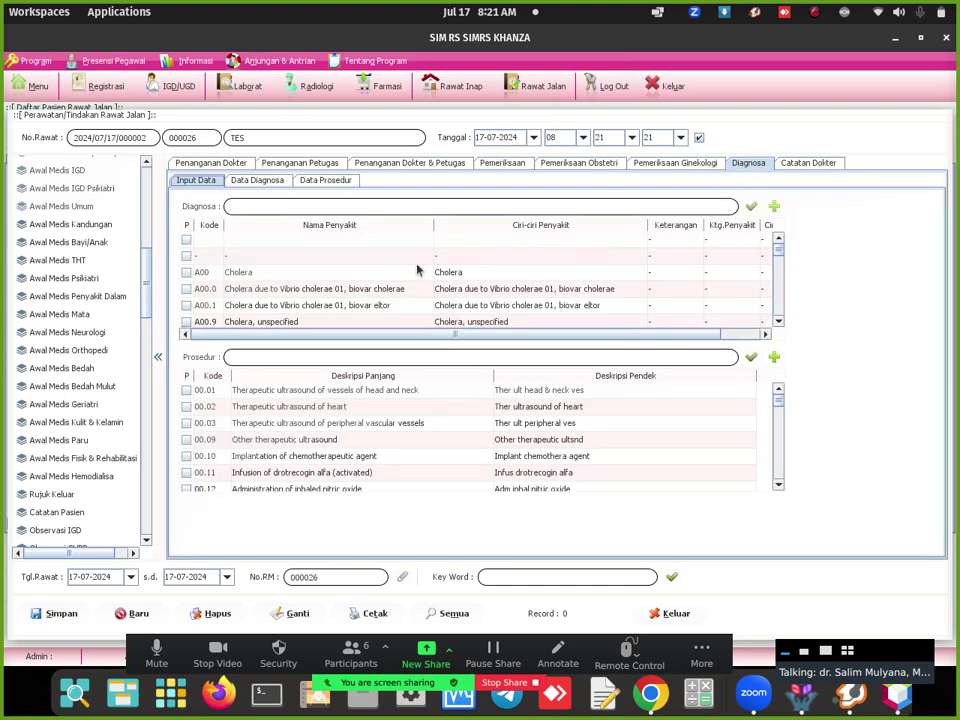
{"action": "left_click", "coordinate": [443, 205]}
{"action": "type", "text": "a01.0"}
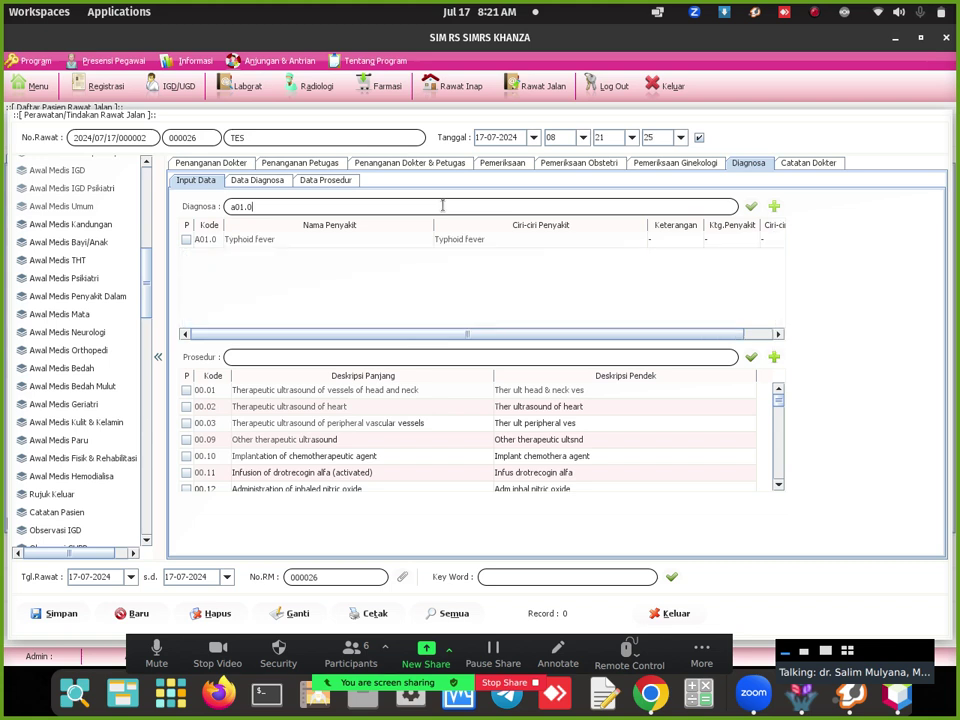
{"action": "left_click", "coordinate": [185, 240]}
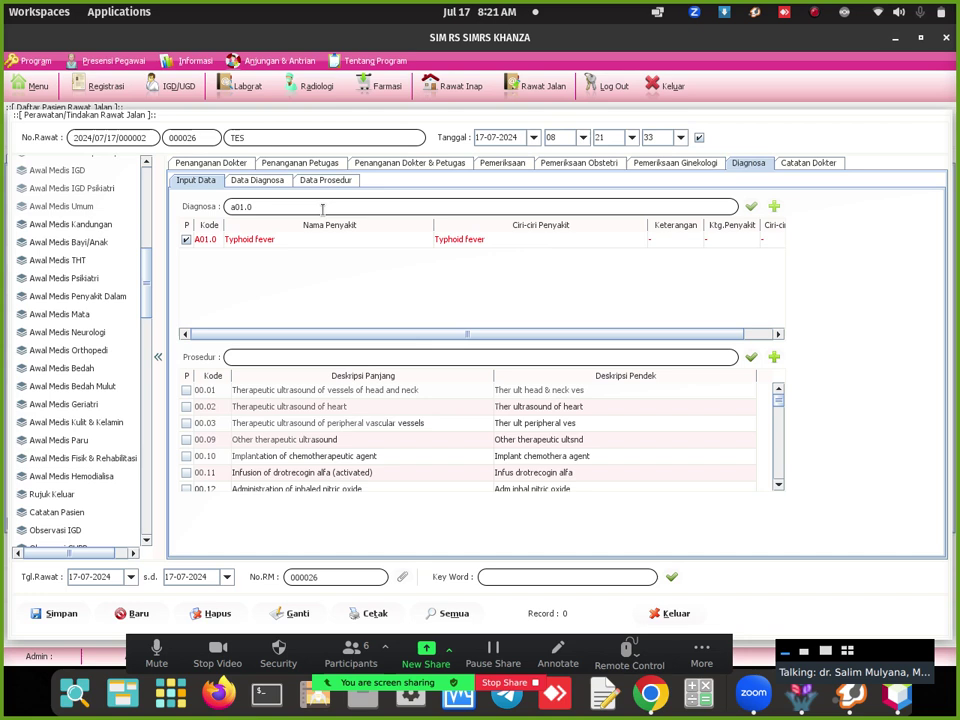
{"action": "type", "text": "infection "}
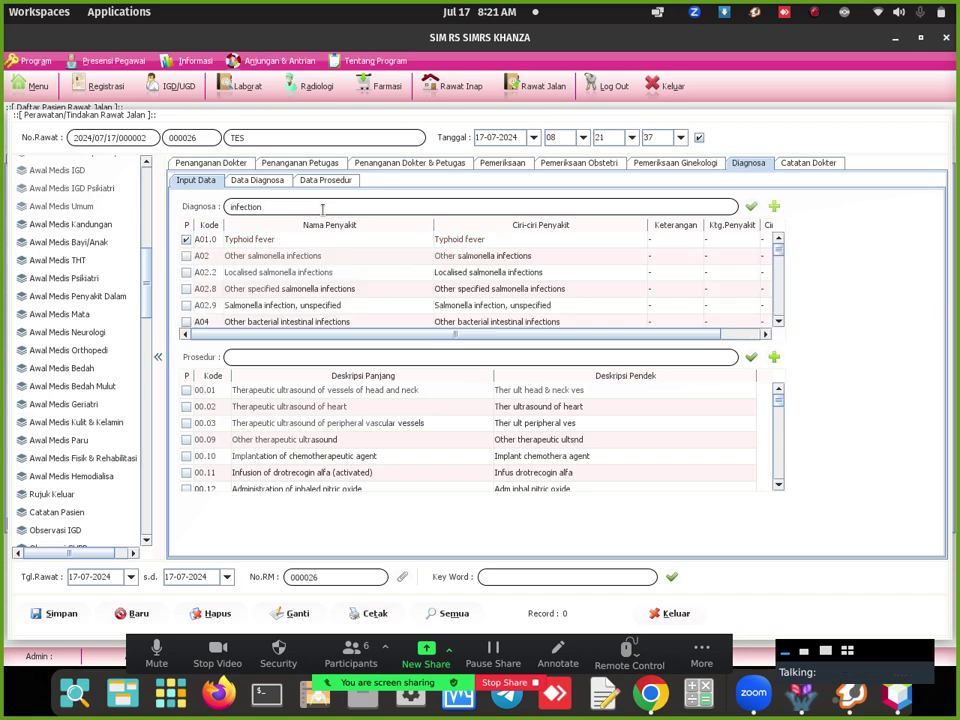
{"action": "type", "text": "salmo"}
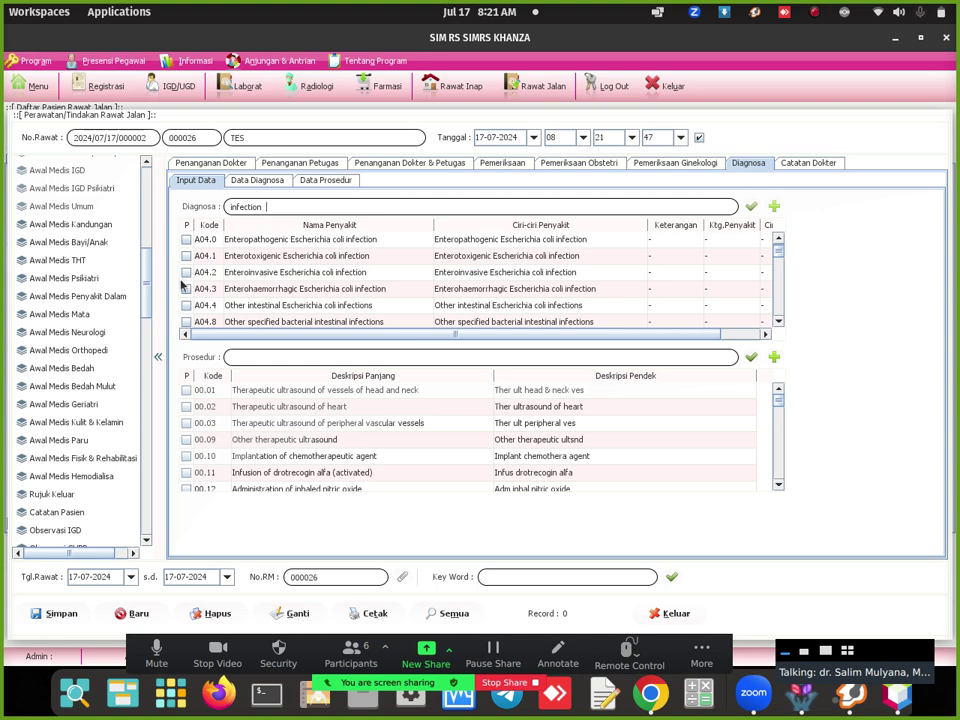
{"action": "left_click", "coordinate": [186, 272]}
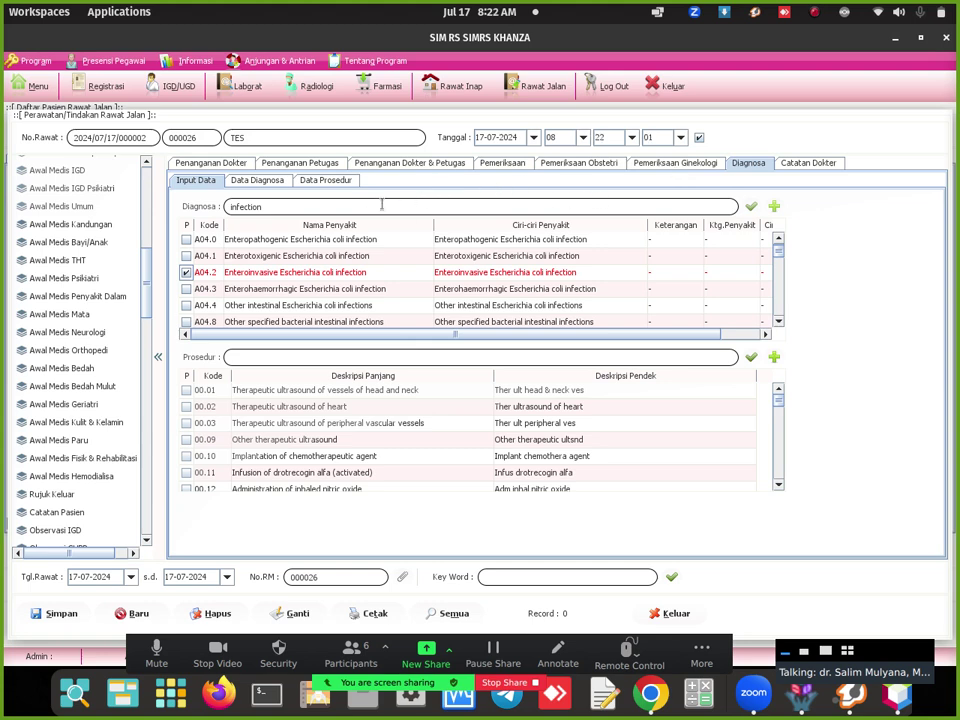
{"action": "left_click", "coordinate": [487, 163]}
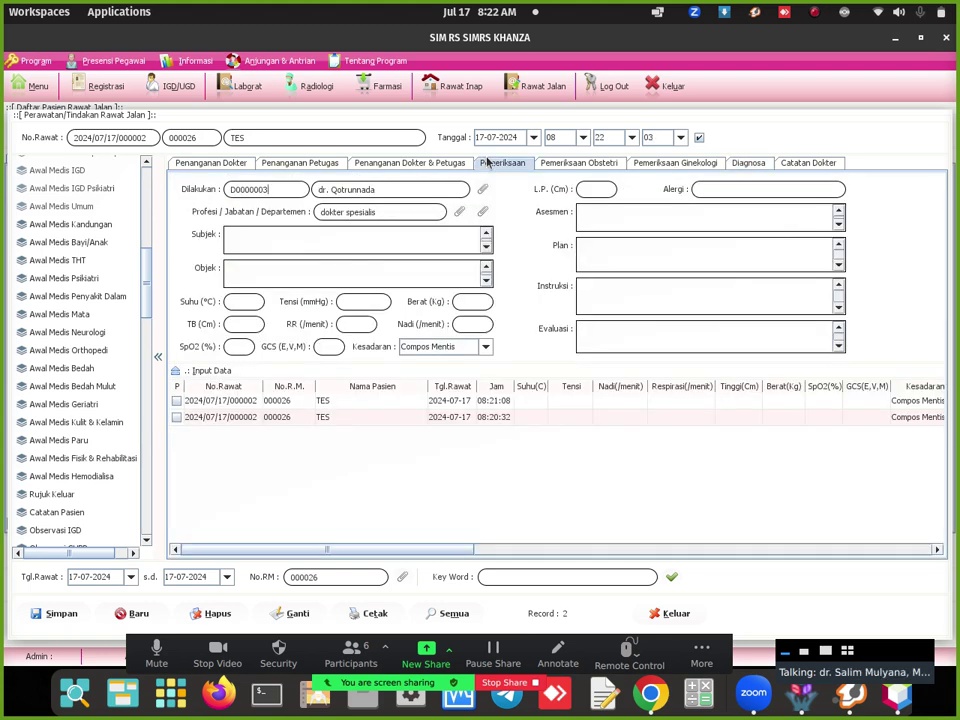
Reload the 08:20:32 examination entry into the form after checking the diagnosis page.
{"action": "left_click", "coordinate": [333, 417]}
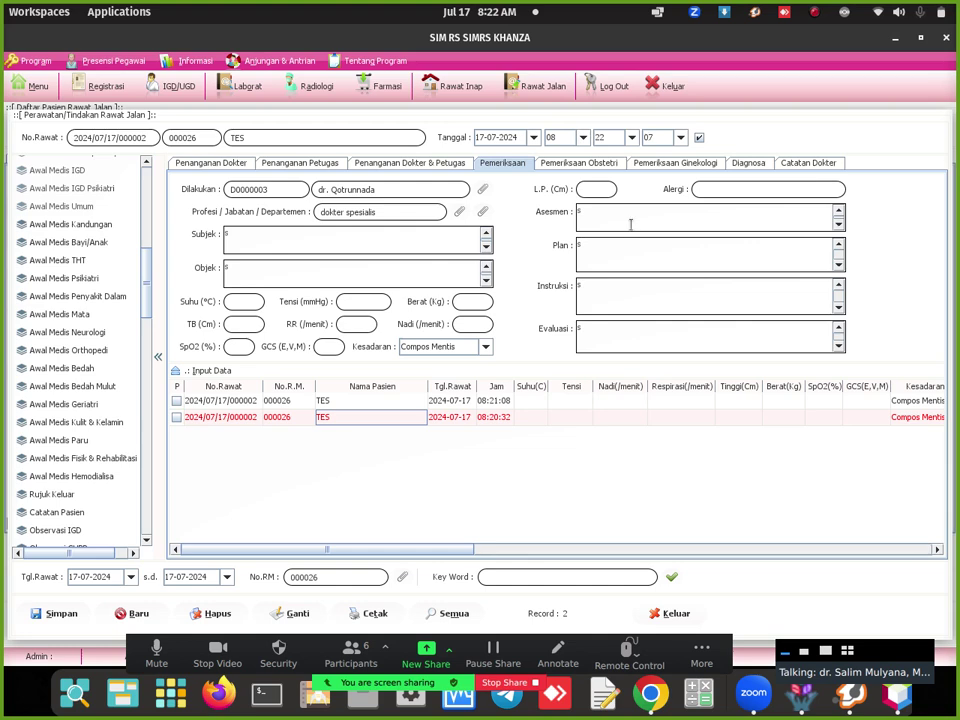
{"action": "left_click", "coordinate": [748, 162]}
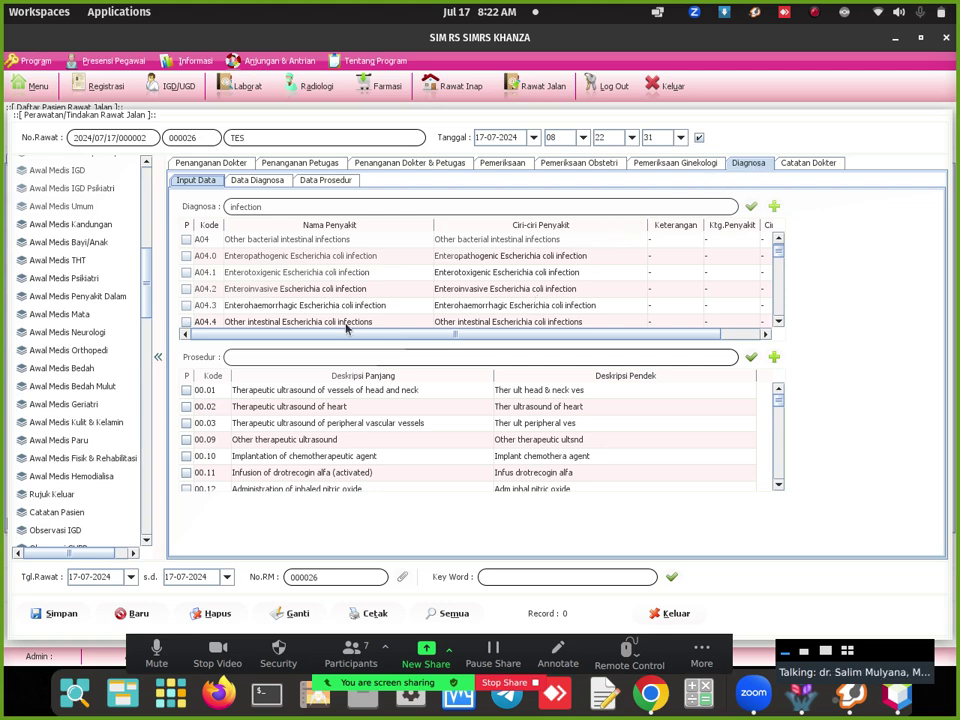
{"action": "left_click", "coordinate": [501, 162]}
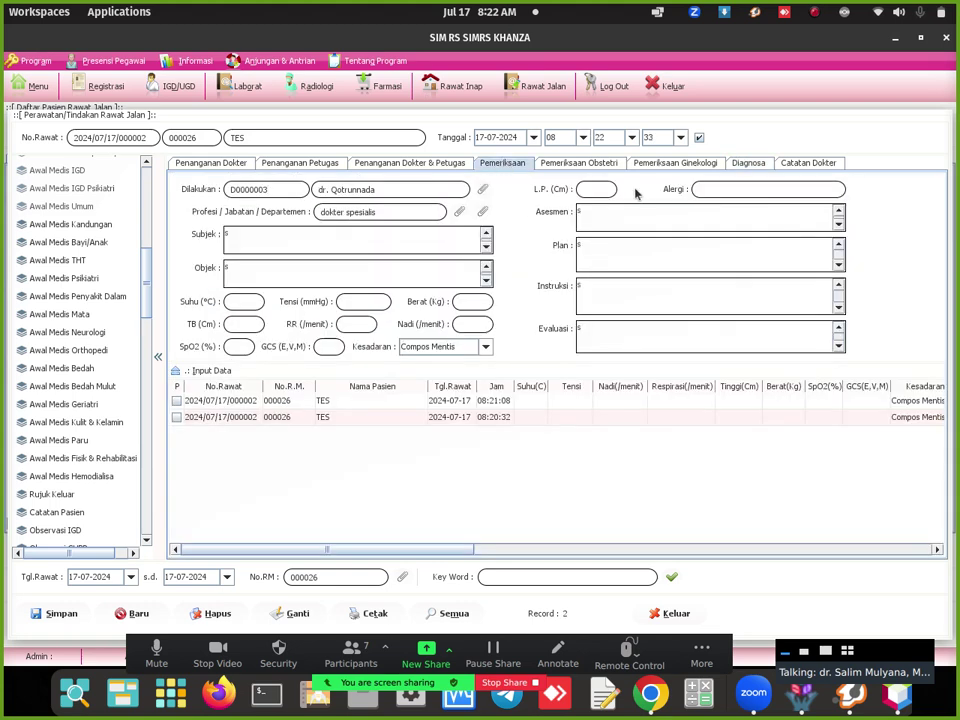
{"action": "left_click", "coordinate": [579, 214]}
{"action": "left_click", "coordinate": [407, 420]}
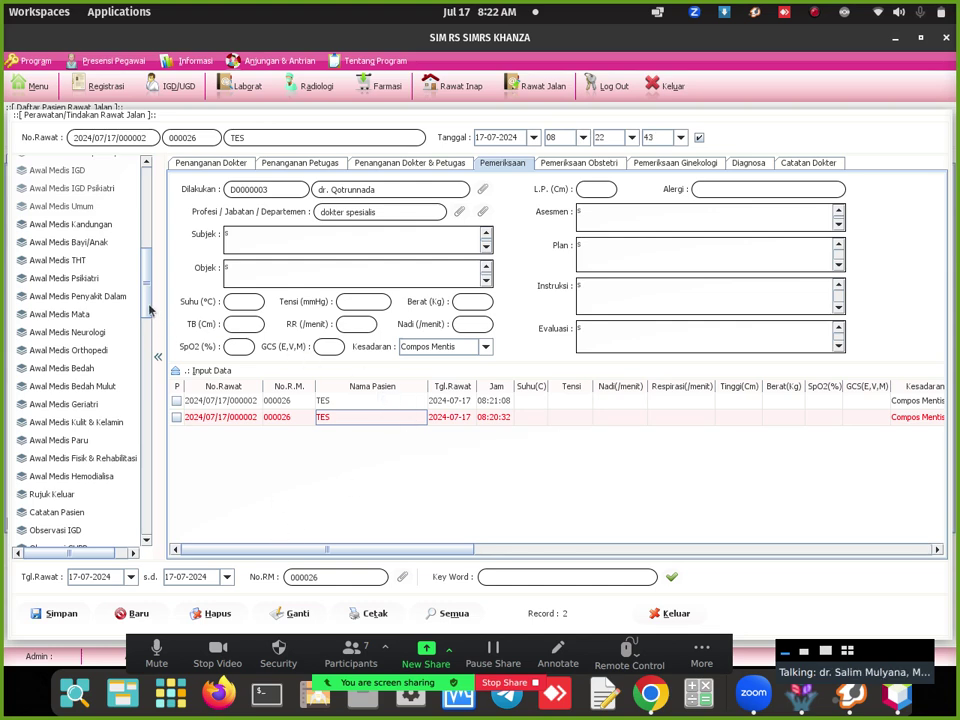
{"action": "scroll", "coordinate": [148, 310], "scroll_direction": "up", "scroll_amount": 5}
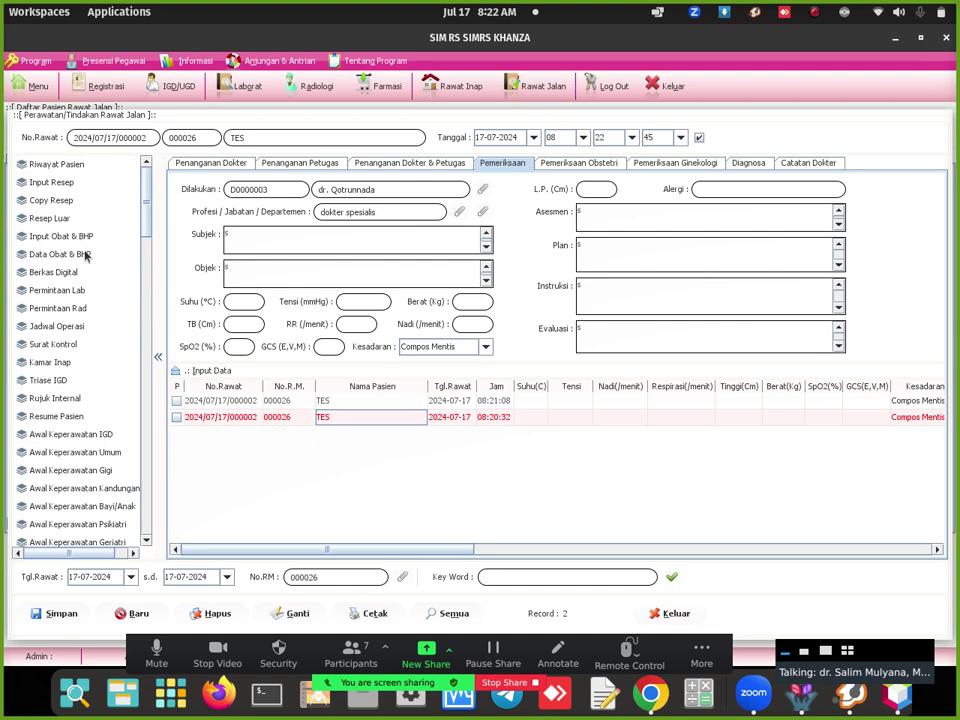
Start a lab request noting 'demam hari ke 7' and order WIDAL and Hematologi Darah Rutin (CITO).
{"action": "left_click", "coordinate": [54, 291]}
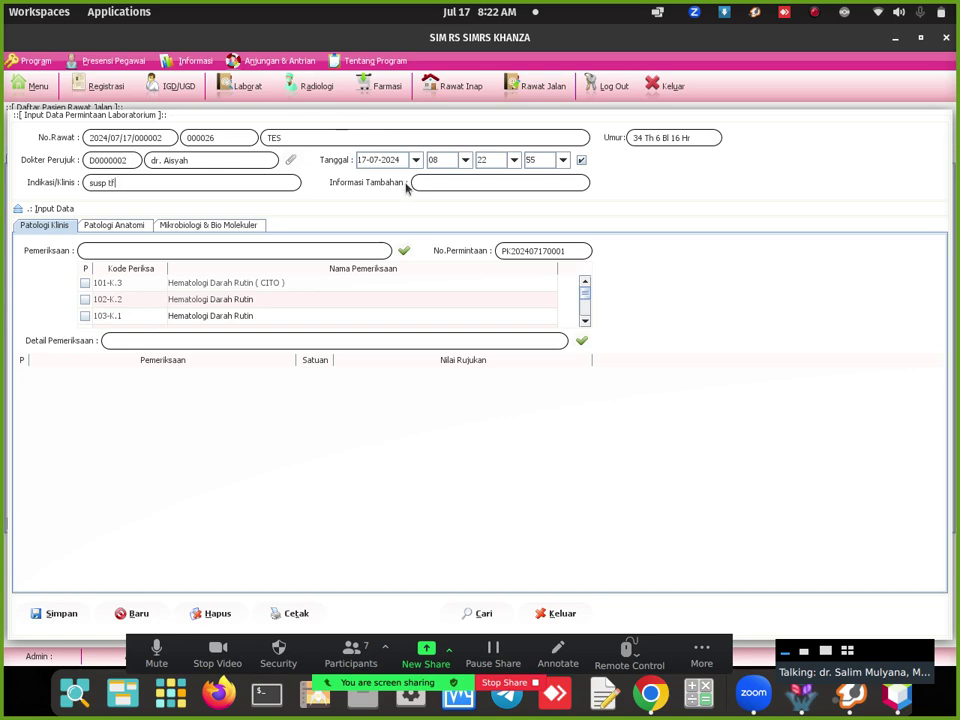
{"action": "left_click", "coordinate": [441, 180]}
{"action": "type", "text": "demam hari ke 7"}
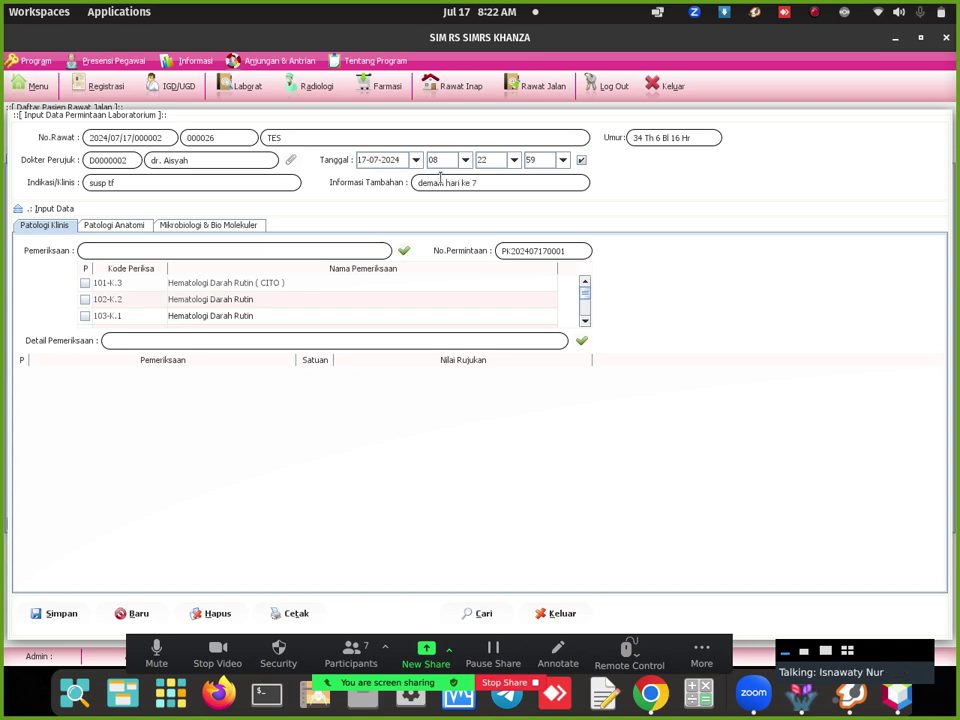
{"action": "left_click", "coordinate": [105, 252]}
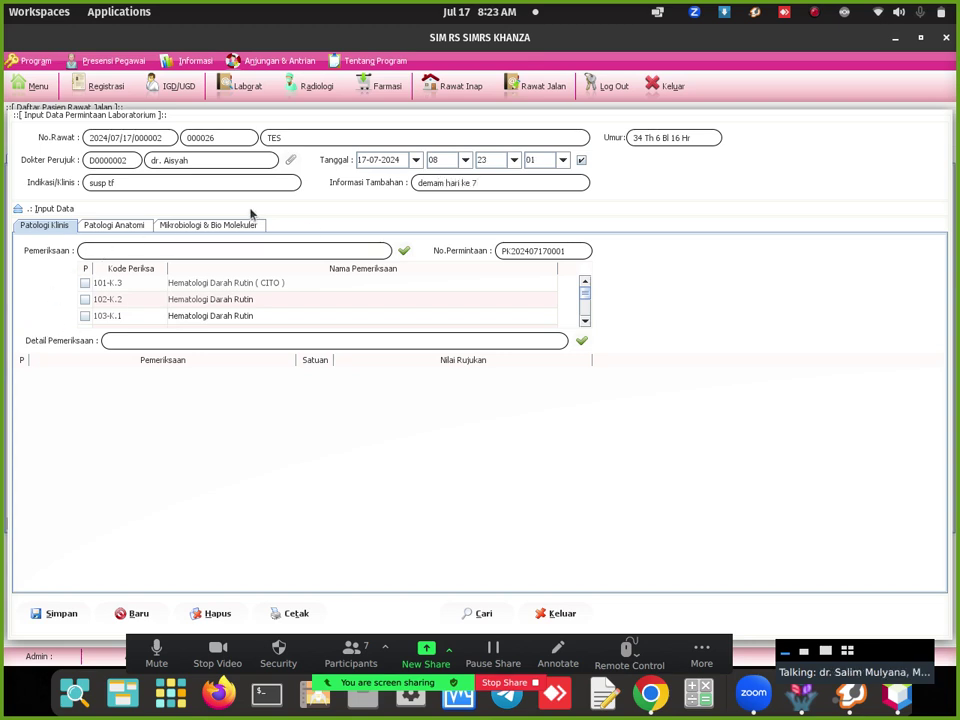
{"action": "type", "text": "widal"}
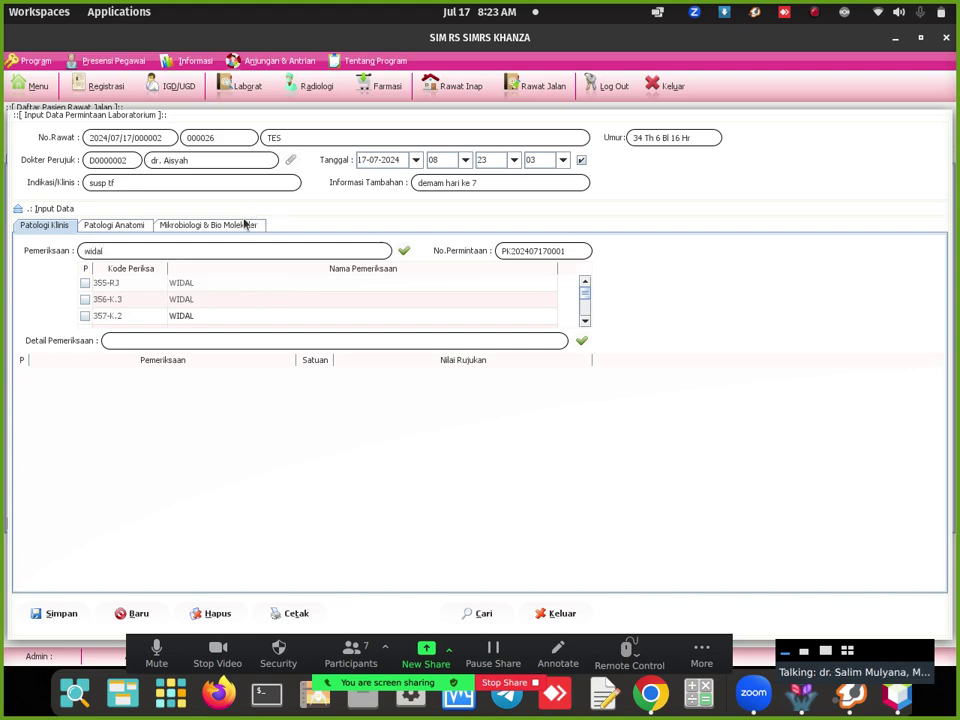
{"action": "left_click", "coordinate": [84, 283]}
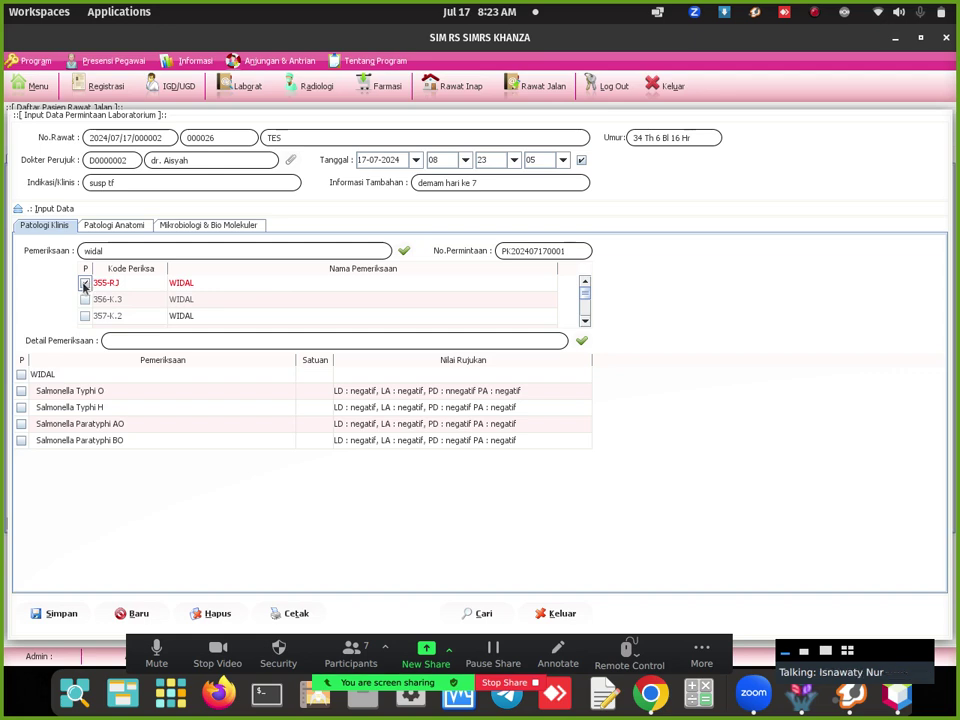
{"action": "left_click_drag", "start_coordinate": [140, 255], "coordinate": [66, 254]}
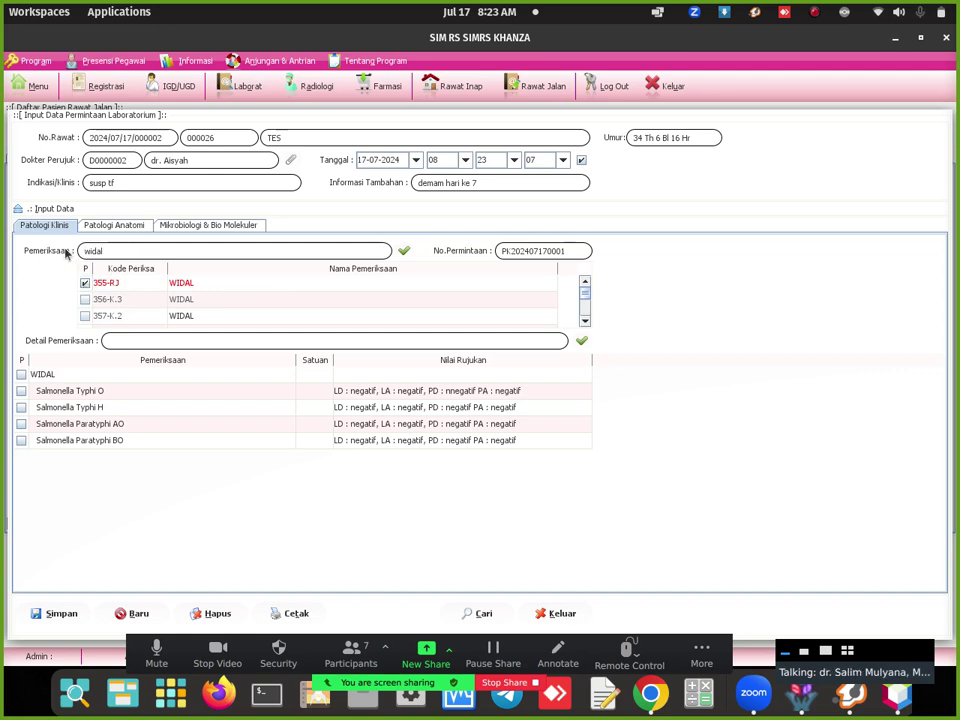
{"action": "type", "text": "hematol"}
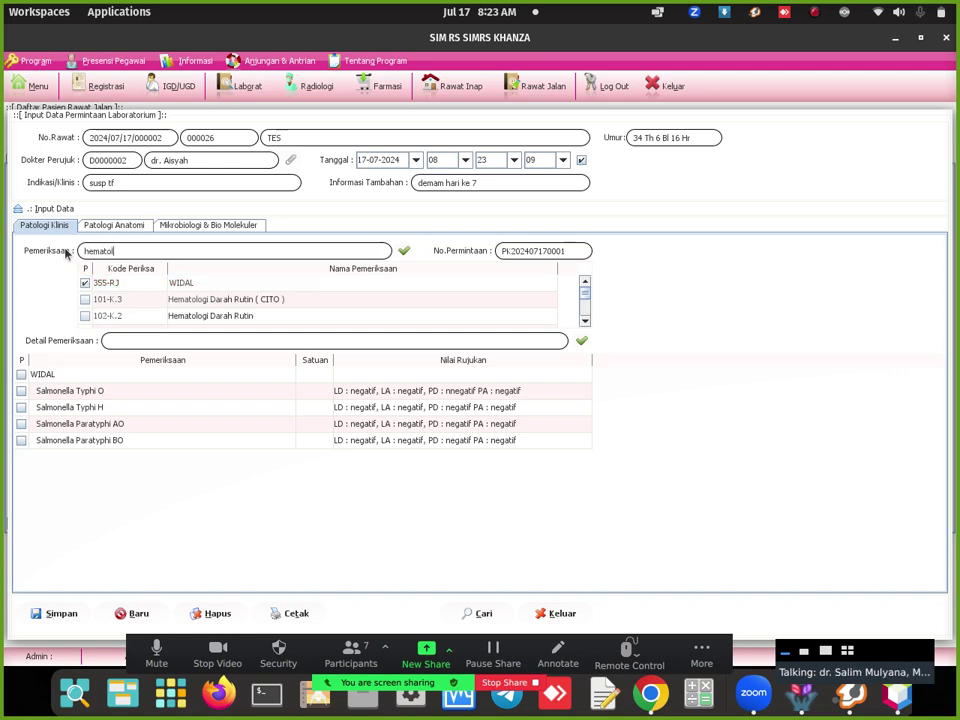
{"action": "left_click", "coordinate": [84, 299]}
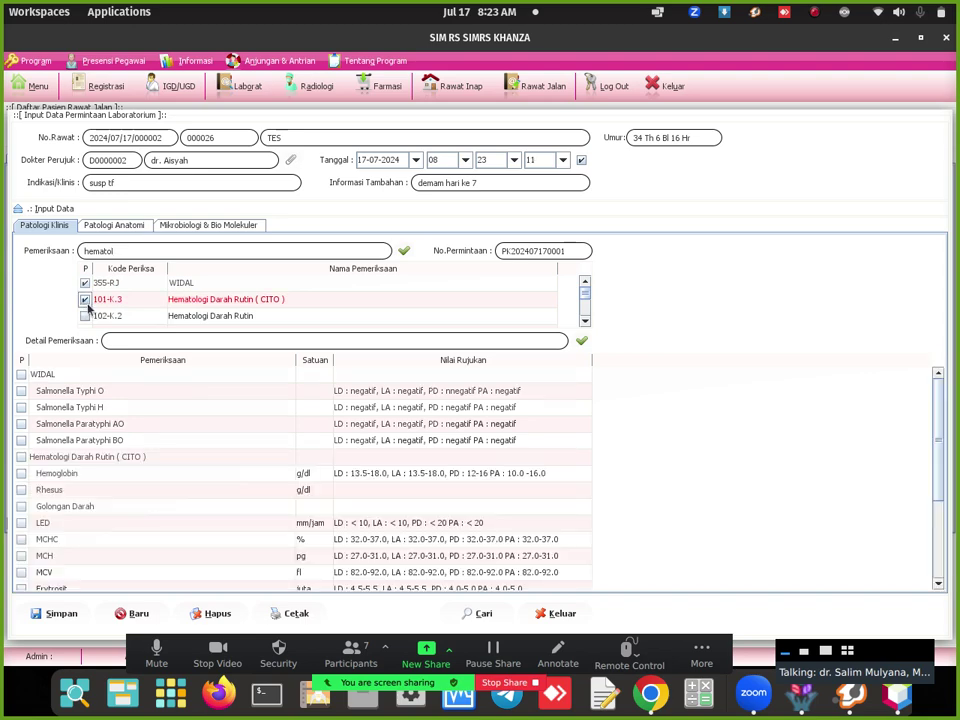
Tick all test detail items and save the lab request, confirming the prompts.
{"action": "right_click", "coordinate": [64, 396]}
{"action": "left_click", "coordinate": [110, 399]}
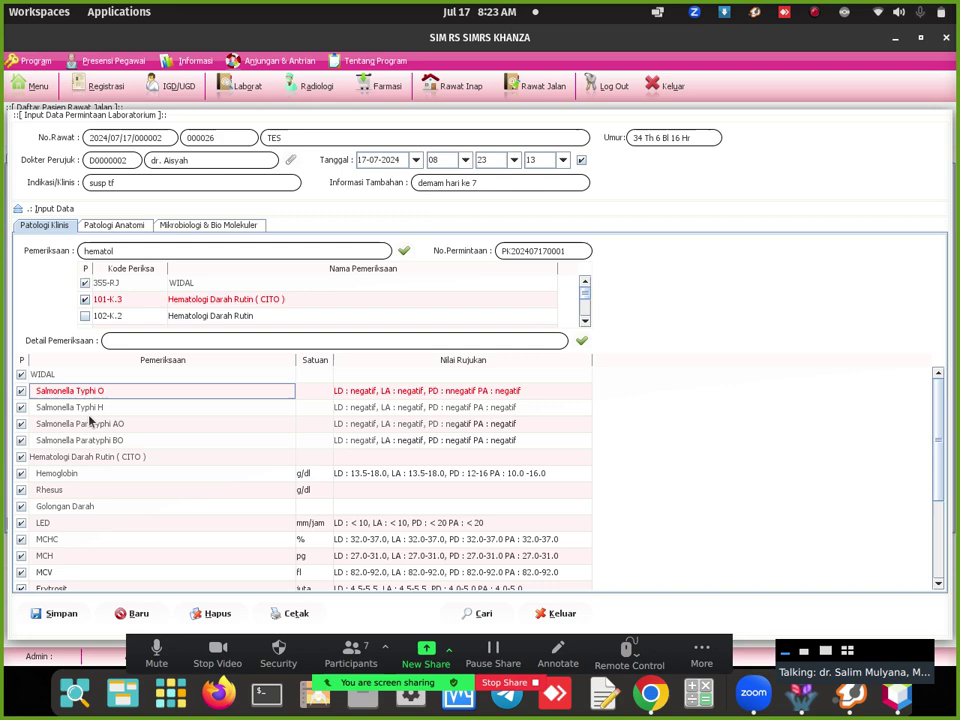
{"action": "left_click", "coordinate": [58, 613]}
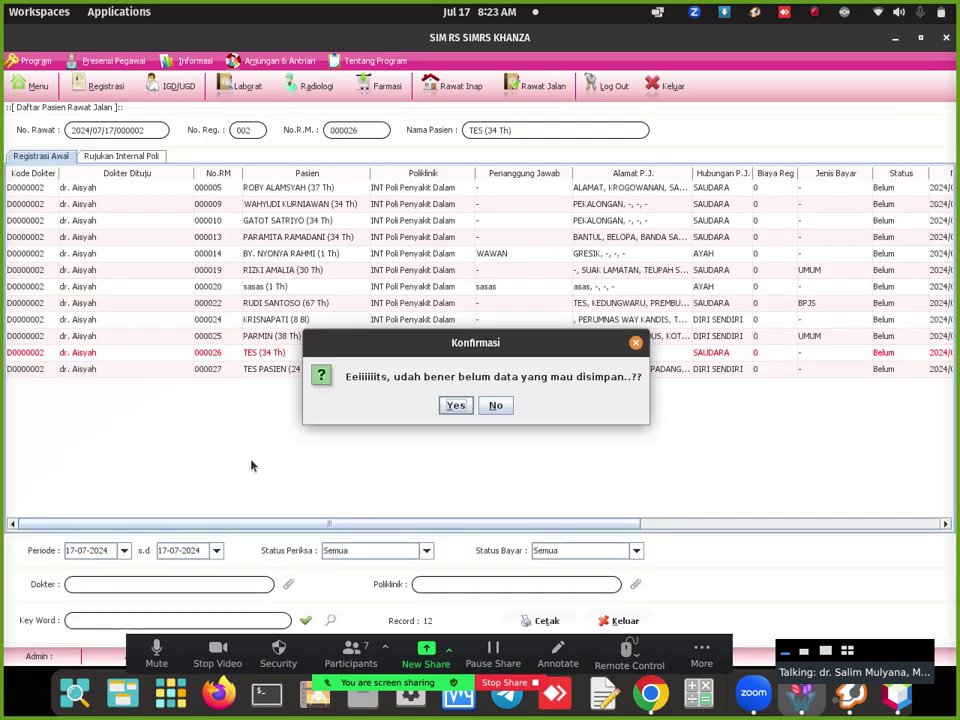
{"action": "left_click", "coordinate": [455, 406]}
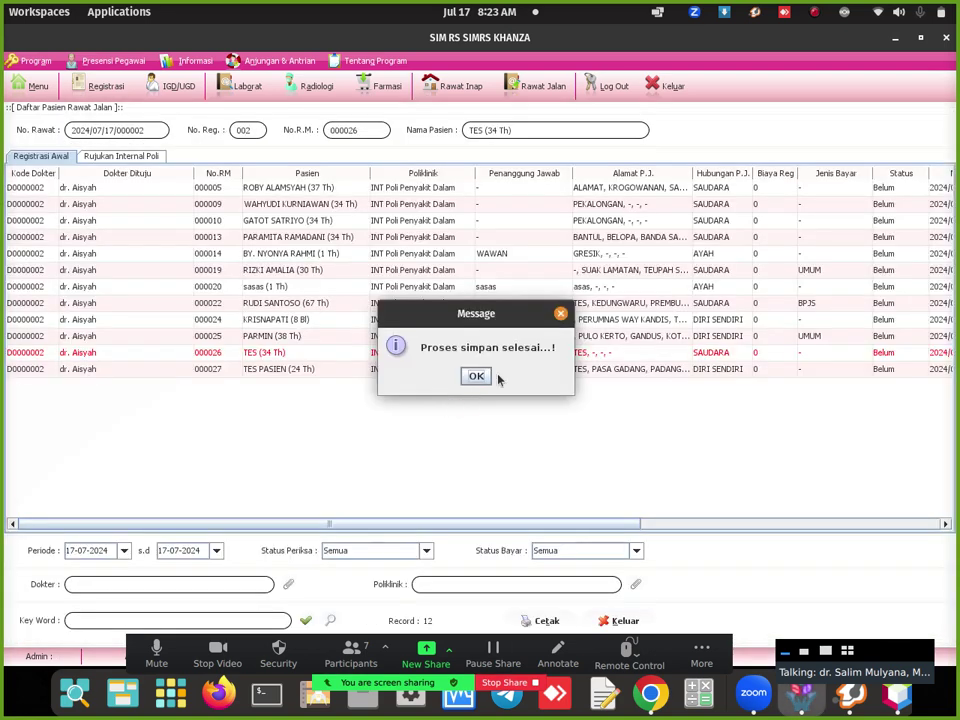
{"action": "left_click", "coordinate": [489, 378]}
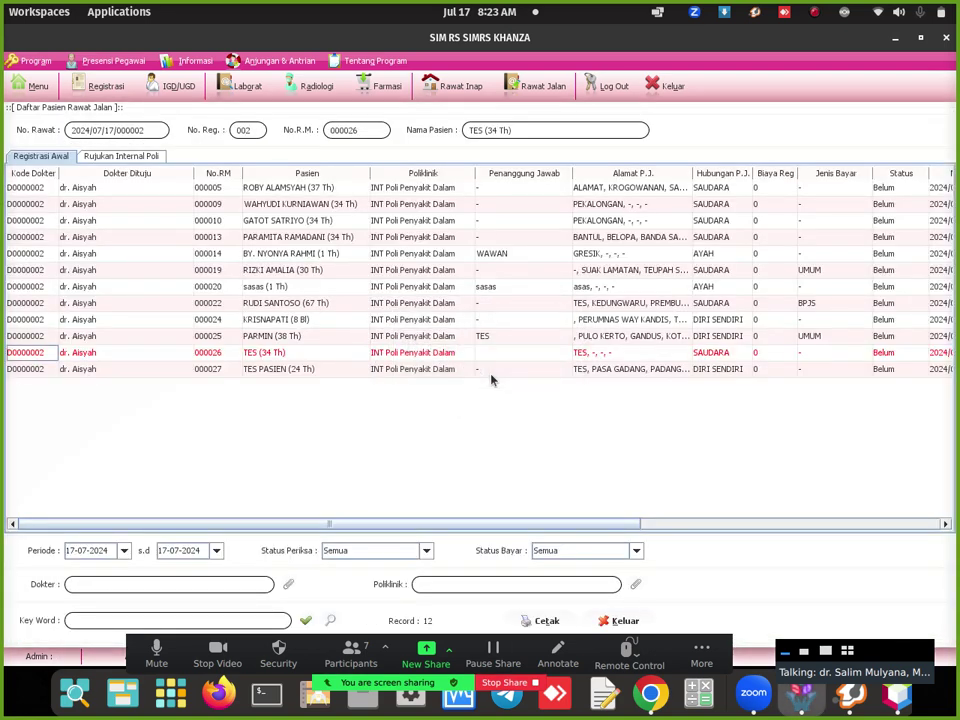
{"action": "double_click", "coordinate": [52, 355]}
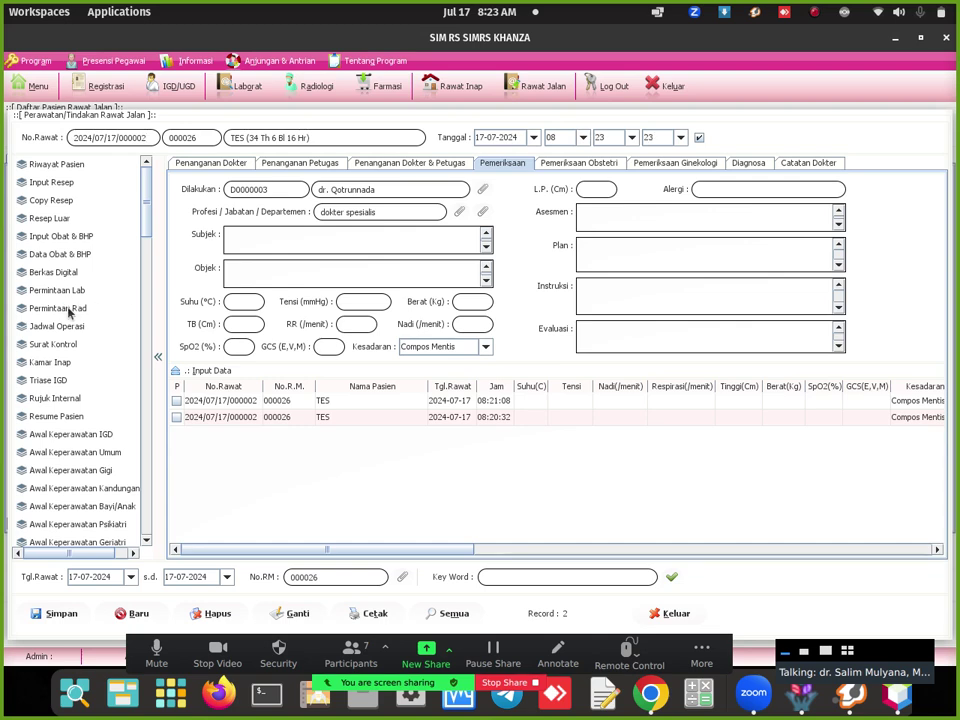
Fill a radiology request for TES: indication 'susp tb', note 'contras', exam THORAX AP/PA.
{"action": "left_click", "coordinate": [69, 310]}
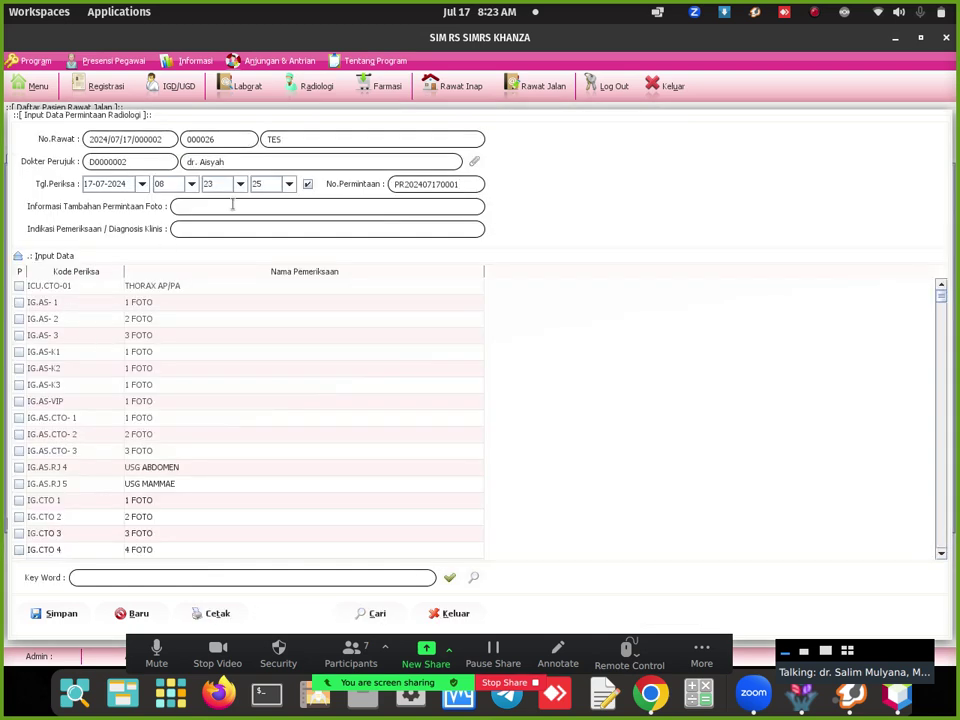
{"action": "left_click", "coordinate": [200, 231]}
{"action": "left_click", "coordinate": [242, 205]}
{"action": "type", "text": "contras"}
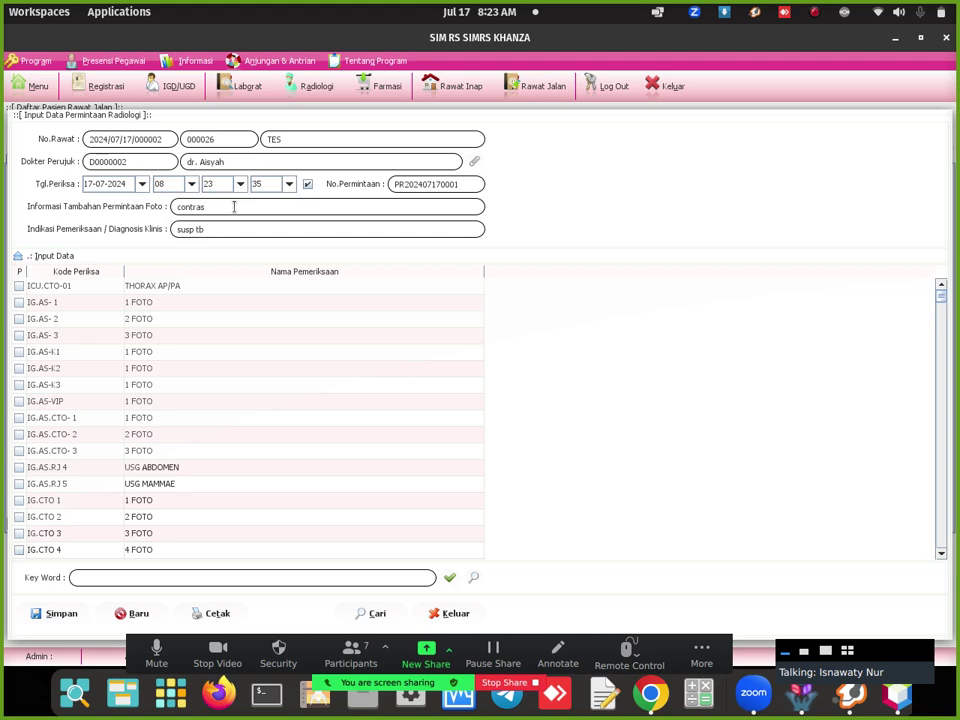
{"action": "left_click", "coordinate": [169, 576]}
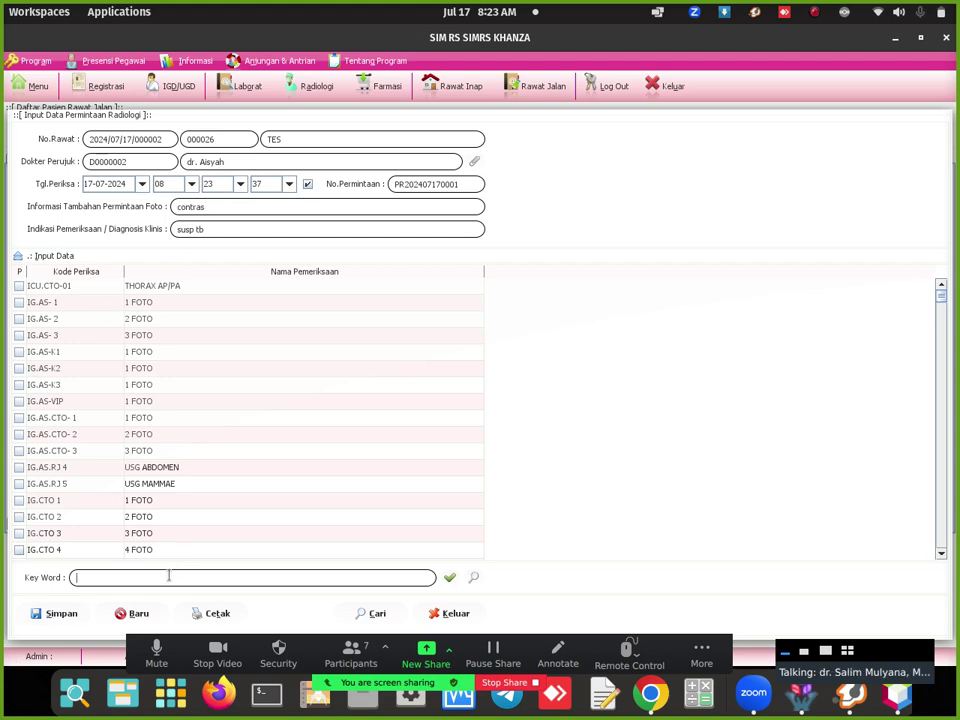
{"action": "type", "text": "thorax"}
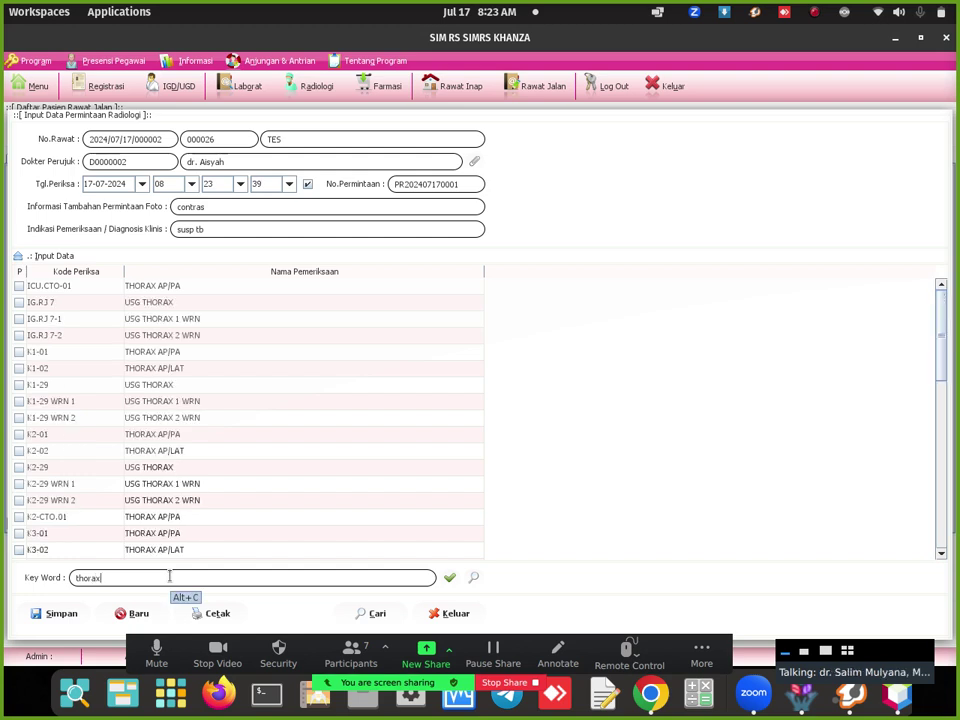
{"action": "left_click", "coordinate": [19, 285]}
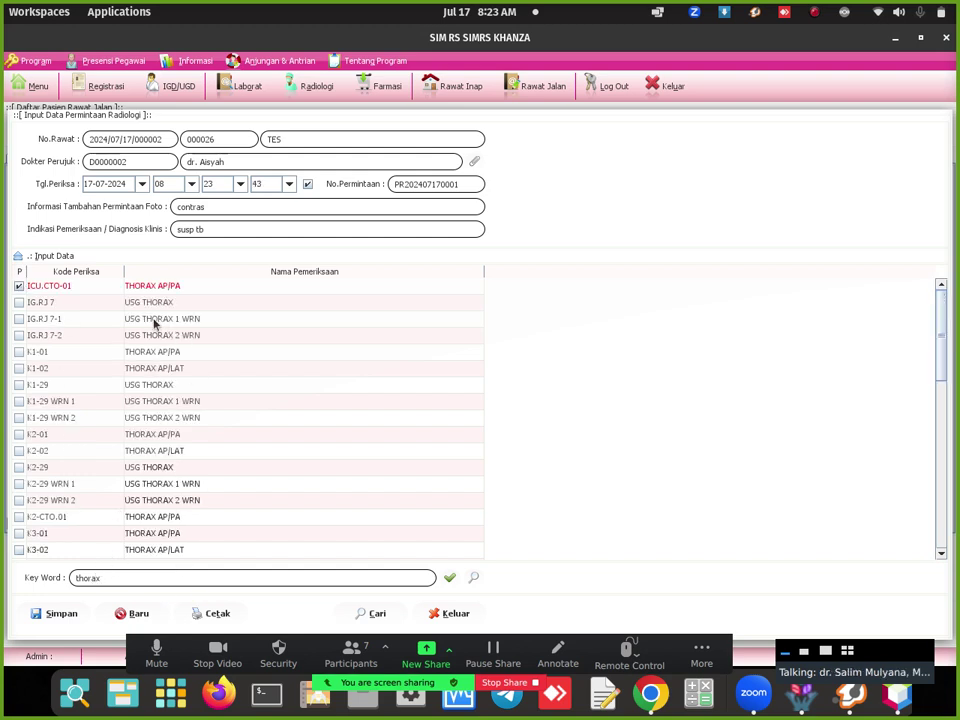
Save and confirm the radiology request, then reopen TES's outpatient treatment form.
{"action": "left_click", "coordinate": [53, 615]}
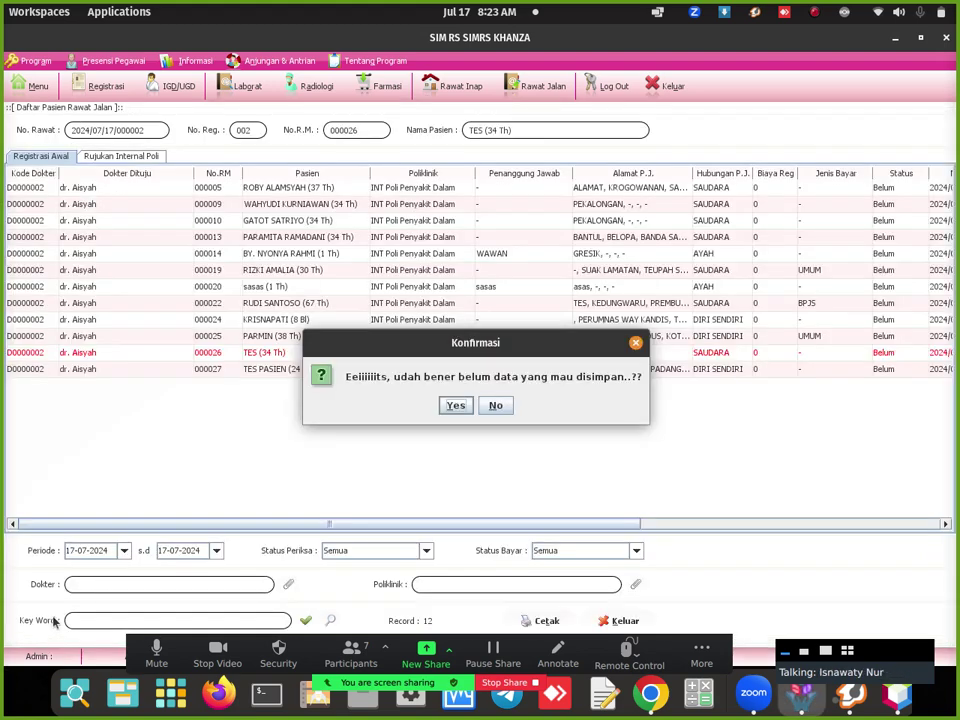
{"action": "left_click", "coordinate": [467, 408]}
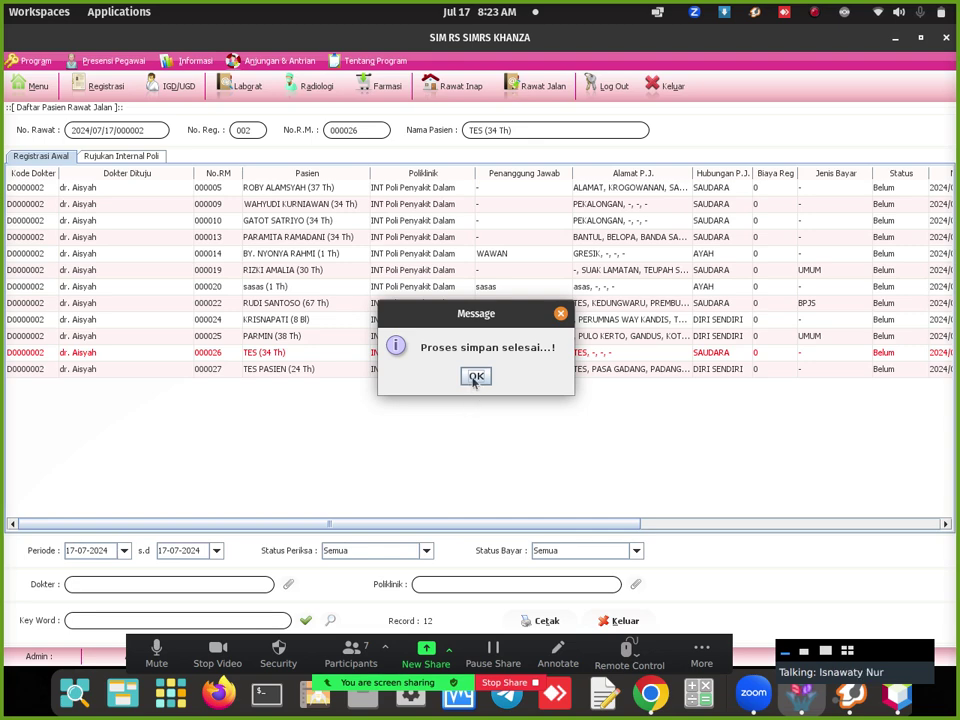
{"action": "left_click", "coordinate": [474, 378]}
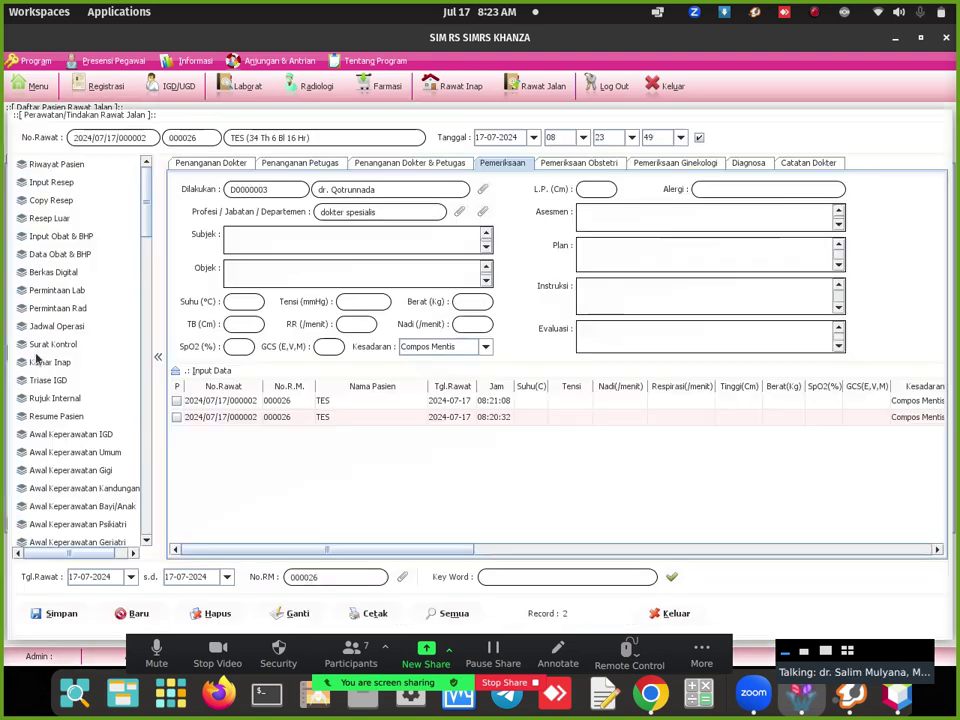
{"action": "double_click", "coordinate": [35, 353]}
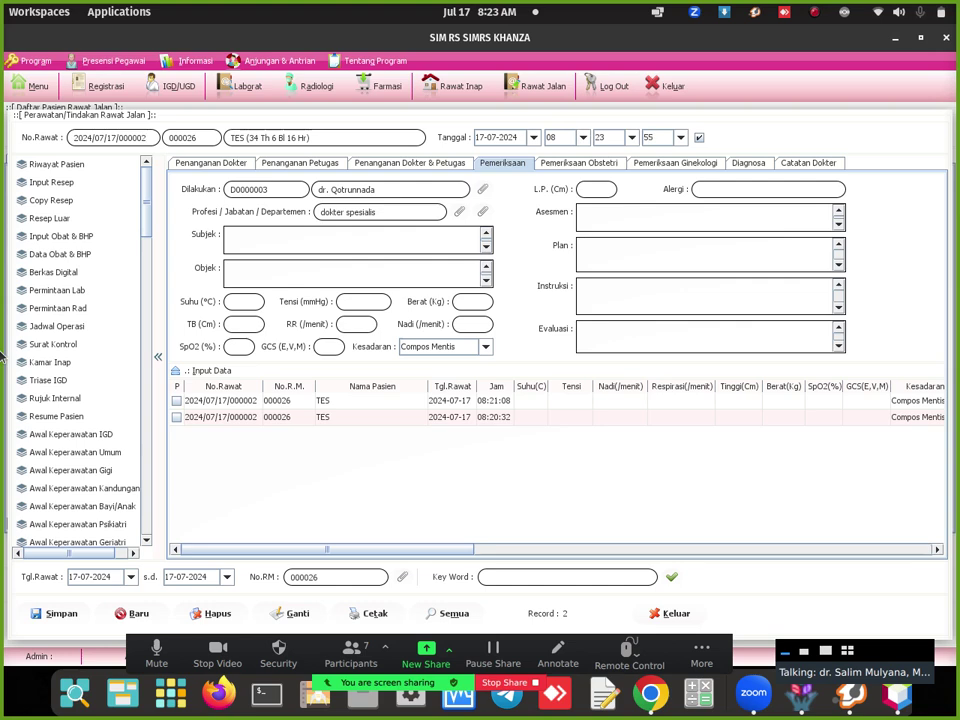
Open TES's history, view the S.O.A.P.I.E and care history records, and scroll through them.
{"action": "left_click", "coordinate": [52, 165]}
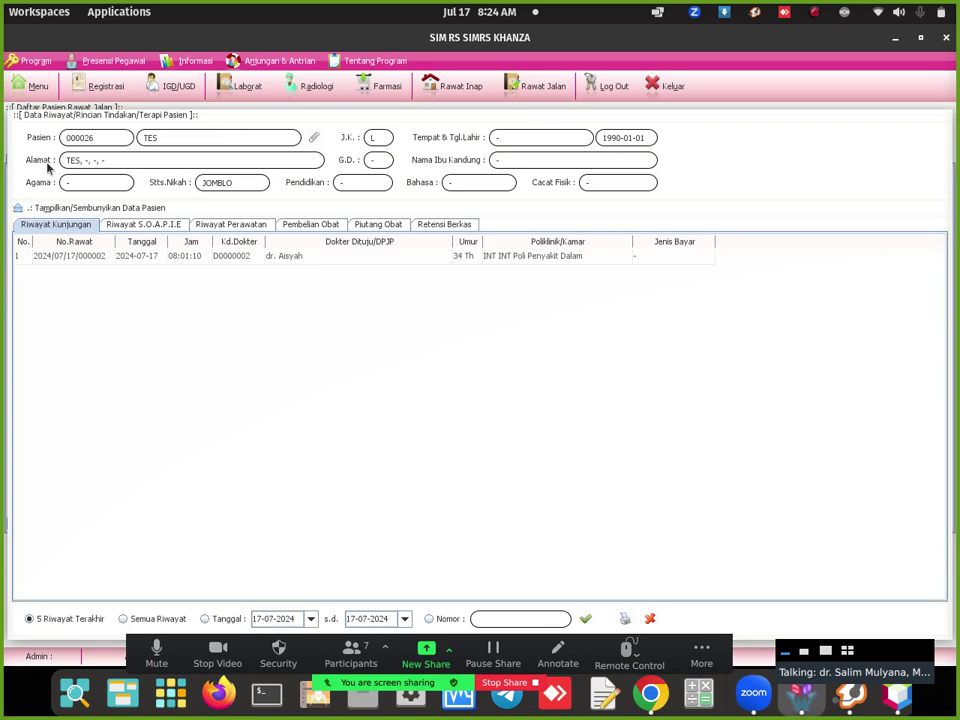
{"action": "left_click", "coordinate": [139, 226]}
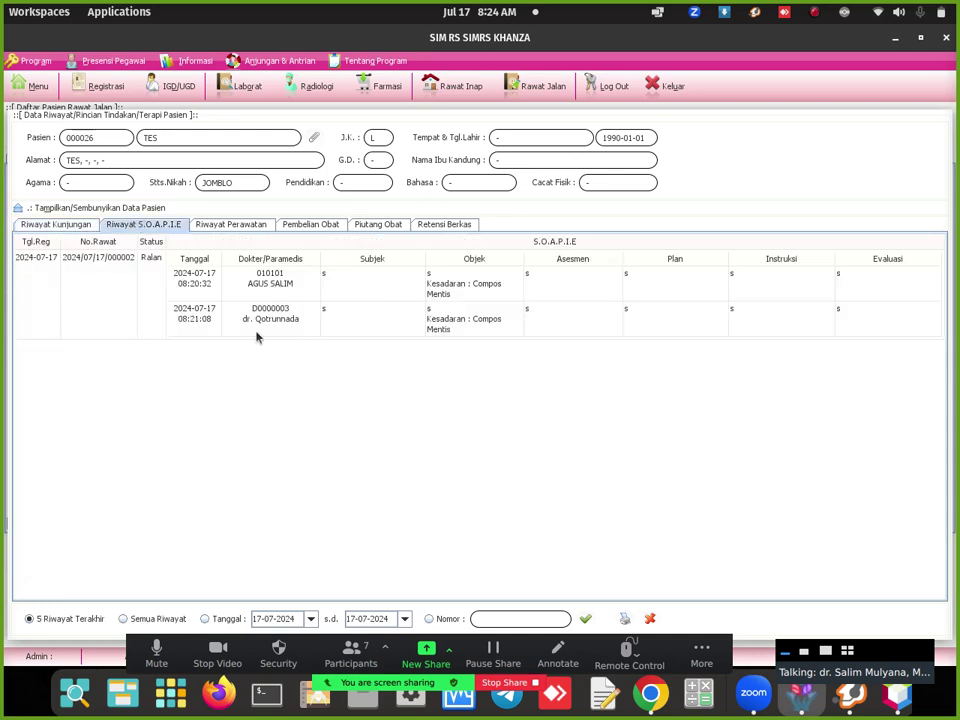
{"action": "left_click", "coordinate": [220, 227]}
{"action": "scroll", "coordinate": [521, 326], "scroll_direction": "up", "scroll_amount": 3}
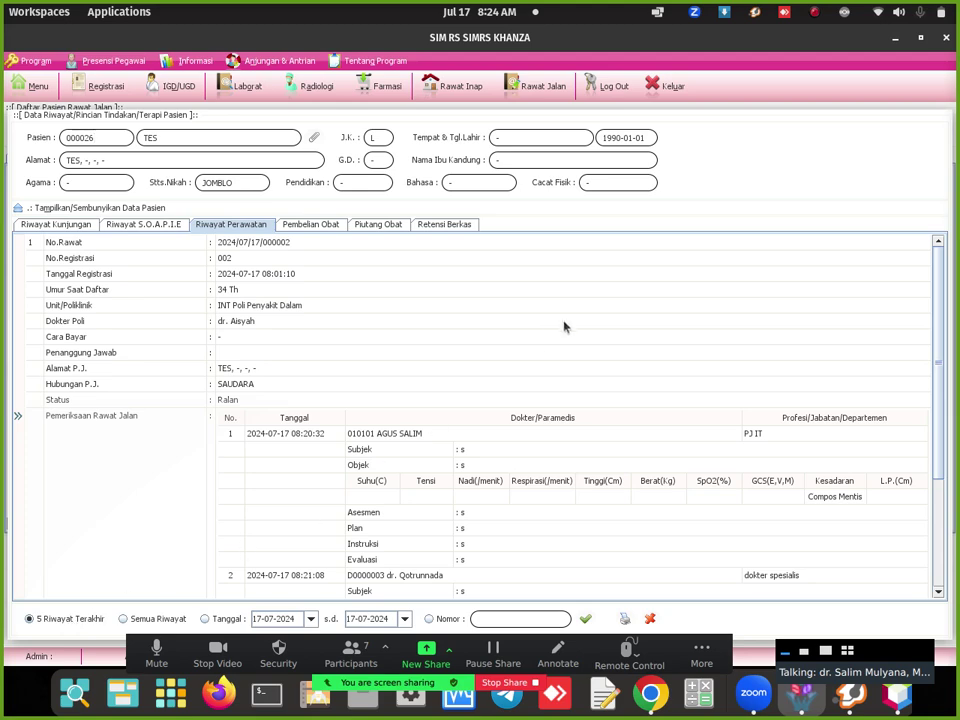
{"action": "scroll", "coordinate": [560, 326], "scroll_direction": "down", "scroll_amount": 3}
{"action": "scroll", "coordinate": [500, 345], "scroll_direction": "up", "scroll_amount": 3}
{"action": "scroll", "coordinate": [418, 361], "scroll_direction": "down", "scroll_amount": 3}
{"action": "scroll", "coordinate": [450, 396], "scroll_direction": "up", "scroll_amount": 3}
{"action": "scroll", "coordinate": [345, 430], "scroll_direction": "down", "scroll_amount": 3}
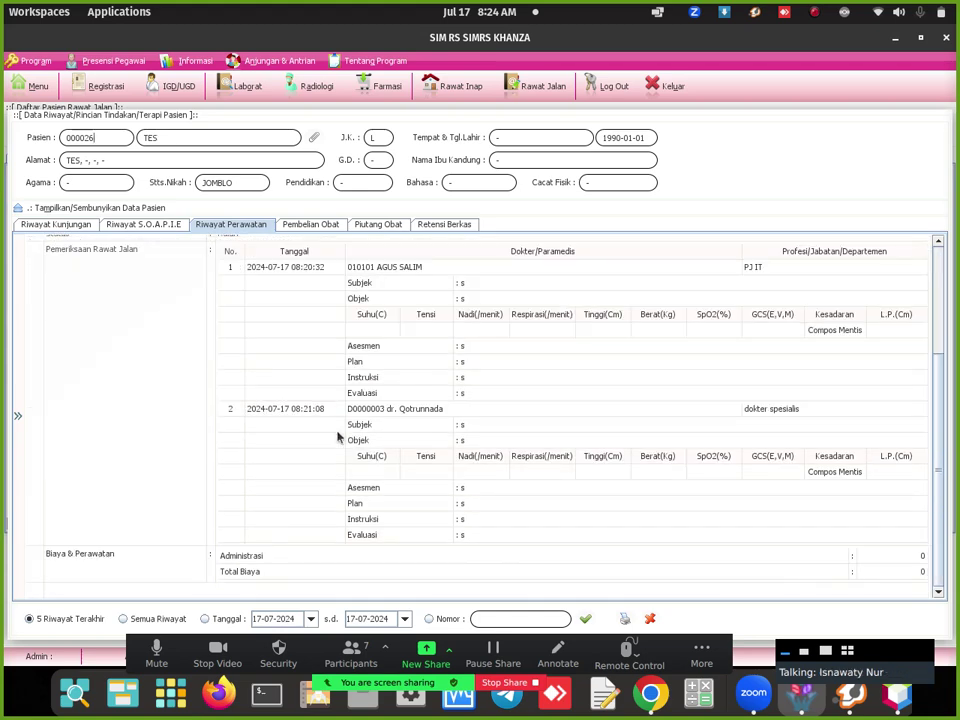
{"action": "scroll", "coordinate": [332, 466], "scroll_direction": "up", "scroll_amount": 3}
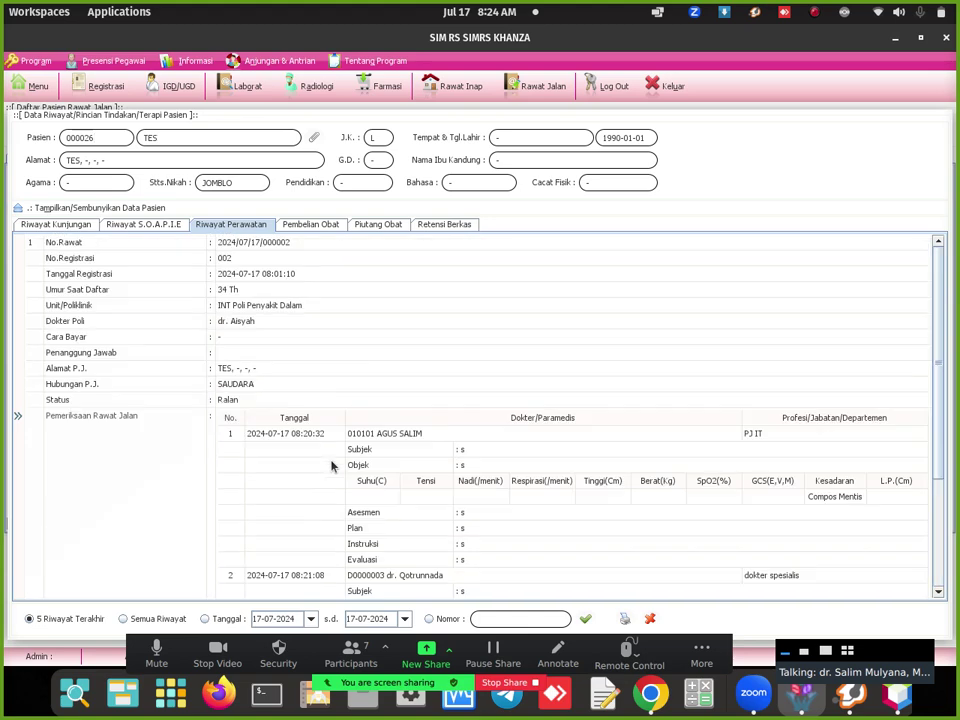
{"action": "scroll", "coordinate": [513, 400], "scroll_direction": "down", "scroll_amount": 3}
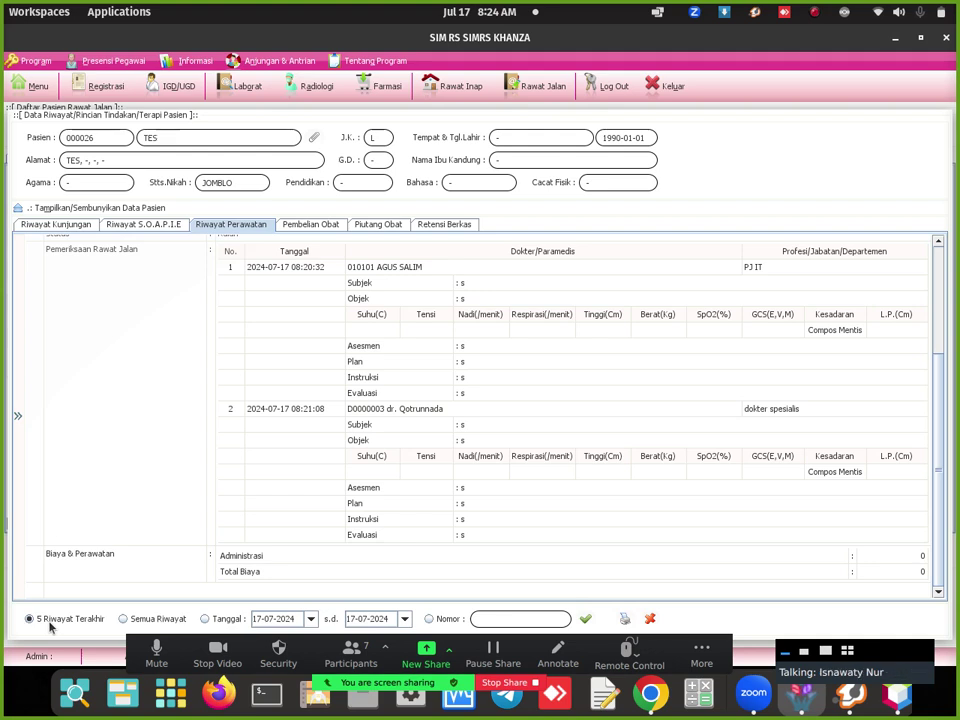
Switch the history to Semua Riwayat, then Tanggal, and close the history window.
{"action": "left_click", "coordinate": [145, 621]}
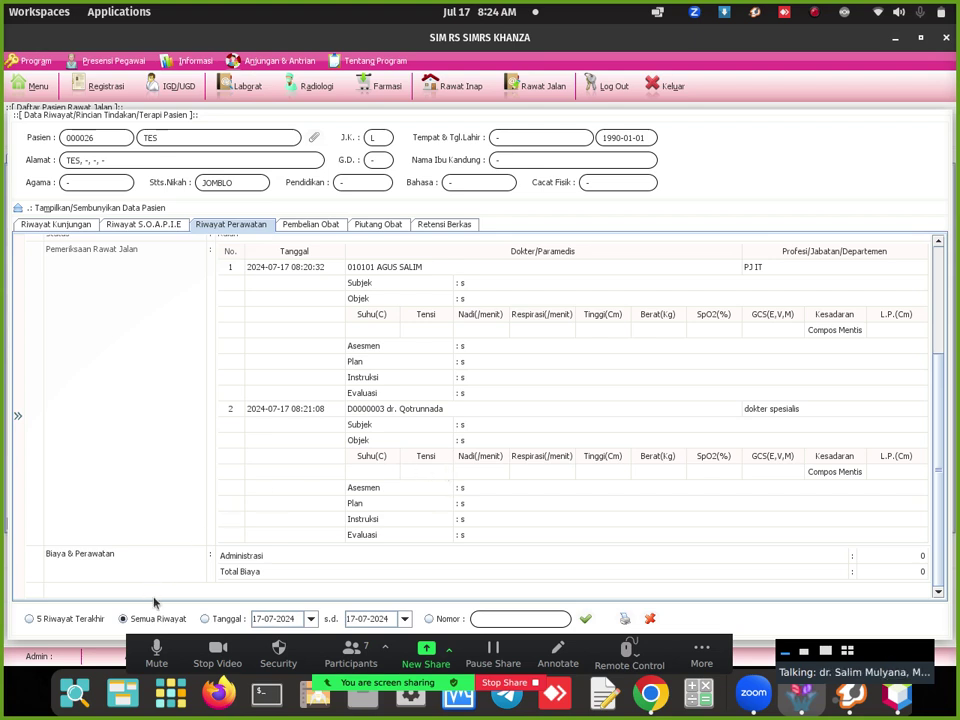
{"action": "left_click", "coordinate": [205, 618]}
{"action": "scroll", "coordinate": [566, 395], "scroll_direction": "up", "scroll_amount": 4}
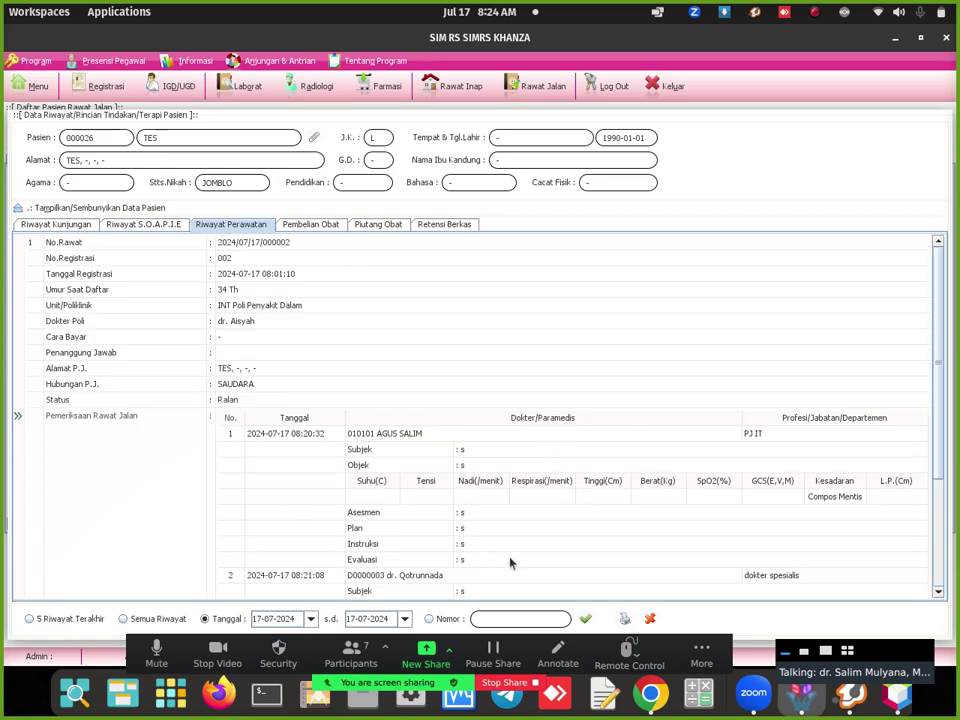
{"action": "left_click", "coordinate": [650, 618]}
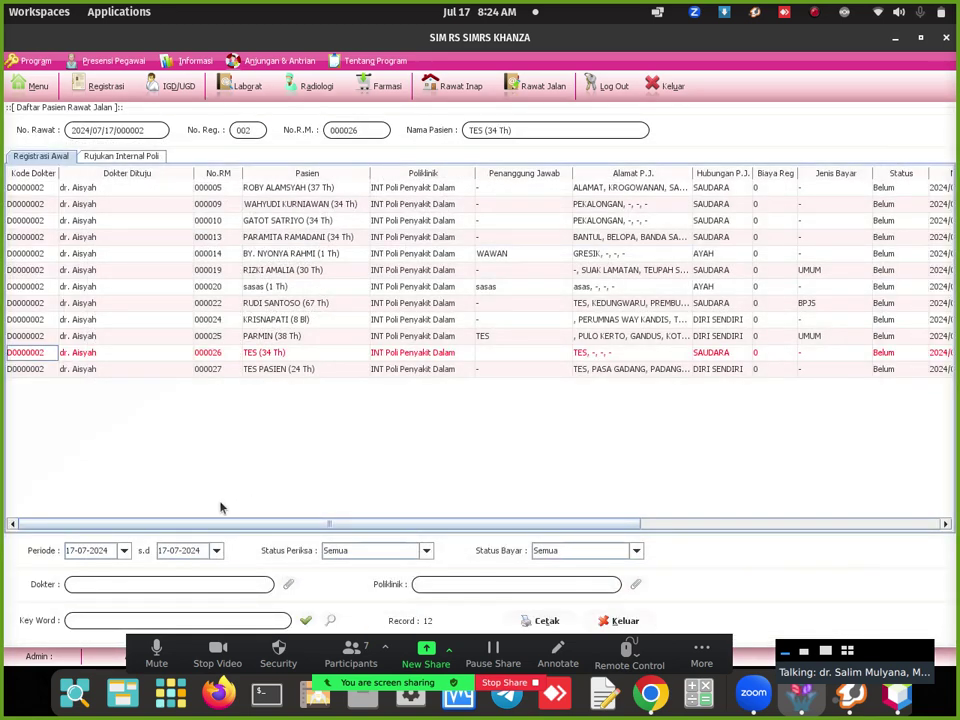
Record Hecting Luka 1 - 5 Jahitan (IGD.002) as TES's doctor procedure by searching 'hecting'.
{"action": "double_click", "coordinate": [33, 356]}
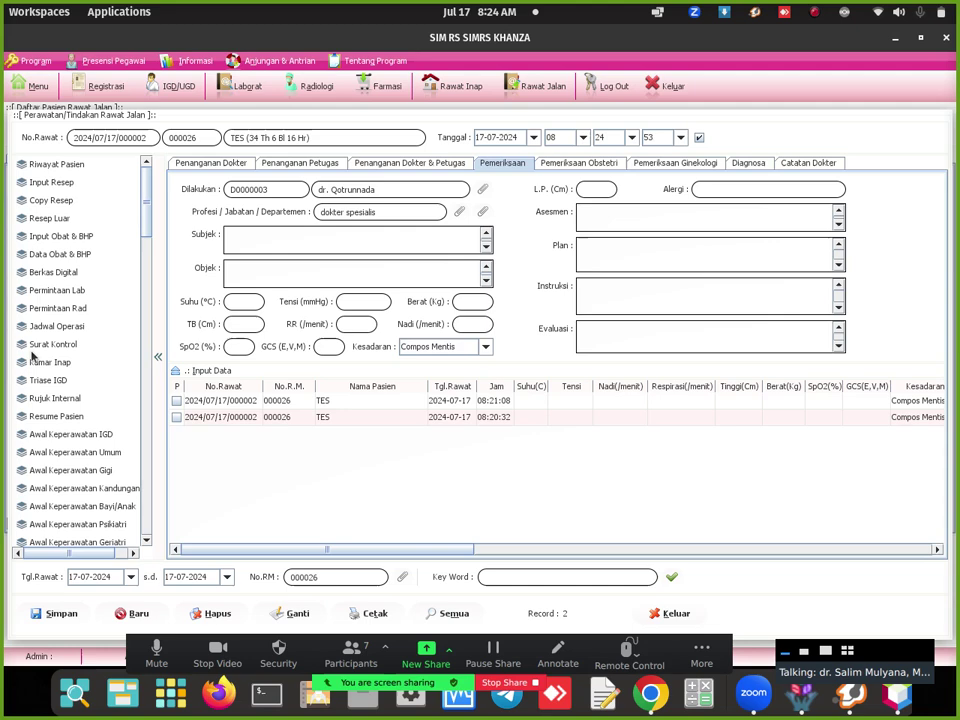
{"action": "left_click", "coordinate": [200, 163]}
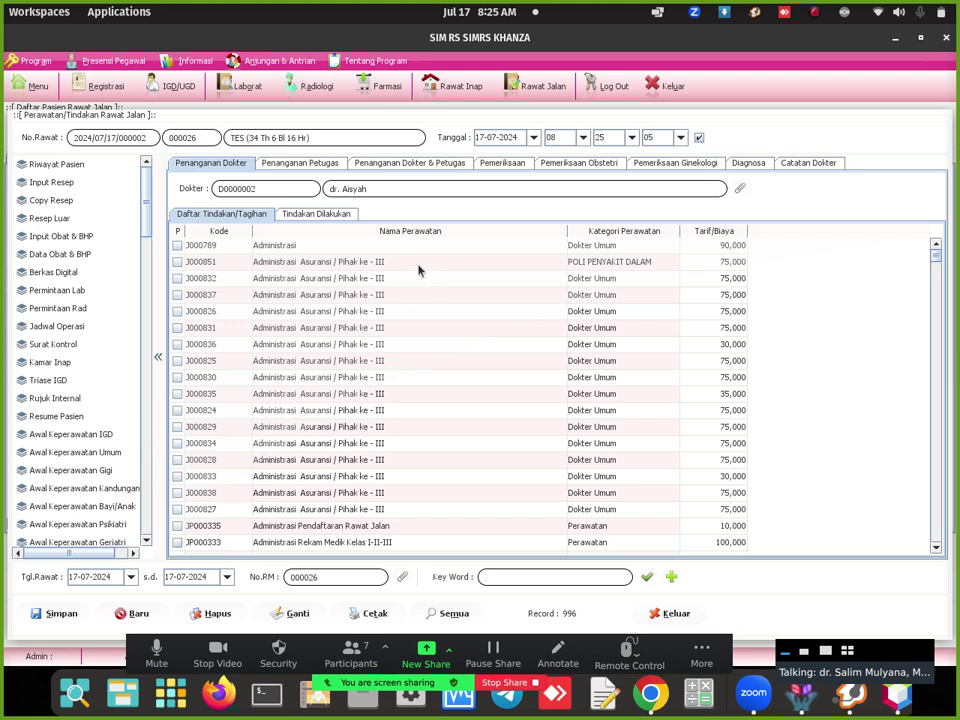
{"action": "left_click", "coordinate": [642, 580]}
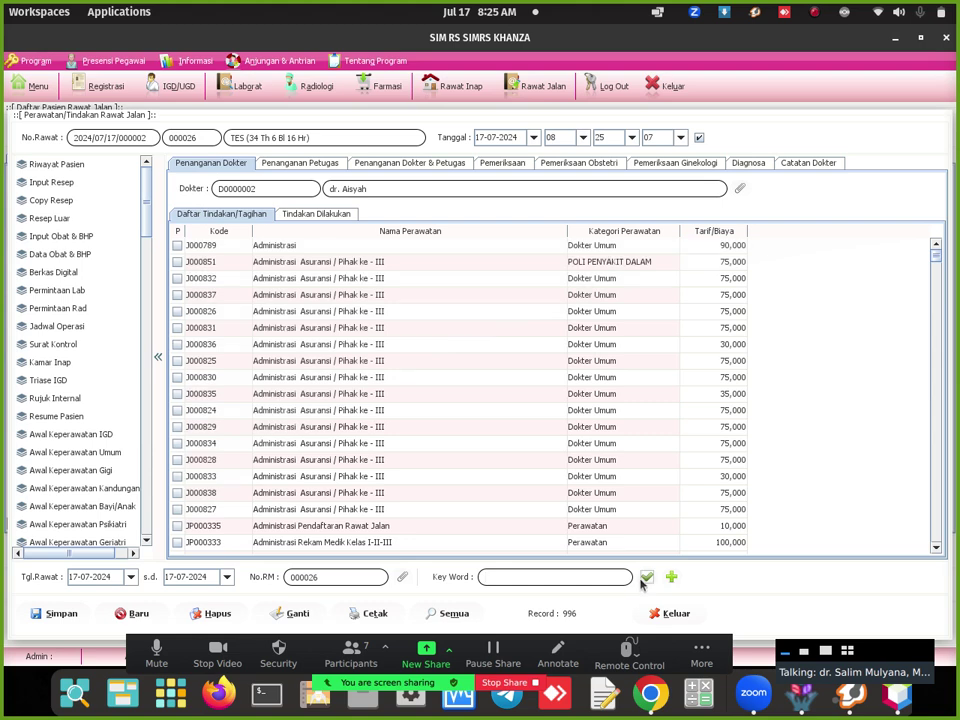
{"action": "left_click", "coordinate": [580, 580]}
{"action": "key", "text": "Return"}
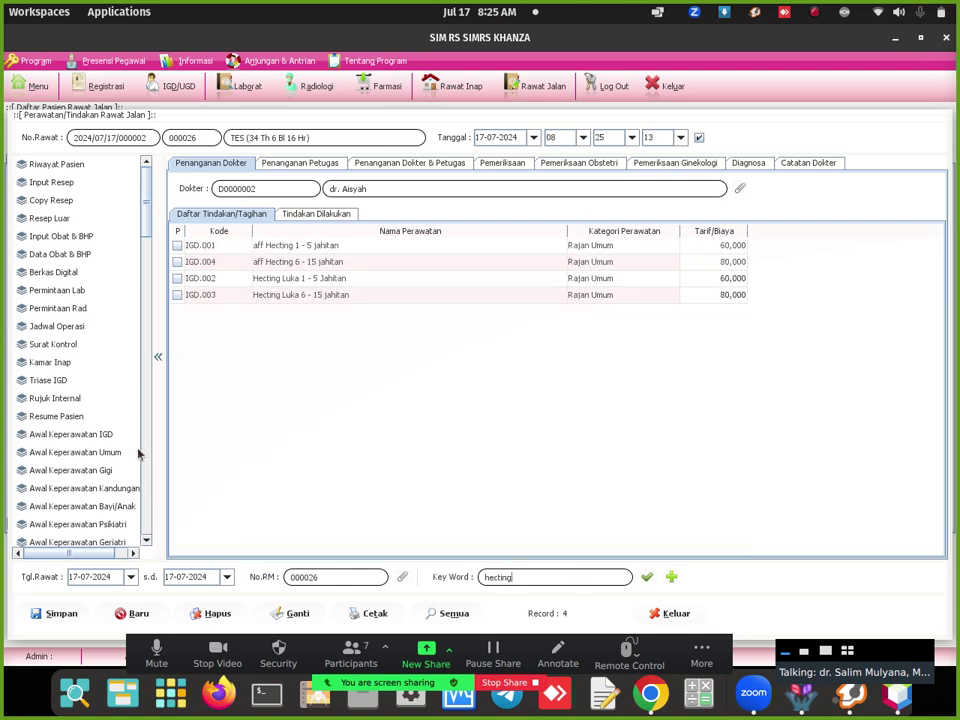
{"action": "left_click", "coordinate": [177, 278]}
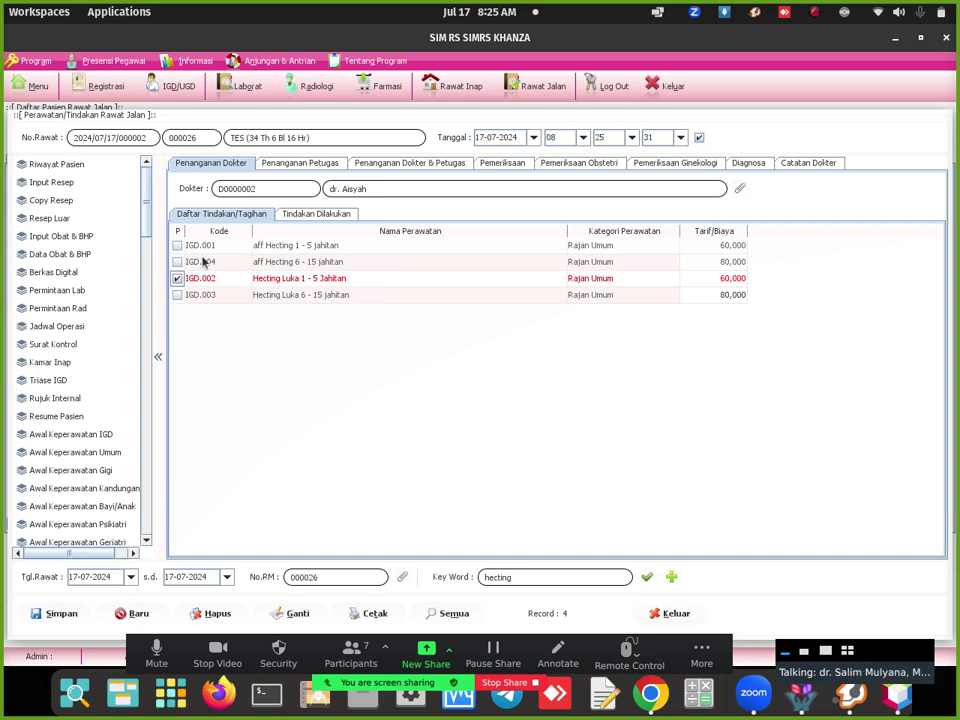
{"action": "left_click", "coordinate": [43, 183]}
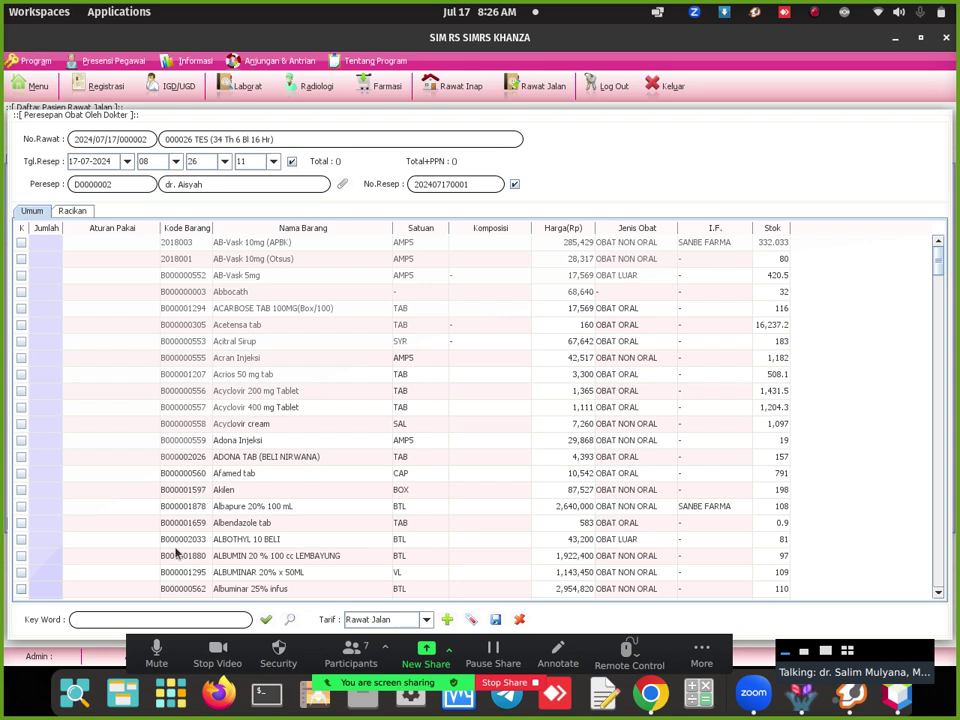
Add ACARBOSE TAB 100MG to the prescription, quantity 10, dosage 3x1.
{"action": "left_click", "coordinate": [306, 279]}
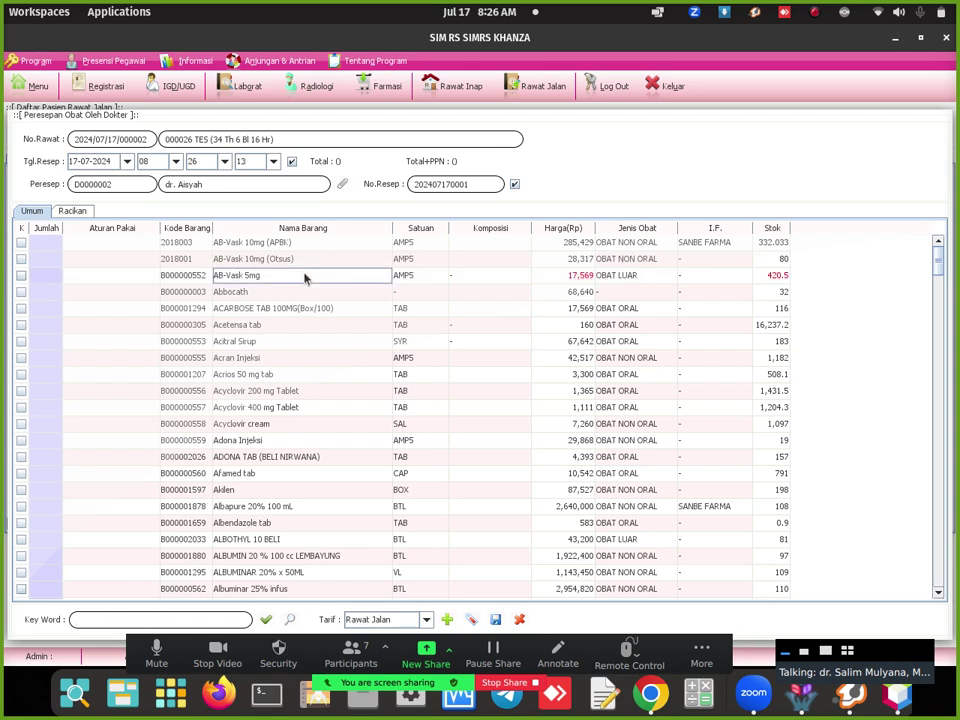
{"action": "left_click", "coordinate": [478, 274]}
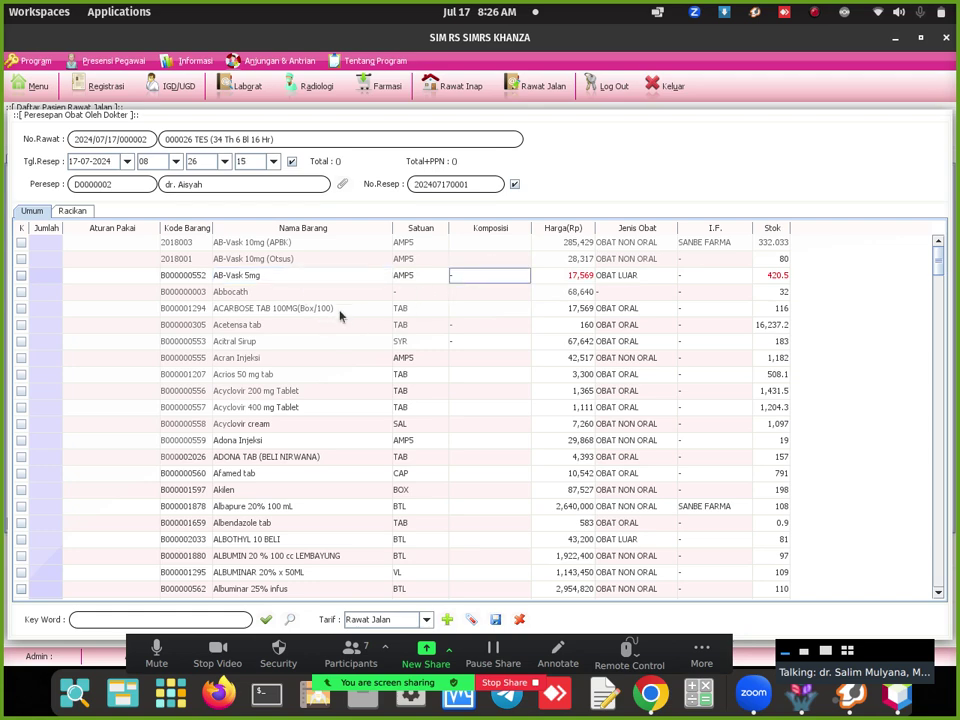
{"action": "left_click", "coordinate": [176, 619]}
{"action": "type", "text": "acar"}
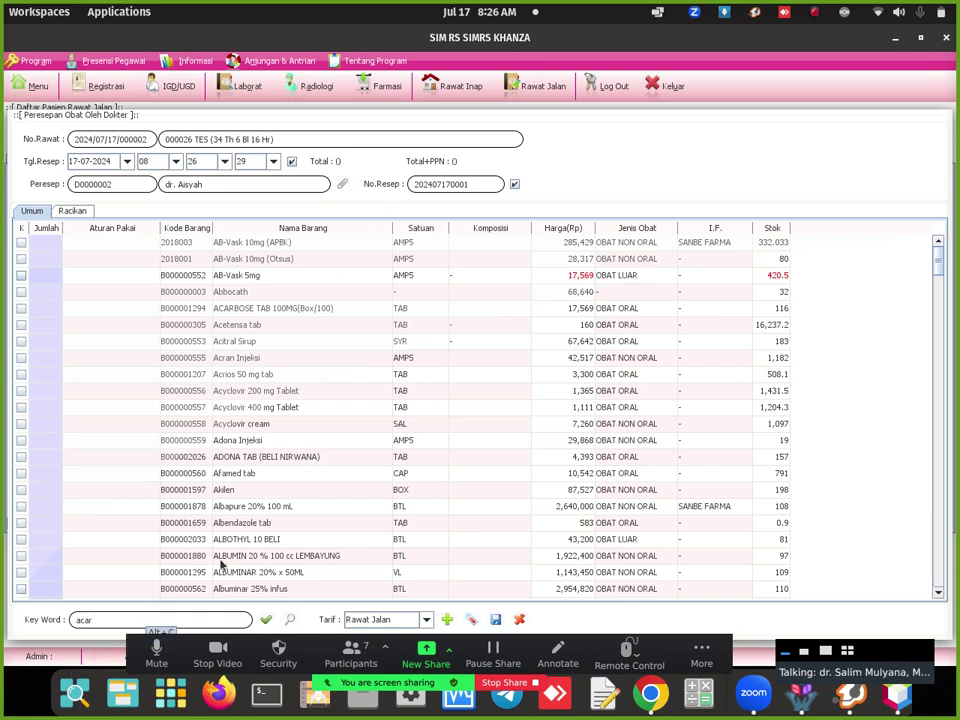
{"action": "key", "text": "Return"}
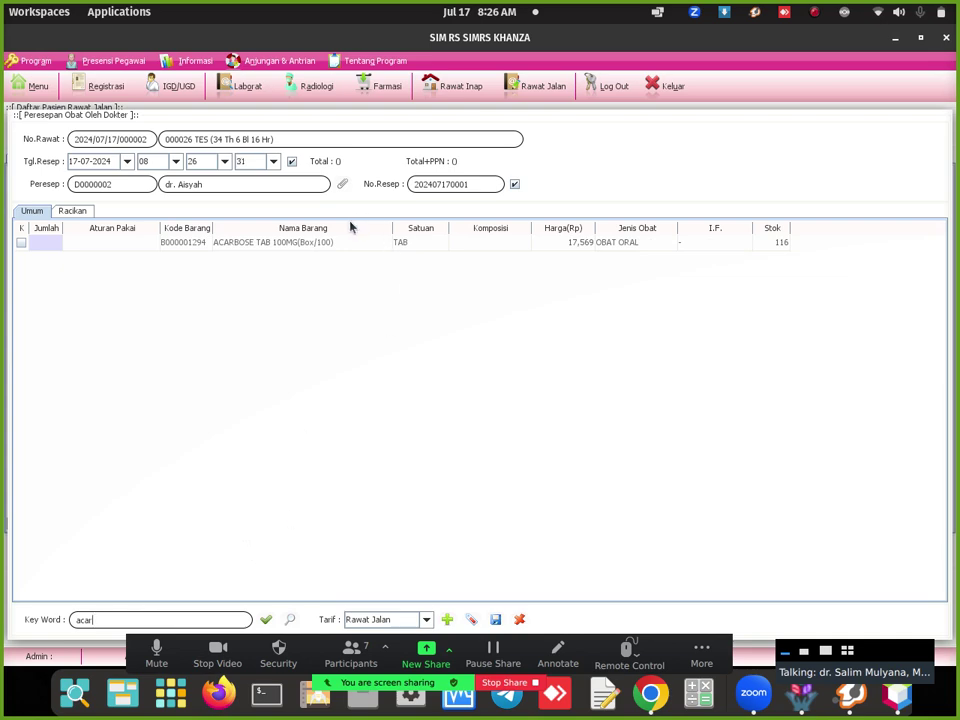
{"action": "double_click", "coordinate": [45, 244]}
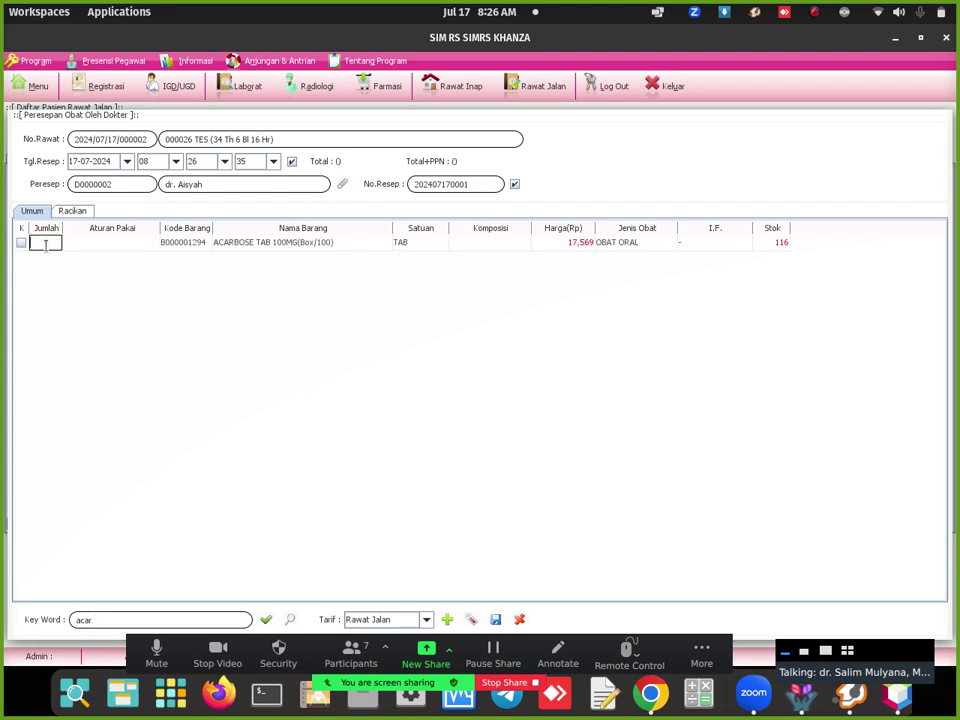
{"action": "type", "text": "10"}
{"action": "key", "text": "Tab"}
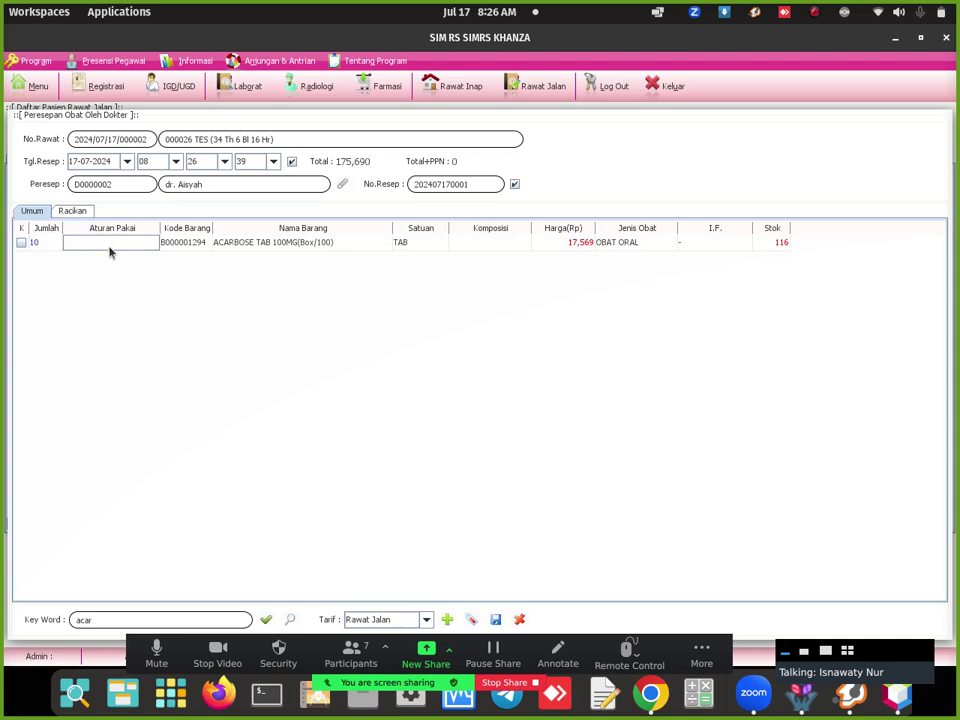
{"action": "type", "text": "3x"}
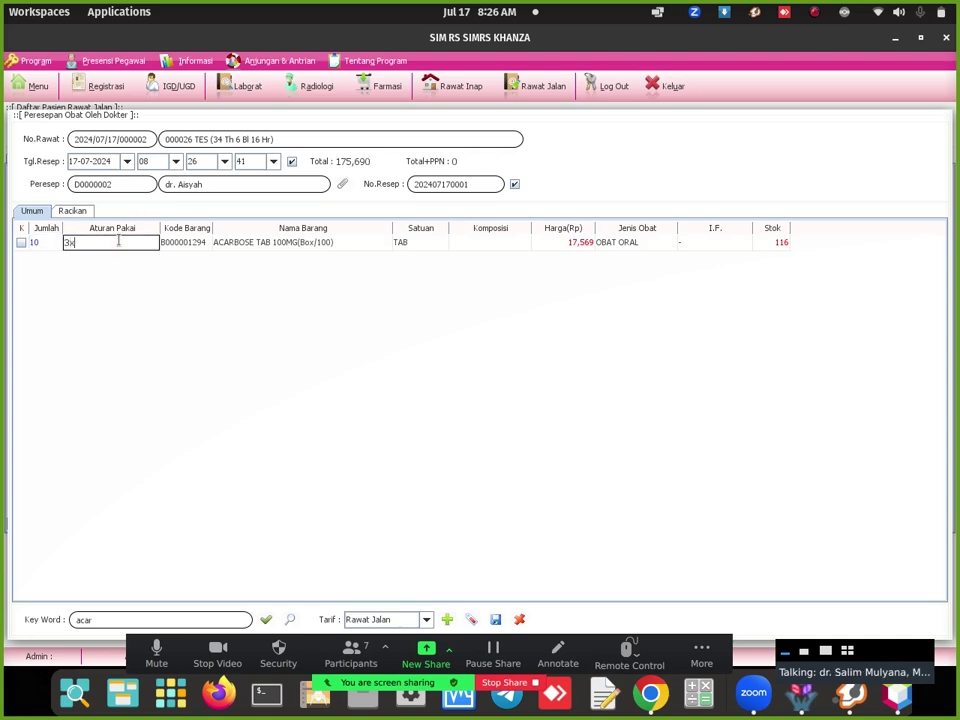
{"action": "type", "text": "1"}
{"action": "key", "text": "Return"}
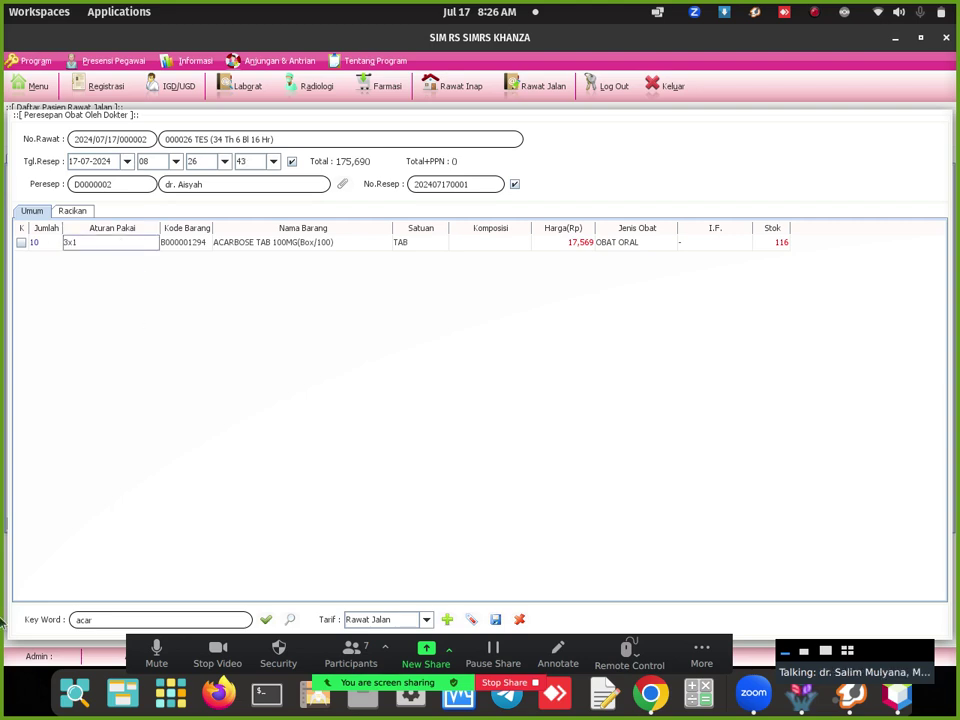
Add Aklen to the prescription, quantity 10, dosage 3x1, keeping ACARBOSE at 10.
{"action": "left_click", "coordinate": [76, 616]}
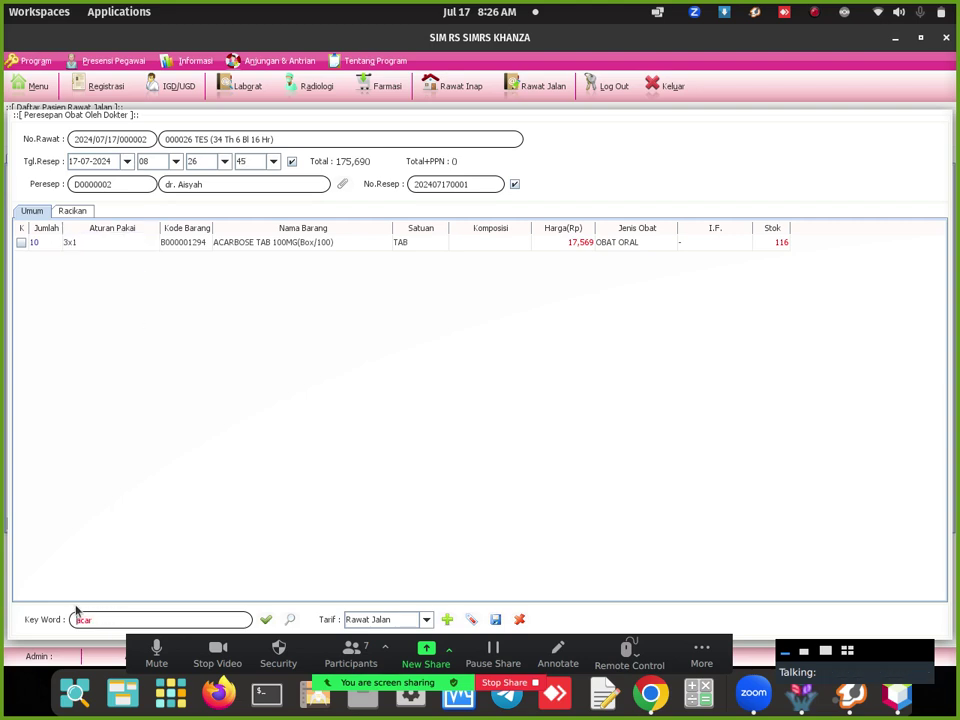
{"action": "type", "text": "akl"}
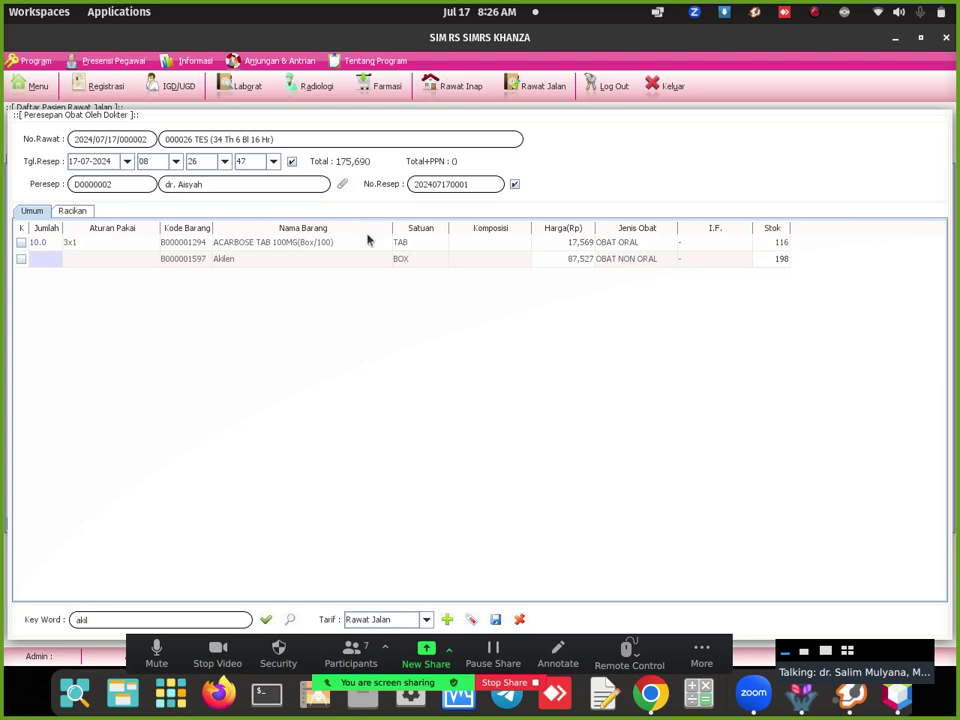
{"action": "left_click", "coordinate": [36, 250]}
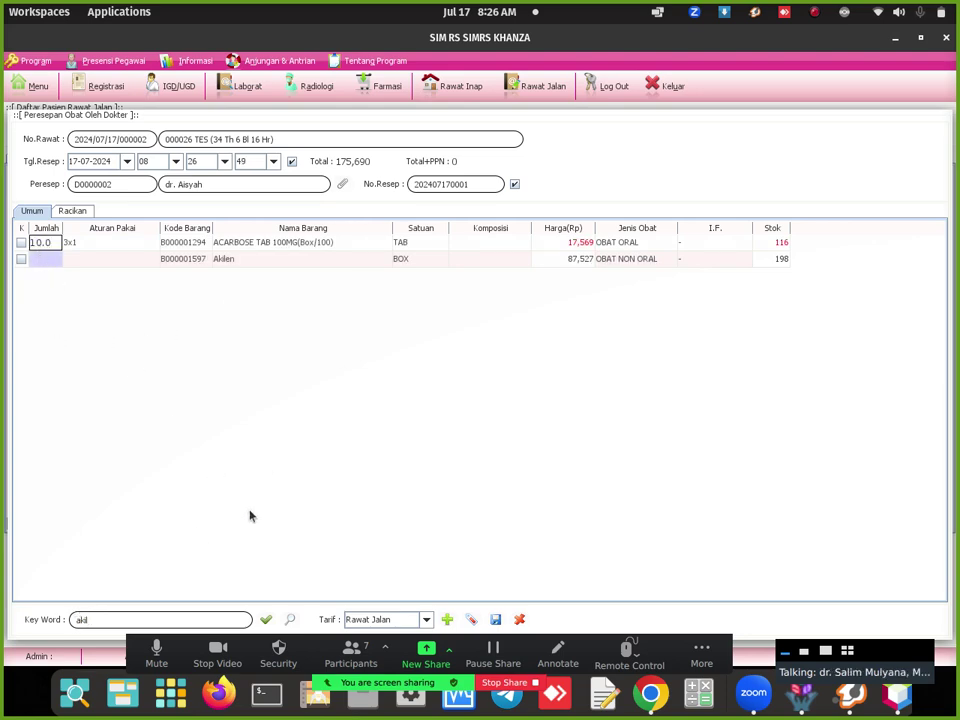
{"action": "type", "text": "0"}
{"action": "key", "text": "BackSpace"}
{"action": "key", "text": "BackSpace"}
{"action": "left_click", "coordinate": [58, 259]}
{"action": "type", "text": "10"}
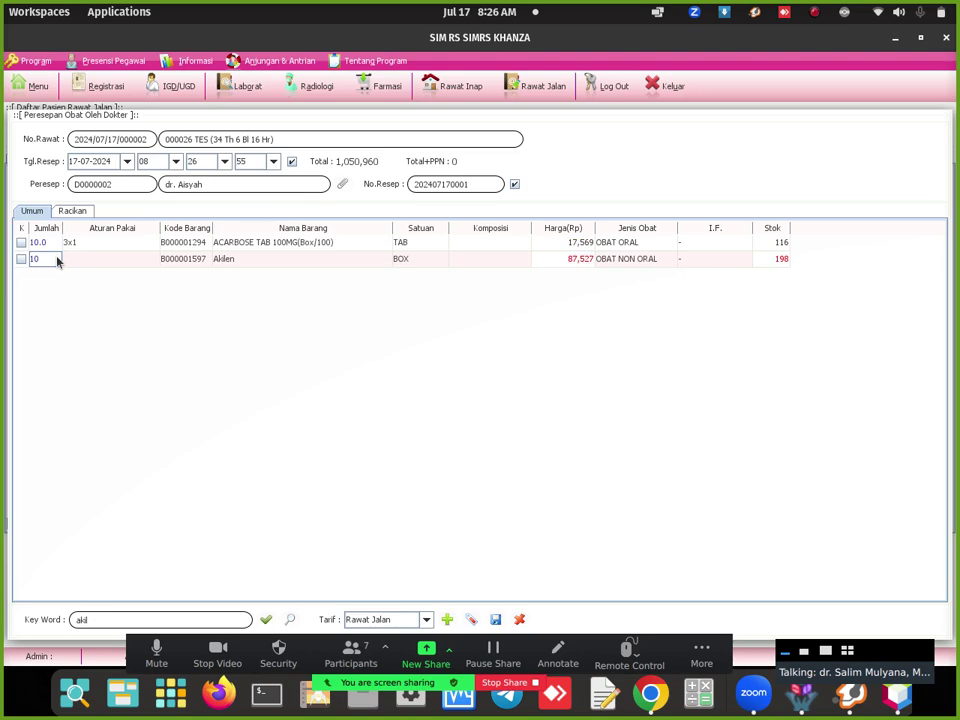
{"action": "left_click", "coordinate": [100, 259]}
{"action": "type", "text": "3x1"}
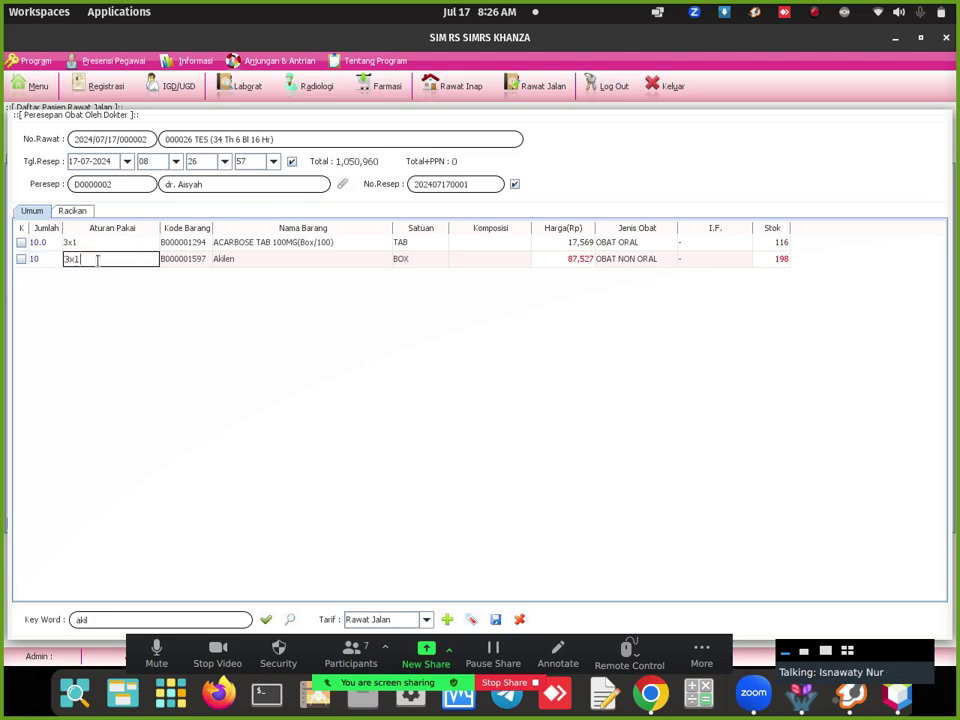
{"action": "key", "text": "Return"}
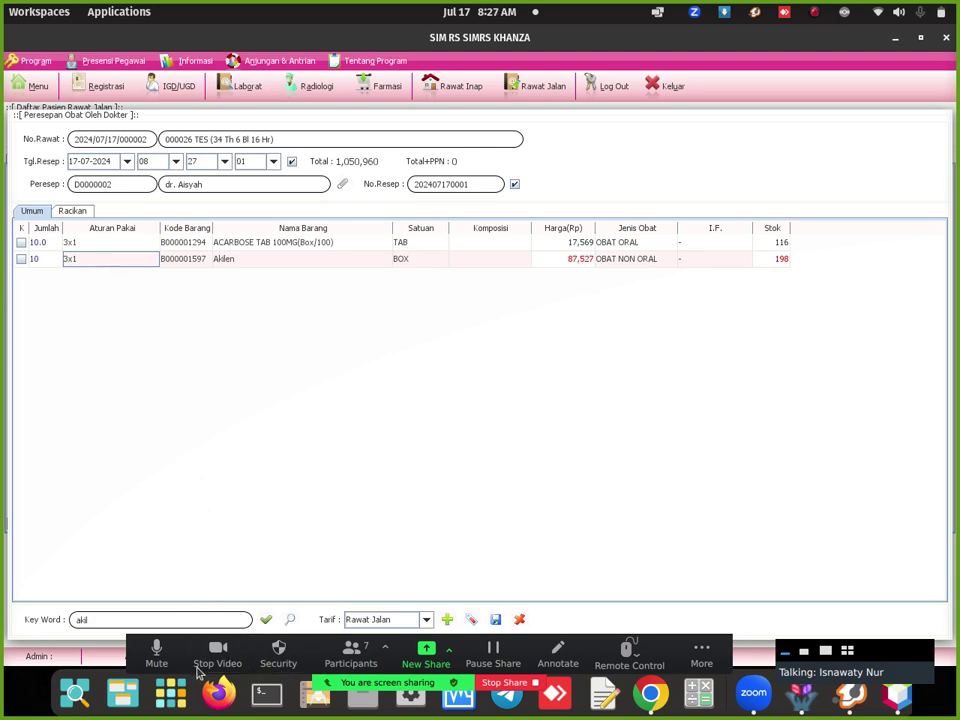
In Zoom, mute the talking participant and hide the participants list.
{"action": "left_click", "coordinate": [368, 660]}
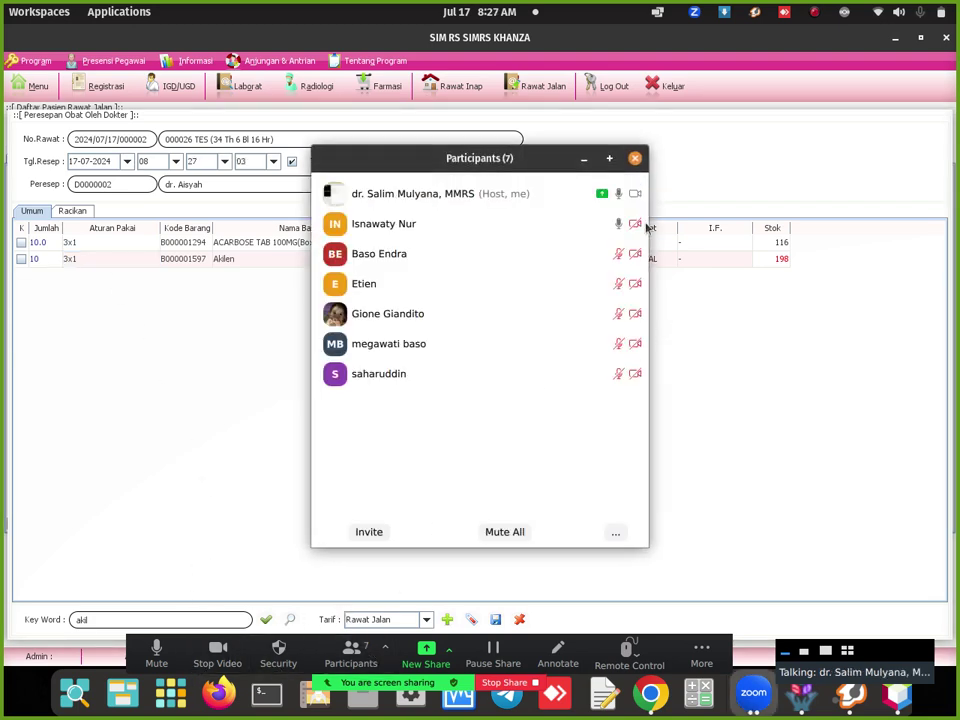
{"action": "left_click", "coordinate": [572, 225]}
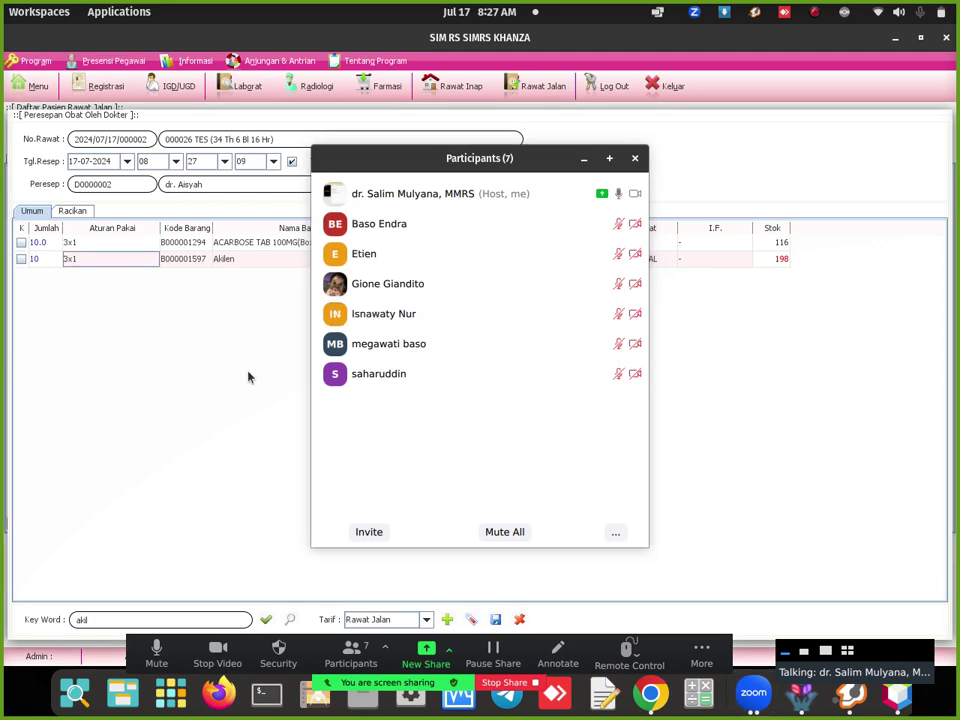
{"action": "left_click", "coordinate": [585, 160]}
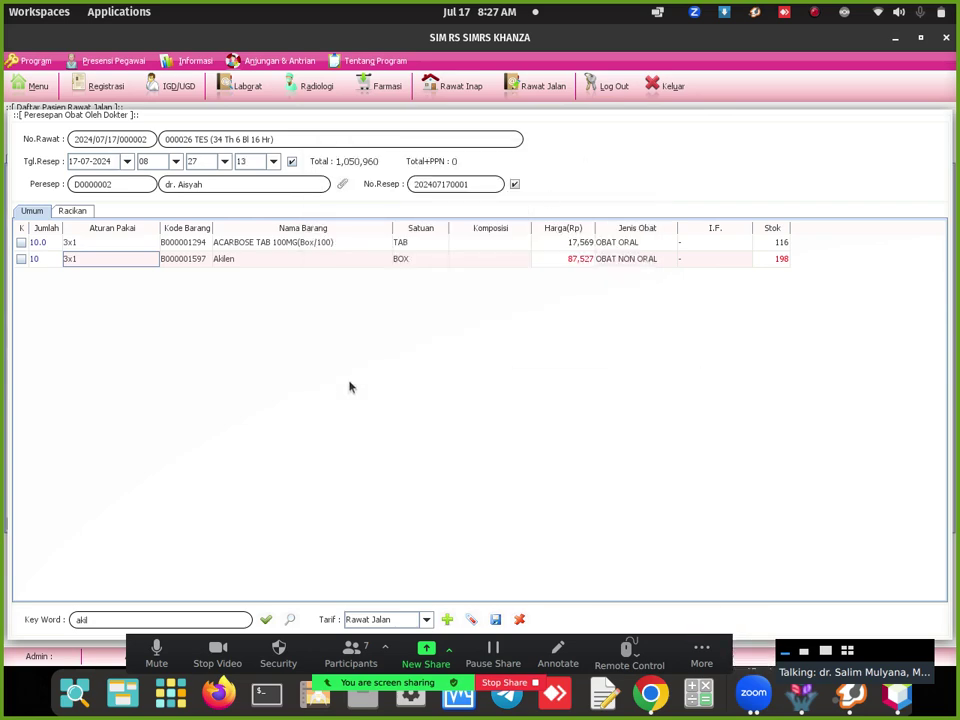
Save TES's Acarbose and Aklen prescription and confirm with Yes.
{"action": "left_click", "coordinate": [289, 260]}
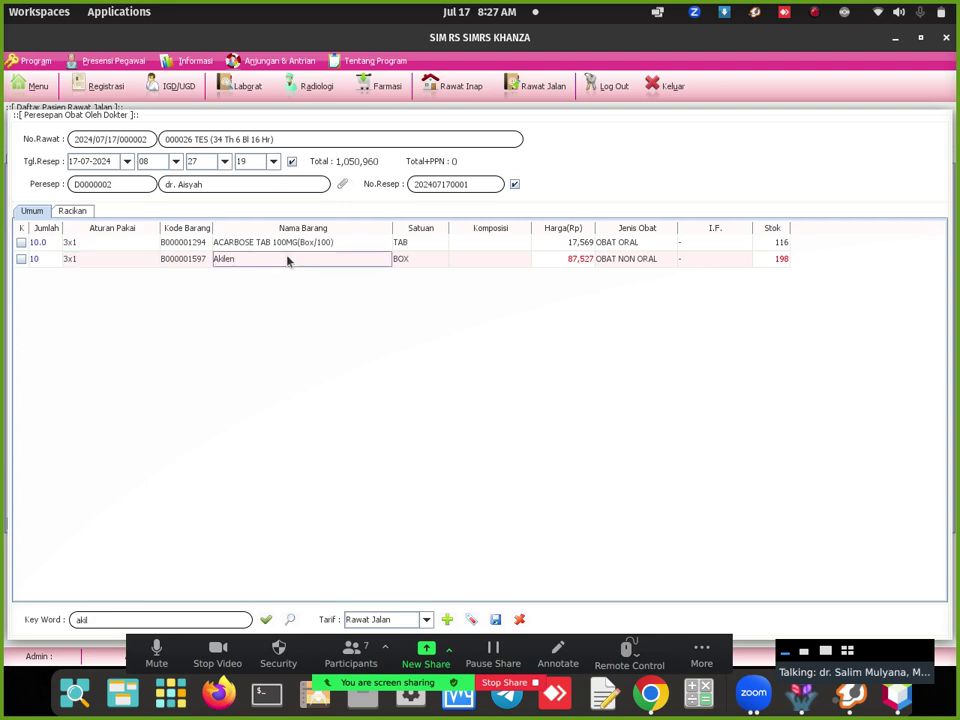
{"action": "left_click", "coordinate": [495, 619]}
{"action": "left_click", "coordinate": [451, 408]}
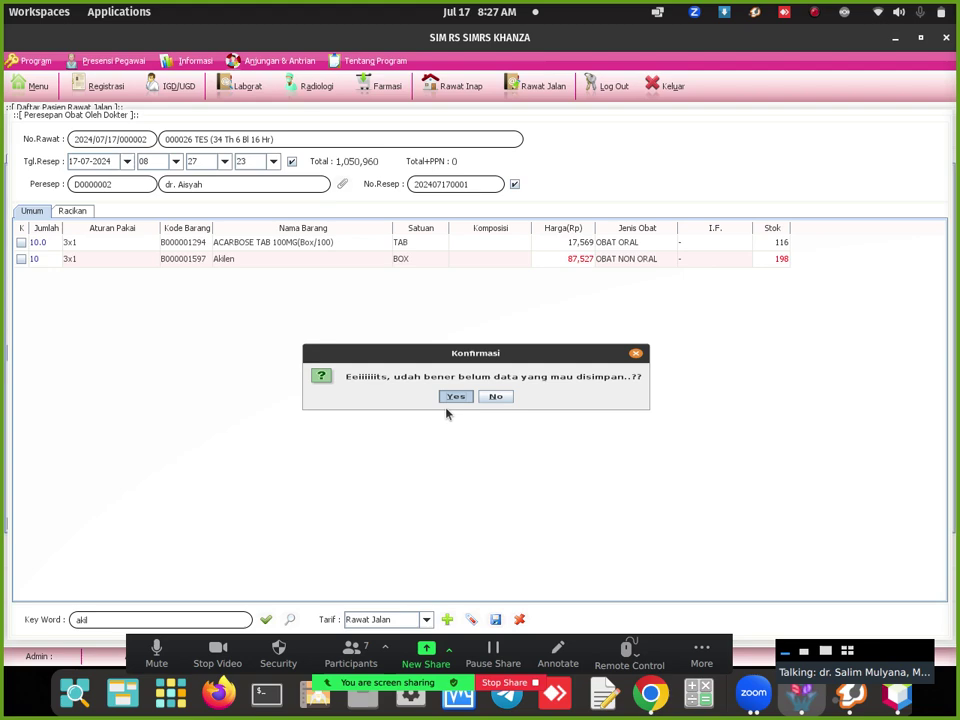
Open TES's record, start a new Input Resep prescription, and switch to the Racikan page.
{"action": "double_click", "coordinate": [41, 358]}
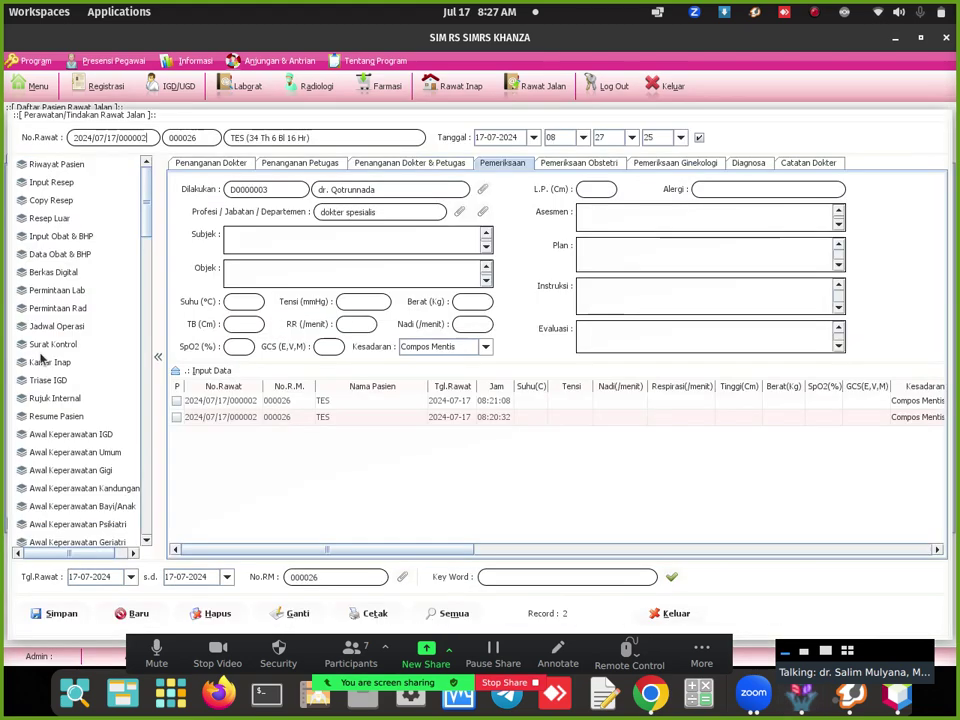
{"action": "left_click", "coordinate": [55, 183]}
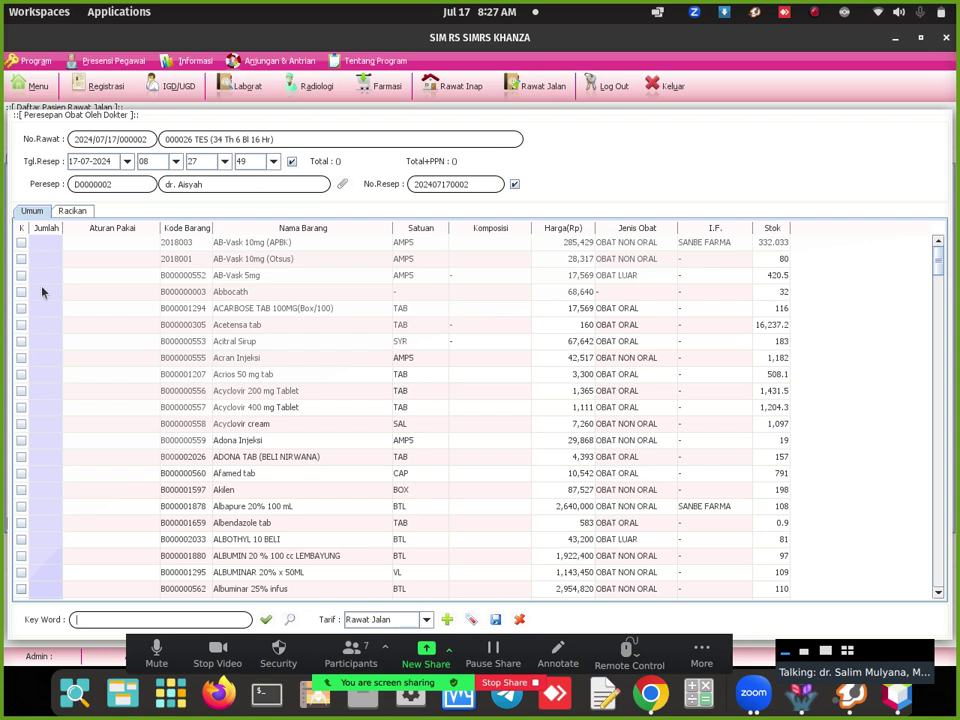
{"action": "left_click", "coordinate": [73, 211]}
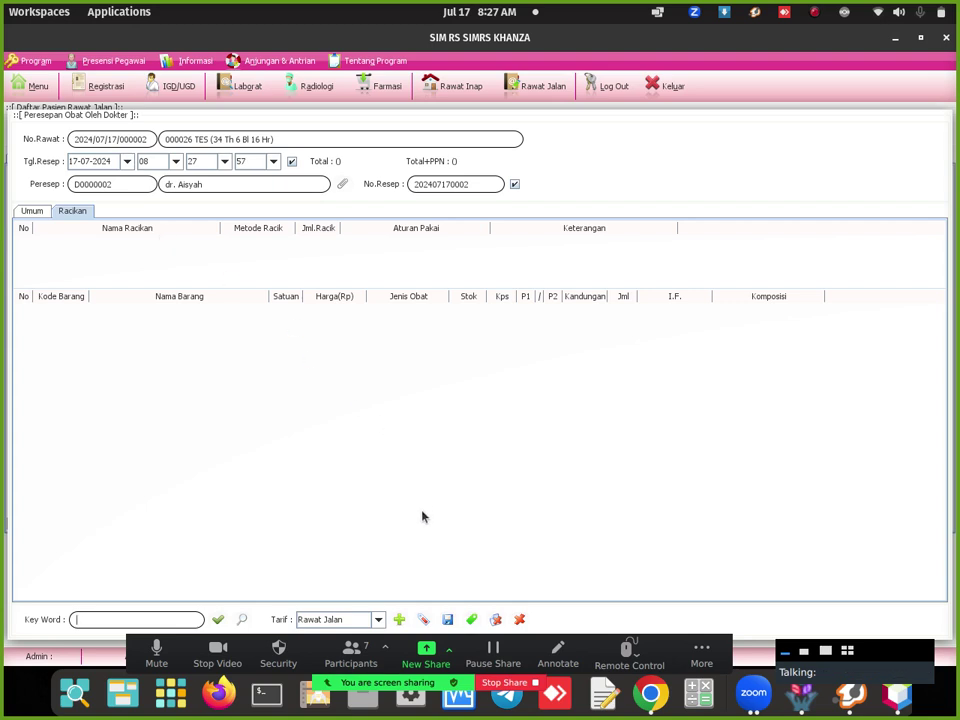
Add compound row '01' with Puyer as the compounding method.
{"action": "left_click", "coordinate": [471, 621]}
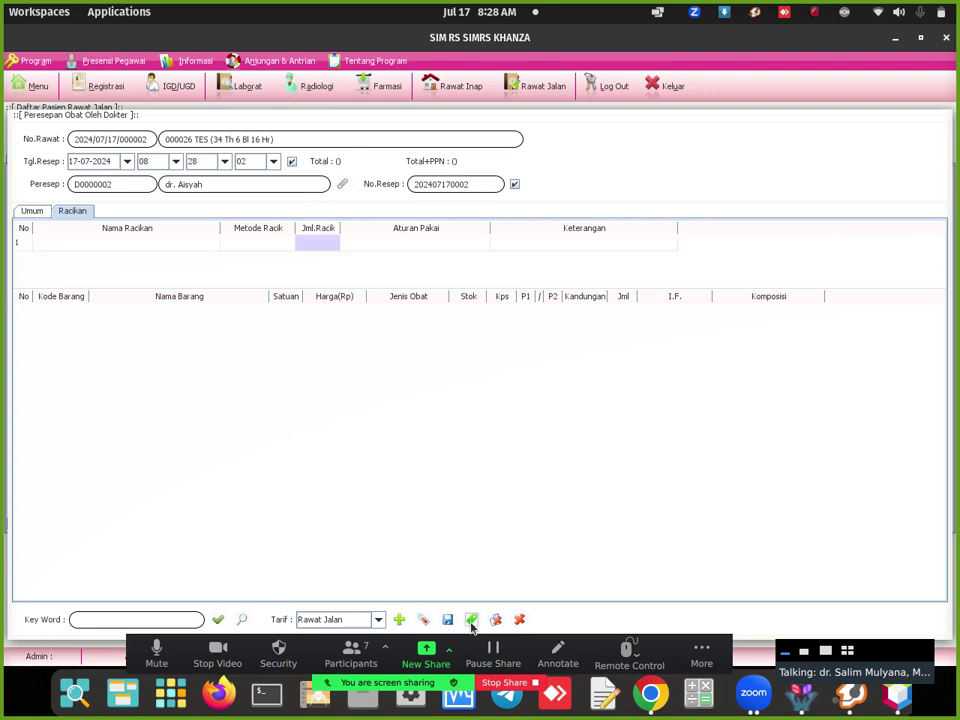
{"action": "double_click", "coordinate": [140, 242]}
{"action": "type", "text": "01"}
{"action": "left_click", "coordinate": [262, 242]}
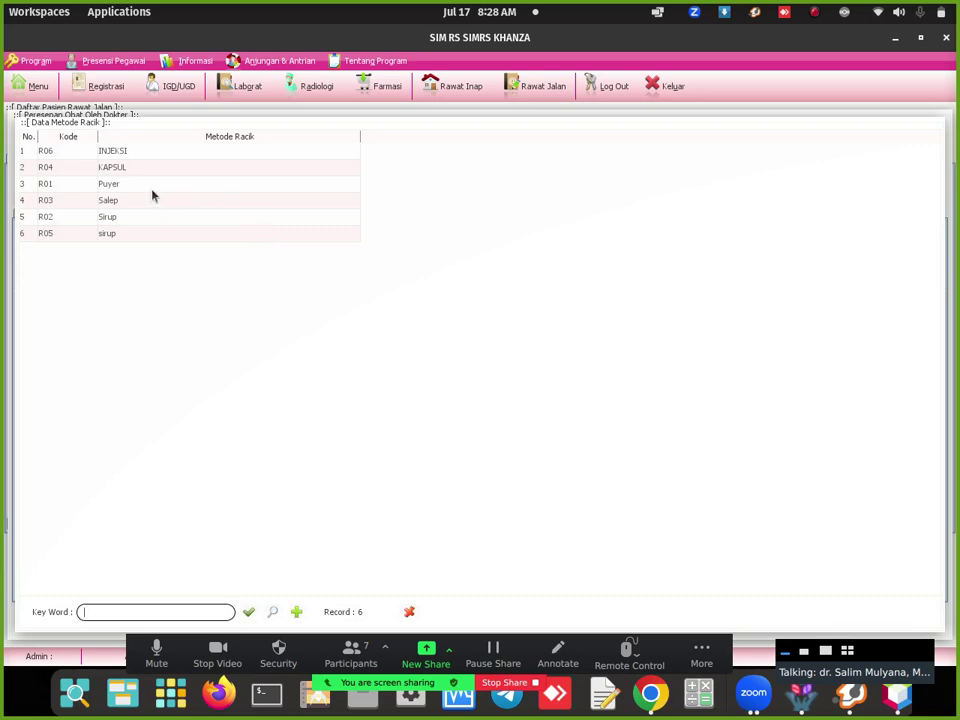
{"action": "double_click", "coordinate": [152, 189]}
Give compound 01 10 portions, 3x1 dosage, note 'Sesudah makan', and load the medicine list.
{"action": "left_click", "coordinate": [310, 245]}
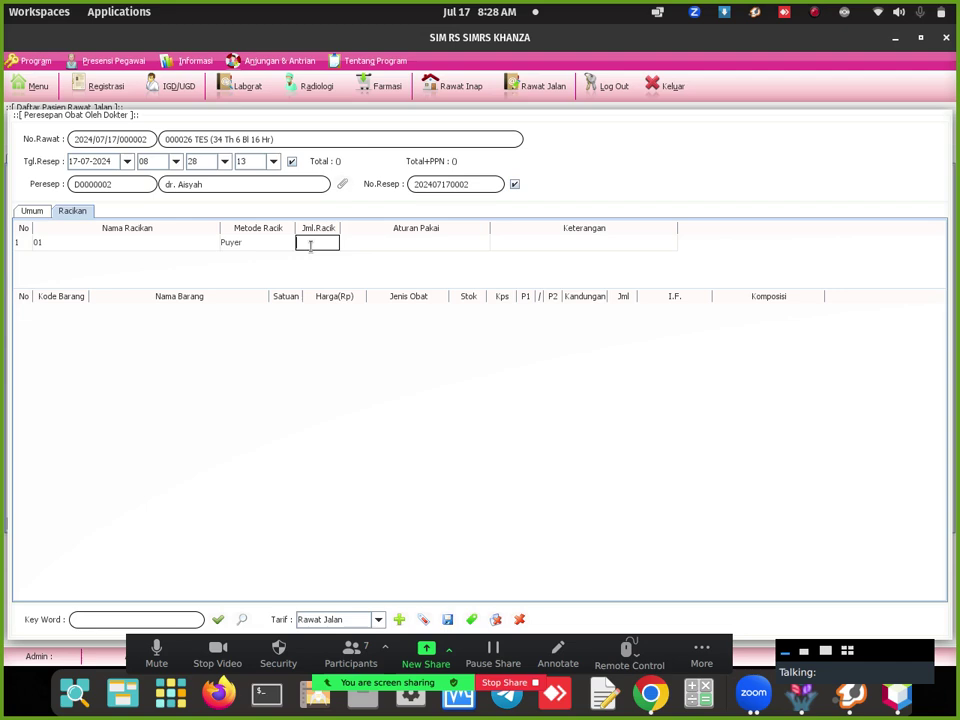
{"action": "type", "text": "10"}
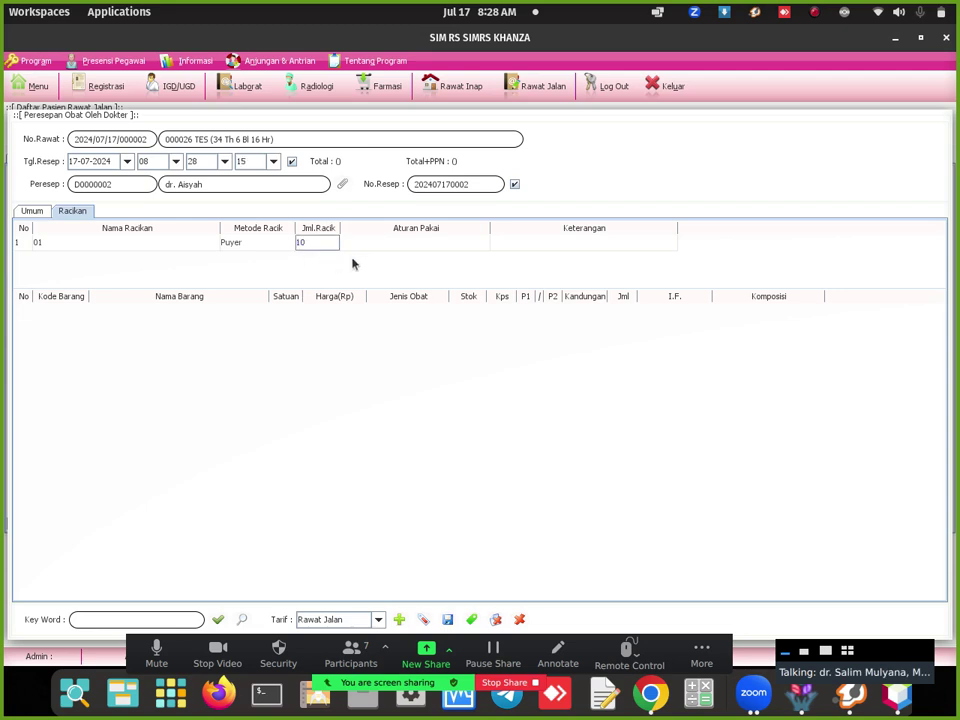
{"action": "left_click", "coordinate": [417, 240]}
{"action": "type", "text": "3x1"}
{"action": "left_click", "coordinate": [544, 240]}
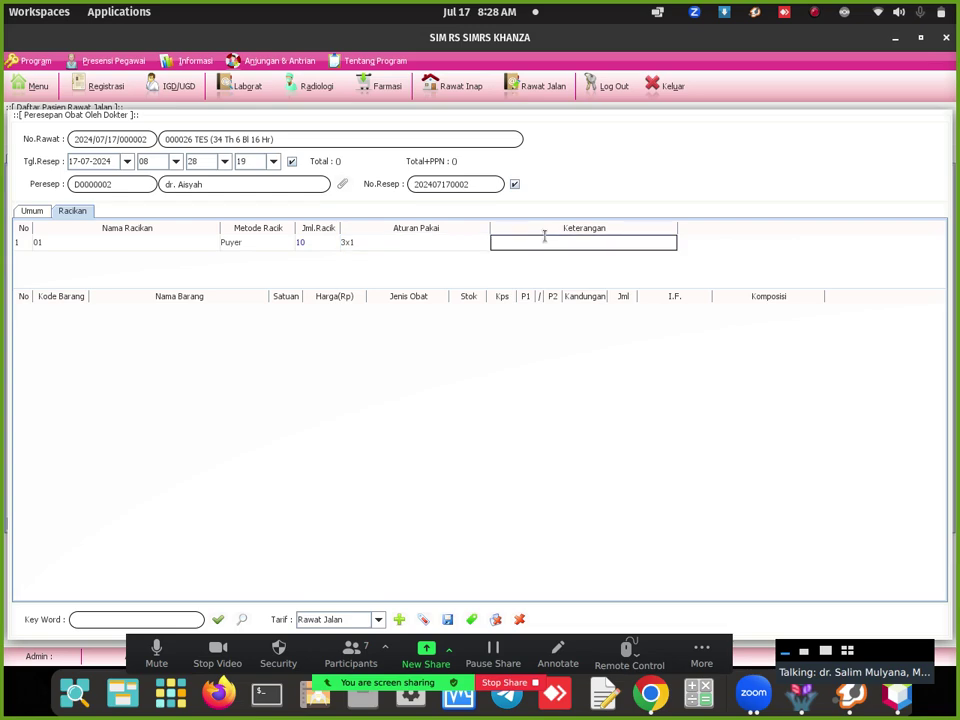
{"action": "type", "text": "Sesudah "}
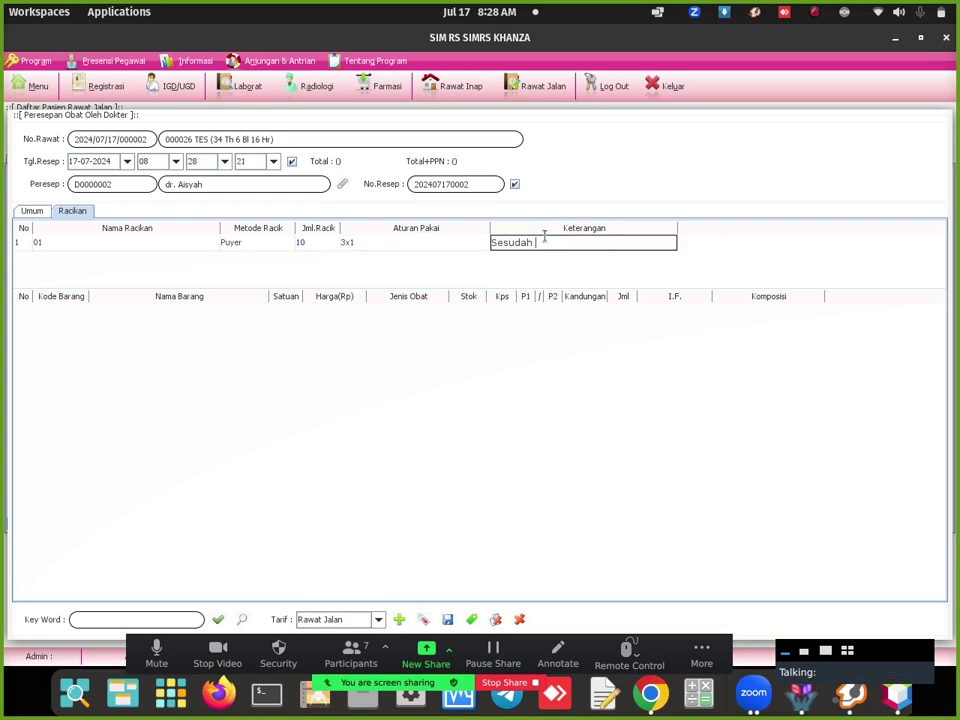
{"action": "type", "text": "makan"}
{"action": "key", "text": "Return"}
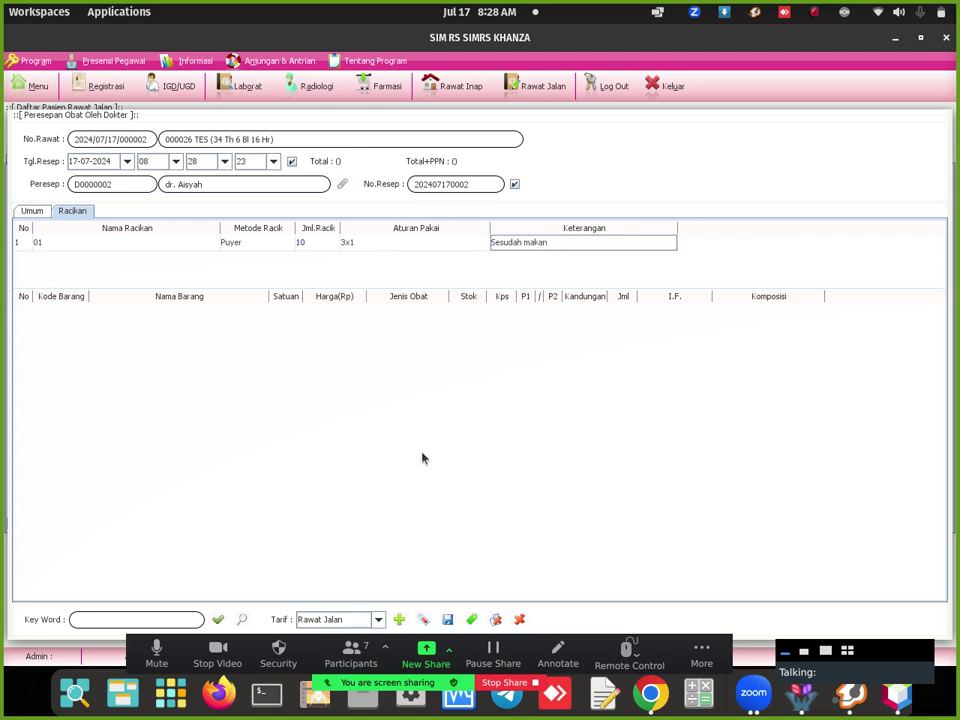
{"action": "left_click", "coordinate": [265, 246]}
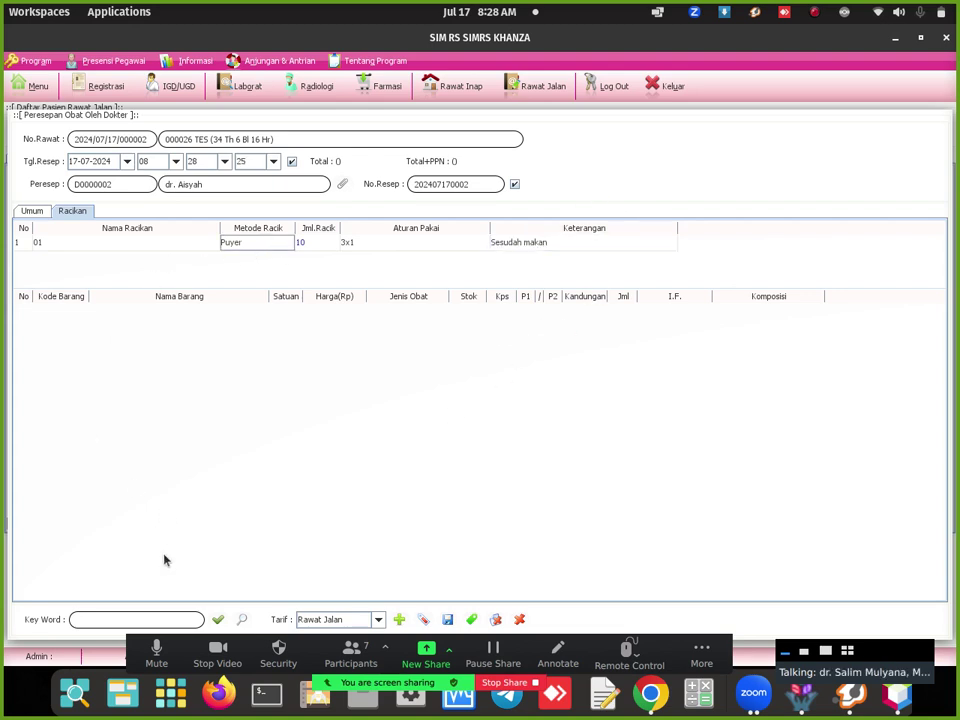
{"action": "left_click", "coordinate": [217, 619]}
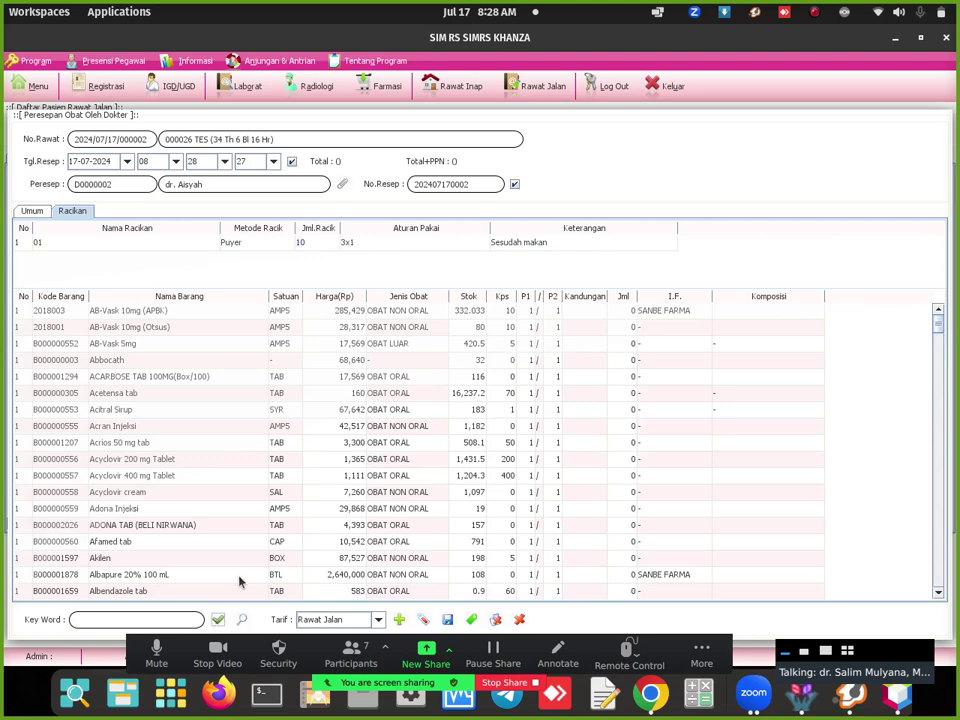
Search 'para' and add Paracetamol to compound 01 with content 100.
{"action": "left_click", "coordinate": [178, 620]}
{"action": "type", "text": "para"}
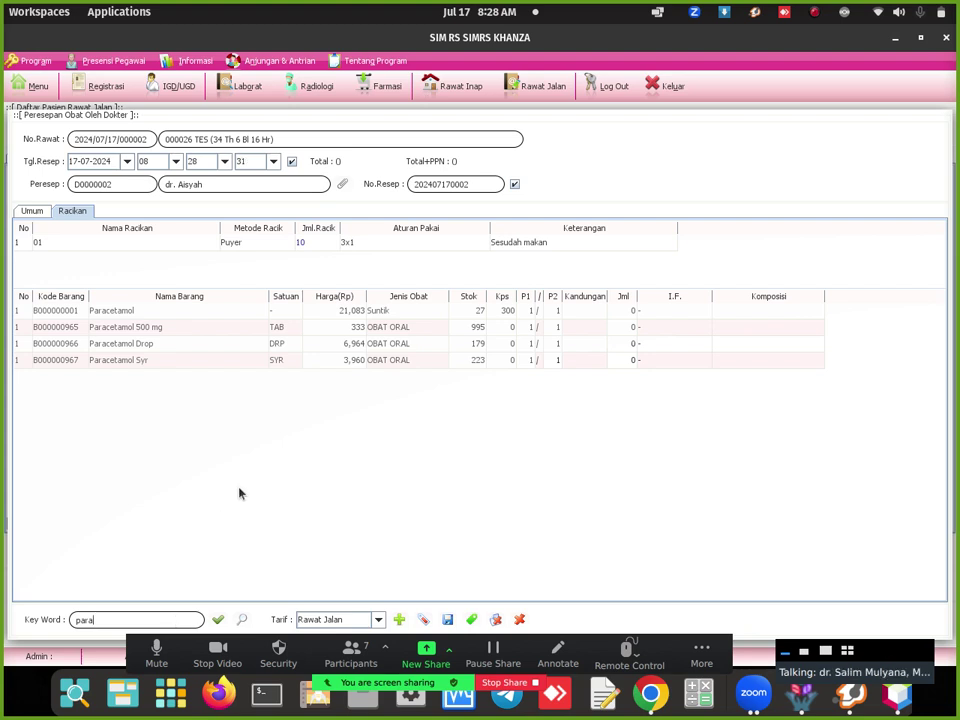
{"action": "left_click", "coordinate": [200, 315]}
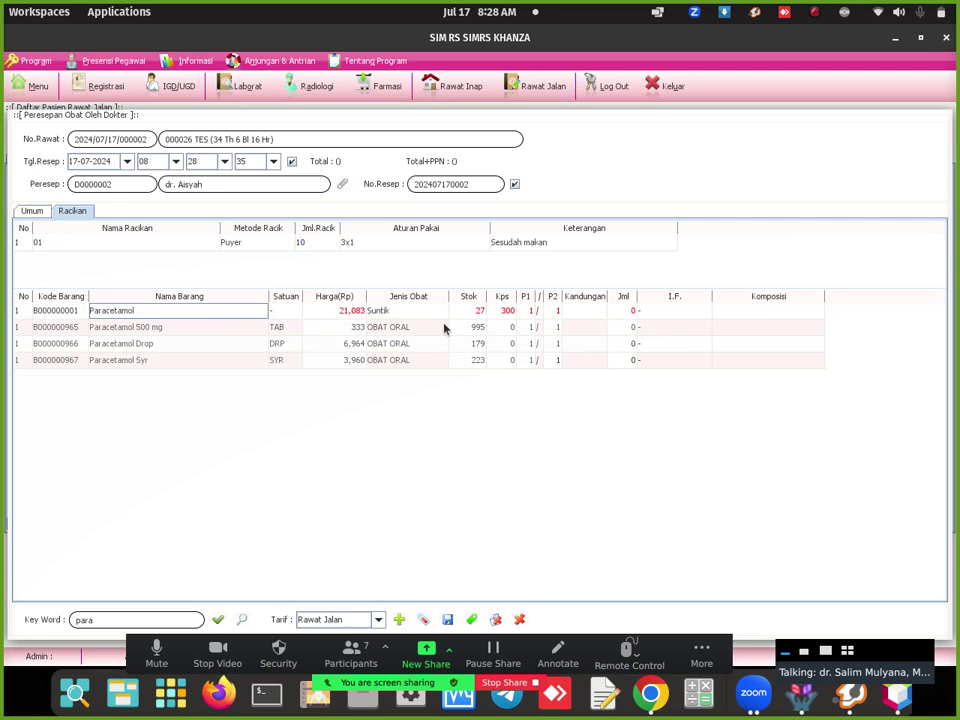
{"action": "left_click", "coordinate": [500, 313]}
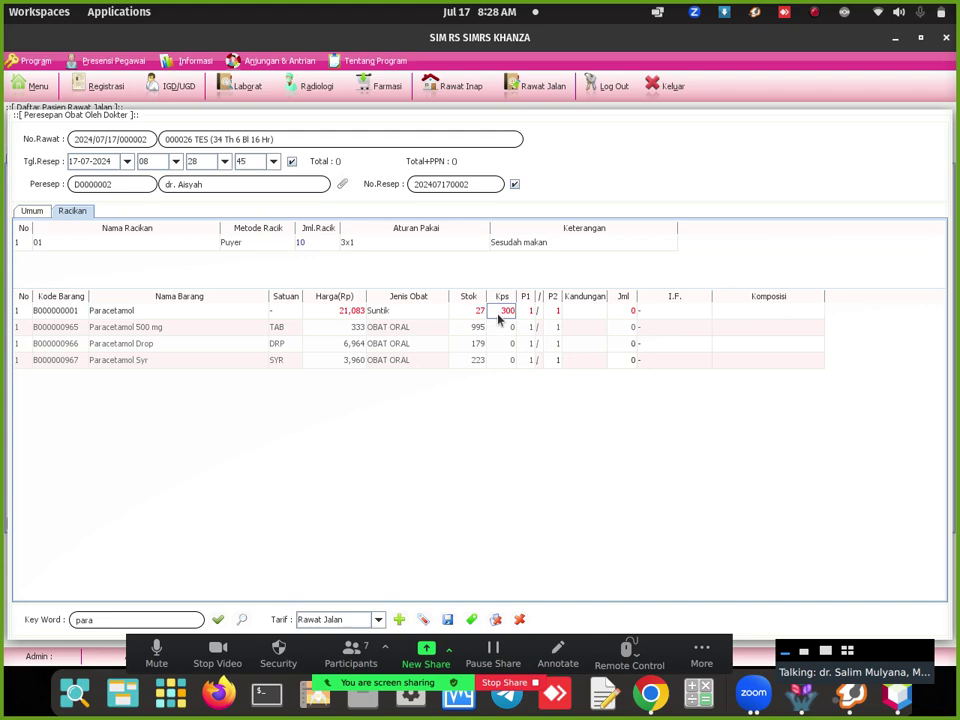
{"action": "left_click", "coordinate": [582, 311]}
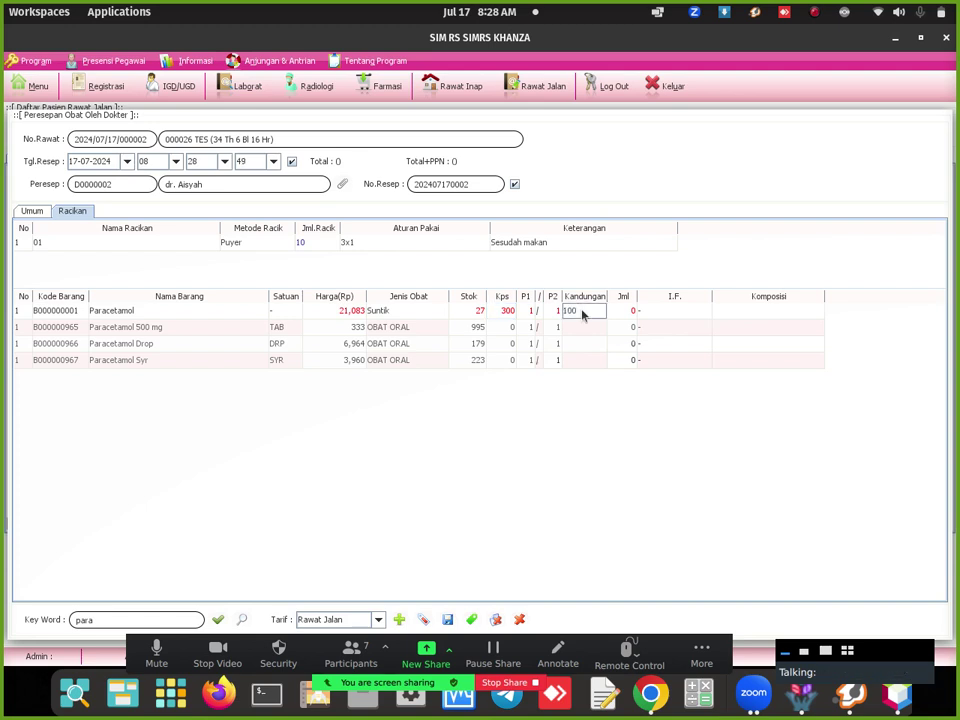
{"action": "key", "text": "Tab"}
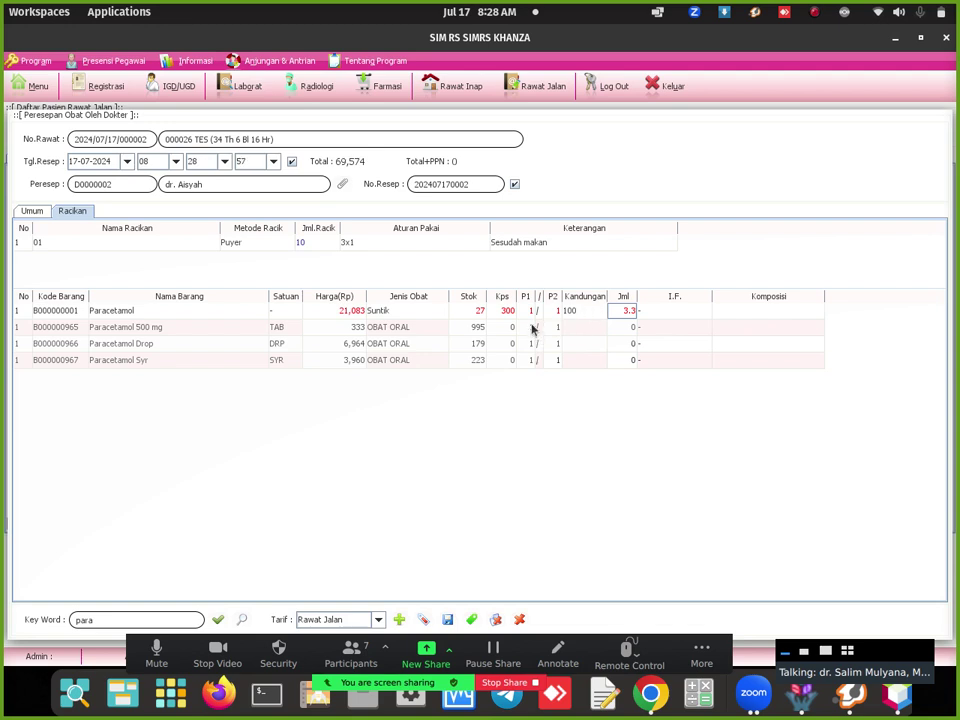
Set Paracetamol's dose ratio to 1/2 and quantity to 5, giving content 150.0.
{"action": "left_click", "coordinate": [553, 312]}
{"action": "type", "text": "2"}
{"action": "key", "text": "Return"}
{"action": "double_click", "coordinate": [620, 311]}
{"action": "left_click_drag", "start_coordinate": [616, 311], "coordinate": [638, 320]}
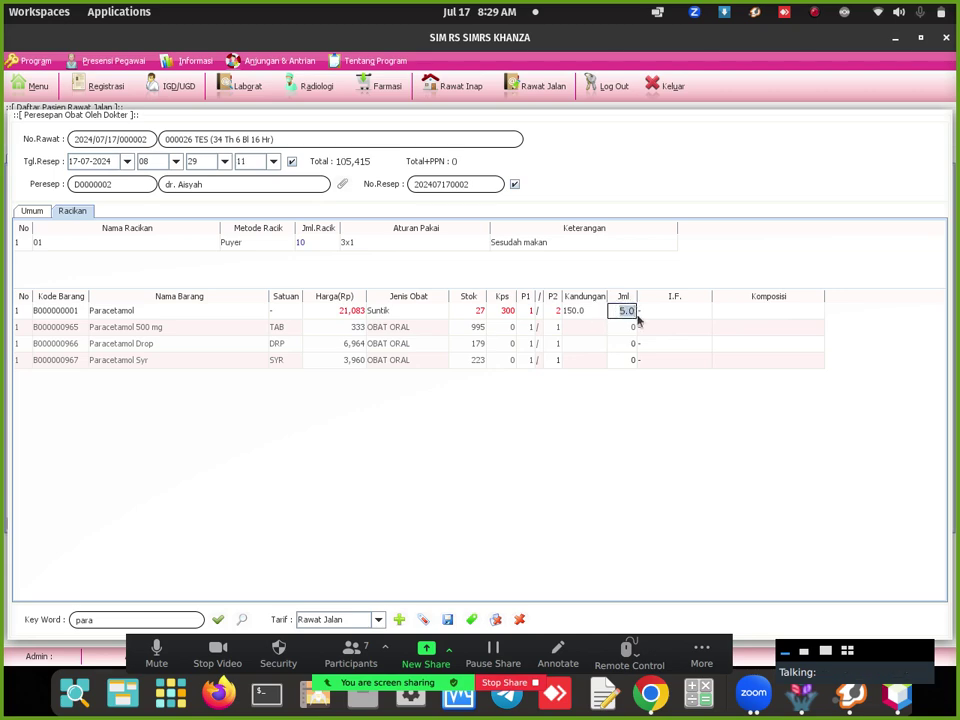
{"action": "type", "text": "5"}
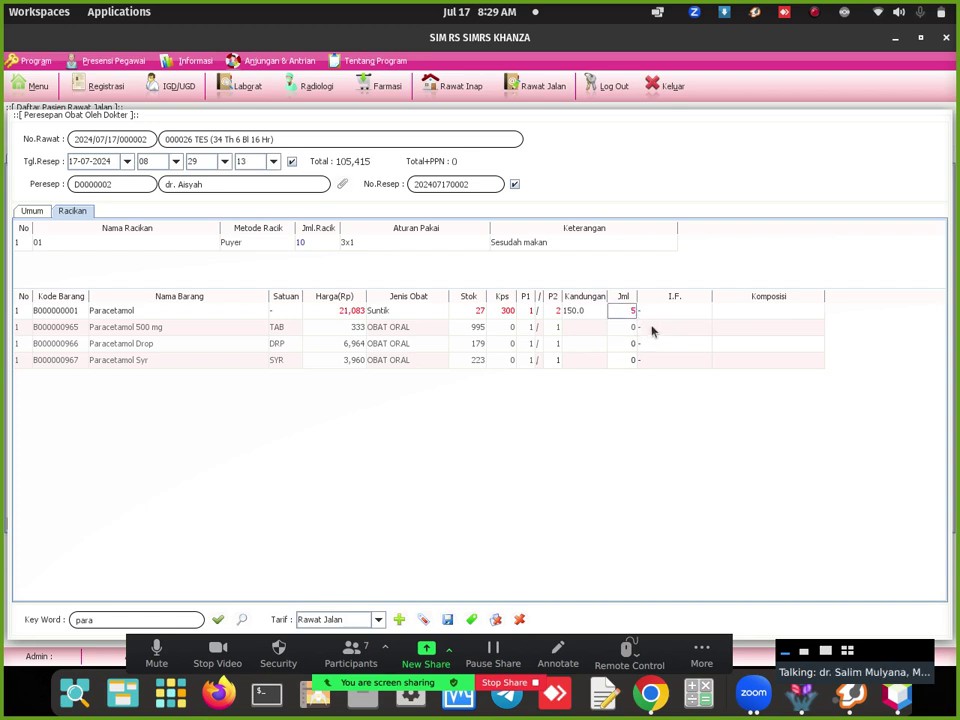
{"action": "left_click", "coordinate": [653, 328]}
{"action": "double_click", "coordinate": [593, 312]}
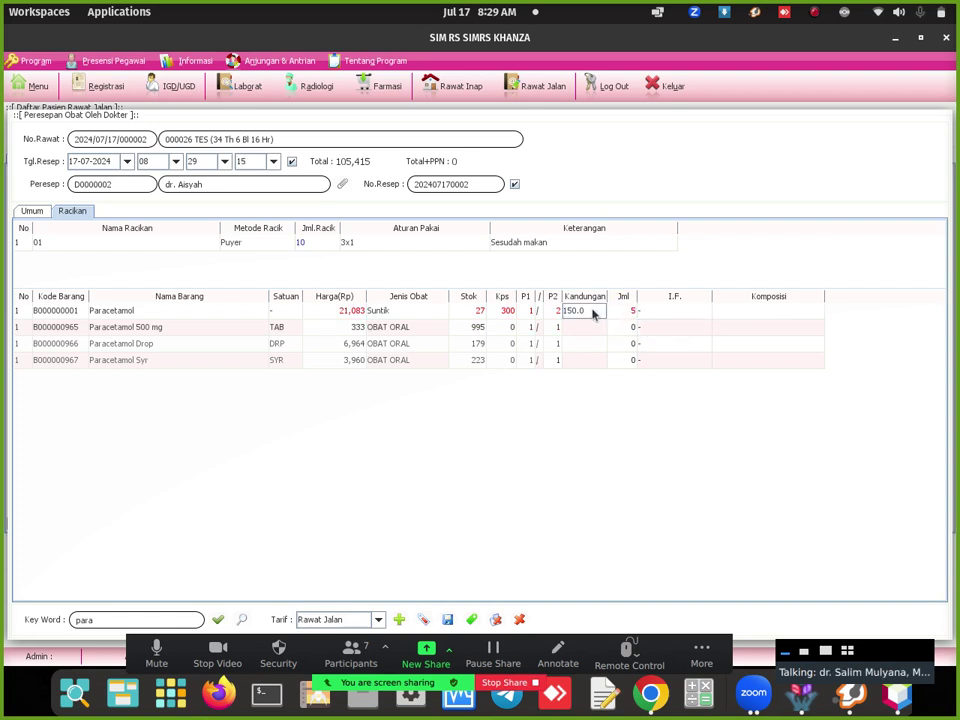
{"action": "double_click", "coordinate": [559, 315]}
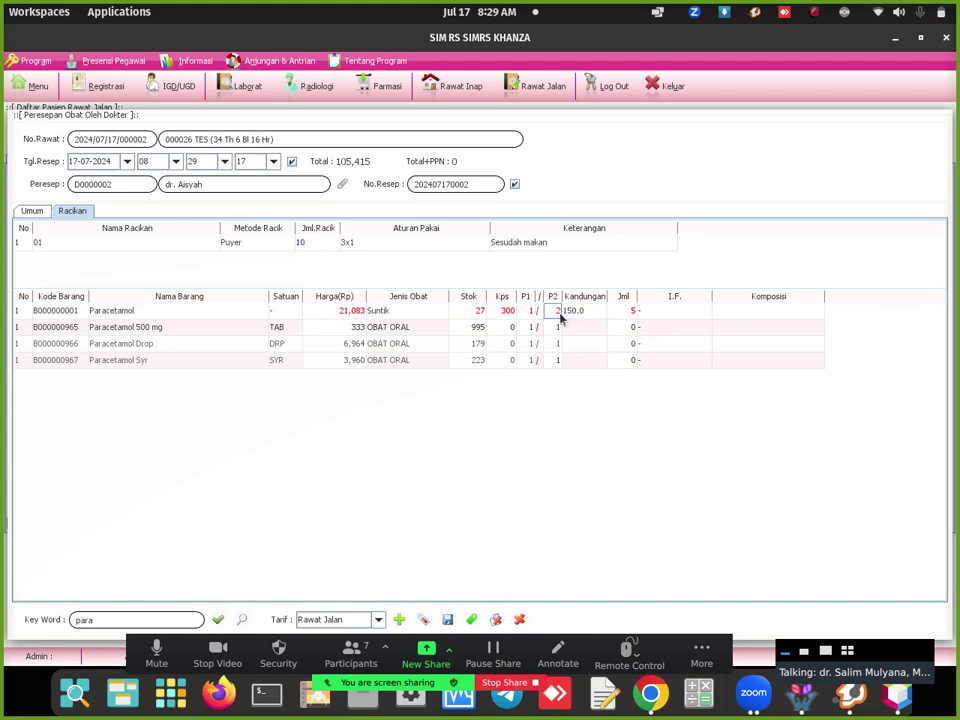
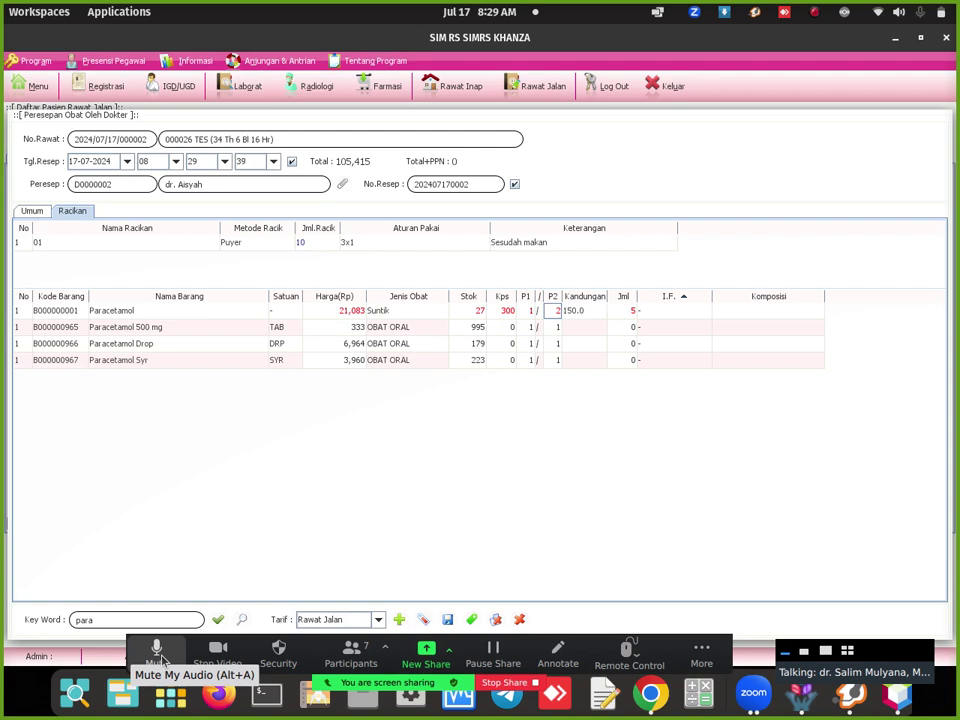
Change Paracetamol's content in the compound prescription to 200.
{"action": "double_click", "coordinate": [584, 311]}
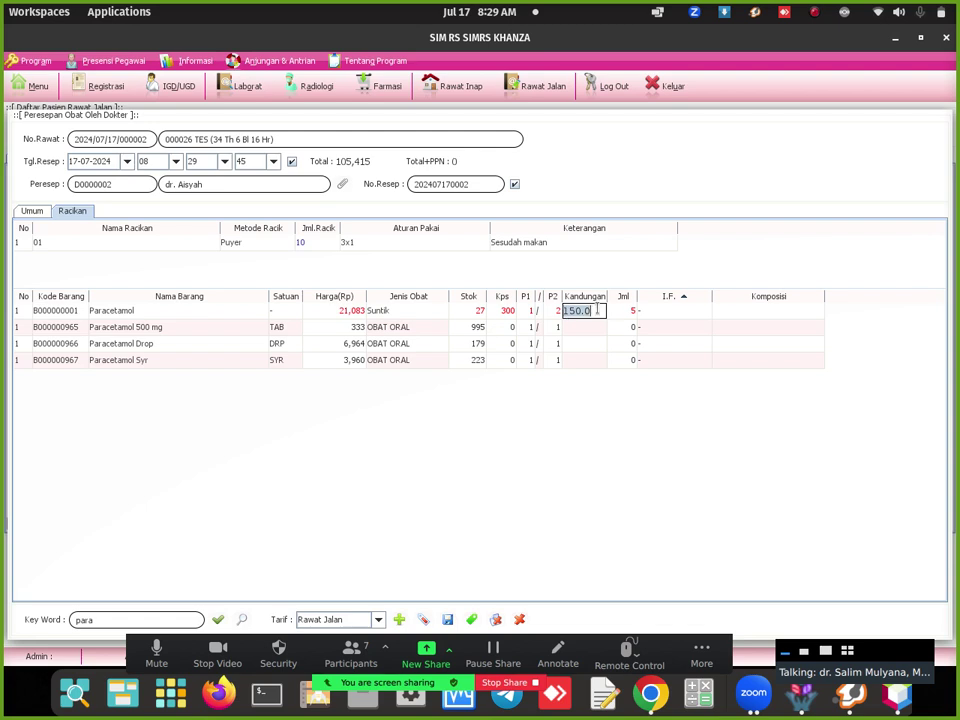
{"action": "double_click", "coordinate": [607, 311]}
{"action": "type", "text": "00"}
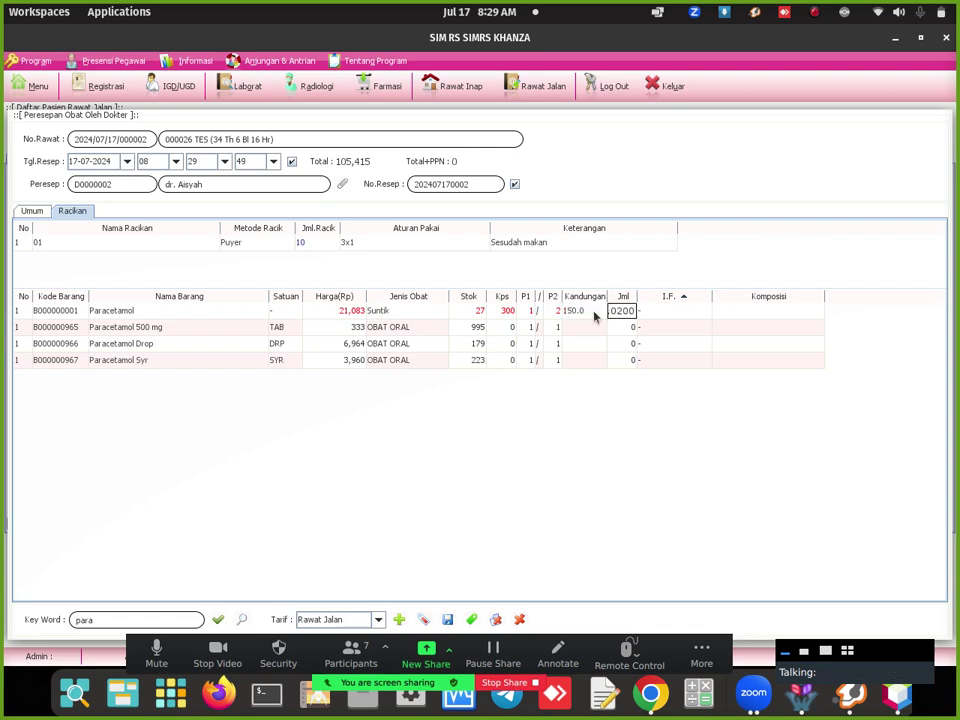
{"action": "double_click", "coordinate": [592, 312]}
{"action": "left_click_drag", "start_coordinate": [591, 311], "coordinate": [530, 311]}
{"action": "type", "text": "200"}
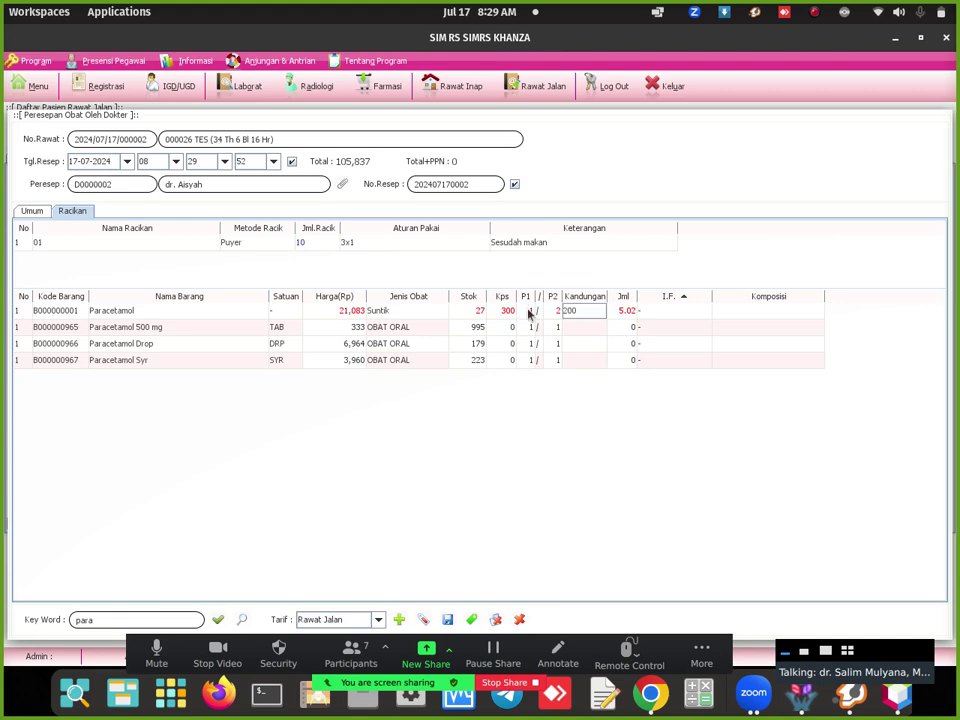
{"action": "key", "text": "Tab"}
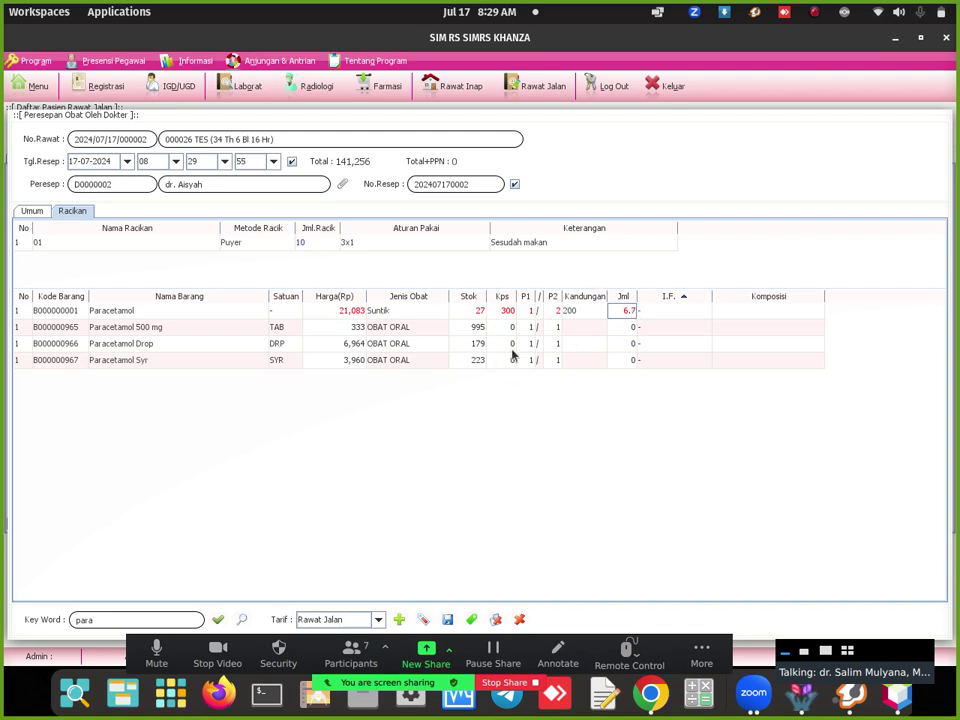
Search 'amox', add 5 Amoxsan 500 mg, and close the form to prompt saving.
{"action": "left_click", "coordinate": [558, 327]}
{"action": "left_click", "coordinate": [558, 343]}
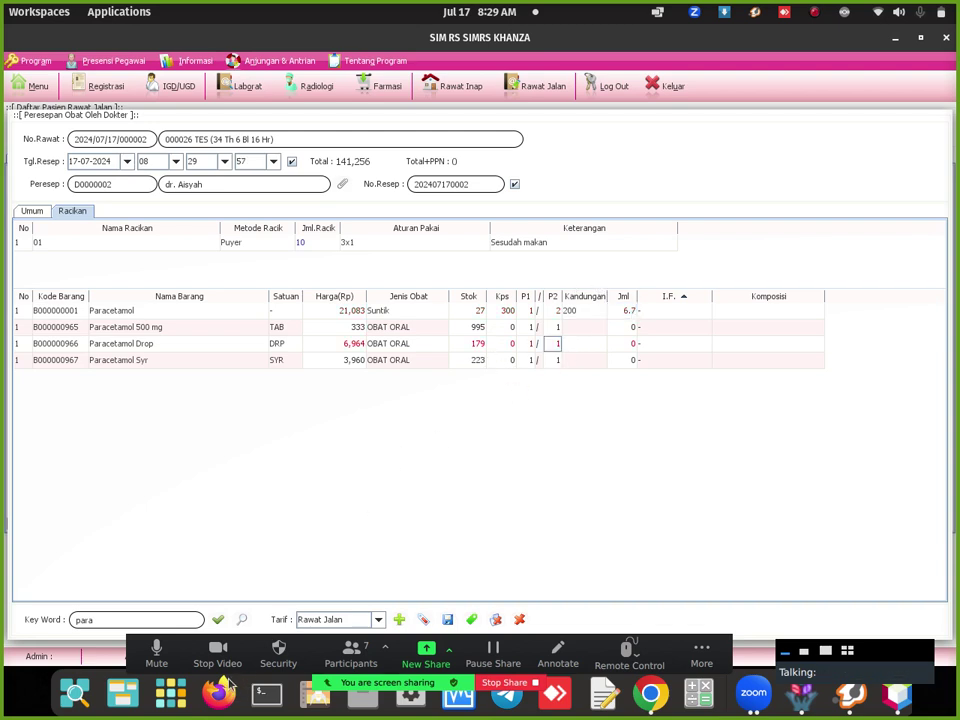
{"action": "left_click_drag", "start_coordinate": [192, 617], "coordinate": [2, 604]}
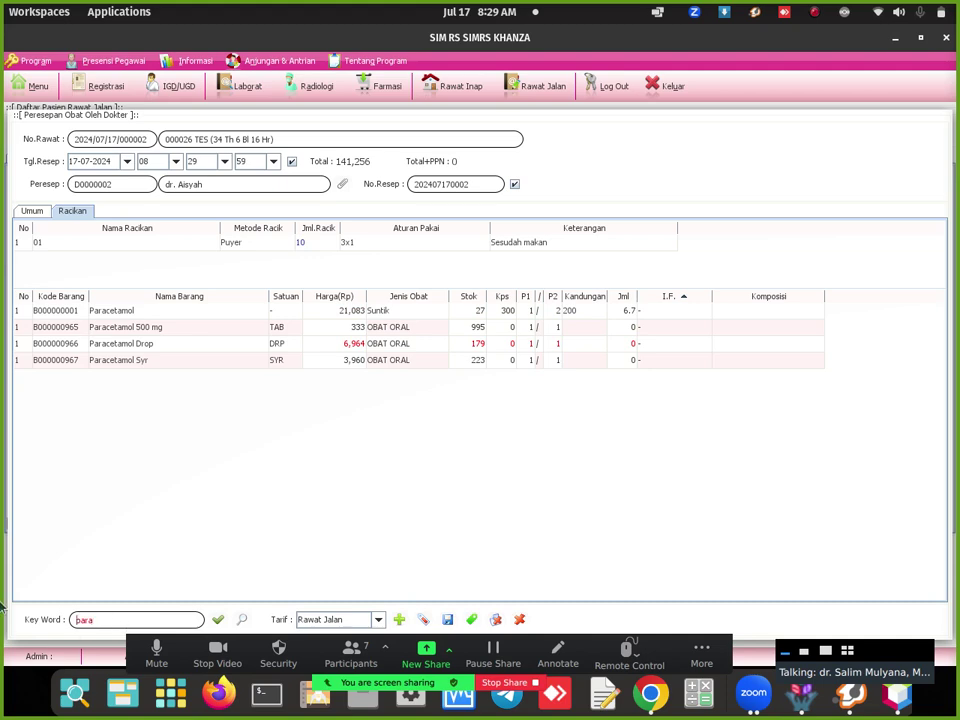
{"action": "type", "text": "amox"}
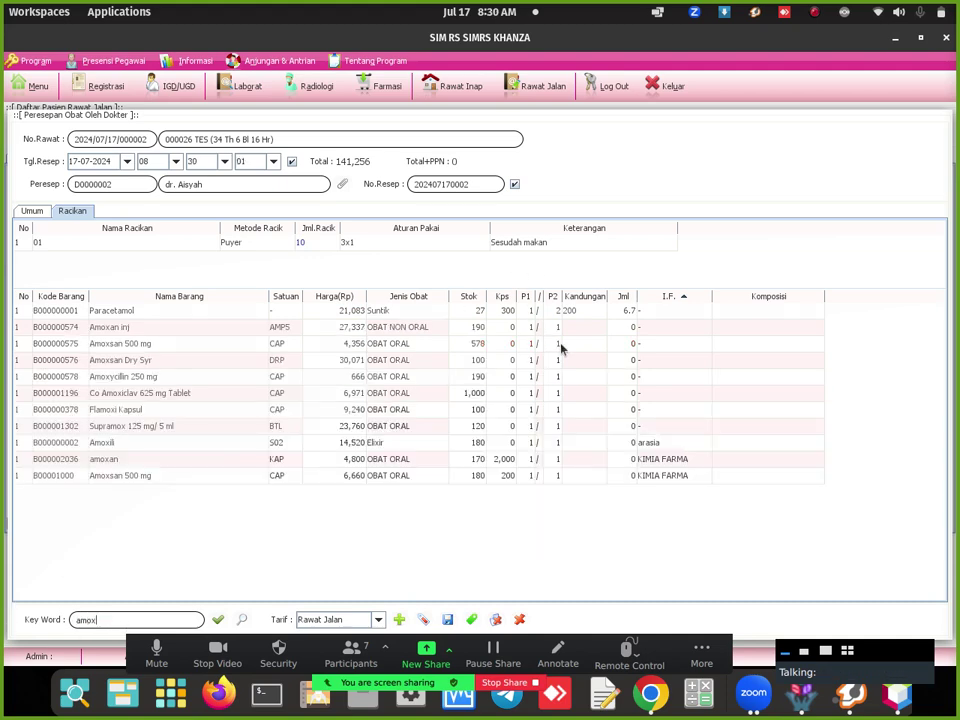
{"action": "left_click", "coordinate": [630, 344]}
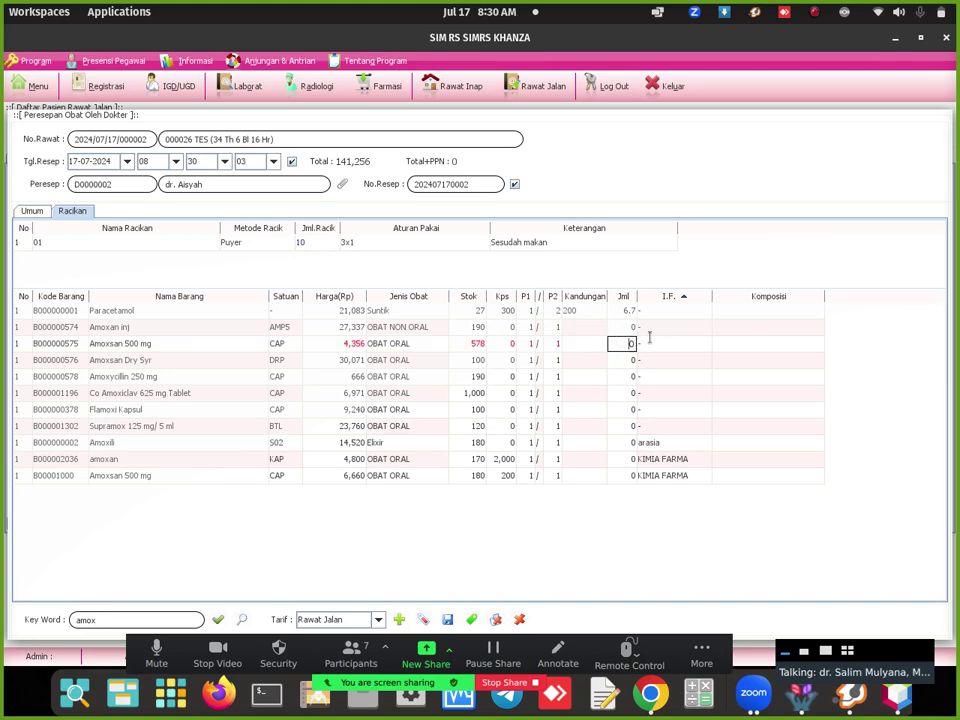
{"action": "type", "text": "5"}
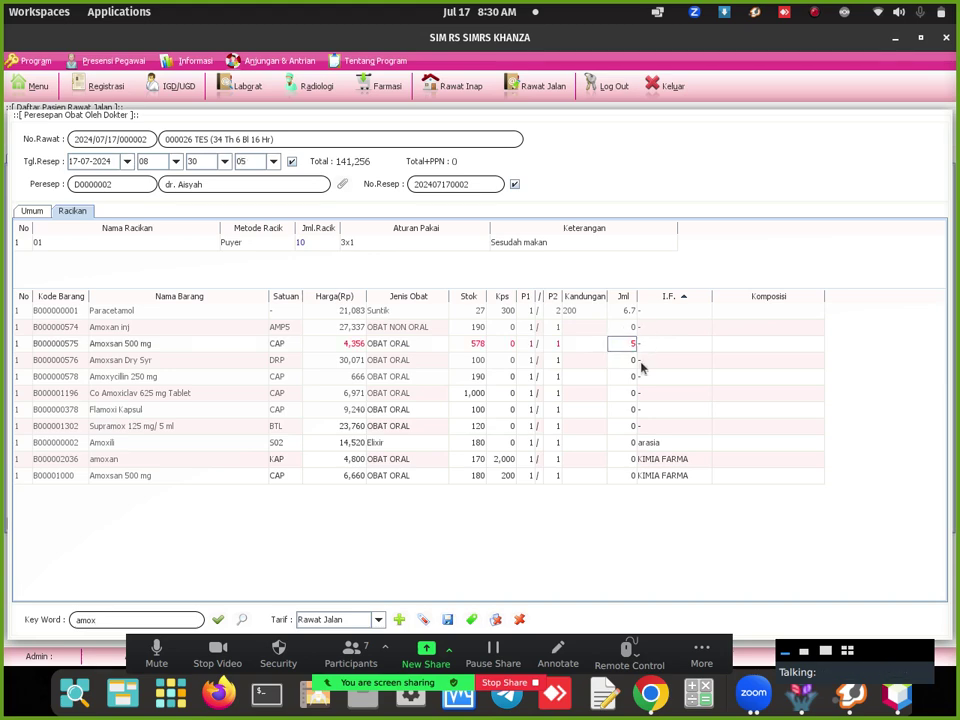
{"action": "left_click", "coordinate": [447, 619]}
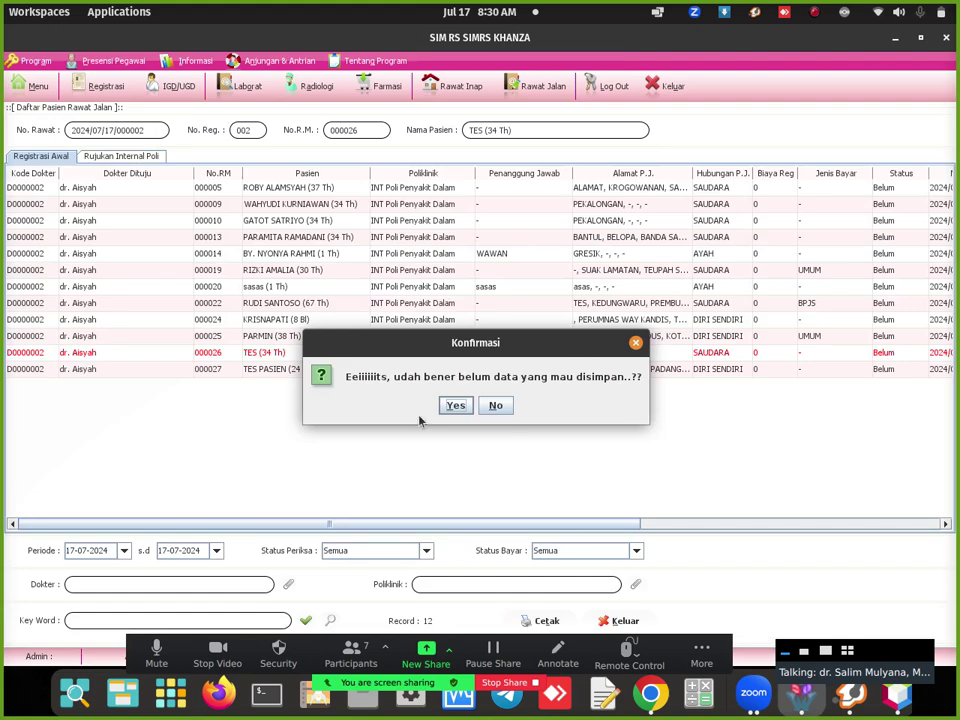
Save the prescription and reopen the TES PASIEN outpatient treatment form.
{"action": "left_click", "coordinate": [454, 406]}
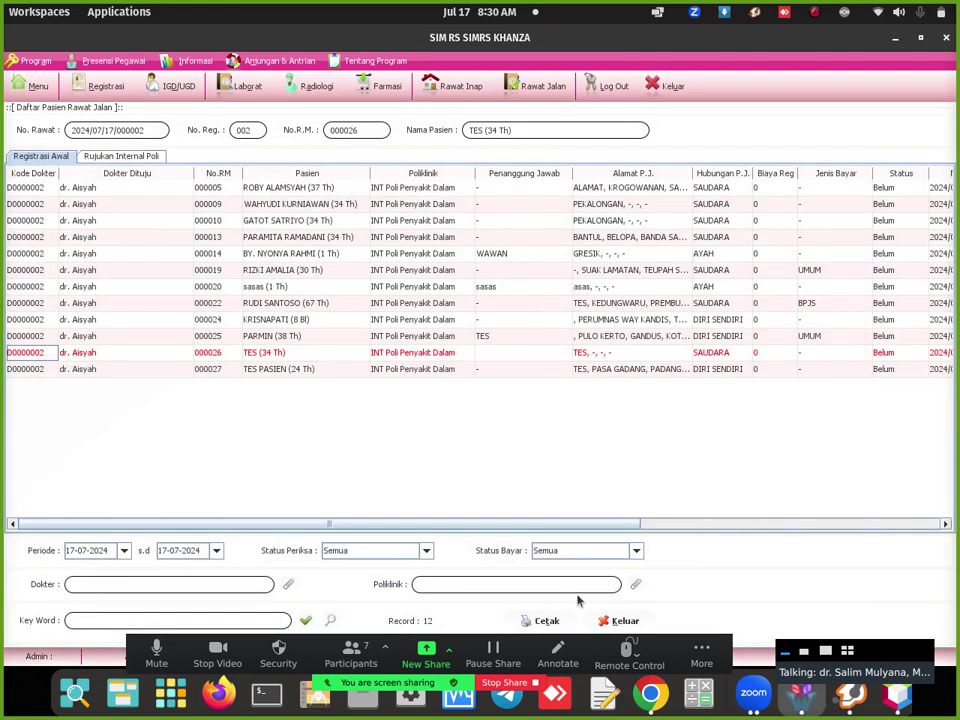
{"action": "left_click", "coordinate": [612, 621]}
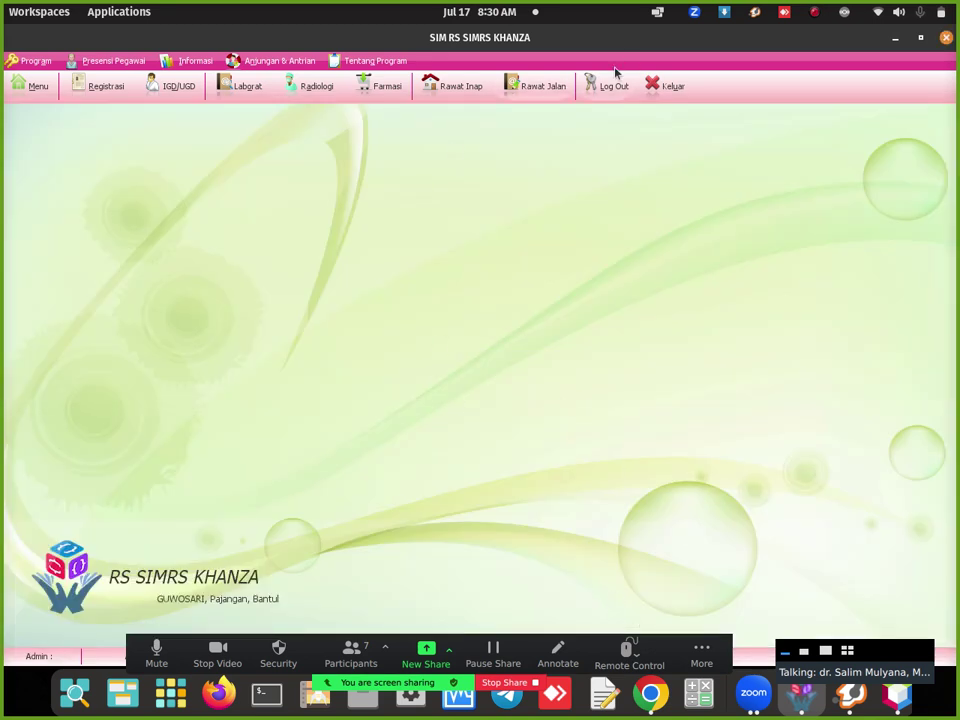
{"action": "left_click", "coordinate": [549, 90]}
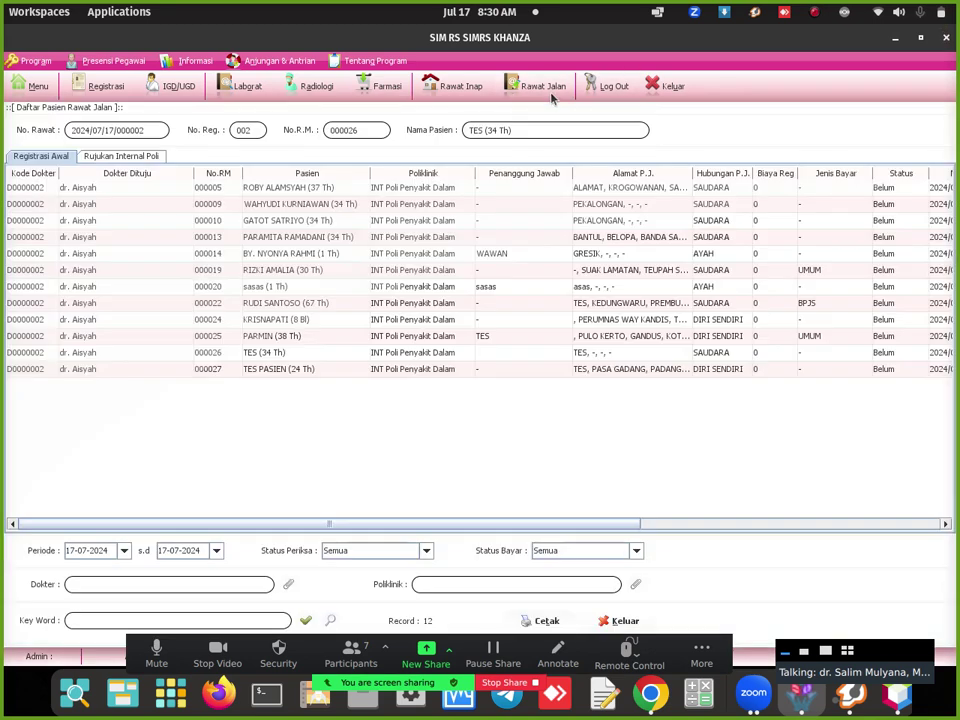
{"action": "double_click", "coordinate": [28, 369]}
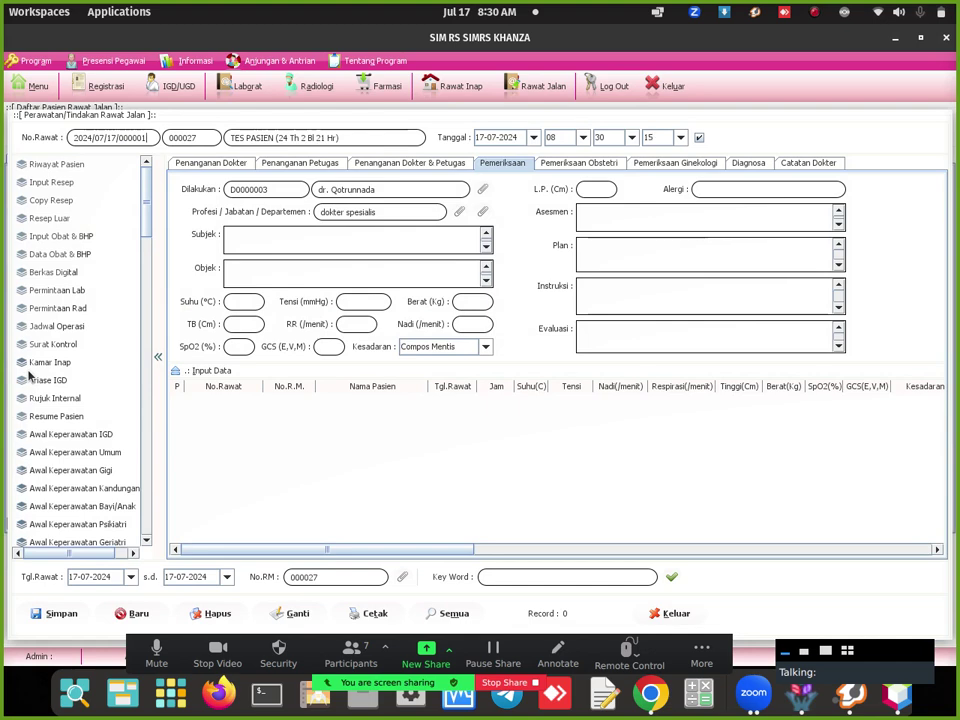
In the medical resume, set D0000003 as responsible doctor and check the empty complaint history.
{"action": "left_click", "coordinate": [72, 419]}
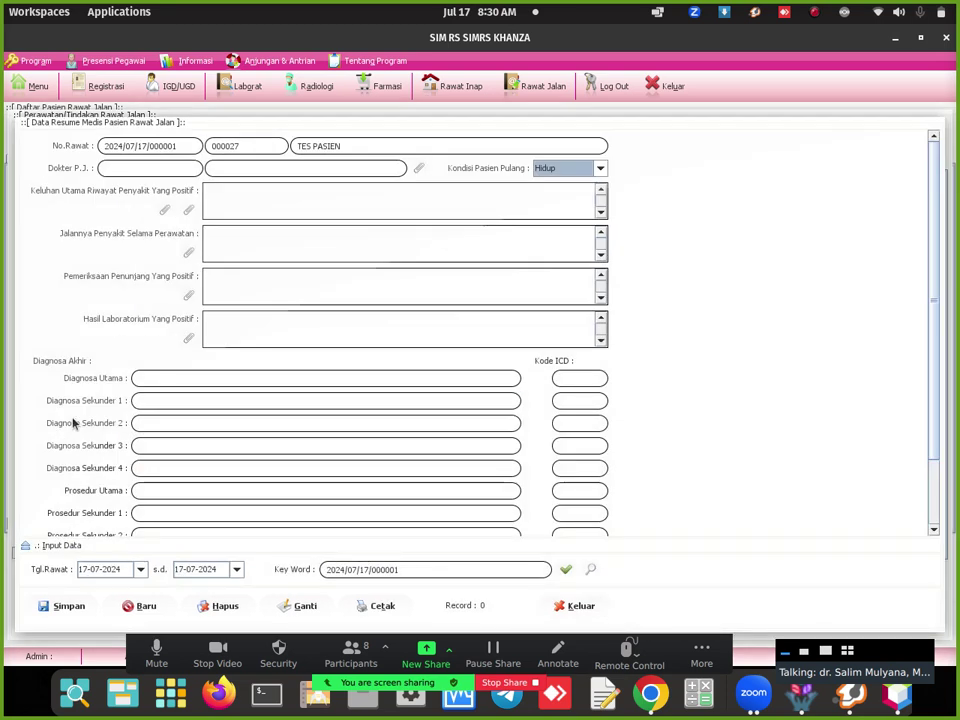
{"action": "left_click", "coordinate": [418, 169]}
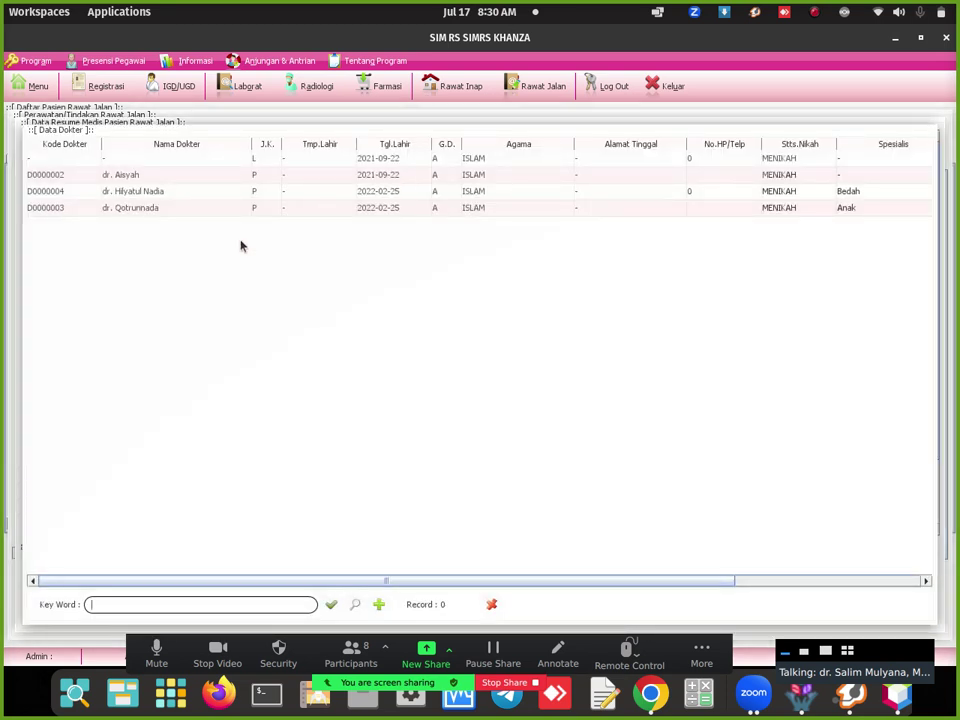
{"action": "double_click", "coordinate": [167, 208]}
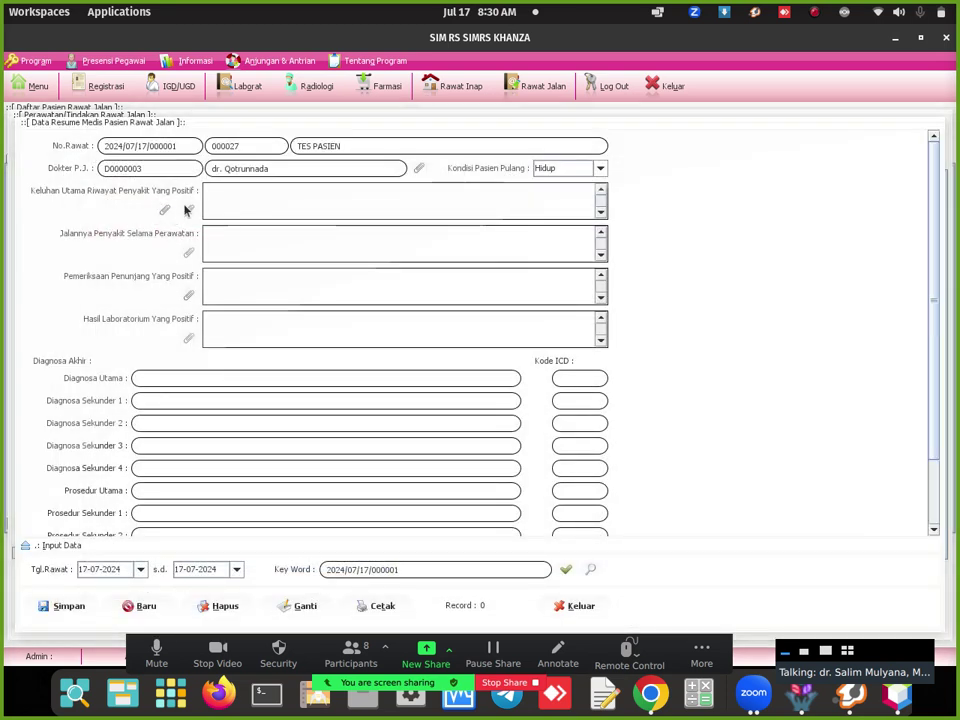
{"action": "left_click", "coordinate": [188, 209]}
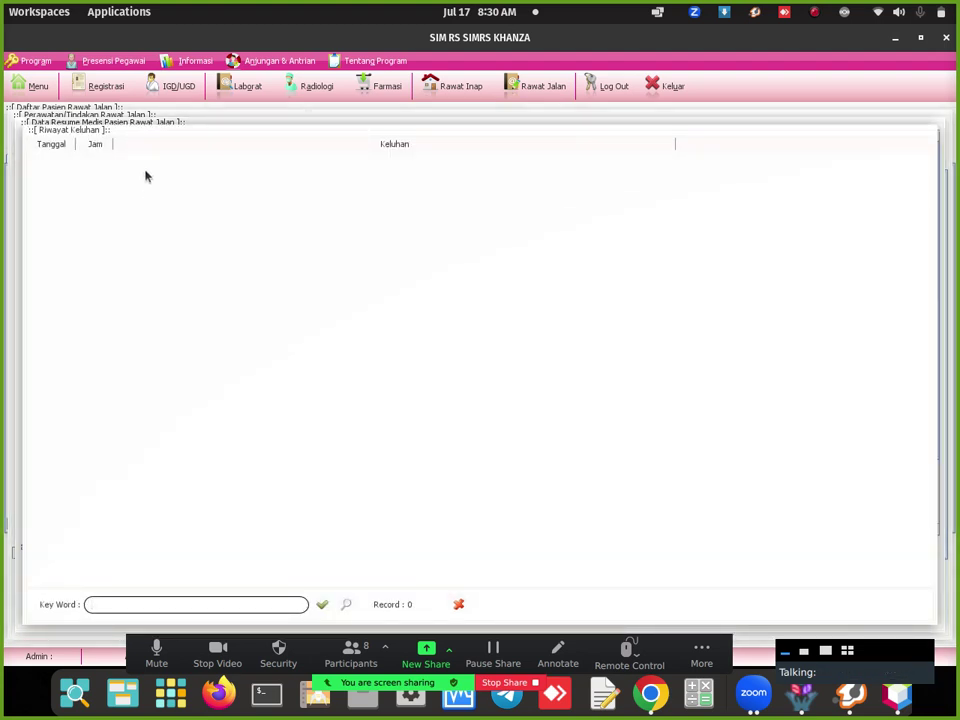
{"action": "left_click", "coordinate": [460, 605]}
Review the resume records and close the medical resume window.
{"action": "scroll", "coordinate": [311, 440], "scroll_direction": "down", "scroll_amount": 1}
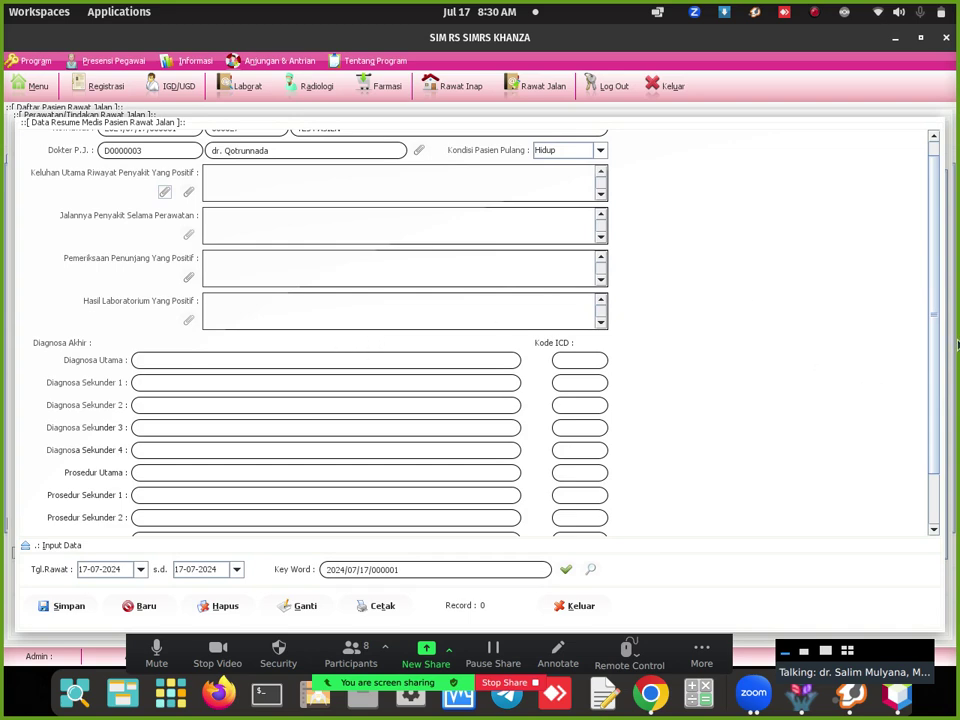
{"action": "left_click_drag", "start_coordinate": [934, 375], "coordinate": [686, 437]}
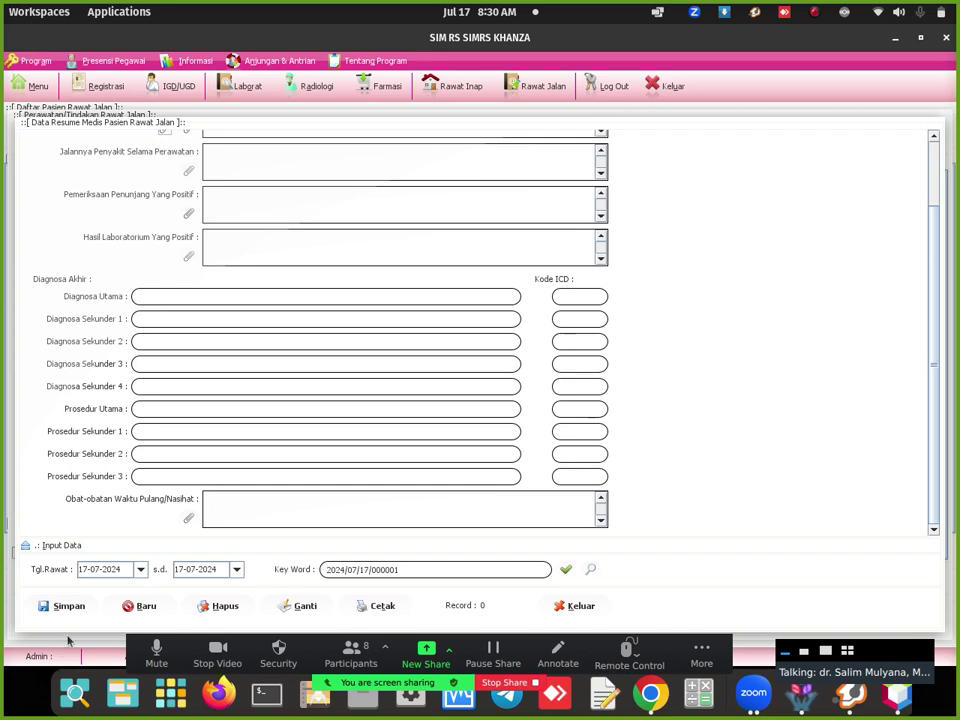
{"action": "left_click", "coordinate": [27, 545]}
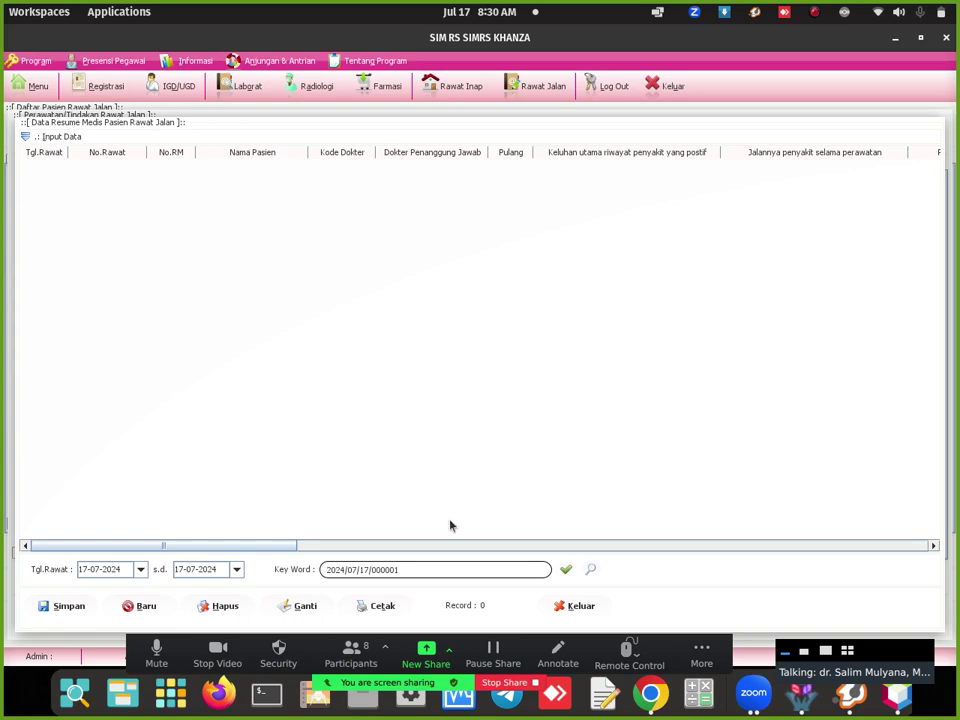
{"action": "left_click", "coordinate": [576, 605]}
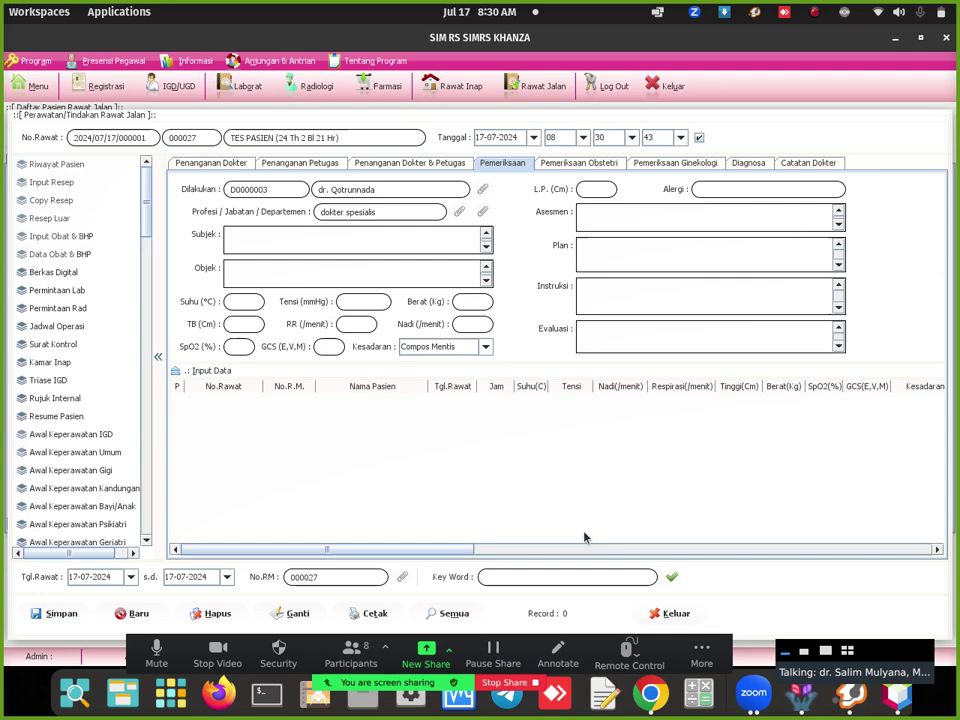
Open the inpatient list and filter it by a chosen DPJP doctor.
{"action": "left_click", "coordinate": [456, 86]}
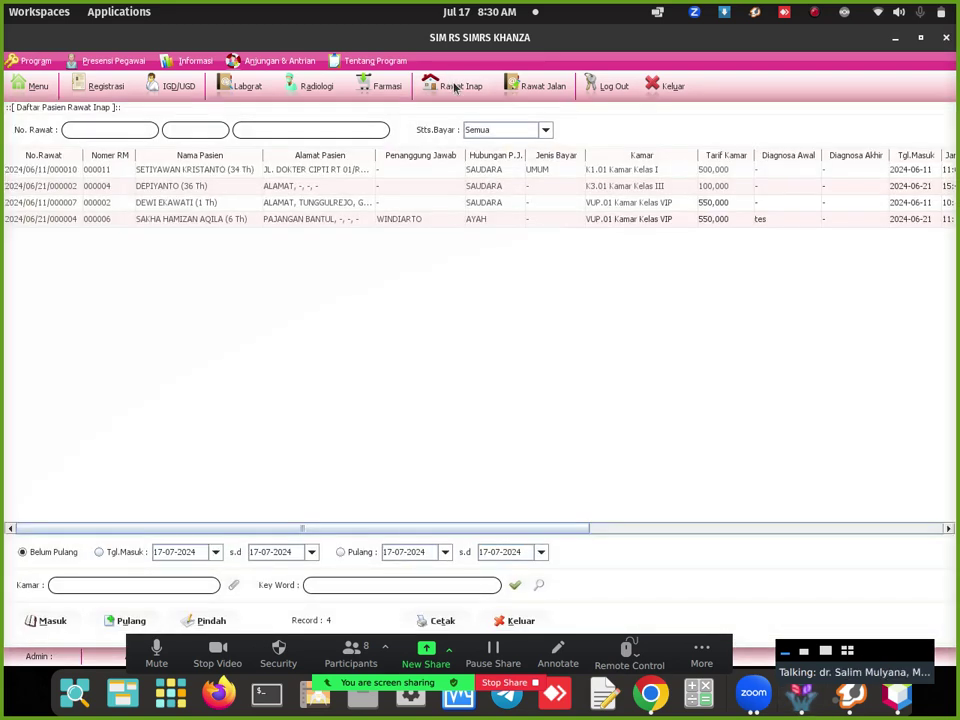
{"action": "left_click", "coordinate": [39, 222]}
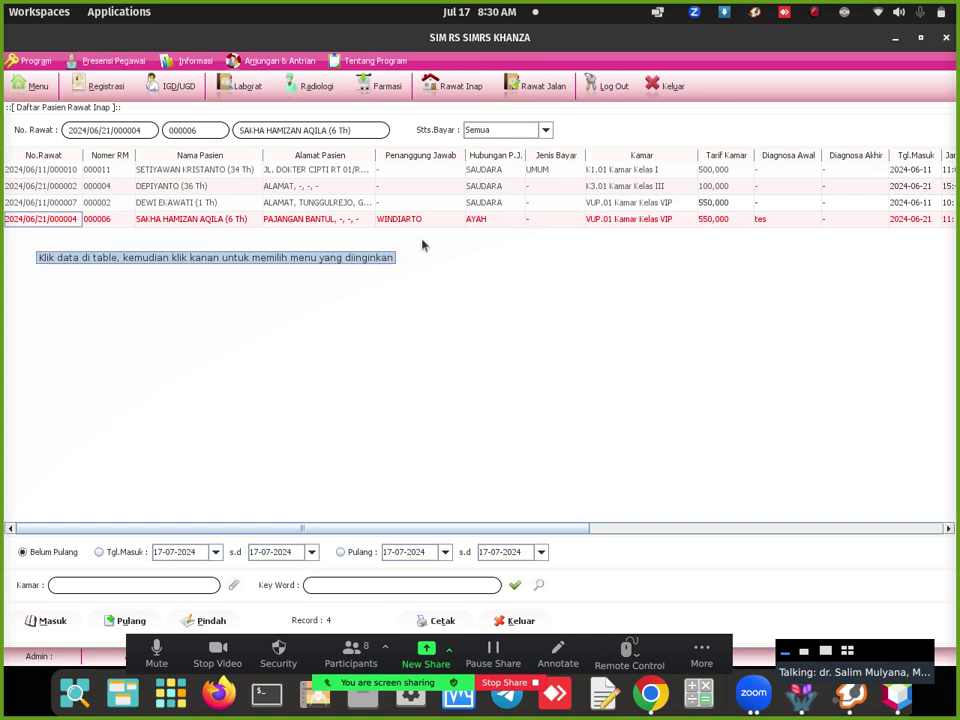
{"action": "right_click", "coordinate": [229, 286]}
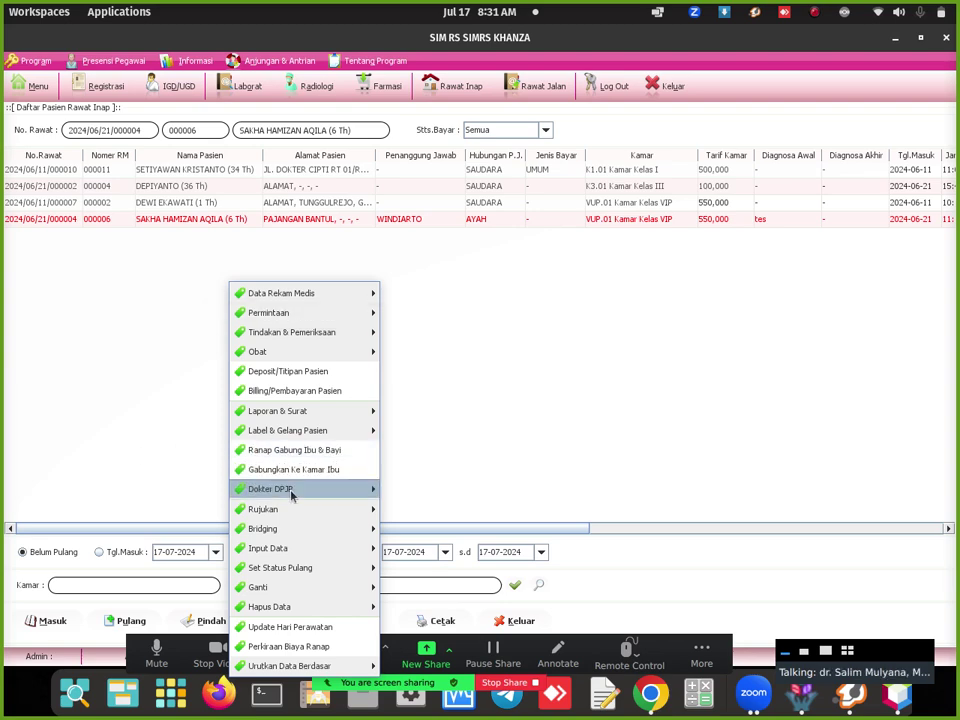
{"action": "mouse_move", "coordinate": [374, 489]}
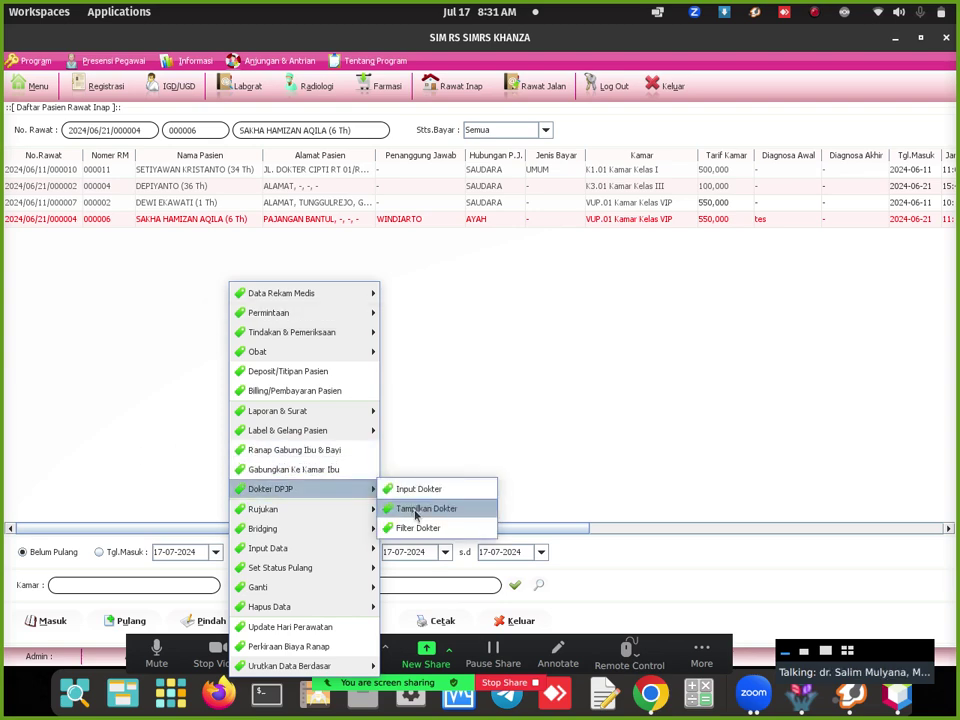
{"action": "left_click", "coordinate": [428, 526]}
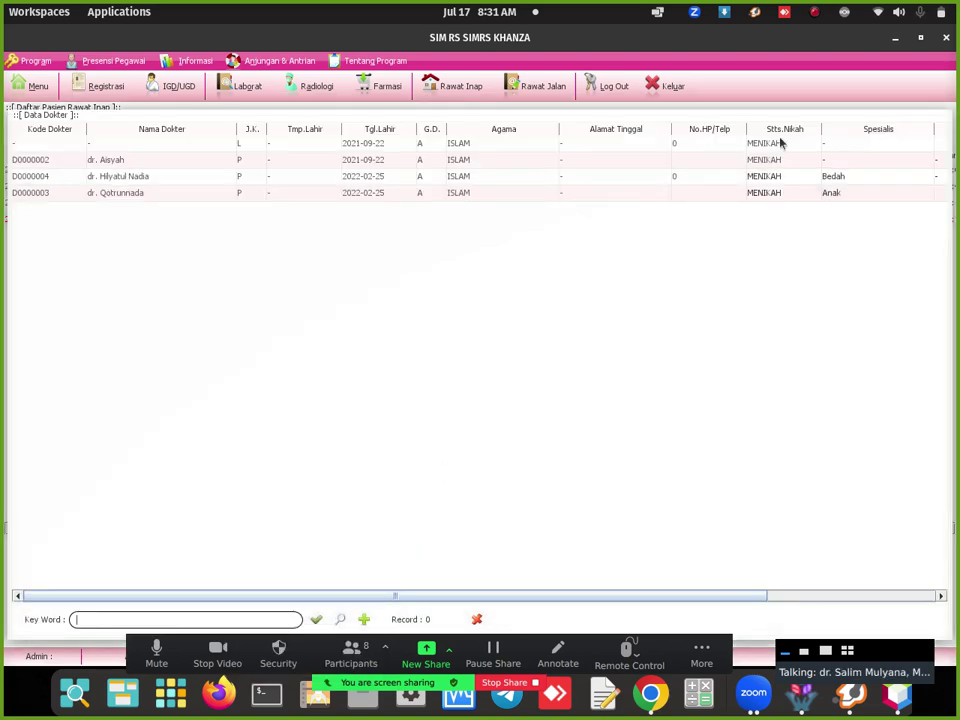
{"action": "double_click", "coordinate": [145, 162]}
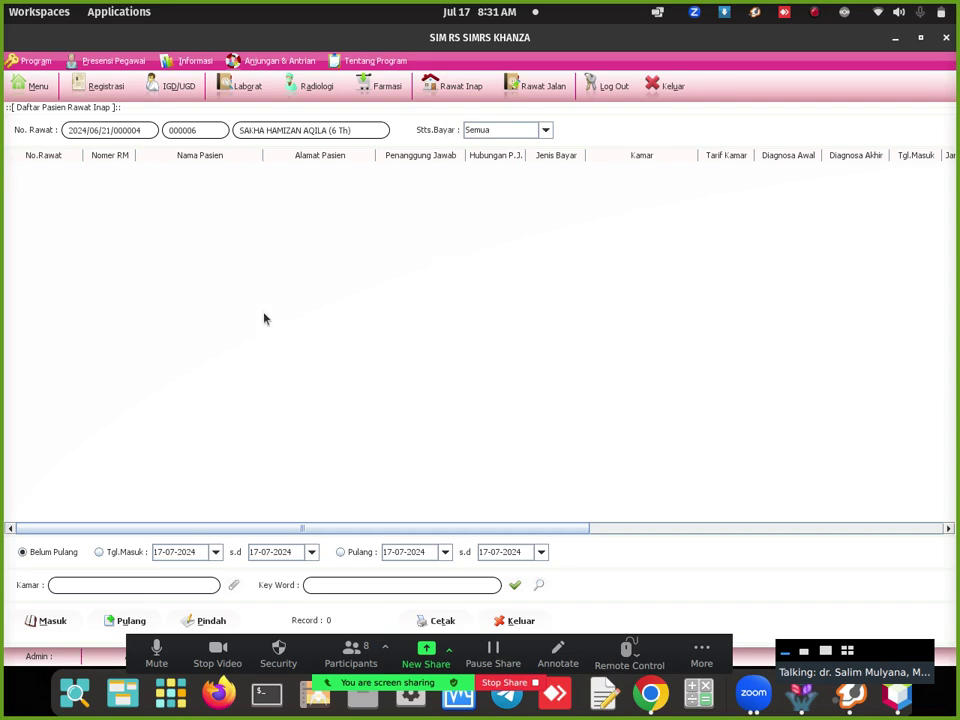
Refresh the list and open the care form for the last inpatient.
{"action": "left_click", "coordinate": [540, 585]}
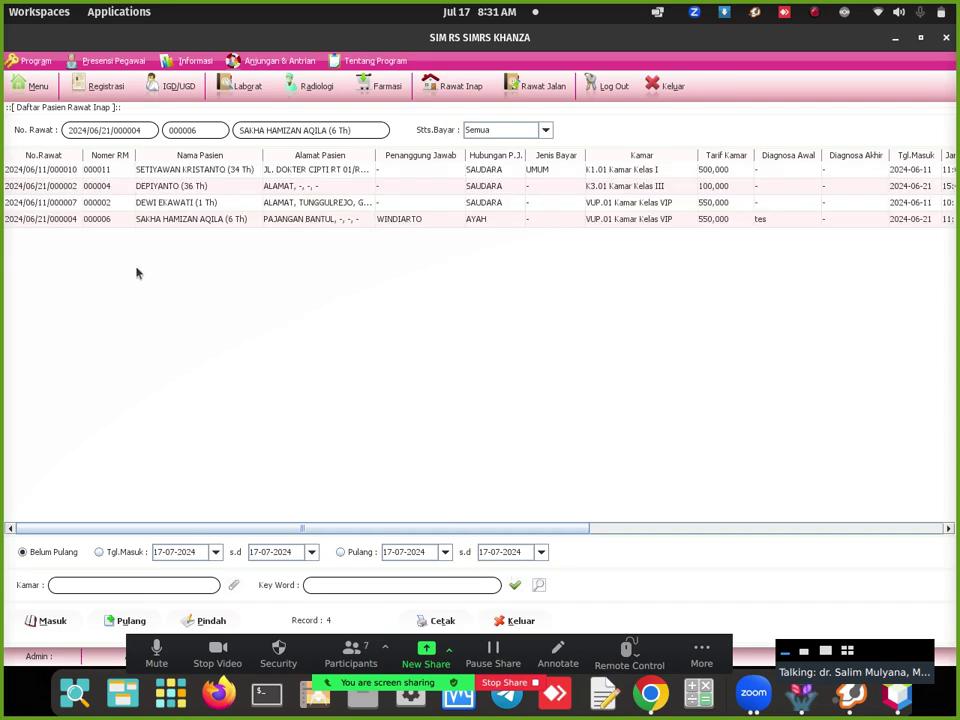
{"action": "left_click", "coordinate": [41, 221]}
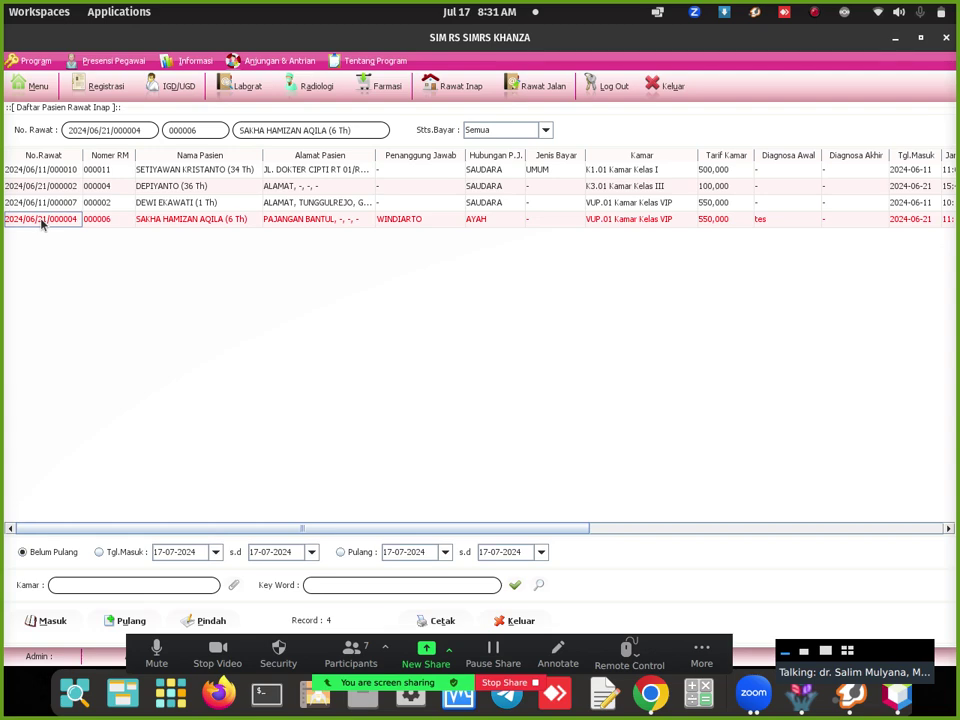
{"action": "double_click", "coordinate": [41, 221]}
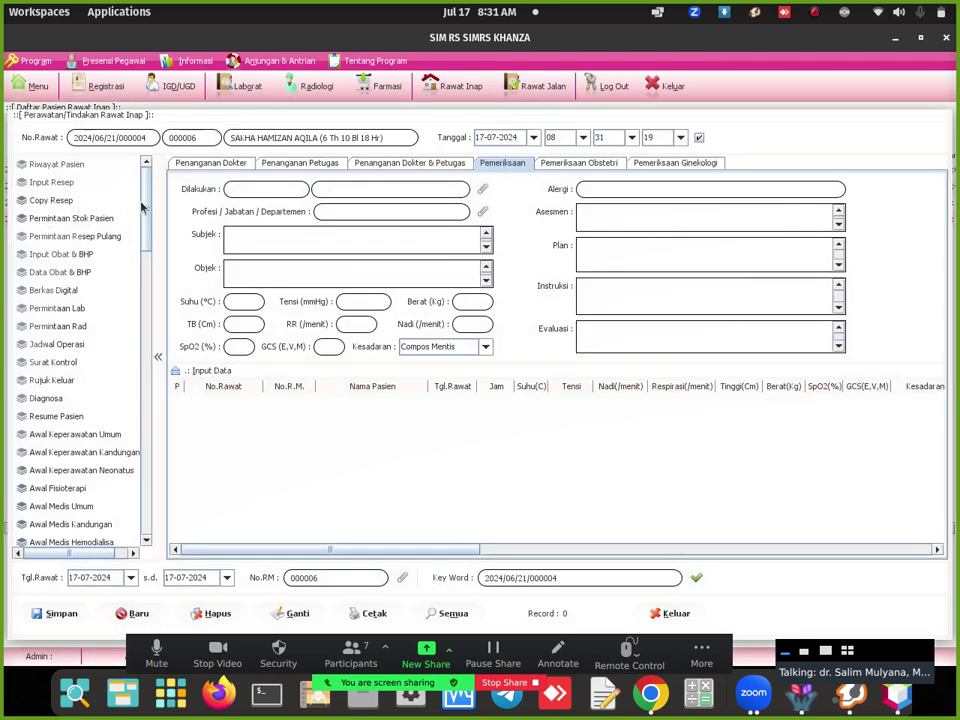
{"action": "scroll", "coordinate": [110, 160], "scroll_direction": "down", "scroll_amount": 5}
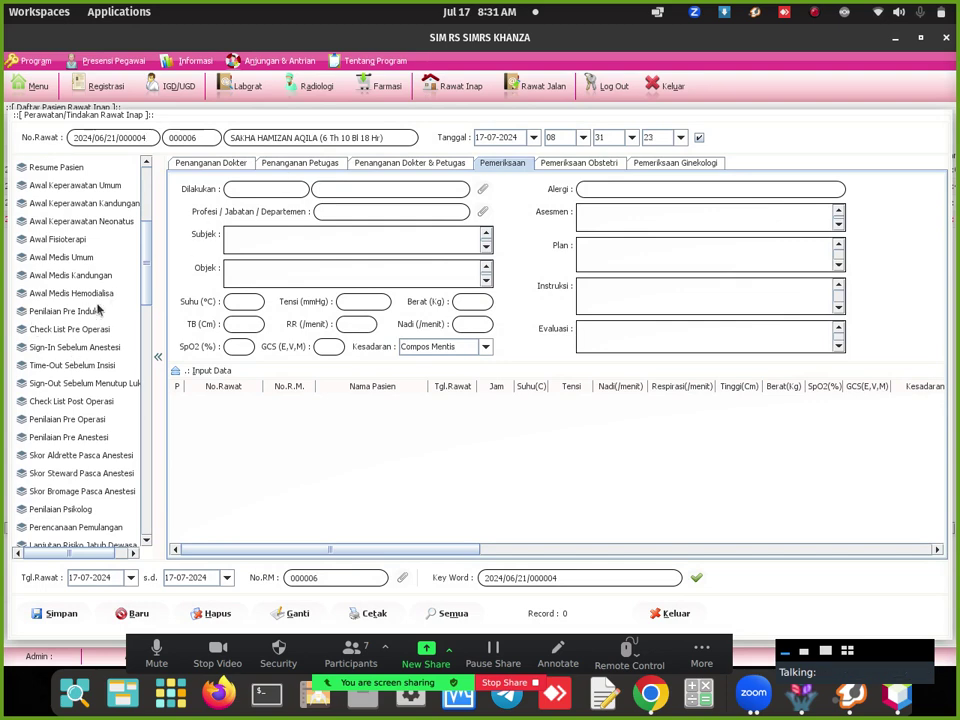
{"action": "scroll", "coordinate": [147, 270], "scroll_direction": "up", "scroll_amount": 5}
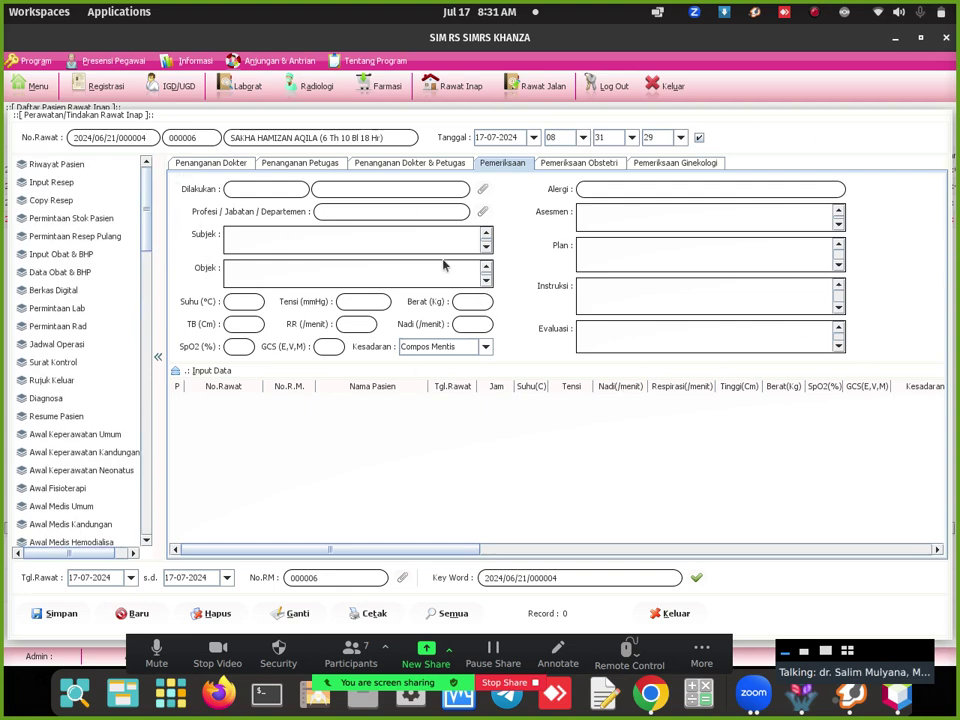
{"action": "left_click", "coordinate": [220, 163]}
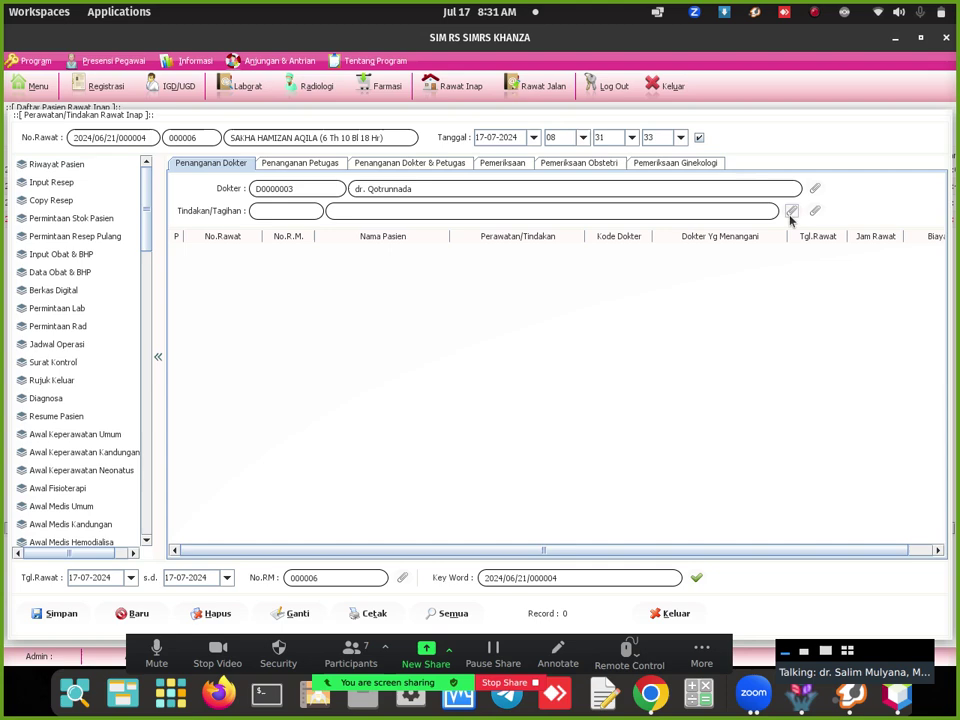
{"action": "left_click", "coordinate": [790, 212]}
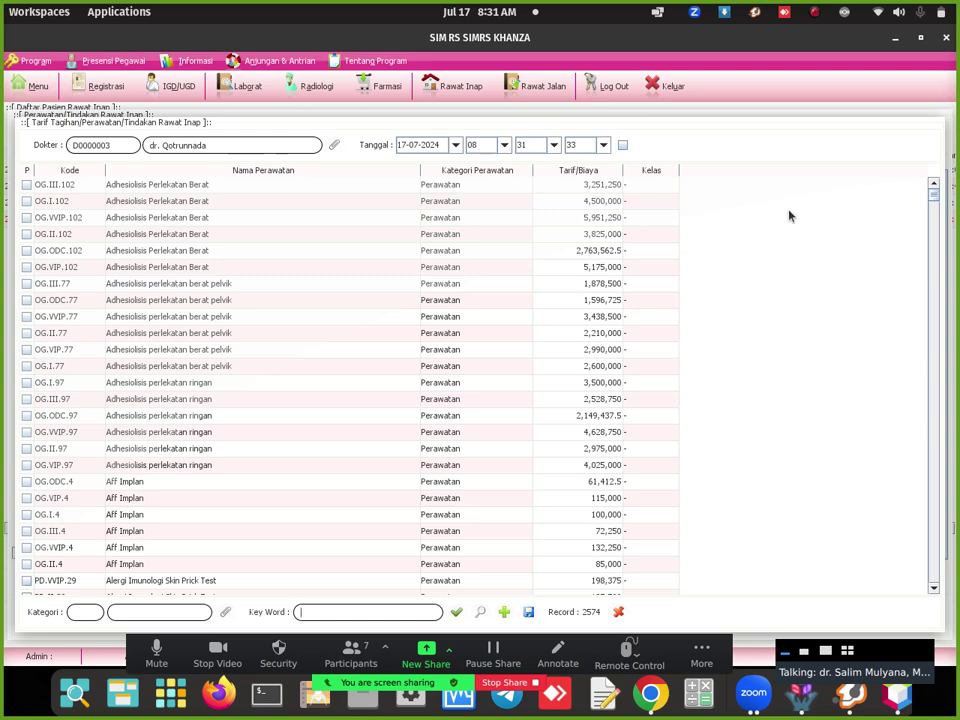
{"action": "left_click", "coordinate": [618, 611]}
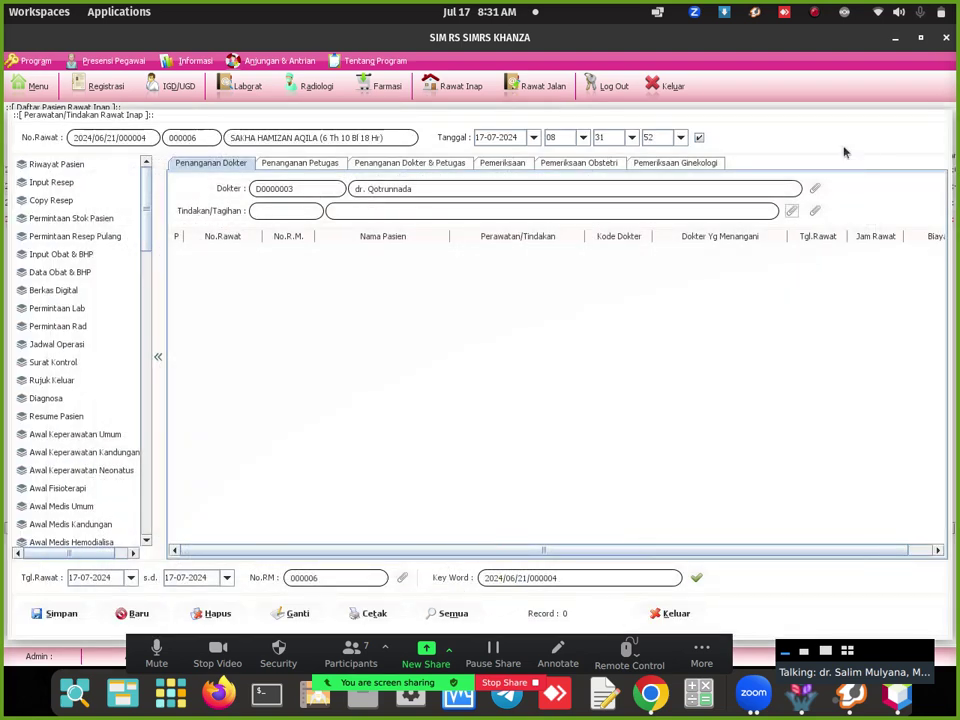
{"action": "left_click", "coordinate": [499, 162]}
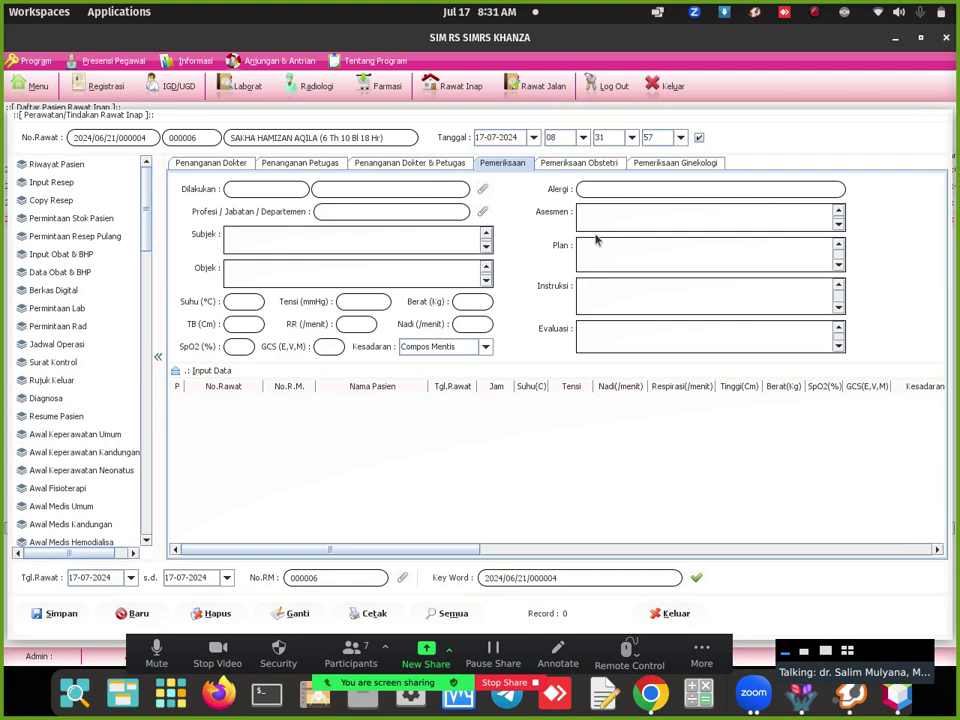
{"action": "left_click", "coordinate": [50, 309]}
{"action": "left_click", "coordinate": [562, 613]}
Open and close the radiology request and drug prescription forms.
{"action": "left_click", "coordinate": [56, 326]}
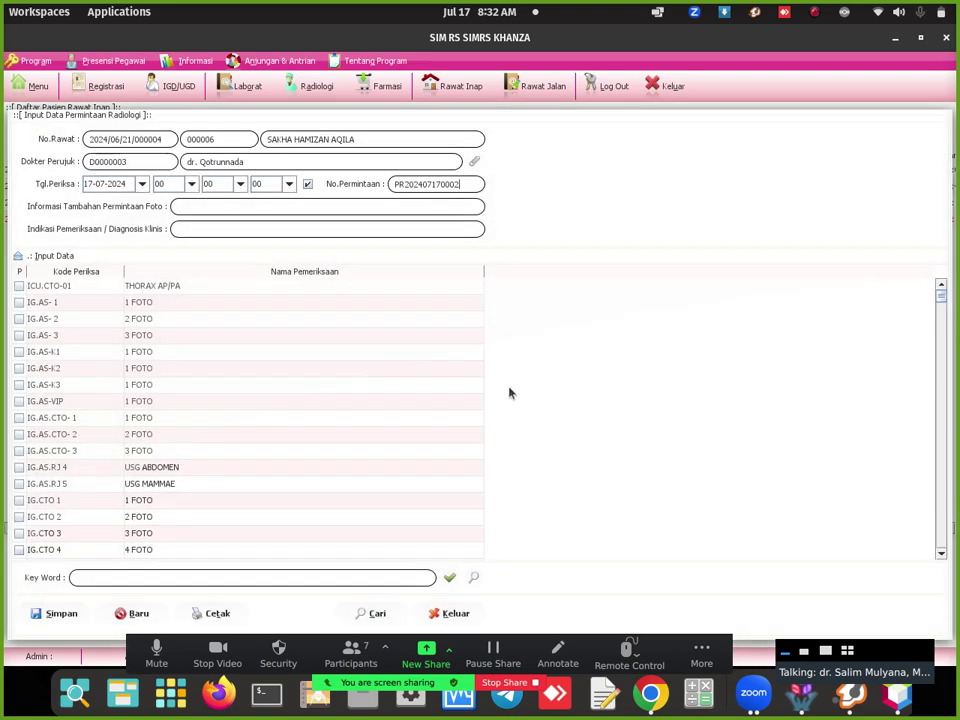
{"action": "left_click", "coordinate": [460, 612]}
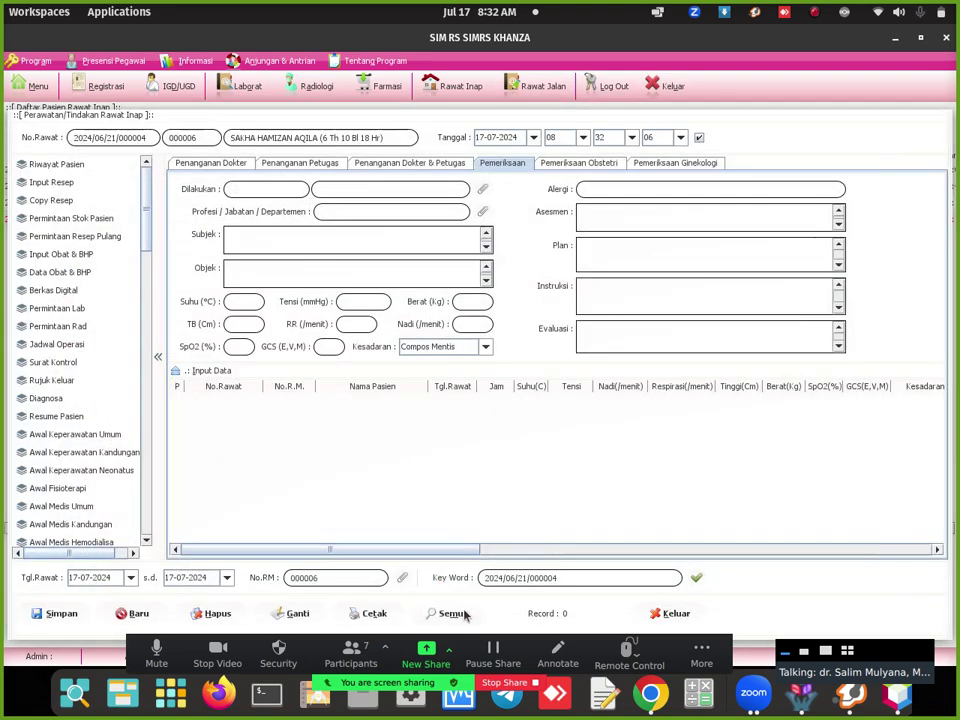
{"action": "left_click", "coordinate": [38, 183]}
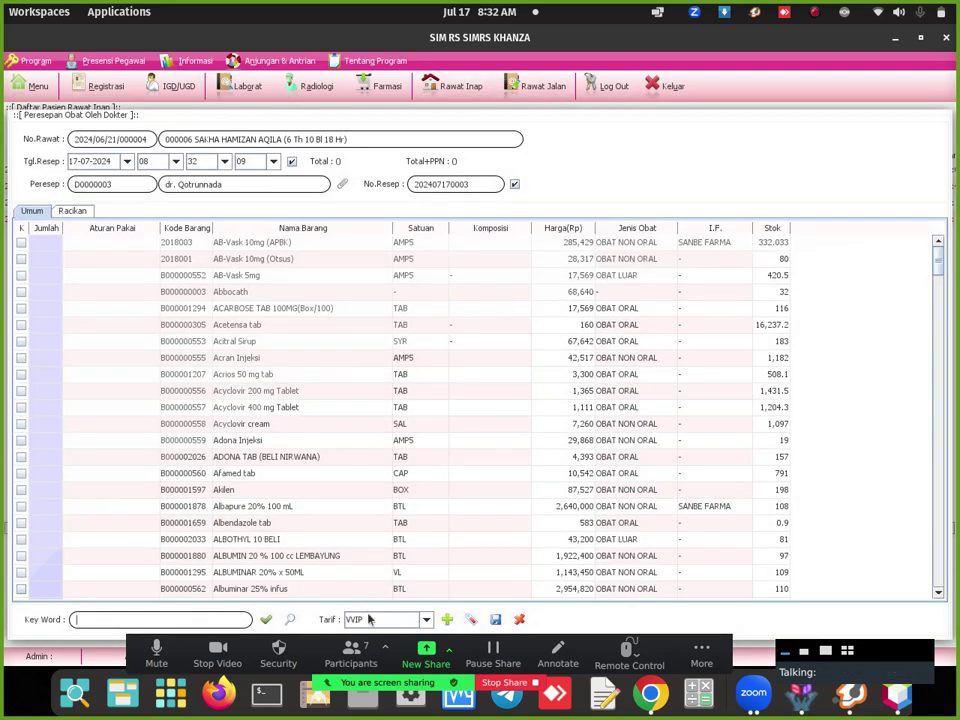
{"action": "left_click", "coordinate": [519, 619]}
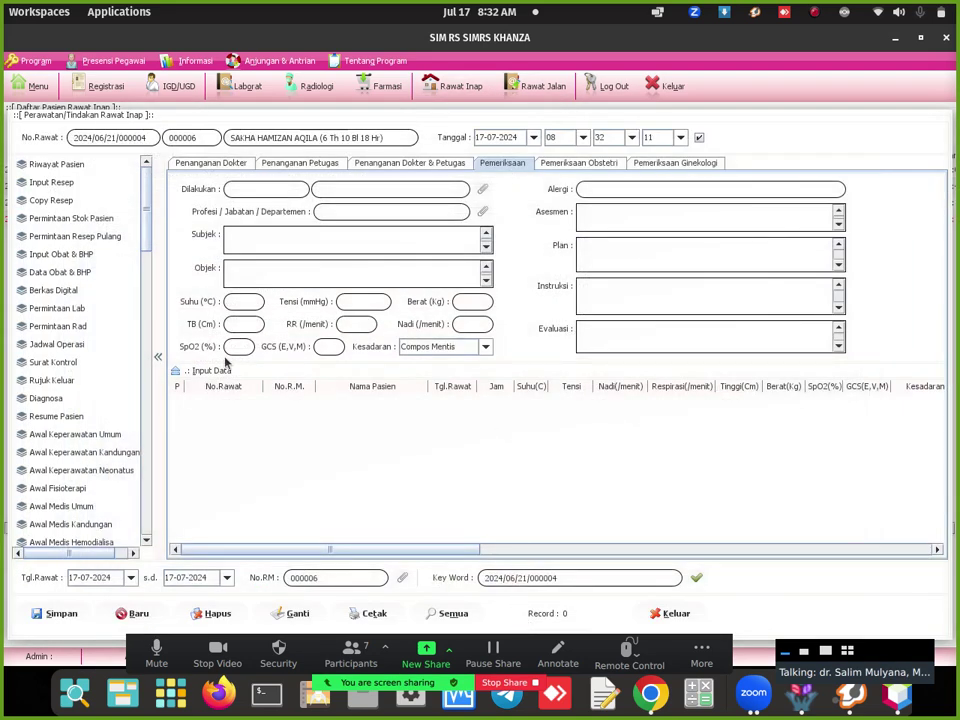
Open and close the inpatient medical summary, then close the care form.
{"action": "left_click", "coordinate": [47, 418]}
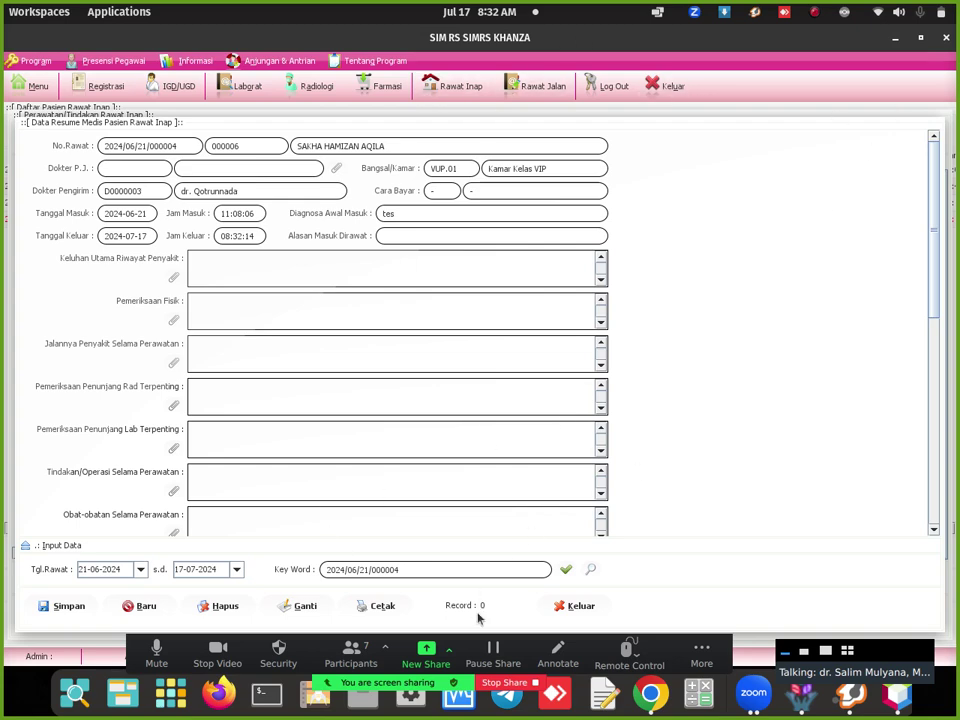
{"action": "left_click", "coordinate": [576, 609]}
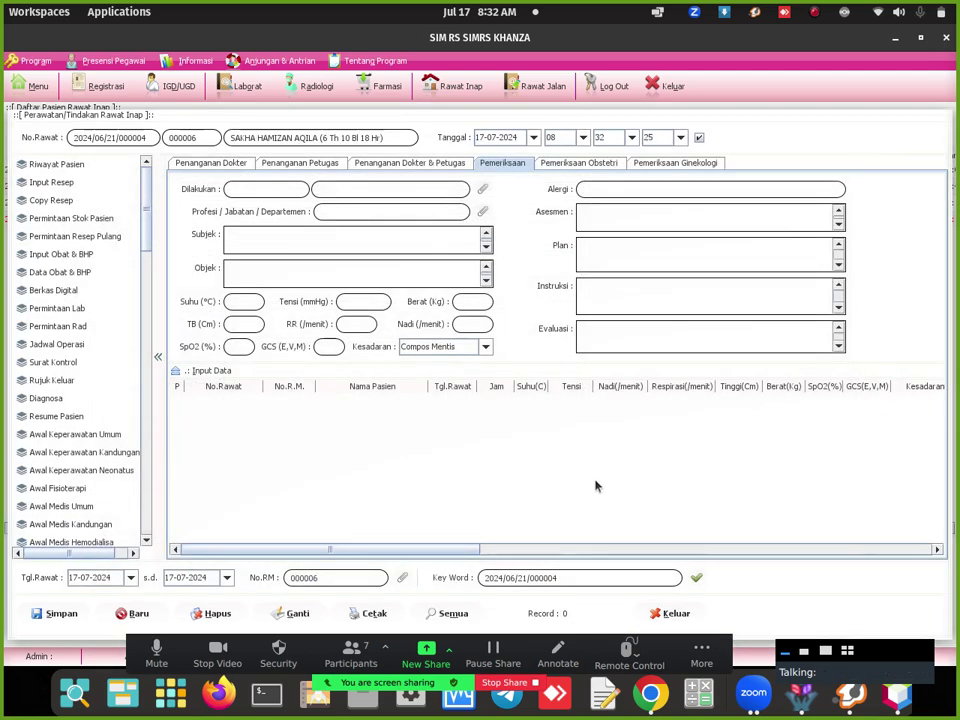
{"action": "left_click", "coordinate": [662, 615]}
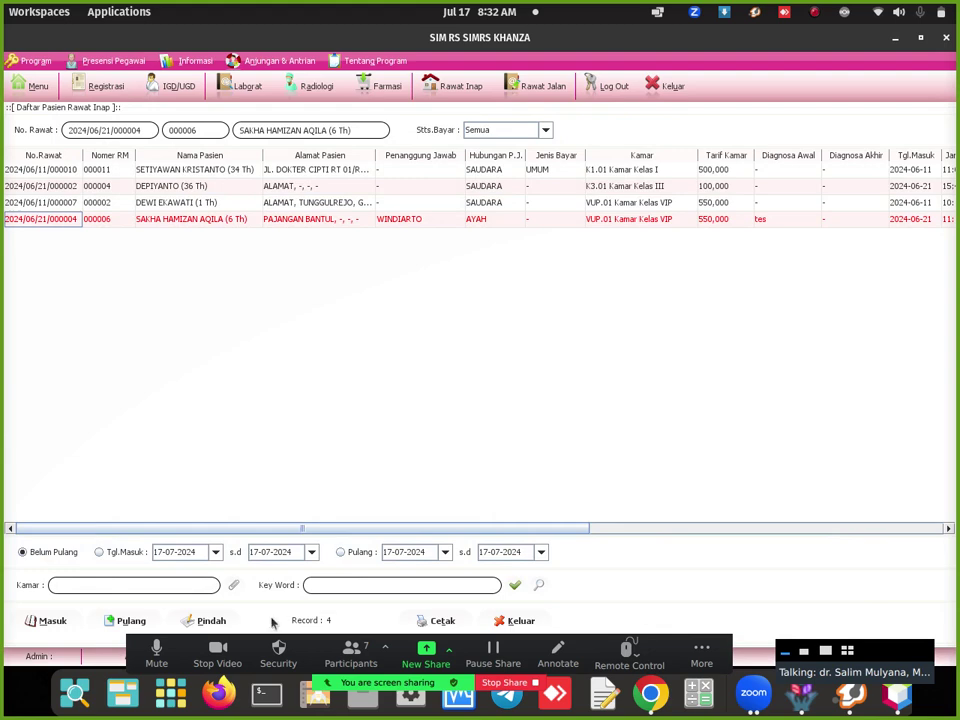
Launch LibreOffice Calc via a 'lib' search, dismiss Tip of the Day, and minimize it.
{"action": "left_click", "coordinate": [171, 692]}
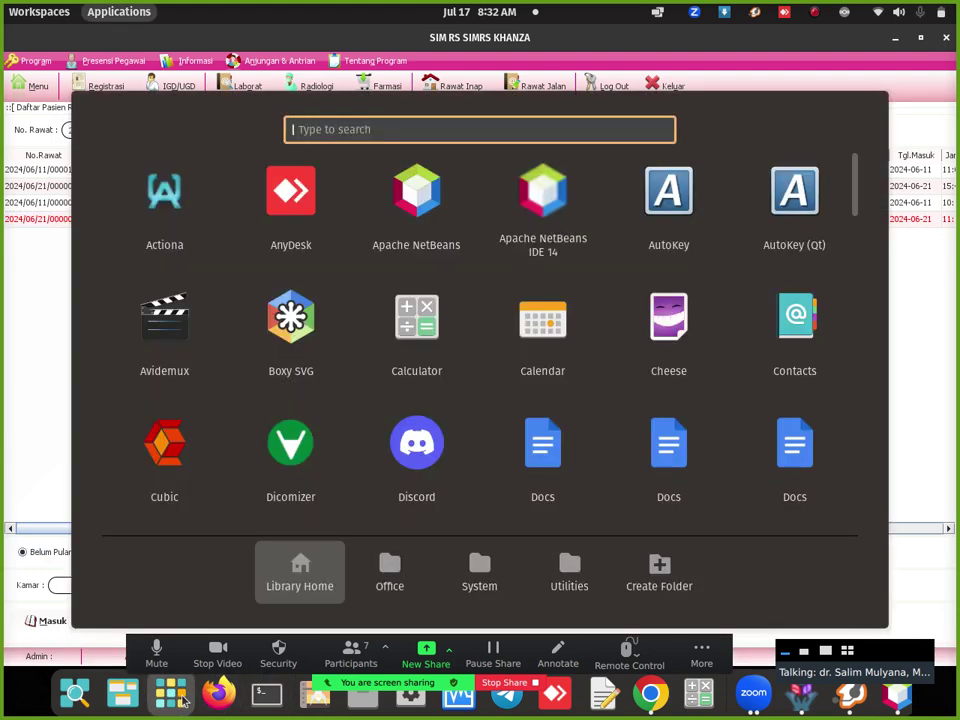
{"action": "type", "text": "lib"}
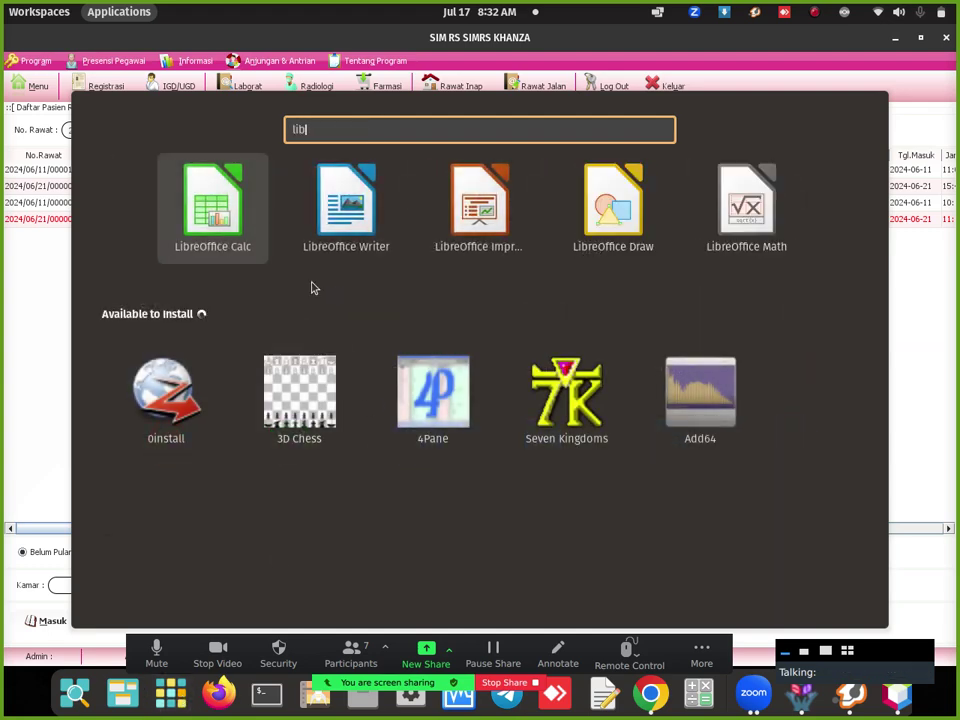
{"action": "left_click", "coordinate": [199, 235]}
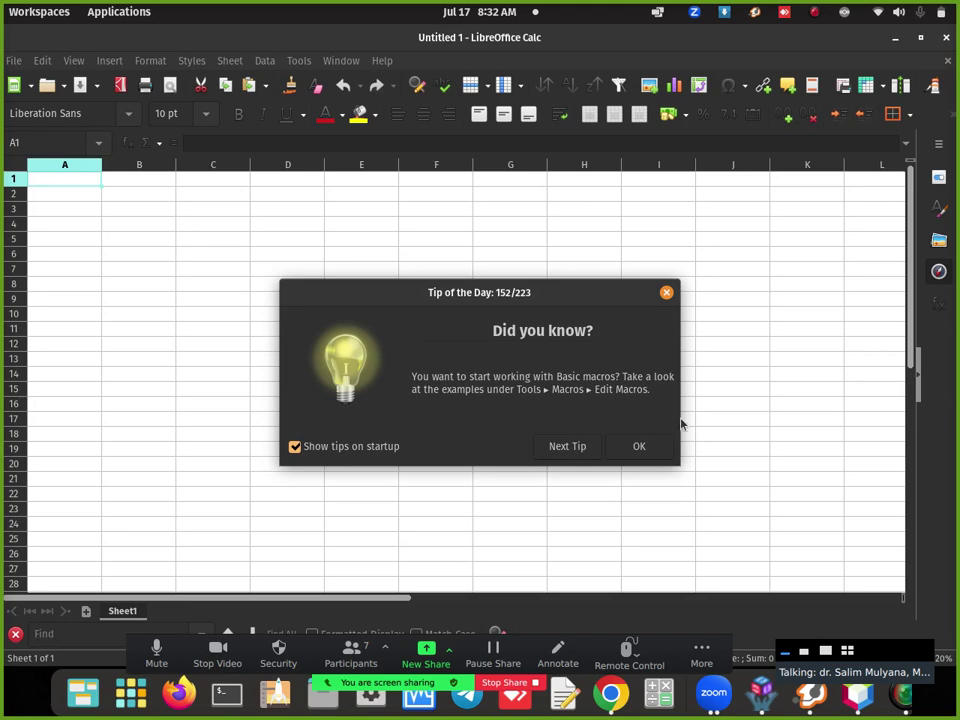
{"action": "left_click", "coordinate": [639, 449]}
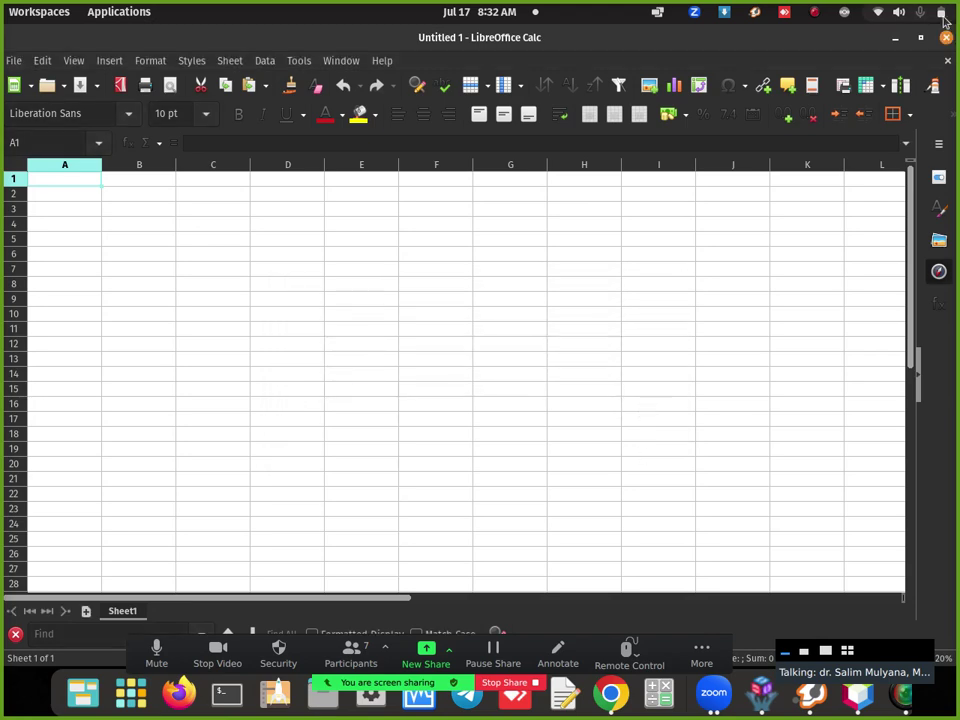
{"action": "left_click", "coordinate": [895, 37]}
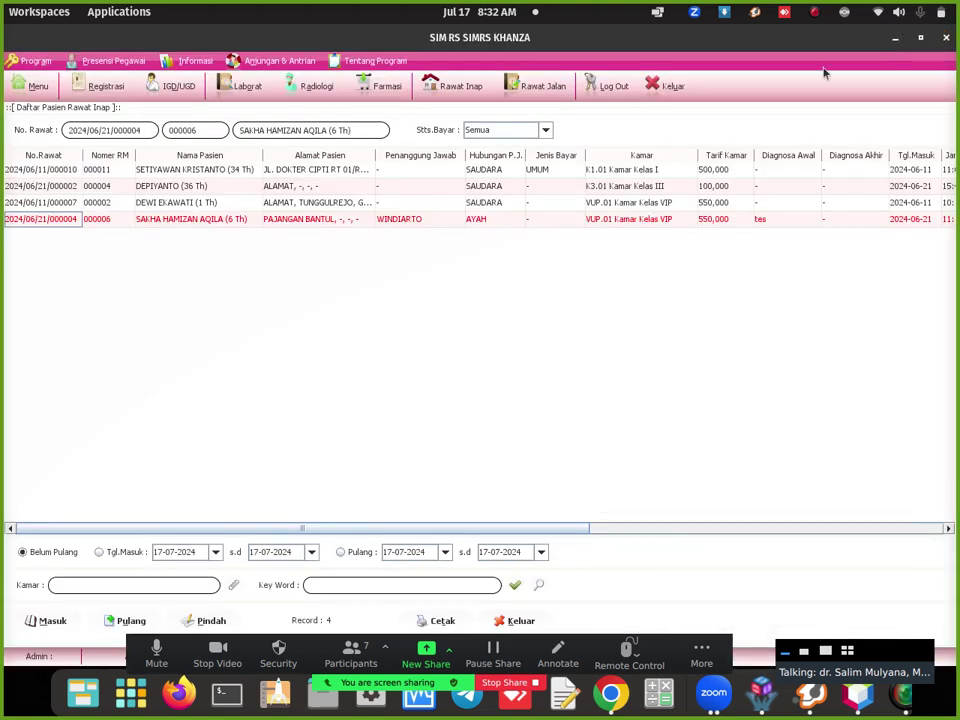
On the last outpatient's care form, enter 's' for subjective, objective, assessment and plan notes.
{"action": "left_click", "coordinate": [512, 90]}
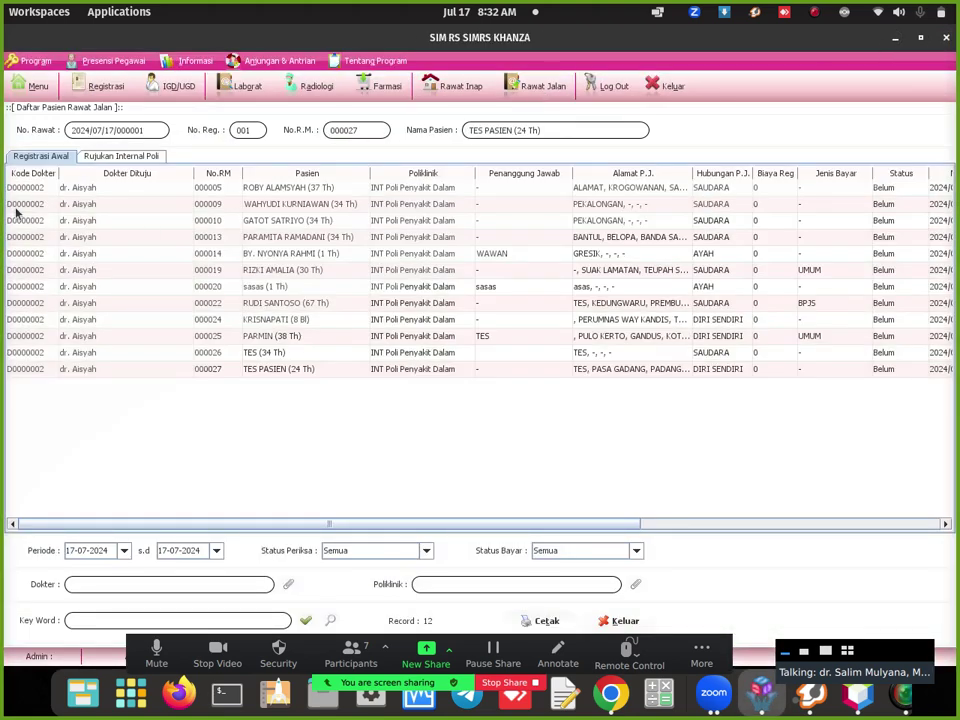
{"action": "double_click", "coordinate": [15, 369]}
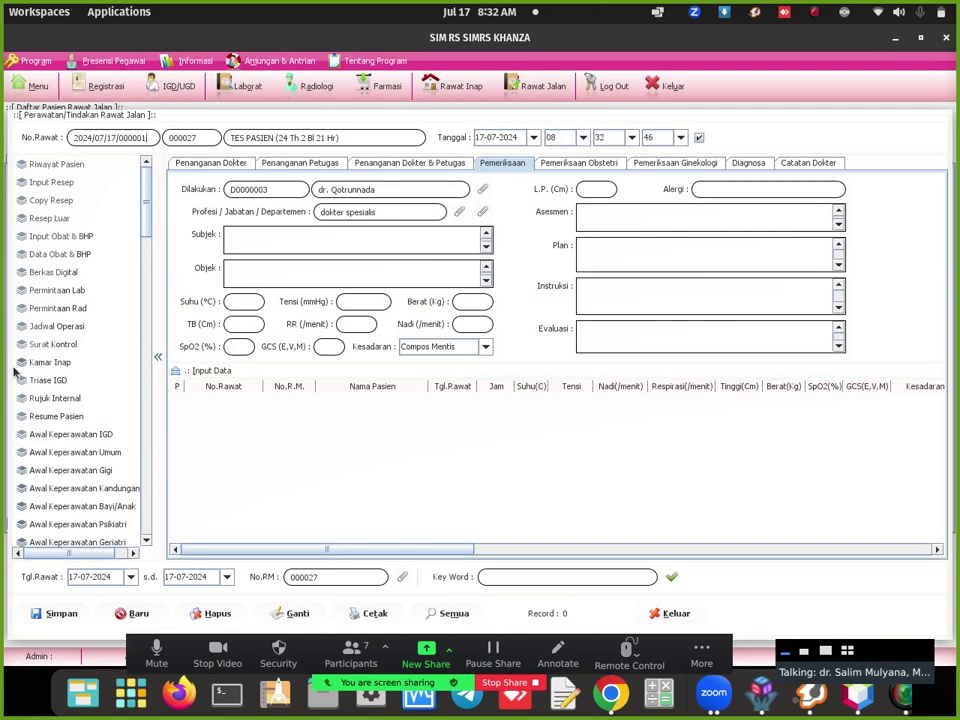
{"action": "left_click", "coordinate": [409, 235]}
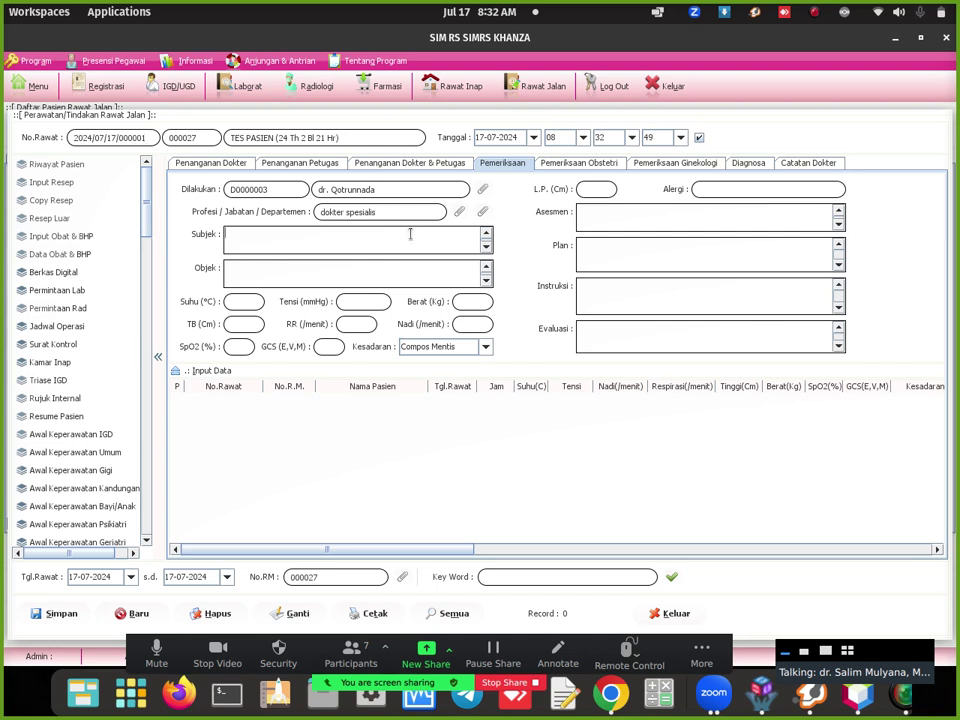
{"action": "type", "text": "s"}
{"action": "left_click", "coordinate": [379, 273]}
{"action": "type", "text": "s"}
{"action": "left_click", "coordinate": [662, 212]}
{"action": "type", "text": "s"}
{"action": "left_click", "coordinate": [647, 245]}
{"action": "type", "text": "s"}
Enter 's' for the instruction and evaluation notes and save the SOAP entry.
{"action": "left_click", "coordinate": [594, 292]}
{"action": "type", "text": "s"}
{"action": "left_click", "coordinate": [597, 330]}
{"action": "type", "text": "s"}
{"action": "left_click", "coordinate": [62, 614]}
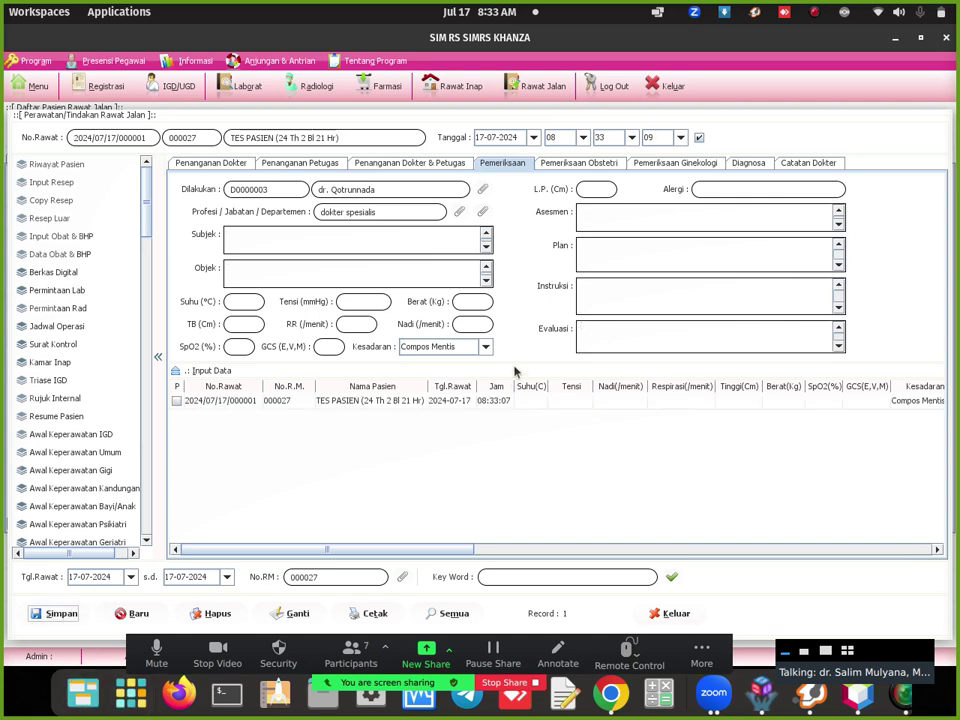
Reload the saved examination row, add 'ssss' to the assessment, and open the inpatient list.
{"action": "left_click", "coordinate": [458, 402]}
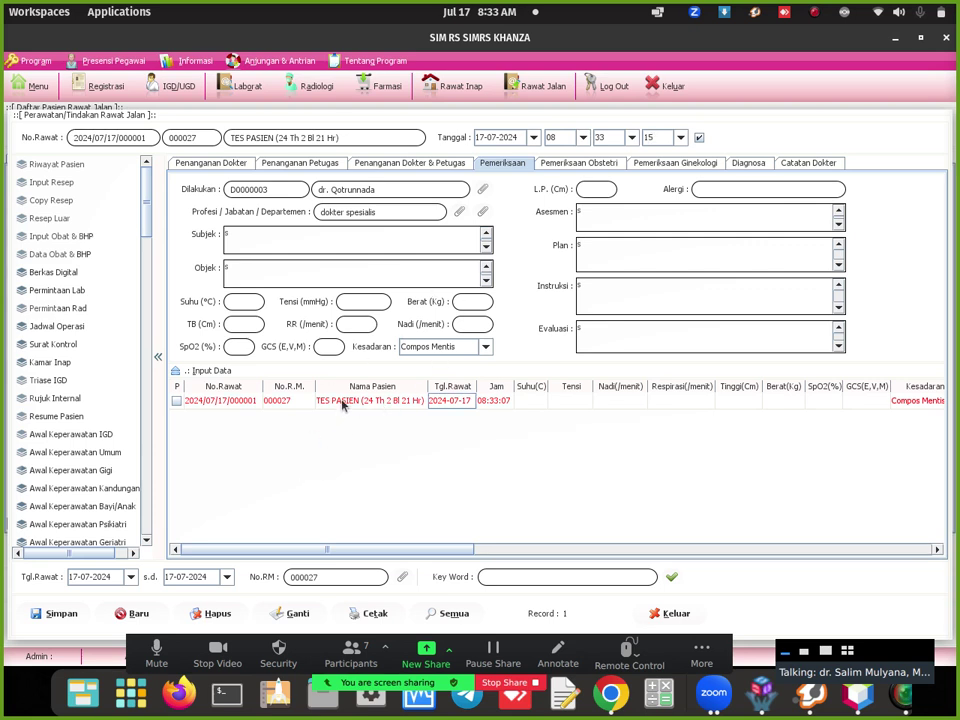
{"action": "left_click", "coordinate": [350, 408]}
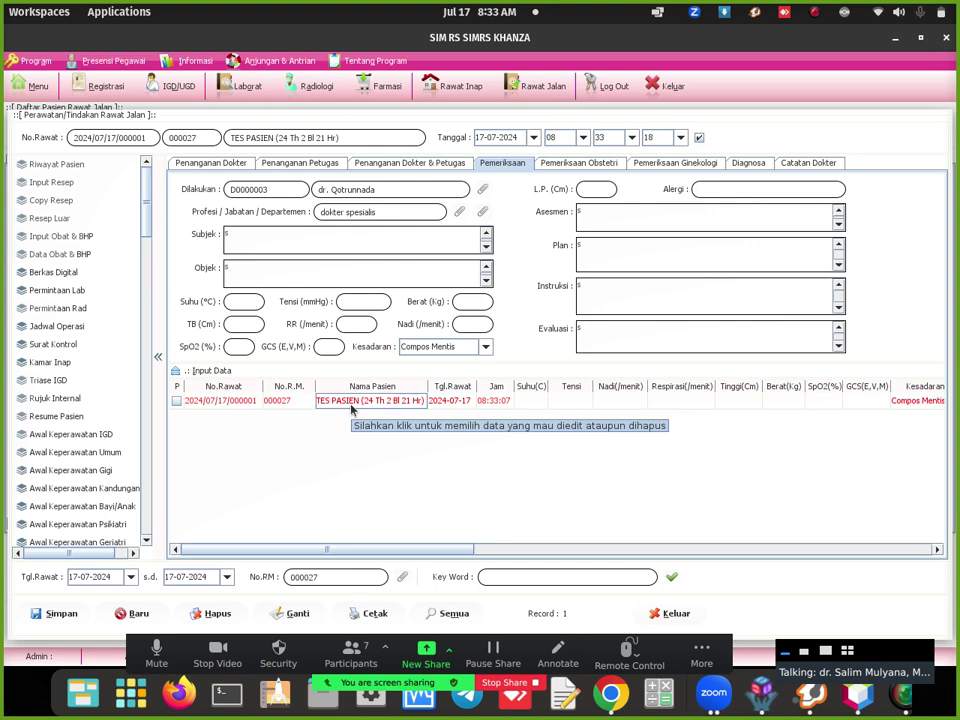
{"action": "left_click", "coordinate": [450, 400]}
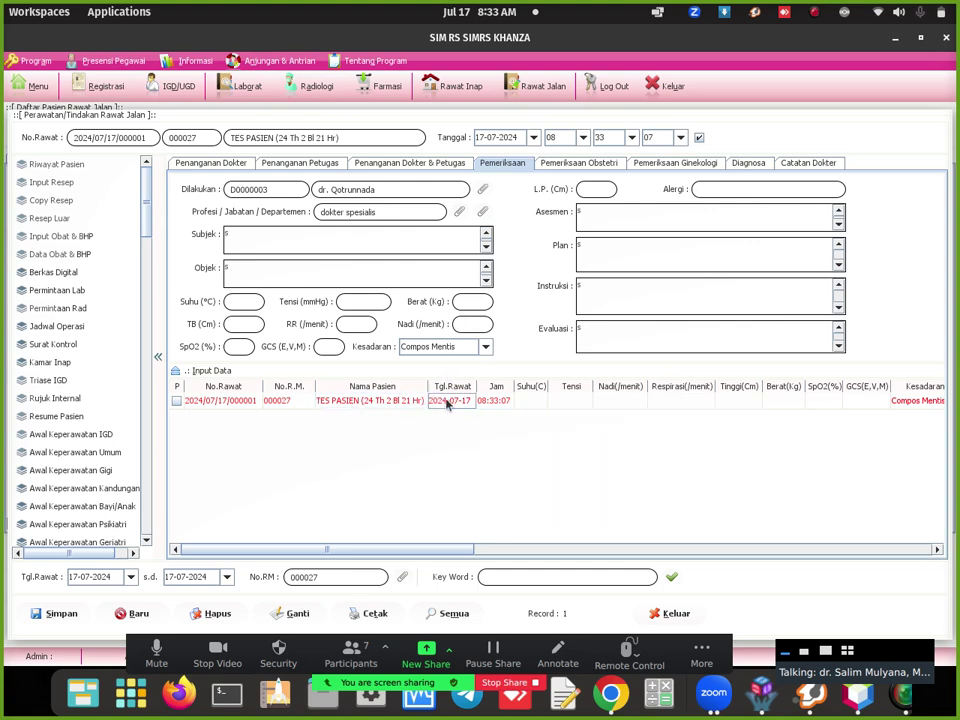
{"action": "left_click", "coordinate": [358, 404]}
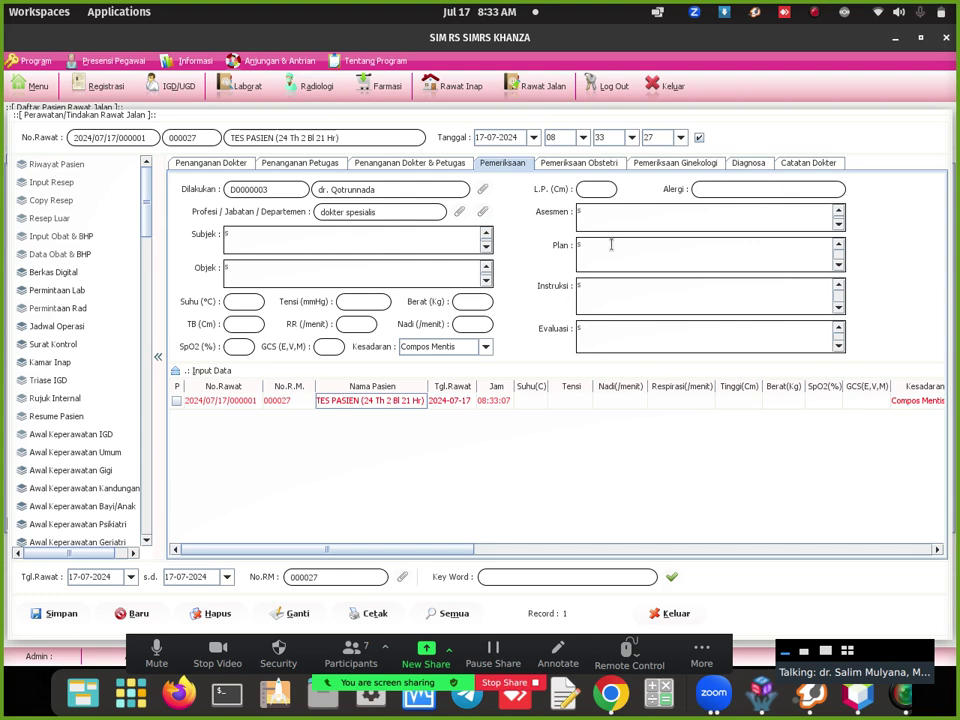
{"action": "left_click", "coordinate": [628, 216]}
{"action": "type", "text": "ssss"}
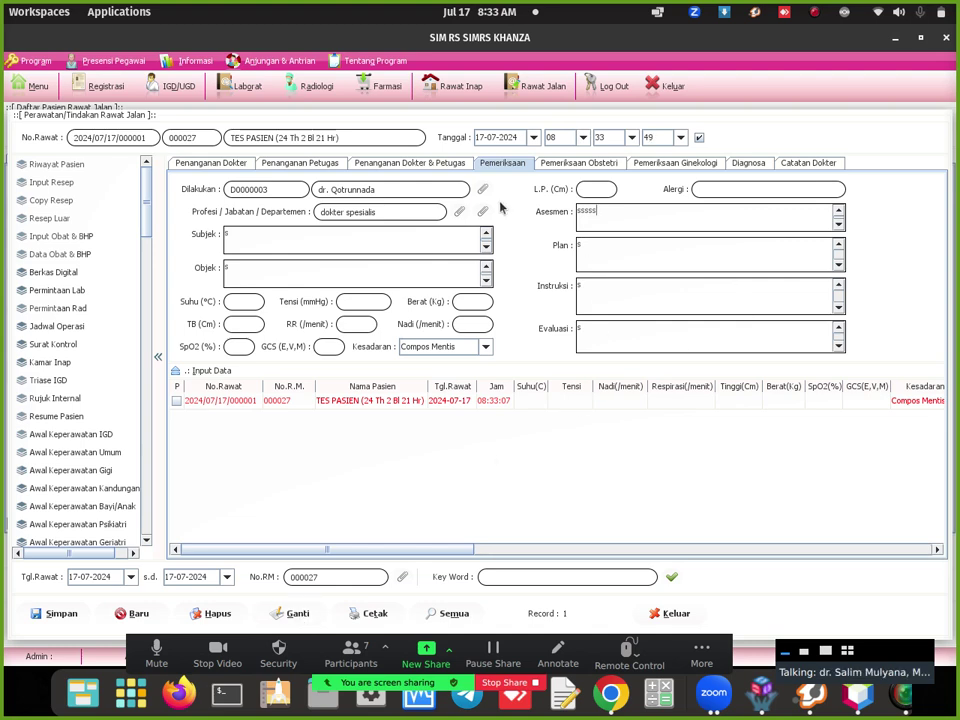
{"action": "left_click", "coordinate": [462, 85]}
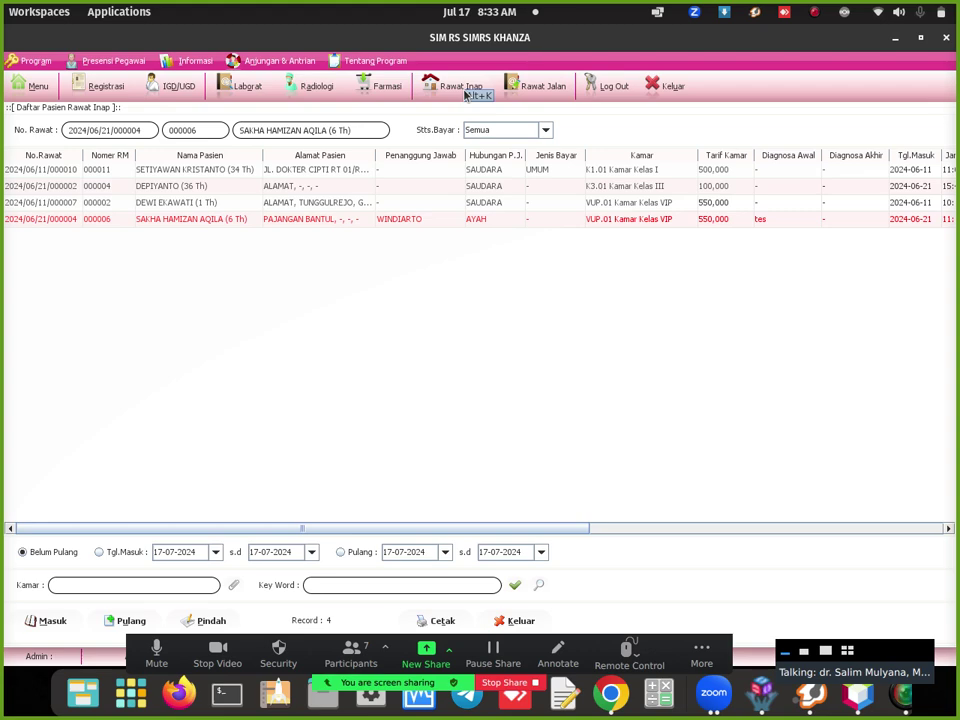
Open the VIP-room inpatient's treatment form and list records from 16-07-2024.
{"action": "left_click", "coordinate": [58, 220]}
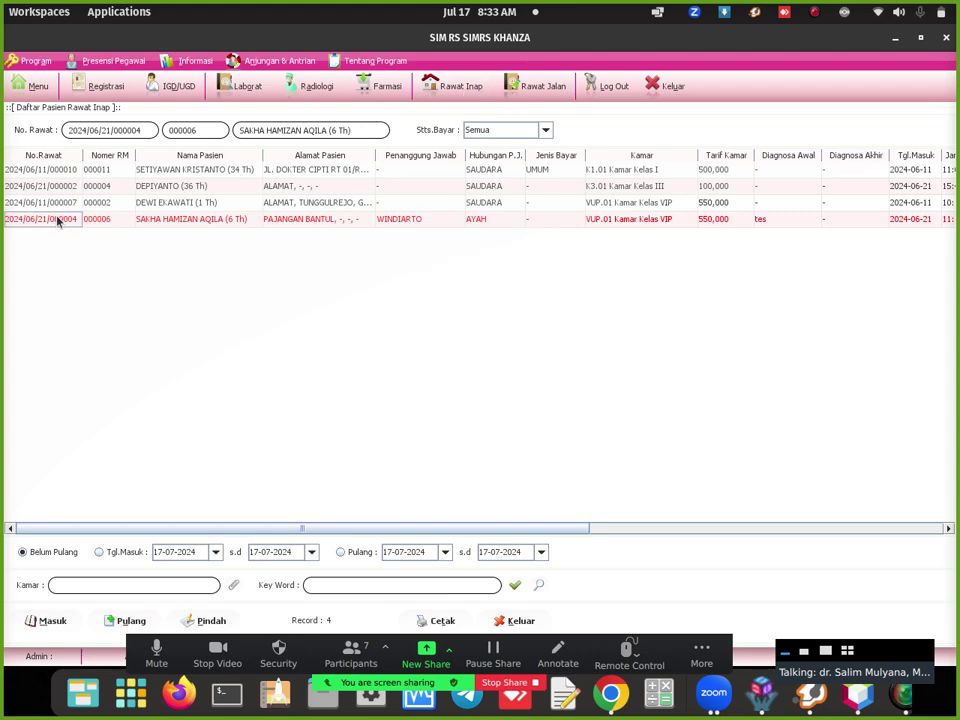
{"action": "double_click", "coordinate": [58, 219]}
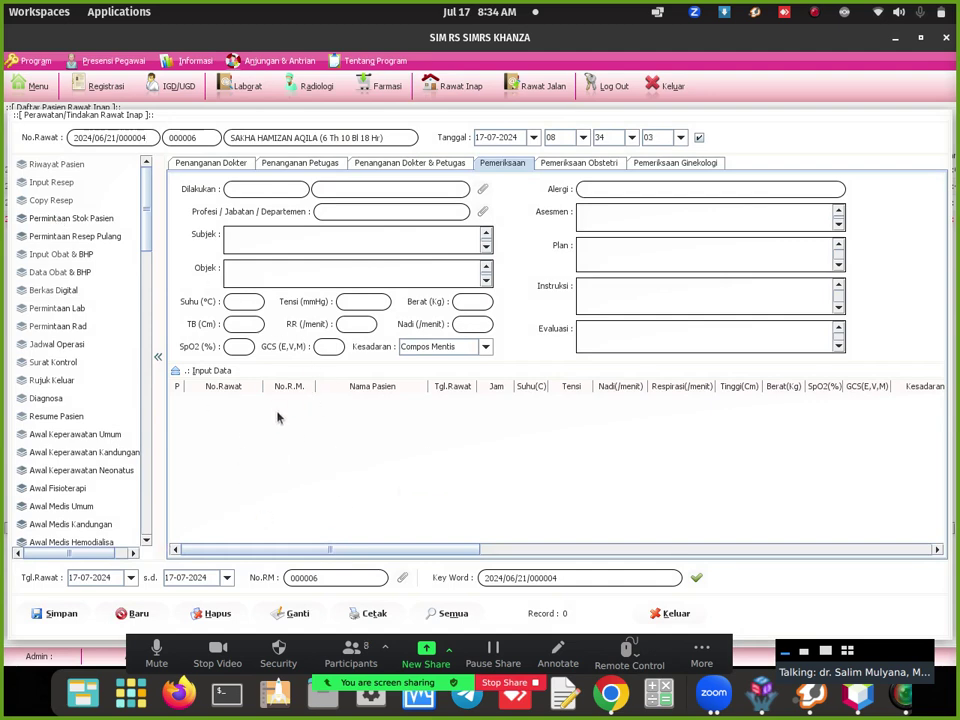
{"action": "left_click", "coordinate": [130, 577]}
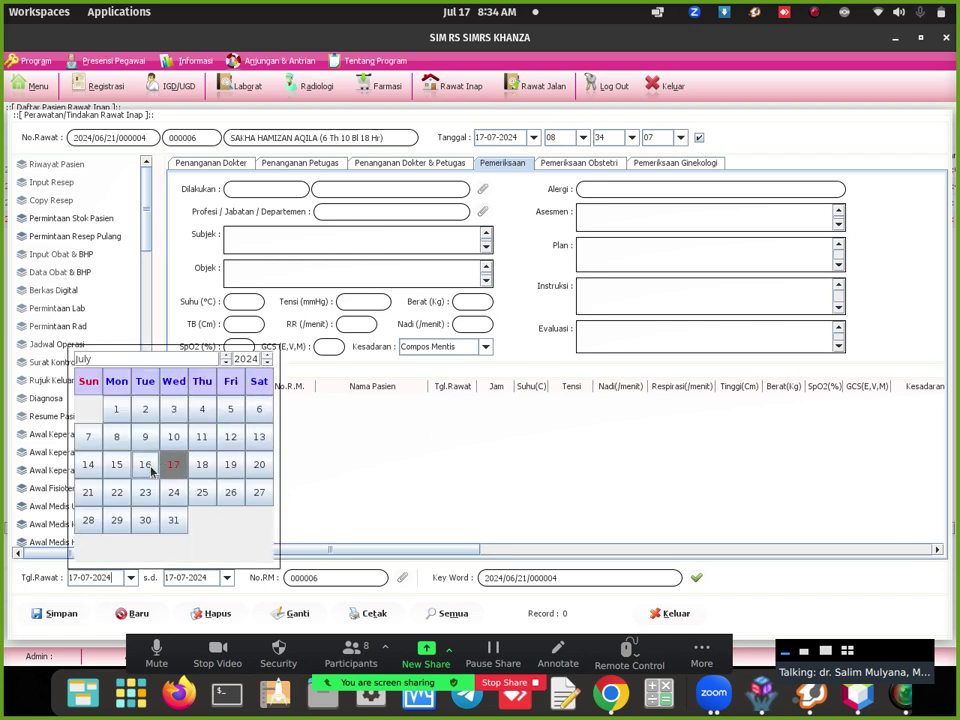
{"action": "left_click", "coordinate": [145, 465]}
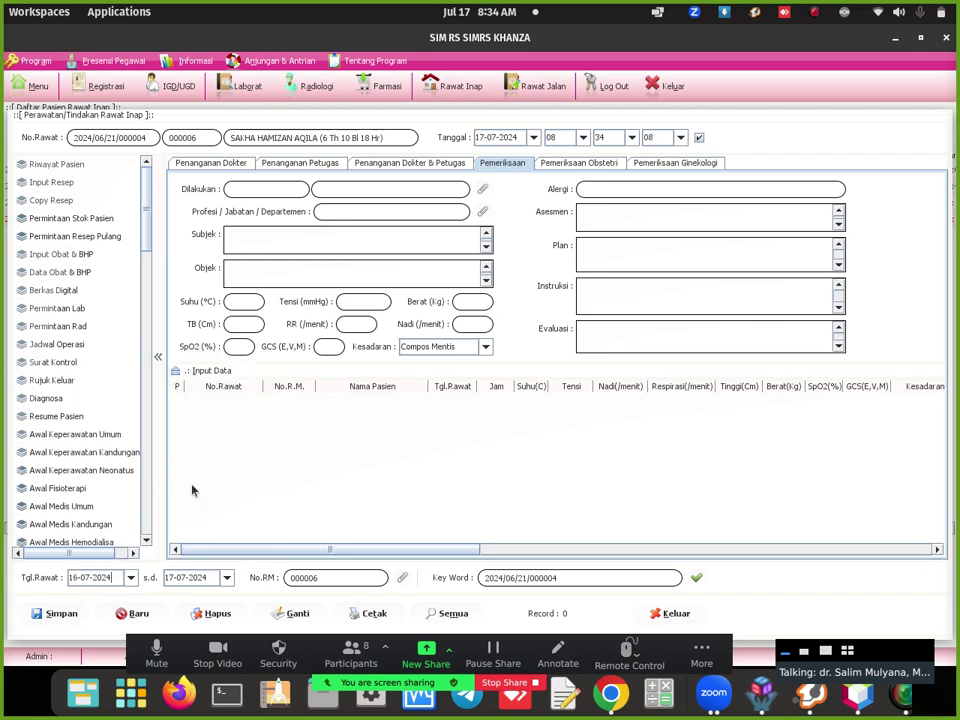
{"action": "left_click", "coordinate": [697, 577]}
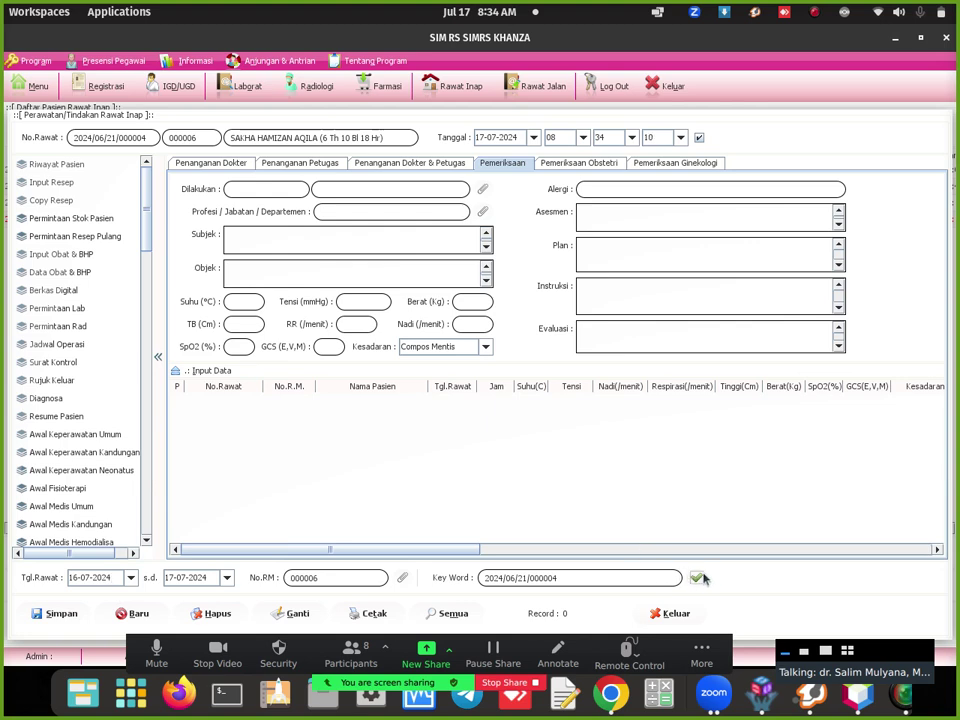
View the patient's care history, set the specialist doctor as examiner, and check the SOAPIE history.
{"action": "left_click", "coordinate": [62, 163]}
{"action": "left_click", "coordinate": [231, 224]}
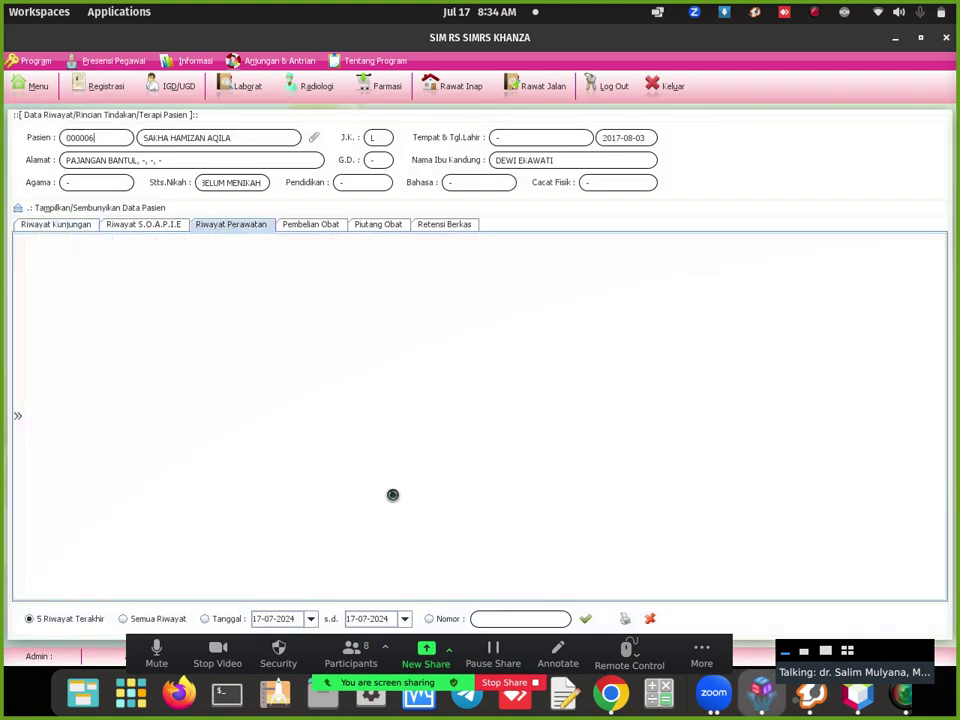
{"action": "left_click", "coordinate": [650, 620]}
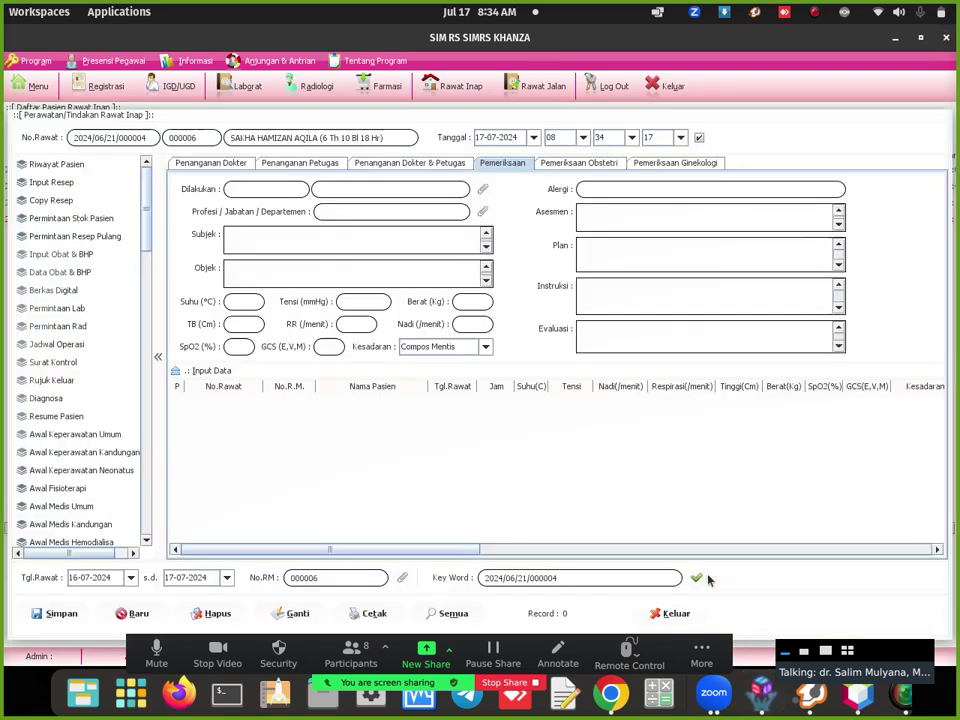
{"action": "left_click", "coordinate": [482, 212]}
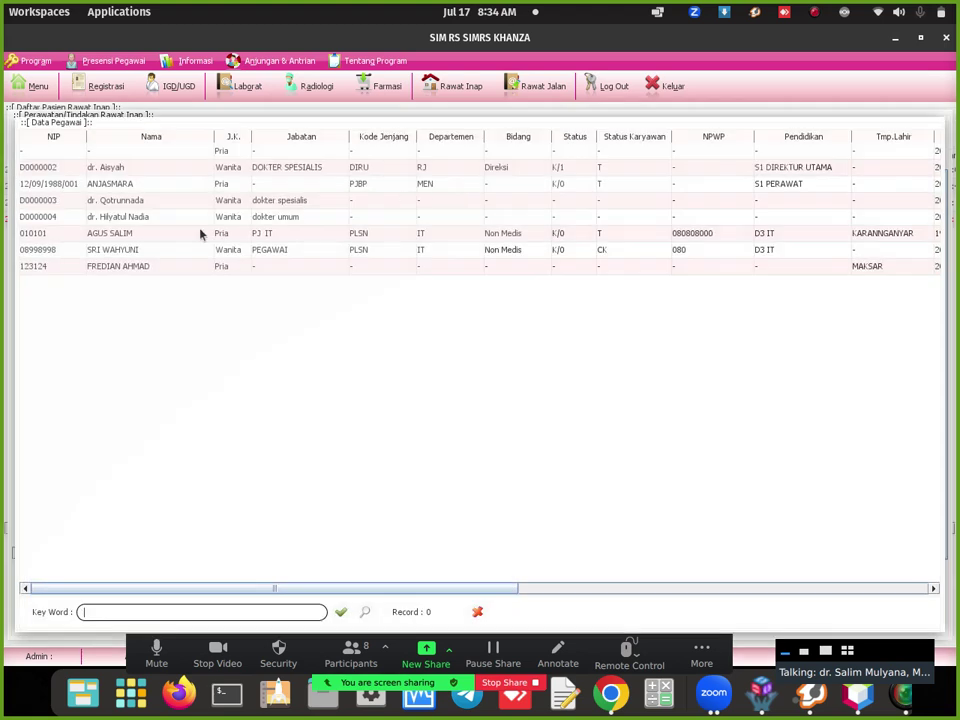
{"action": "double_click", "coordinate": [100, 166]}
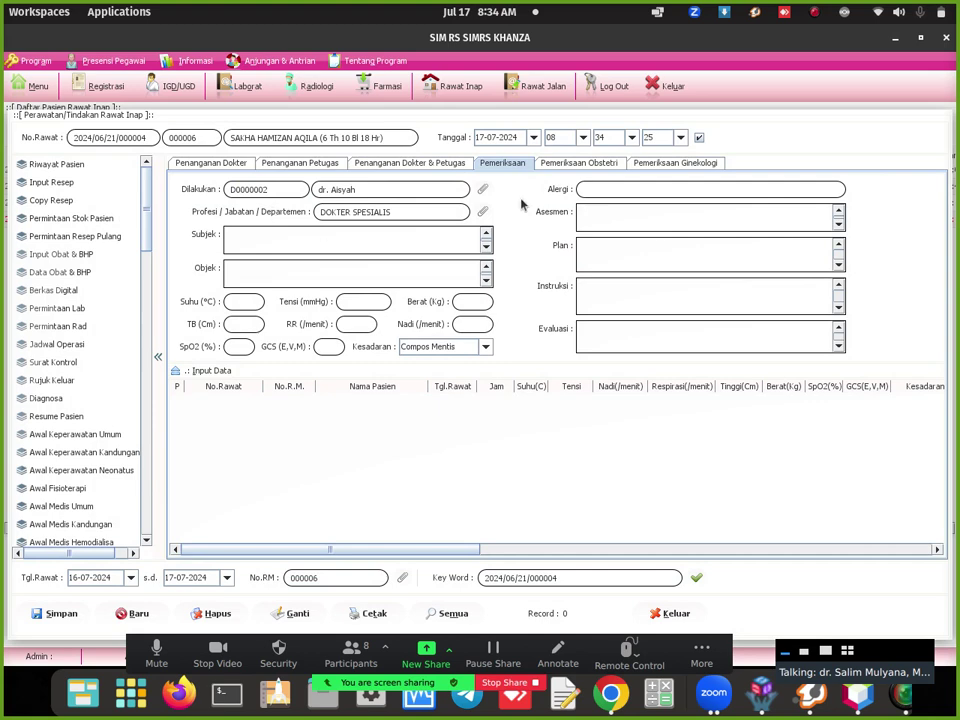
{"action": "left_click", "coordinate": [481, 217]}
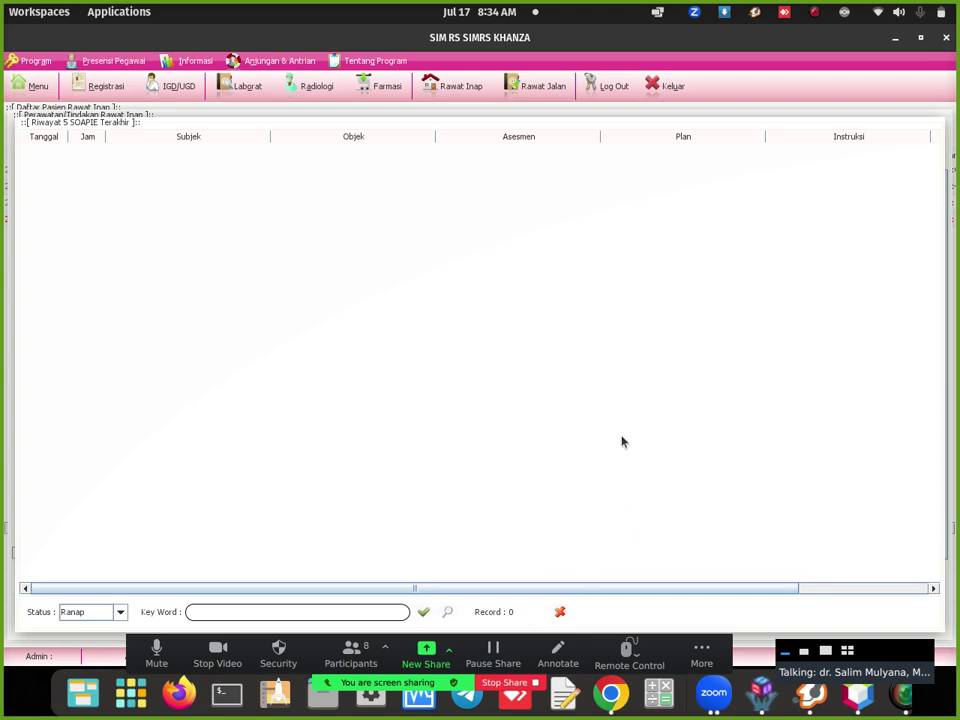
{"action": "left_click", "coordinate": [560, 611]}
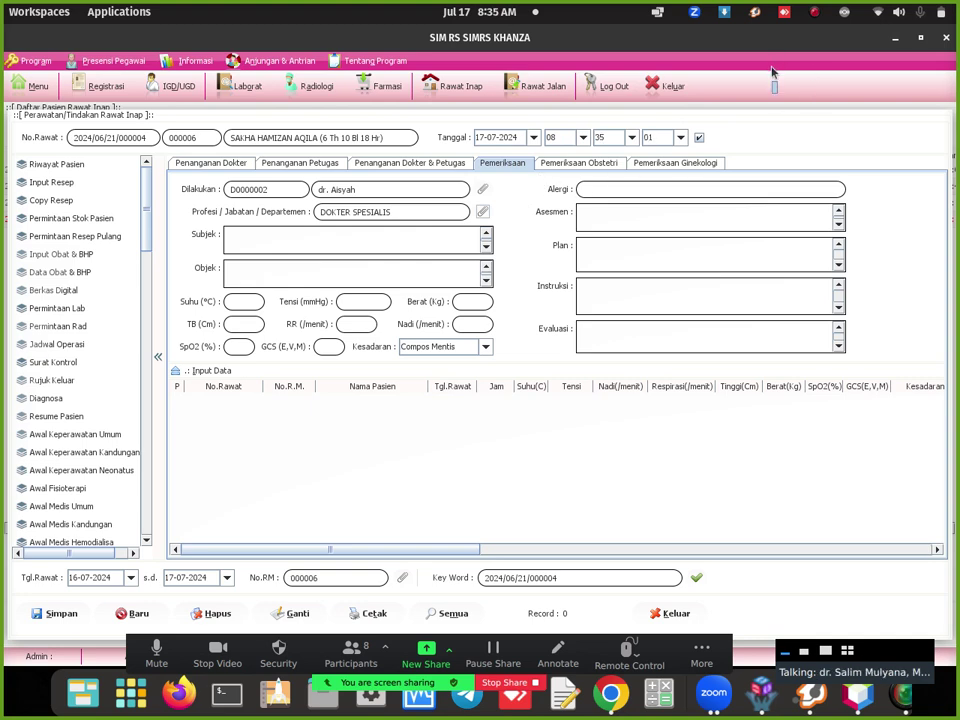
{"action": "left_click", "coordinate": [698, 138]}
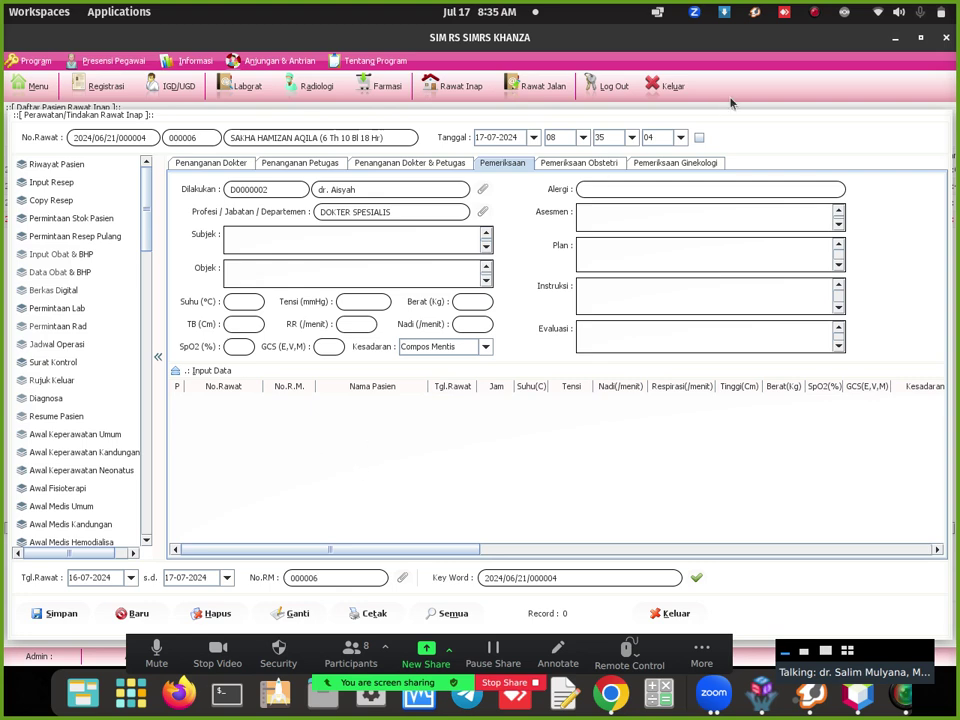
{"action": "left_click", "coordinate": [699, 137]}
Freeze the examination time at 08:36:04, date it 16-07-2024, and move into the assessment field.
{"action": "left_click", "coordinate": [699, 138]}
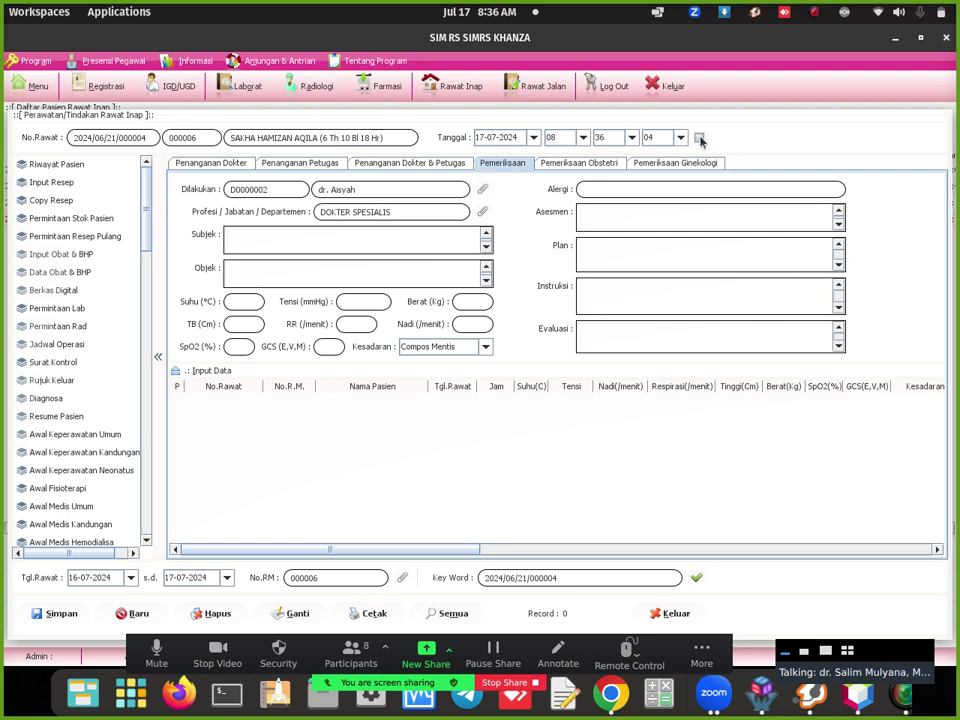
{"action": "left_click", "coordinate": [533, 138]}
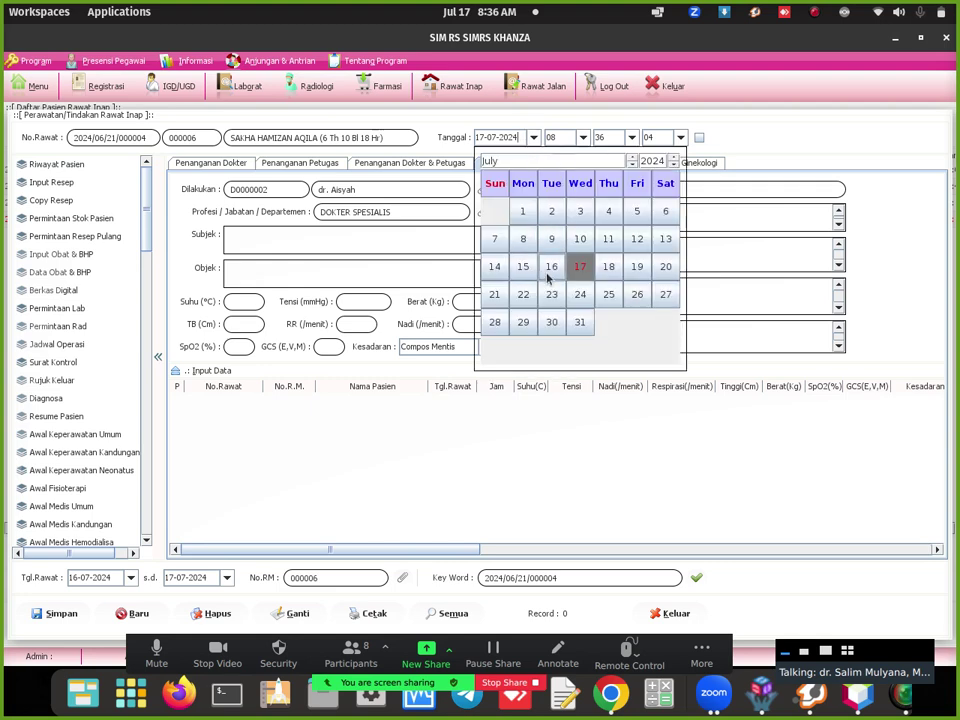
{"action": "left_click", "coordinate": [549, 266]}
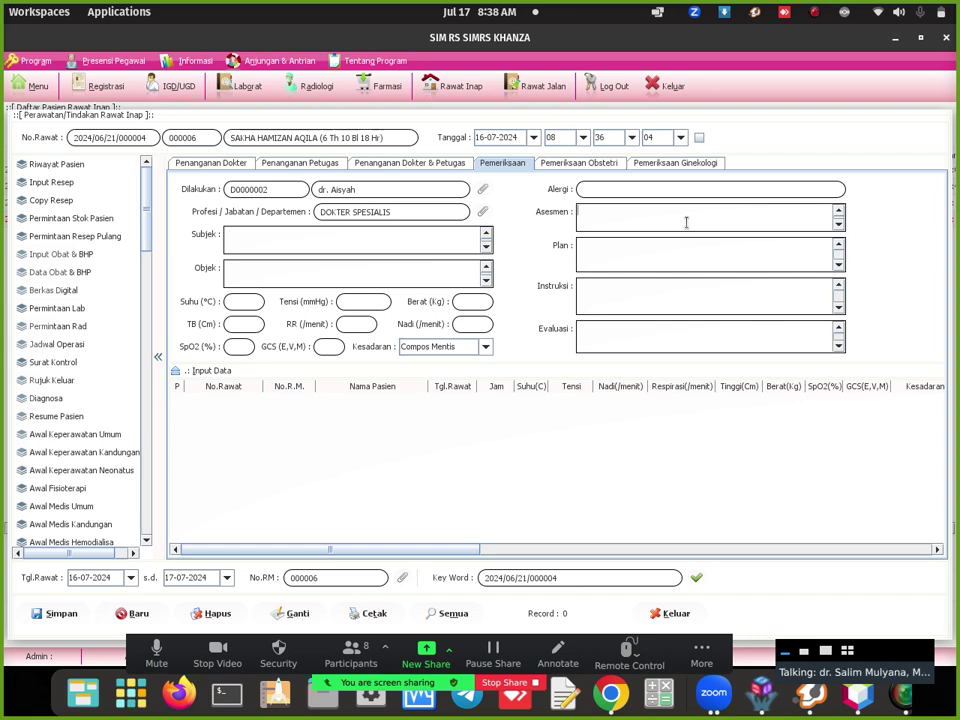
{"action": "left_click", "coordinate": [686, 222]}
{"action": "left_click", "coordinate": [687, 223]}
Reopen TES PASIEN's outpatient treatment form from Rawat Jalan and bring up Resume Pasien.
{"action": "left_click", "coordinate": [645, 283]}
{"action": "left_click", "coordinate": [545, 84]}
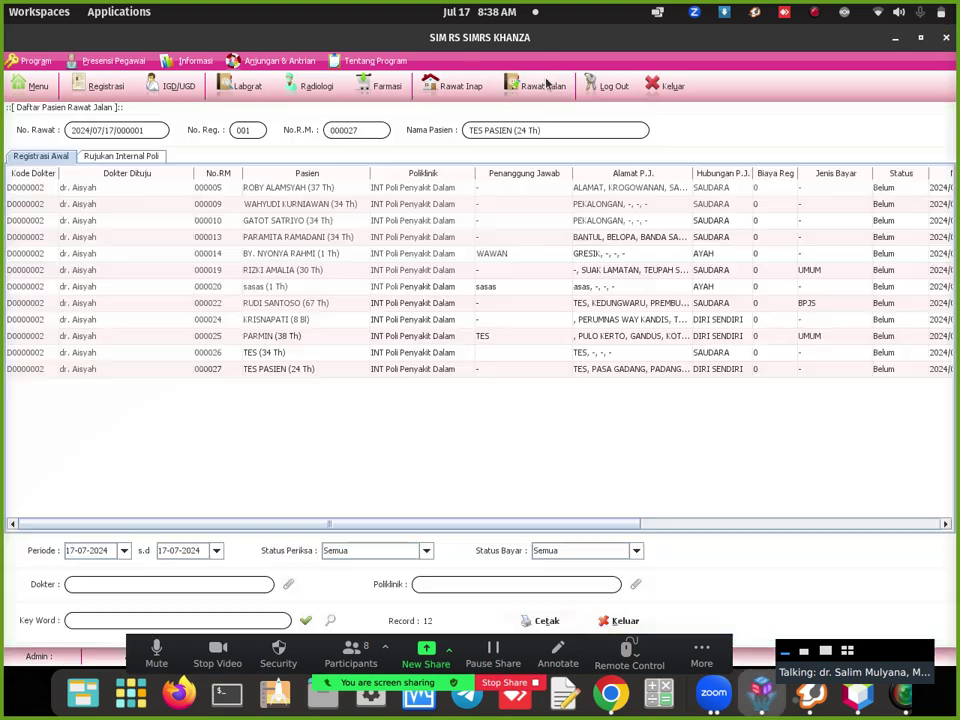
{"action": "double_click", "coordinate": [30, 369]}
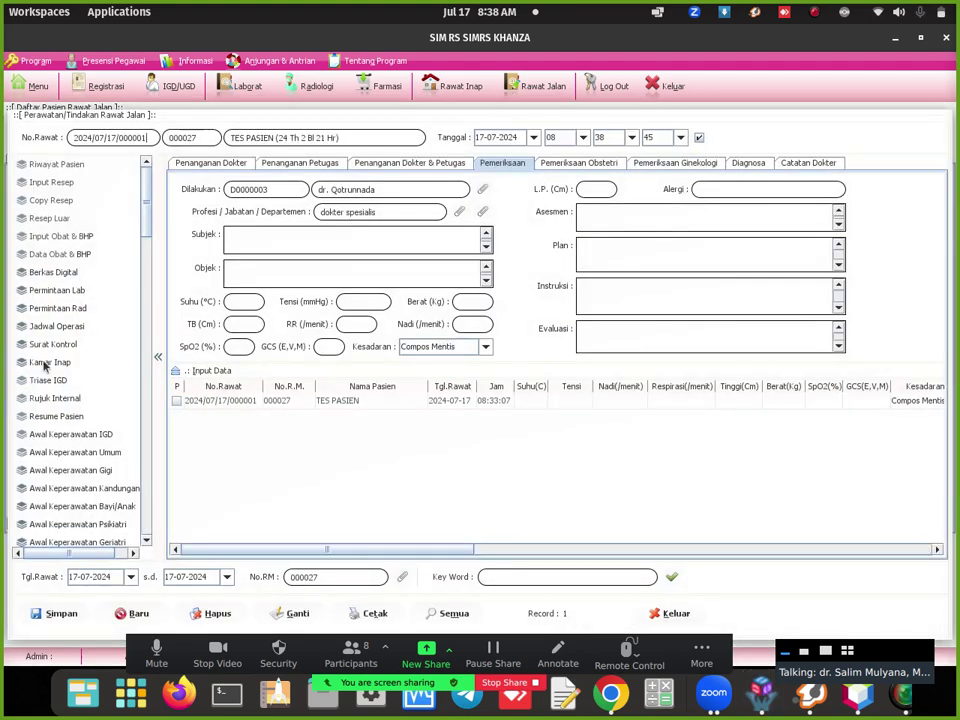
{"action": "left_click", "coordinate": [45, 416]}
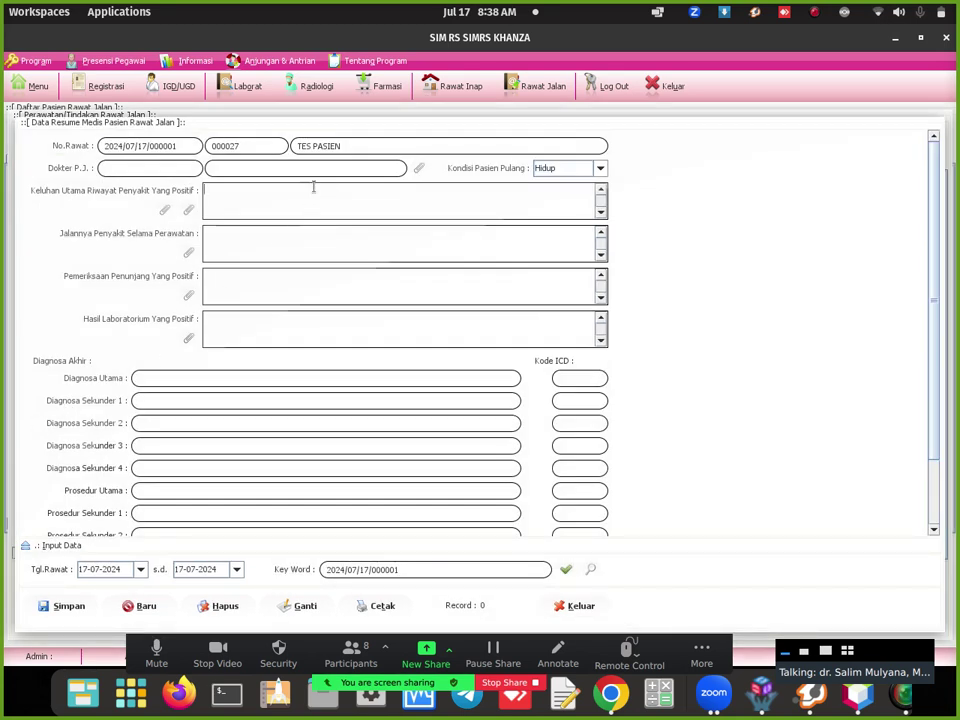
Review the test patient's medical resume twice, close it, and bring up the doctor examination templates.
{"action": "left_click", "coordinate": [213, 321]}
{"action": "mouse_move", "coordinate": [934, 180]}
{"action": "left_mouse_down"}
{"action": "mouse_move", "coordinate": [932, 207]}
{"action": "mouse_move", "coordinate": [932, 176]}
{"action": "left_mouse_up"}
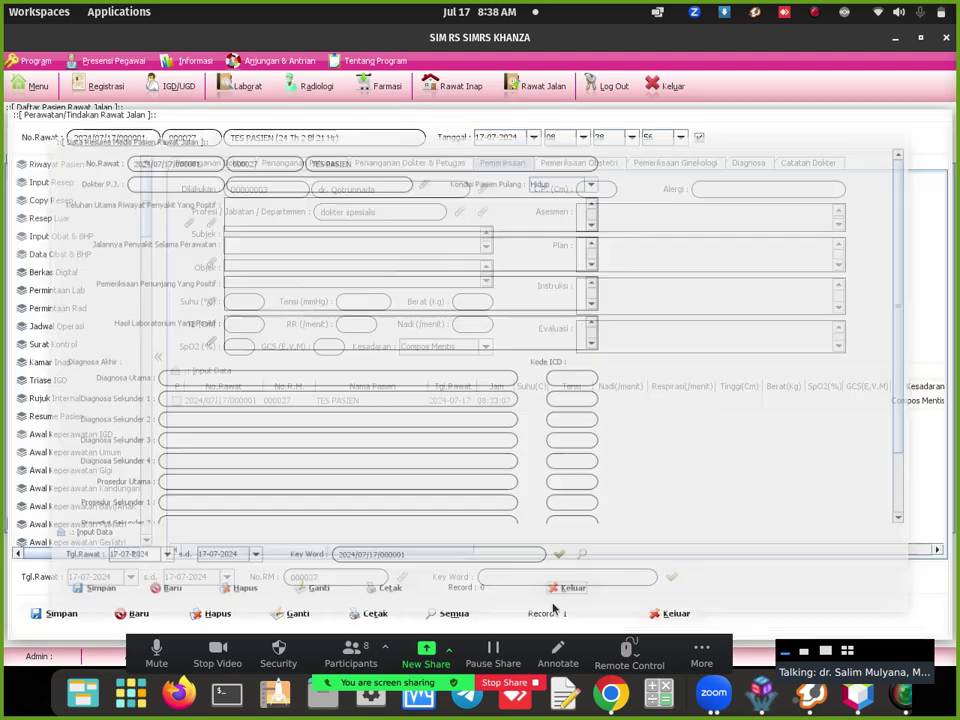
{"action": "left_click", "coordinate": [573, 605]}
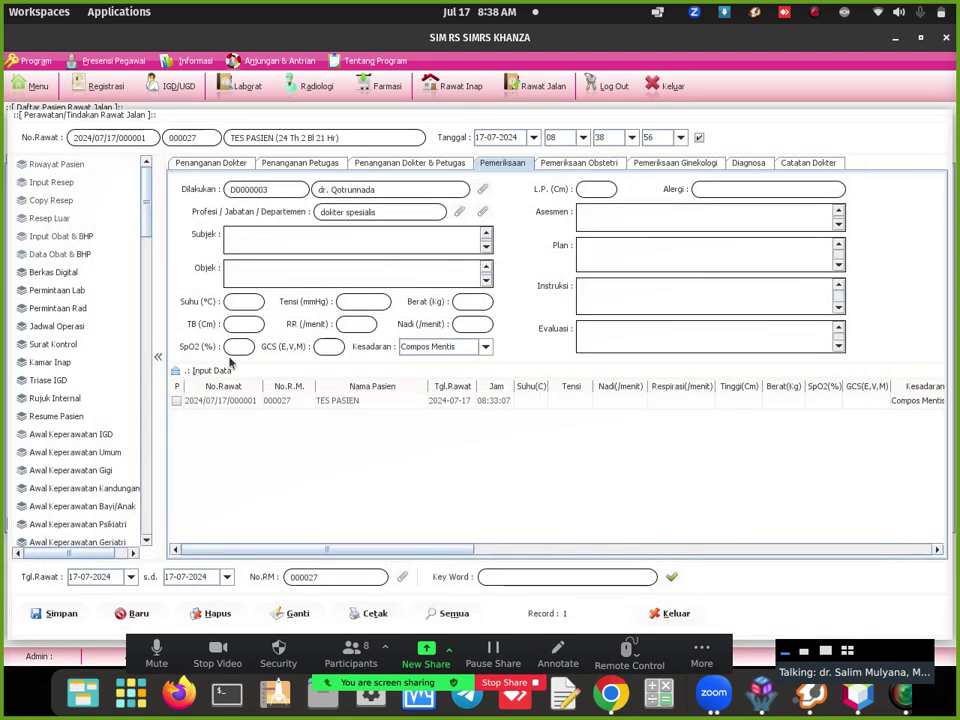
{"action": "left_click", "coordinate": [58, 416]}
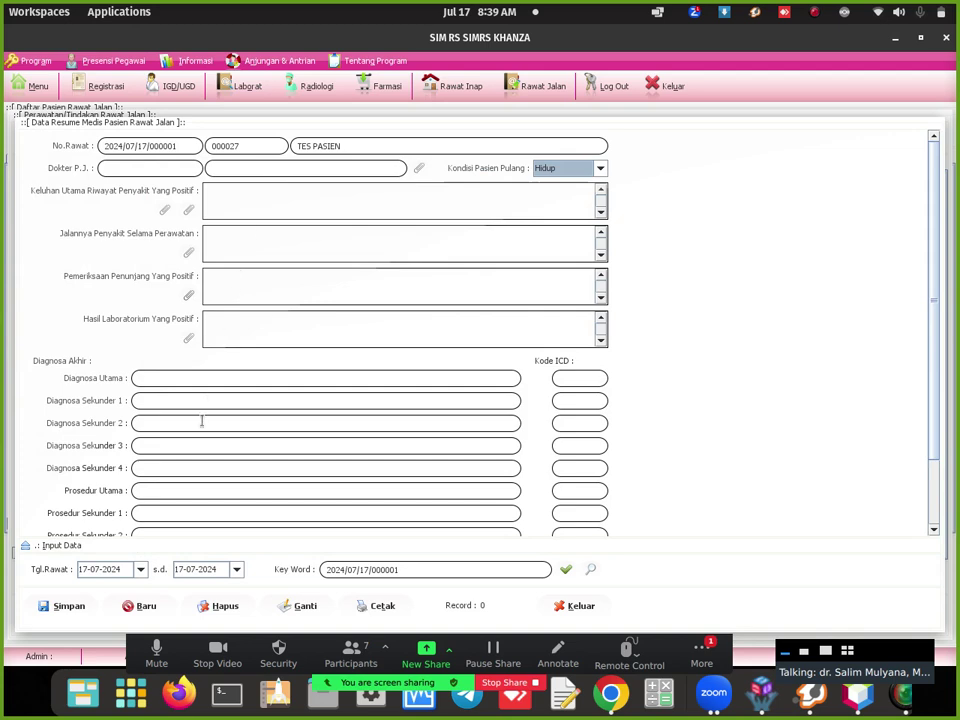
{"action": "left_click_drag", "start_coordinate": [930, 199], "coordinate": [922, 274]}
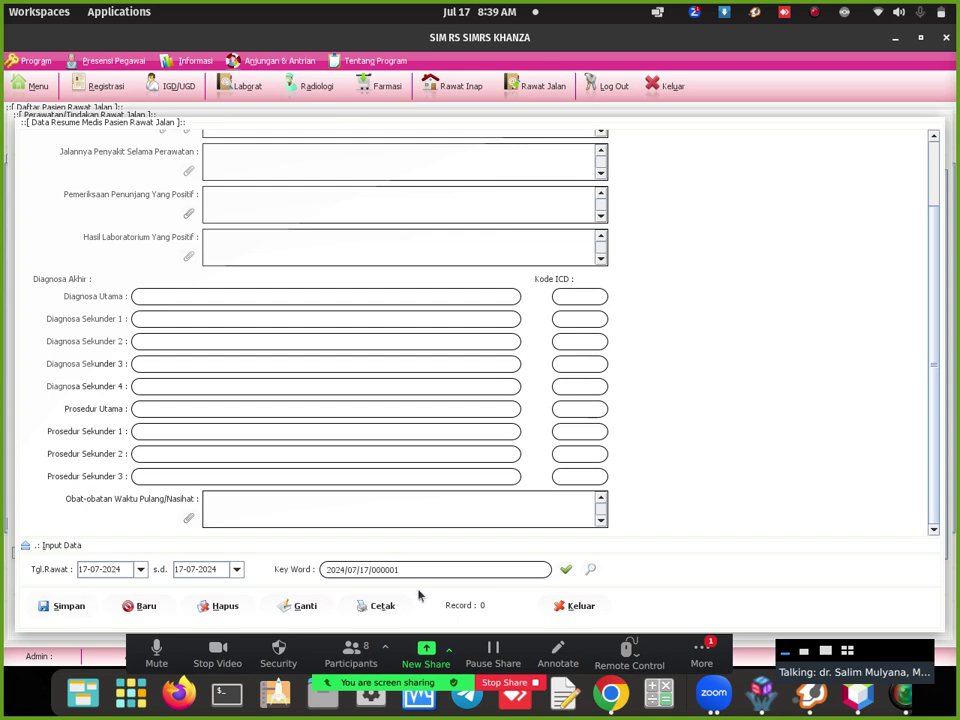
{"action": "left_click", "coordinate": [588, 603]}
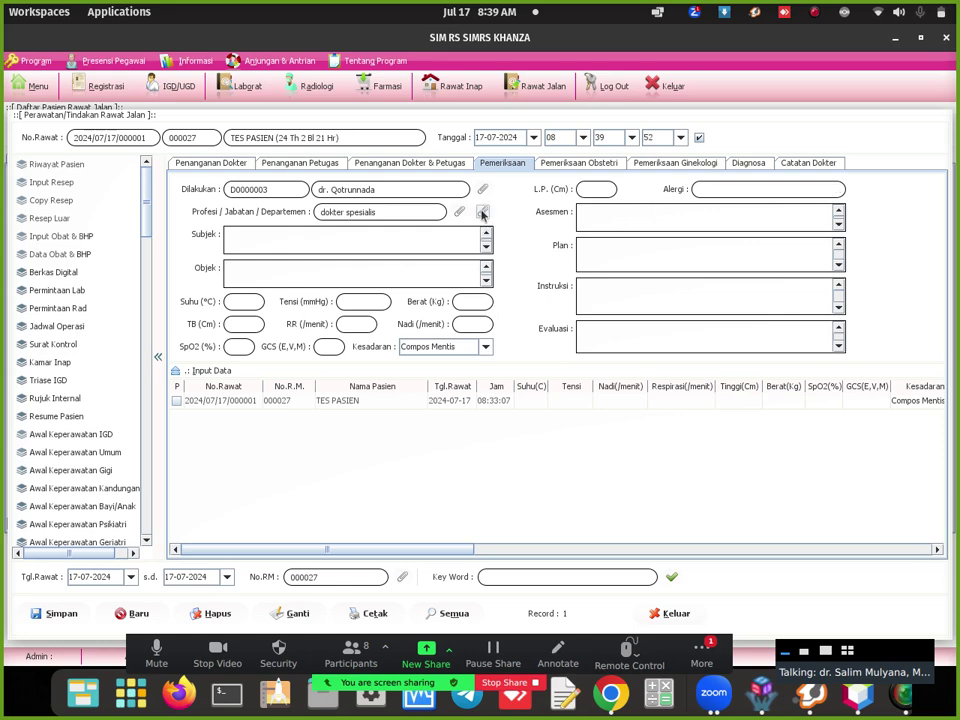
{"action": "left_click", "coordinate": [482, 212]}
Fill the SOAPIE fields from earlier entries in the last-five SOAPIE history, reviewing Evaluasi and Plan.
{"action": "left_click", "coordinate": [512, 615]}
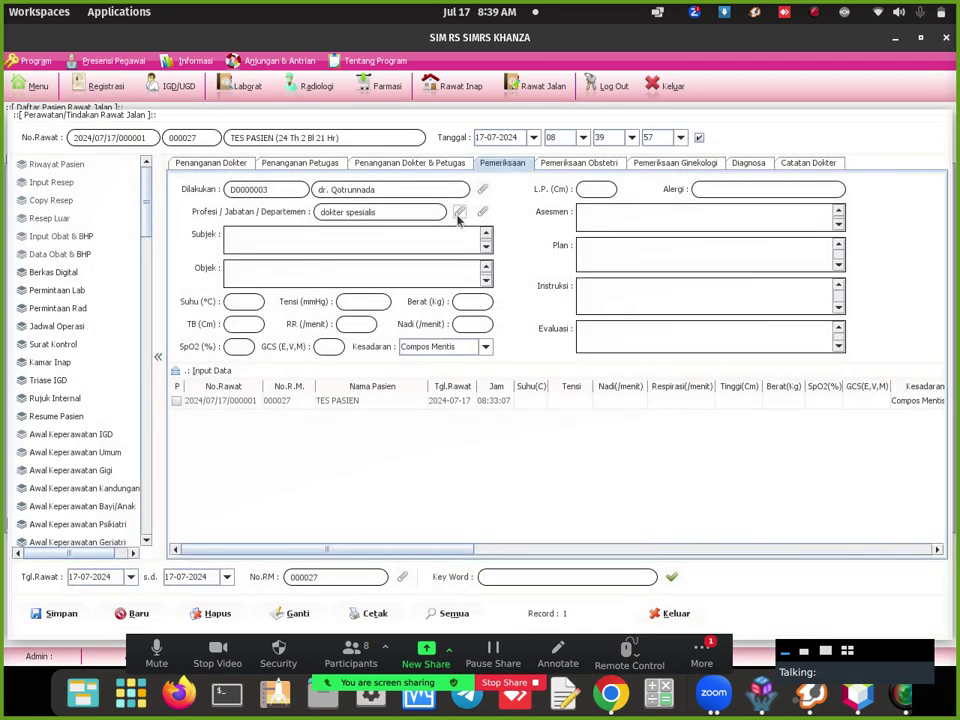
{"action": "left_click", "coordinate": [459, 214]}
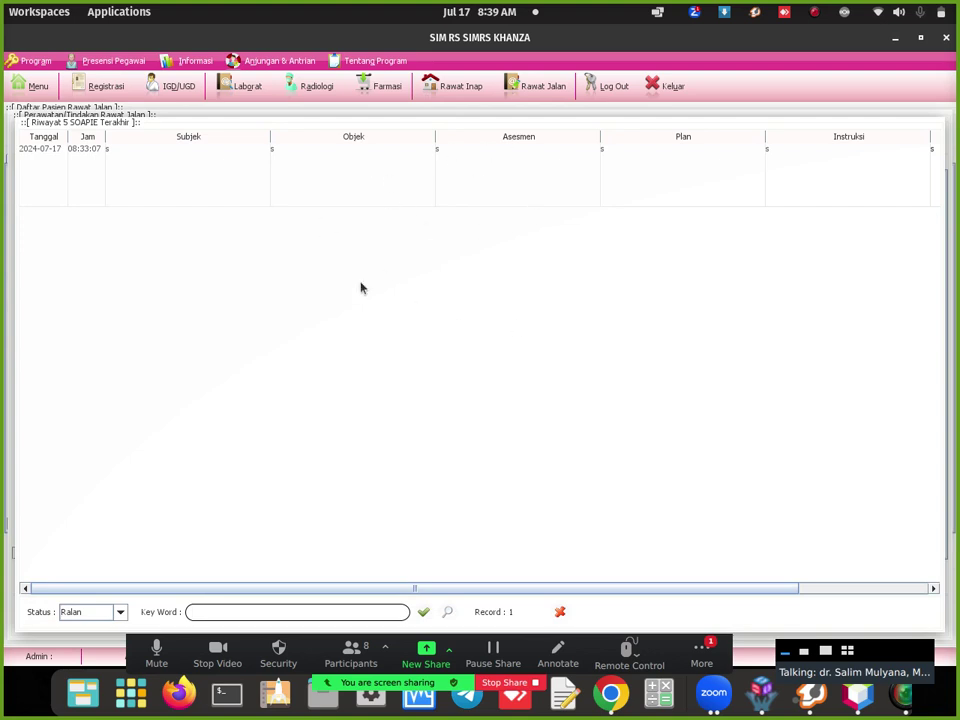
{"action": "double_click", "coordinate": [152, 191]}
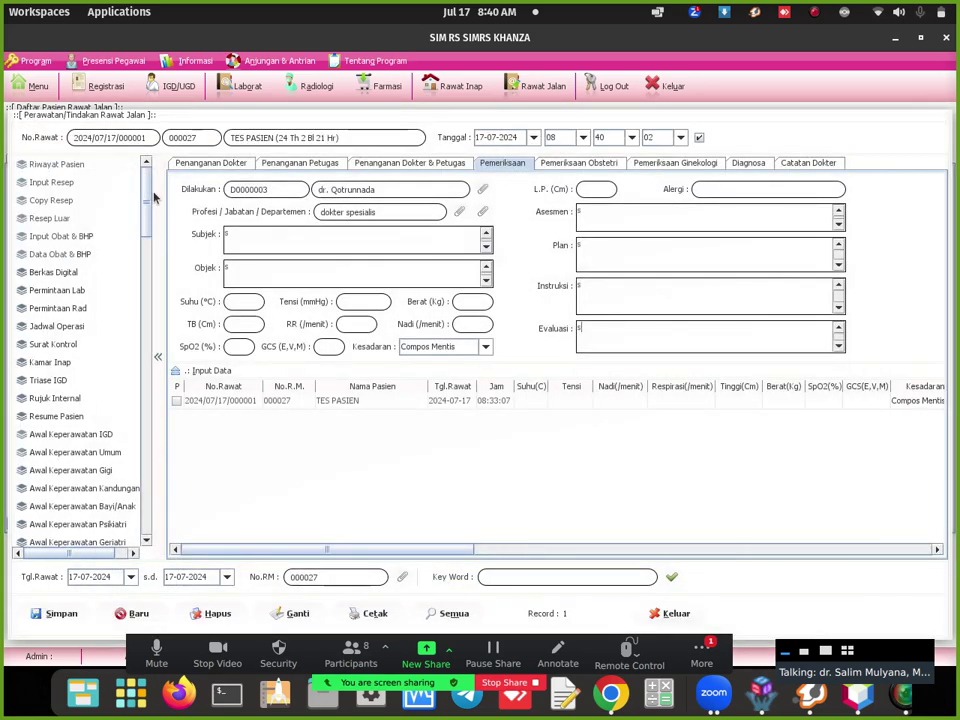
{"action": "left_click", "coordinate": [586, 347]}
{"action": "left_click", "coordinate": [457, 215]}
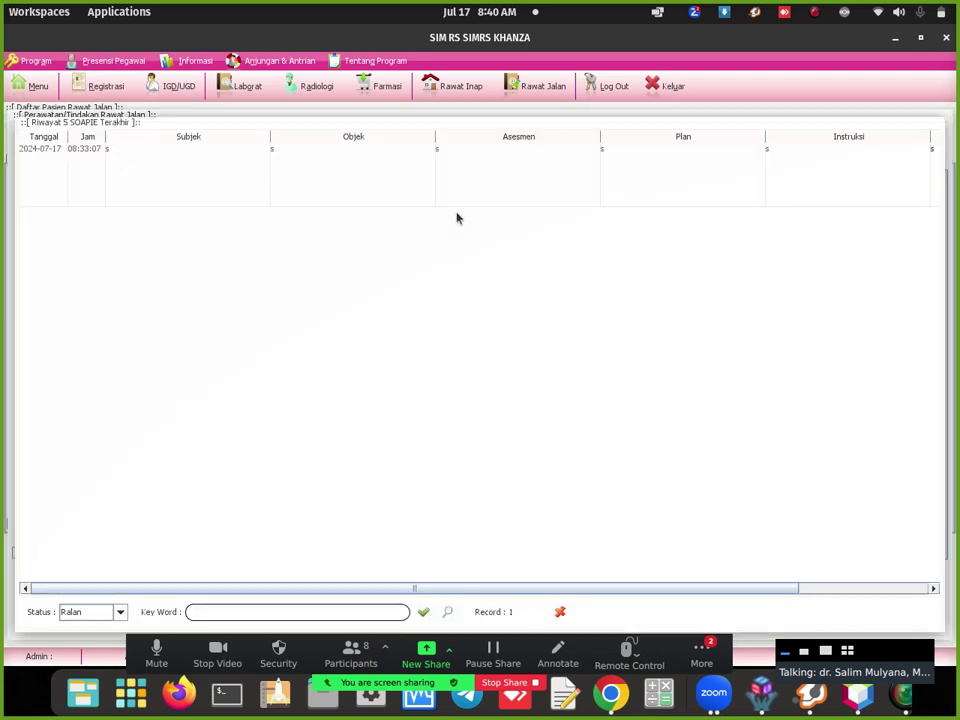
{"action": "double_click", "coordinate": [60, 174]}
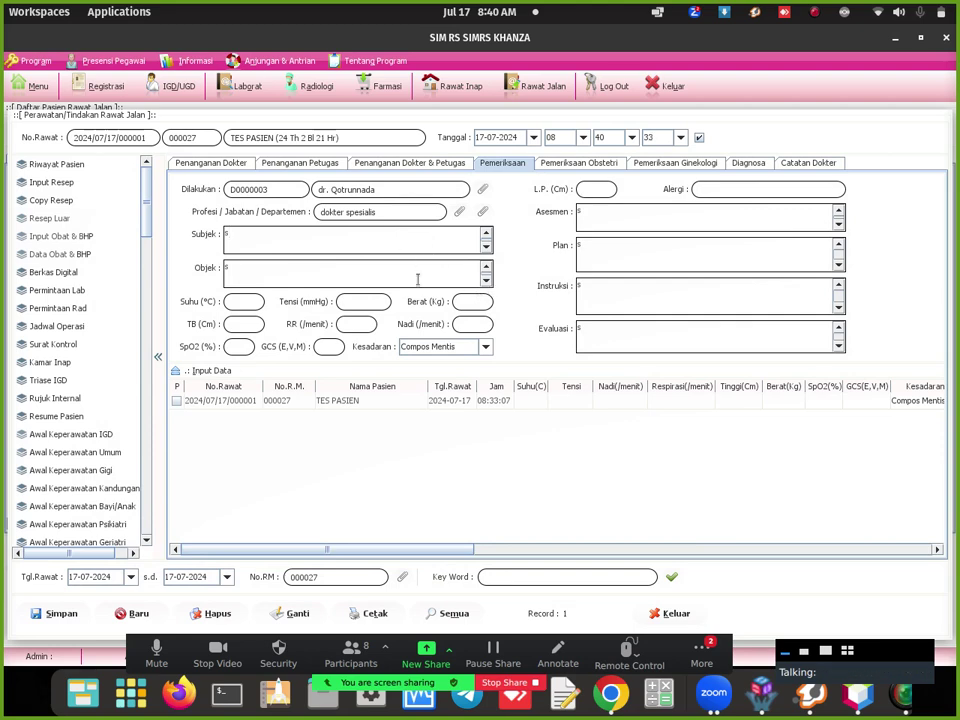
{"action": "left_click", "coordinate": [647, 250]}
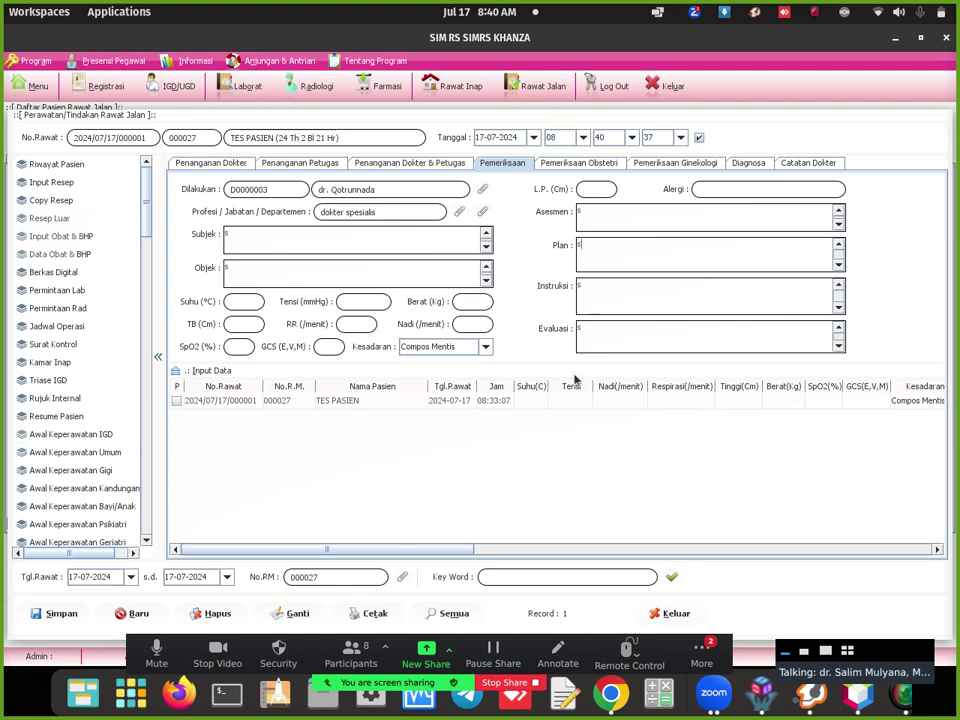
Exit the outpatient examination record unsaved and open the chosen inpatient's treatment record.
{"action": "left_click", "coordinate": [676, 614]}
{"action": "left_click", "coordinate": [499, 376]}
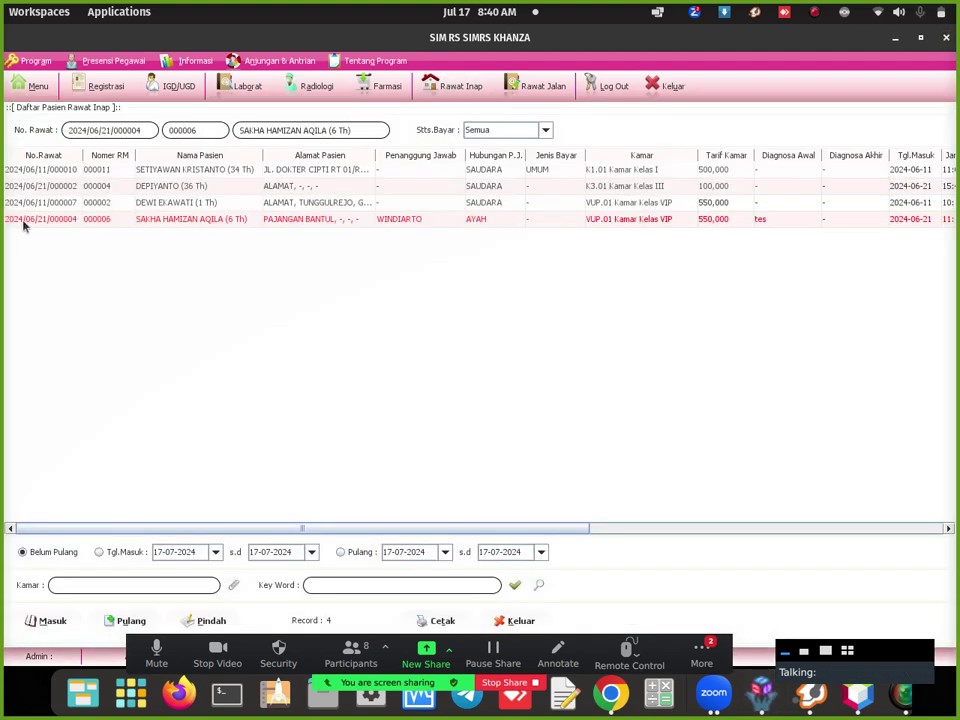
{"action": "double_click", "coordinate": [23, 221]}
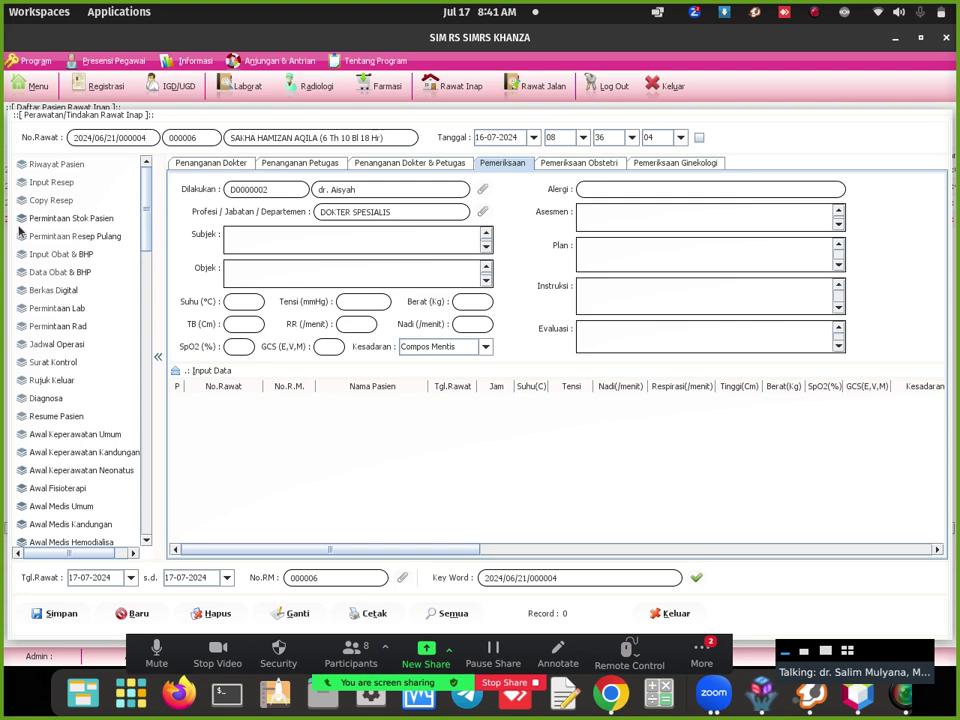
Close the Permintaan Stok Pasien form and open Resume Pasien for the VIP-room inpatient.
{"action": "left_click", "coordinate": [20, 221]}
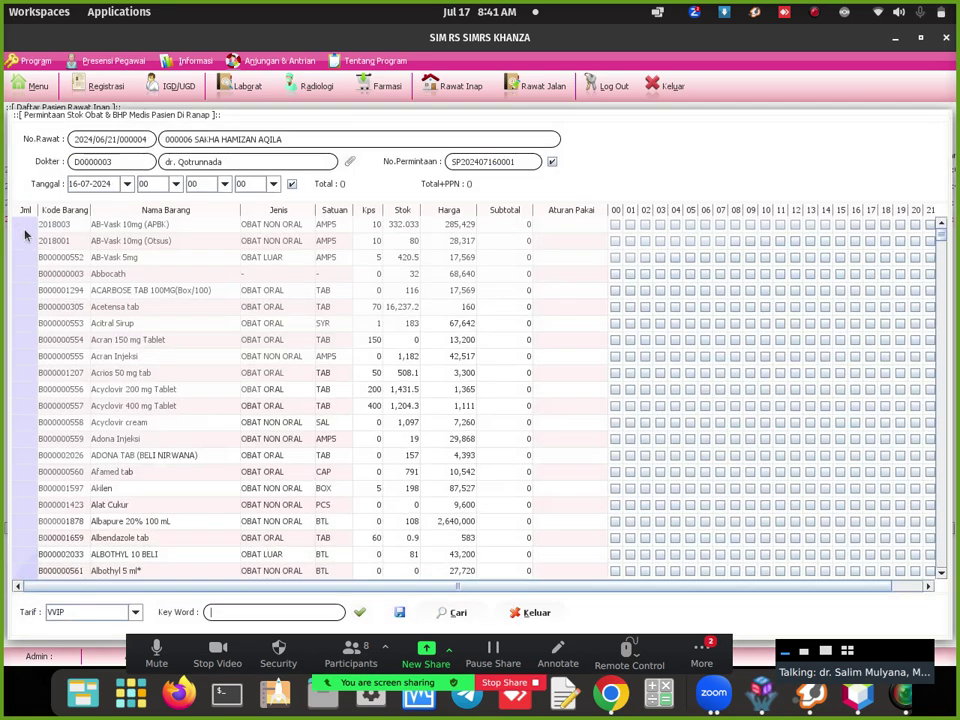
{"action": "left_click", "coordinate": [532, 614]}
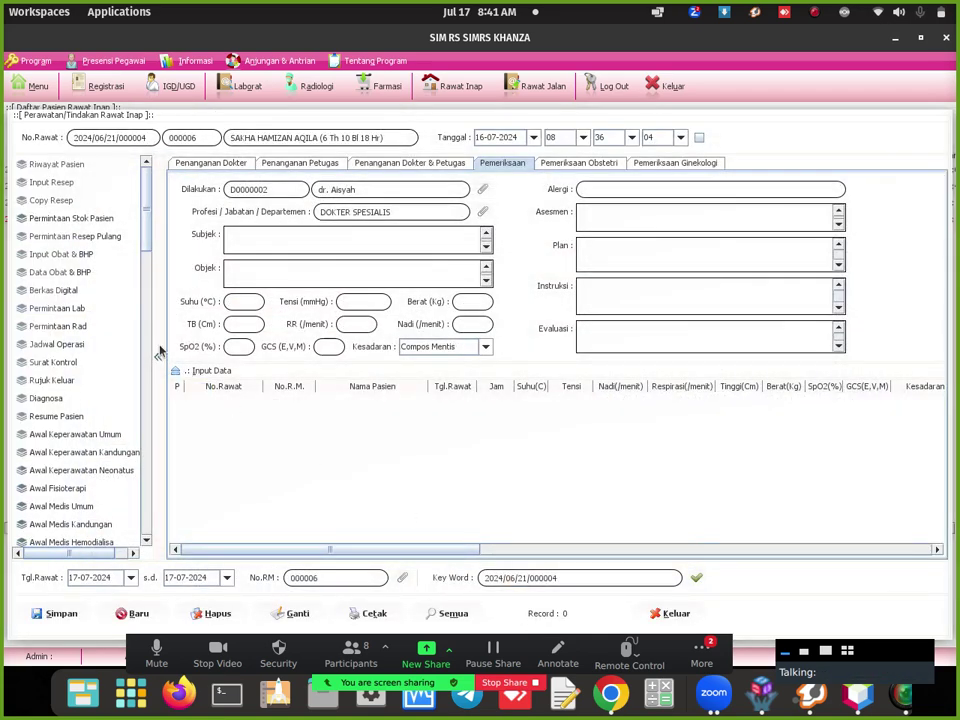
{"action": "left_click", "coordinate": [57, 420]}
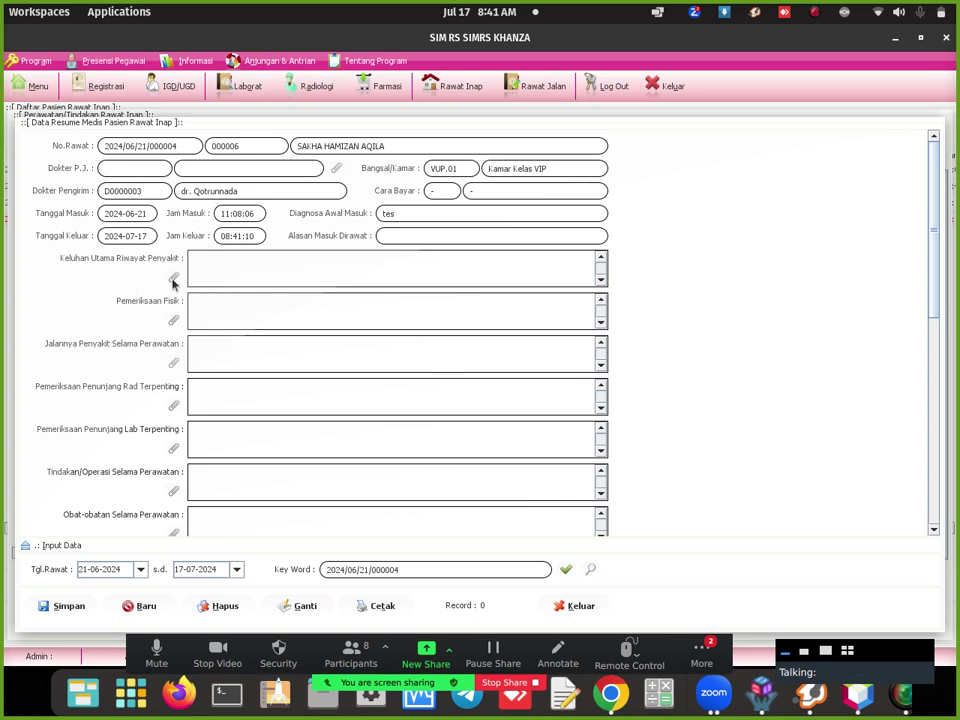
Review the patient's Riwayat Keluhan complaint history, then close it.
{"action": "left_click", "coordinate": [174, 278]}
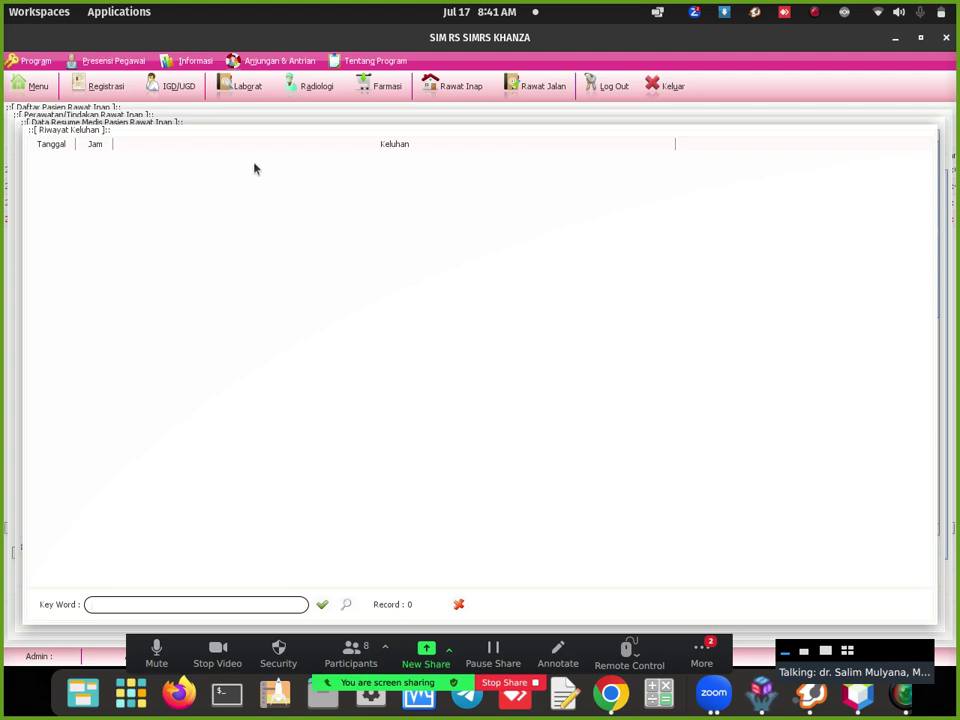
{"action": "left_click", "coordinate": [459, 606]}
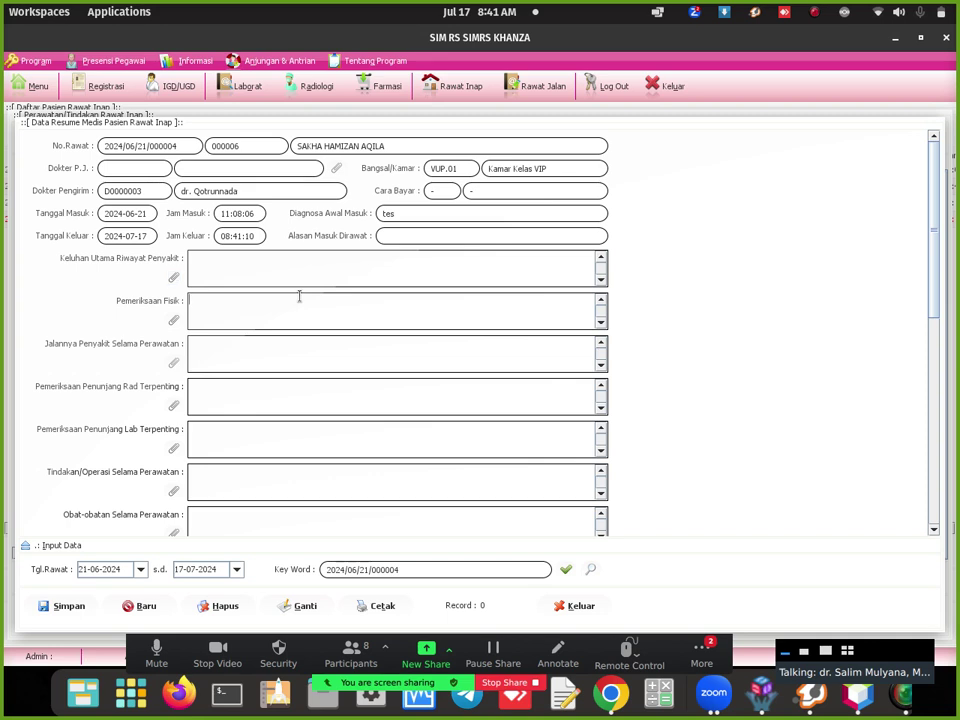
{"action": "left_click", "coordinate": [703, 657]}
{"action": "left_click", "coordinate": [759, 362]}
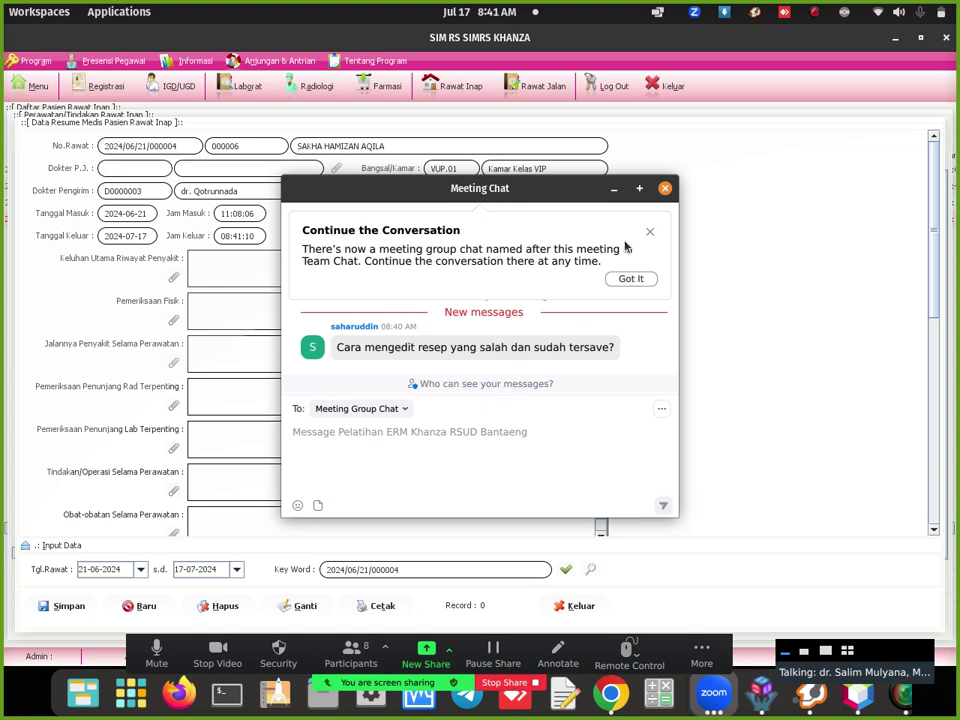
{"action": "left_click", "coordinate": [665, 189]}
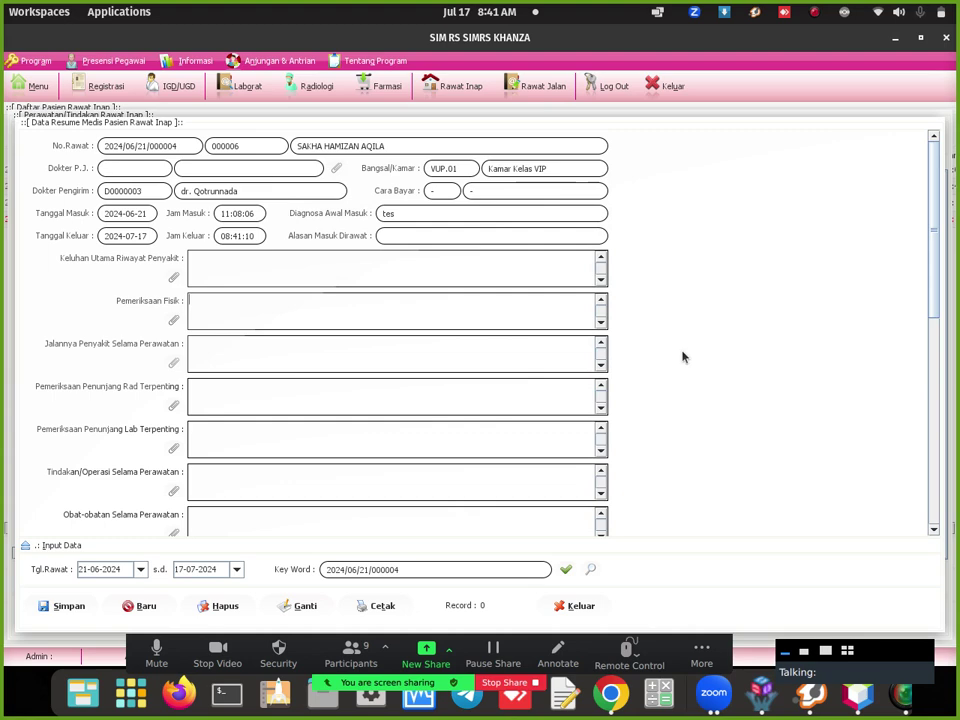
{"action": "scroll", "coordinate": [684, 357], "scroll_direction": "down", "scroll_amount": 1}
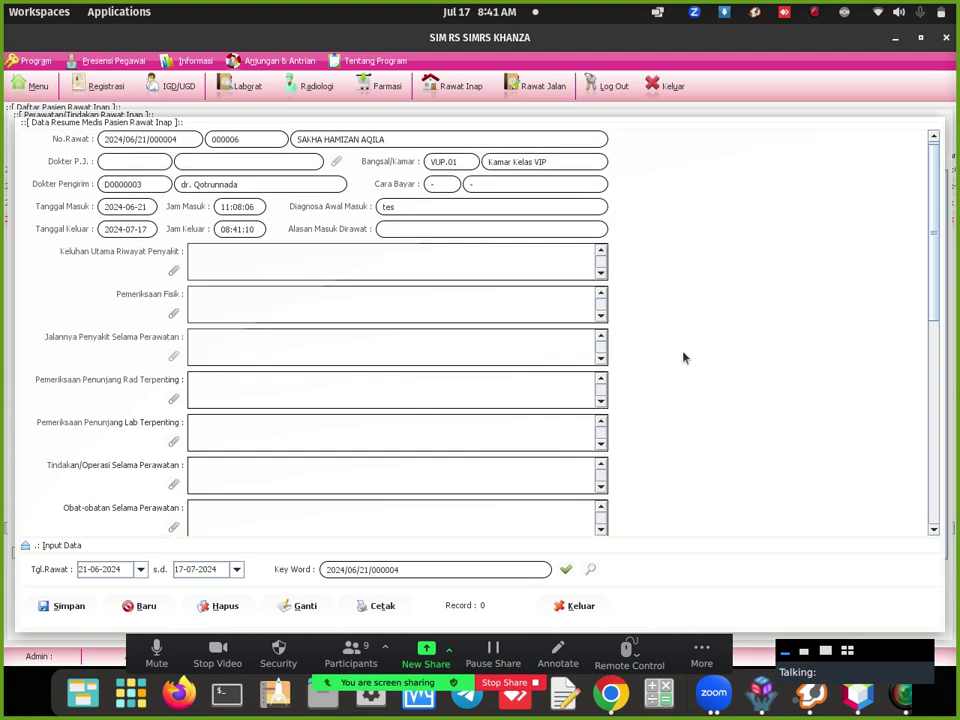
Review Riwayat Pemeriksaan, close the resume form, and show the Rawat Jalan list.
{"action": "left_click", "coordinate": [170, 317]}
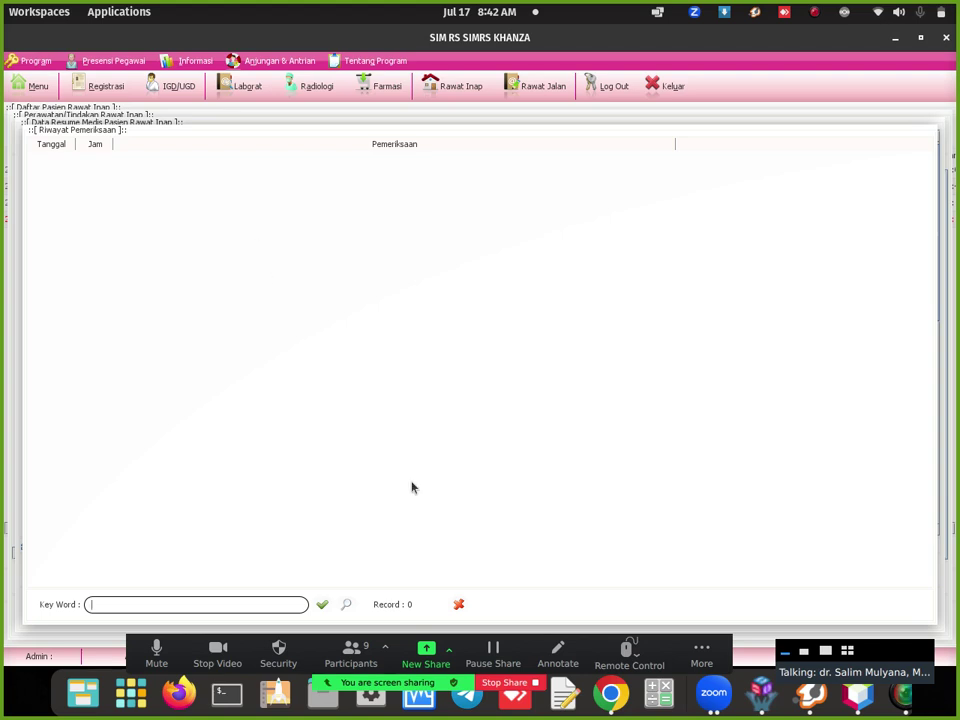
{"action": "left_click", "coordinate": [459, 605]}
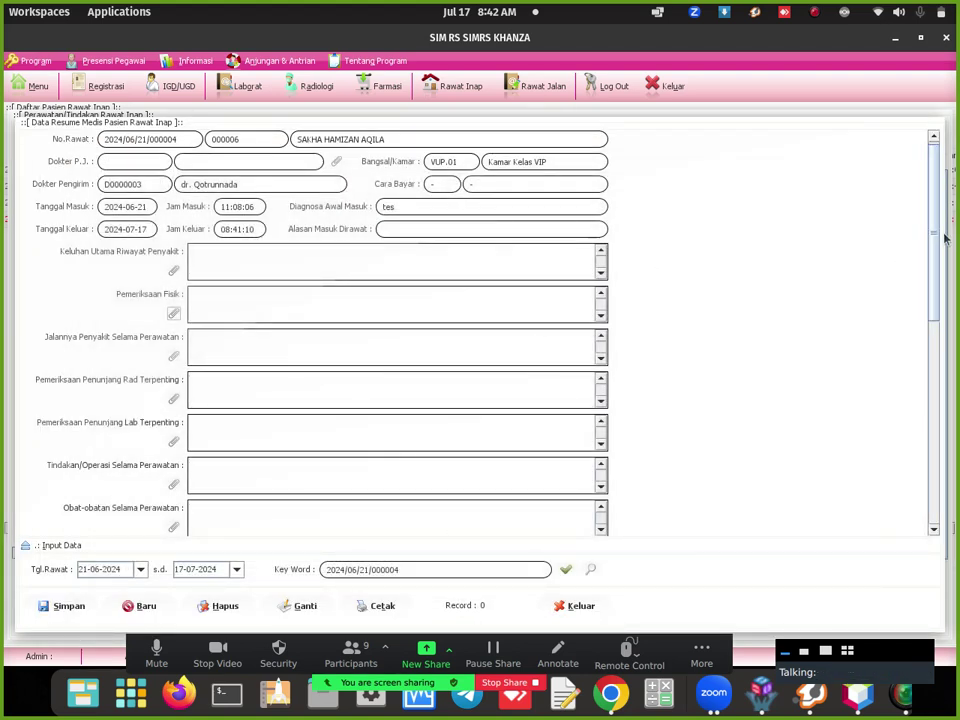
{"action": "left_click_drag", "start_coordinate": [934, 243], "coordinate": [934, 245]}
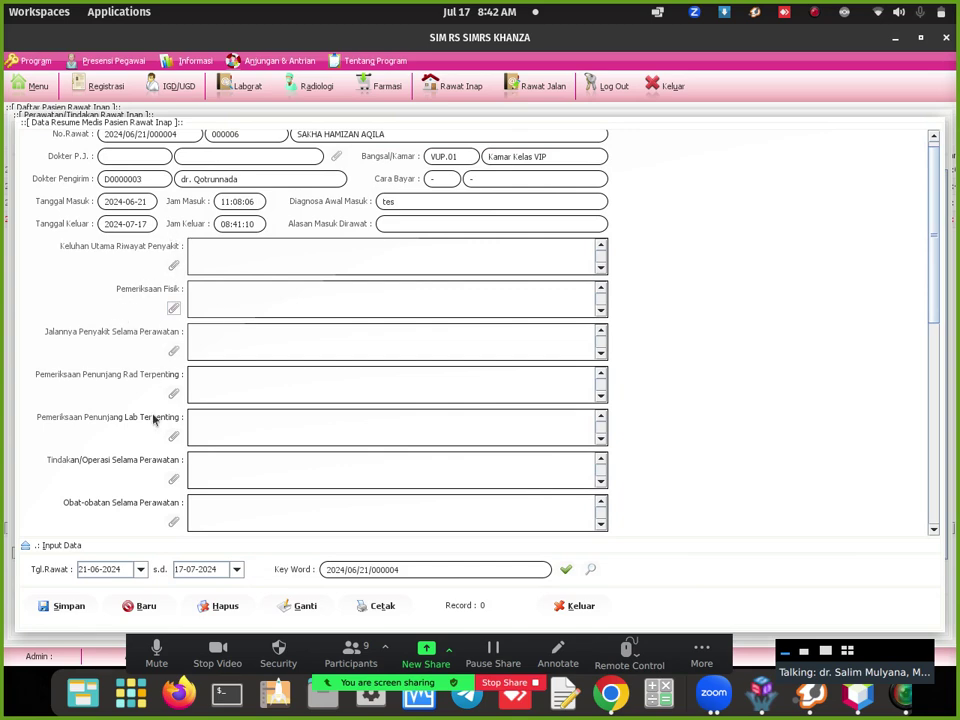
{"action": "scroll", "coordinate": [900, 326], "scroll_direction": "down", "scroll_amount": 10}
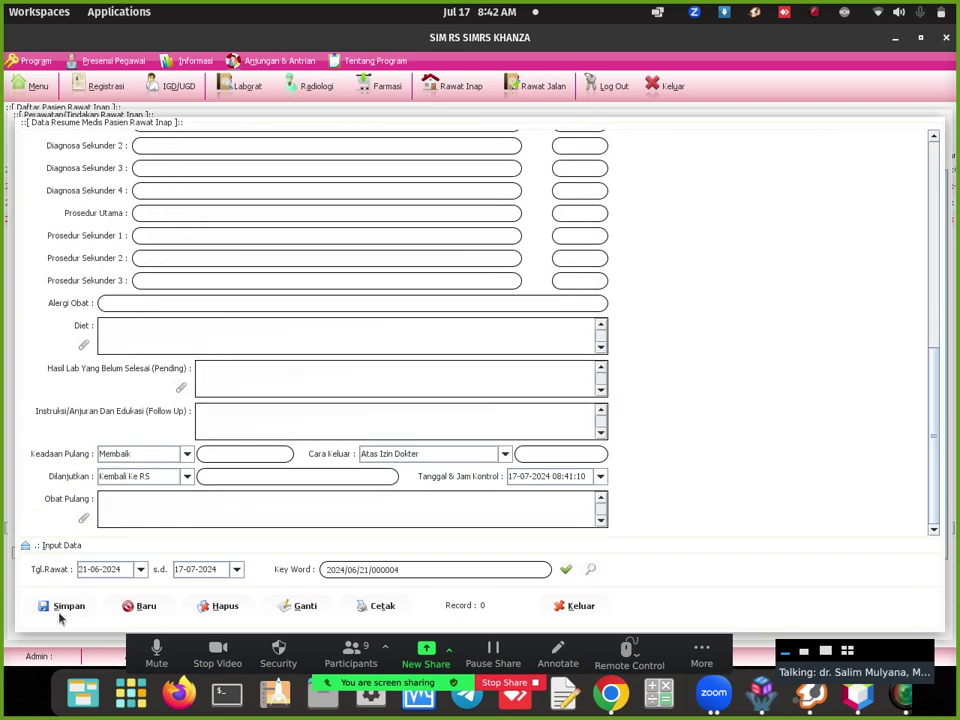
{"action": "left_click", "coordinate": [579, 607]}
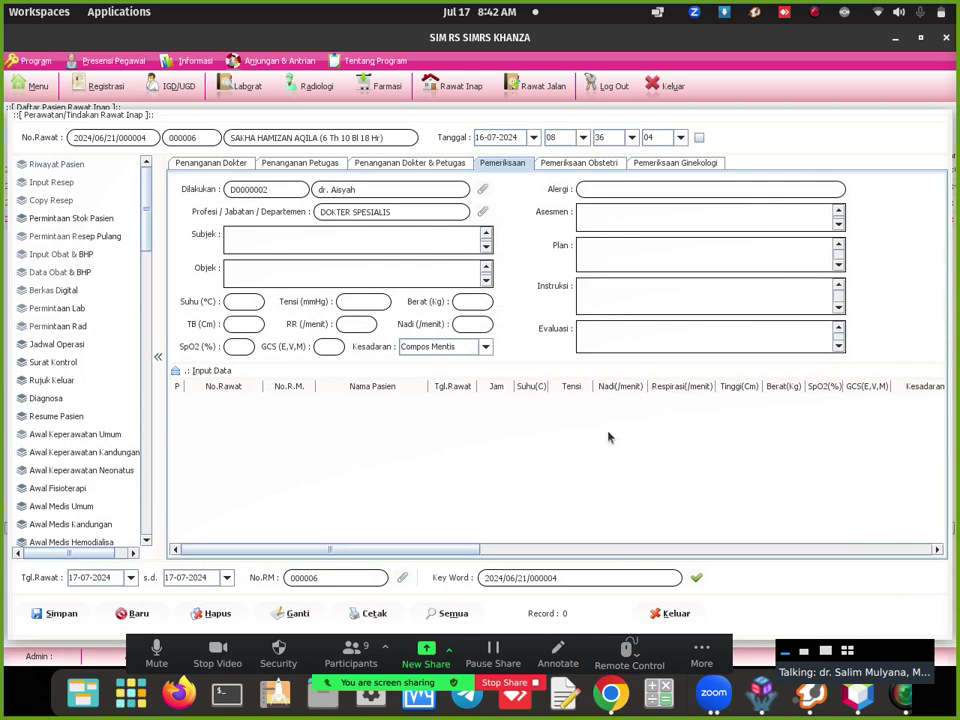
{"action": "left_click", "coordinate": [549, 86]}
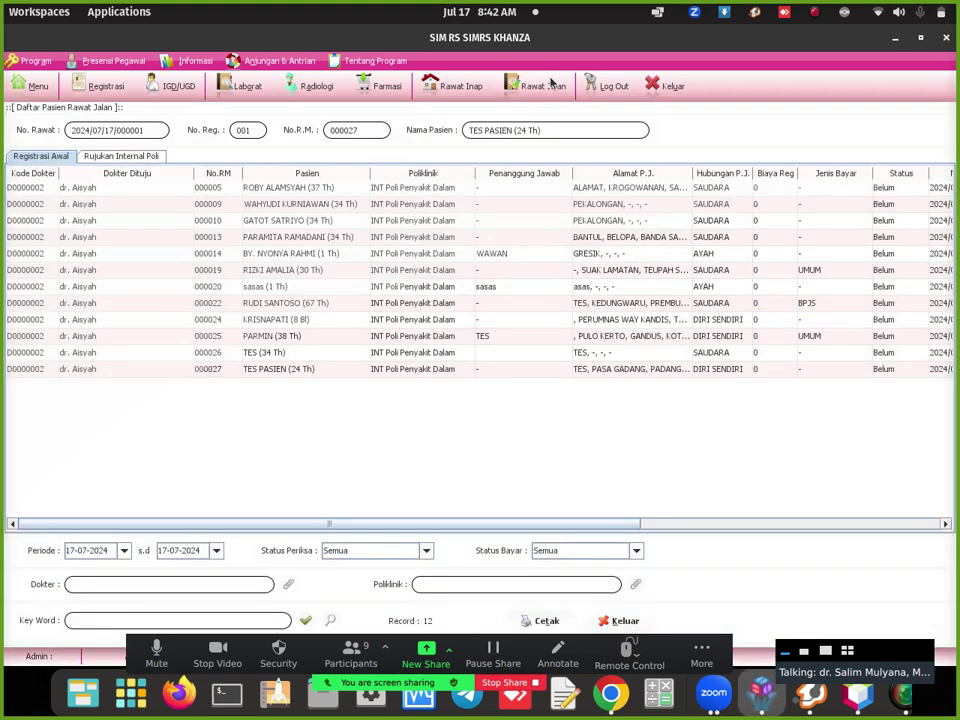
Prescribe TES PASIEN 10 AB-Vask 10mg (APBK) at 3x1 and save the prescription.
{"action": "double_click", "coordinate": [40, 376]}
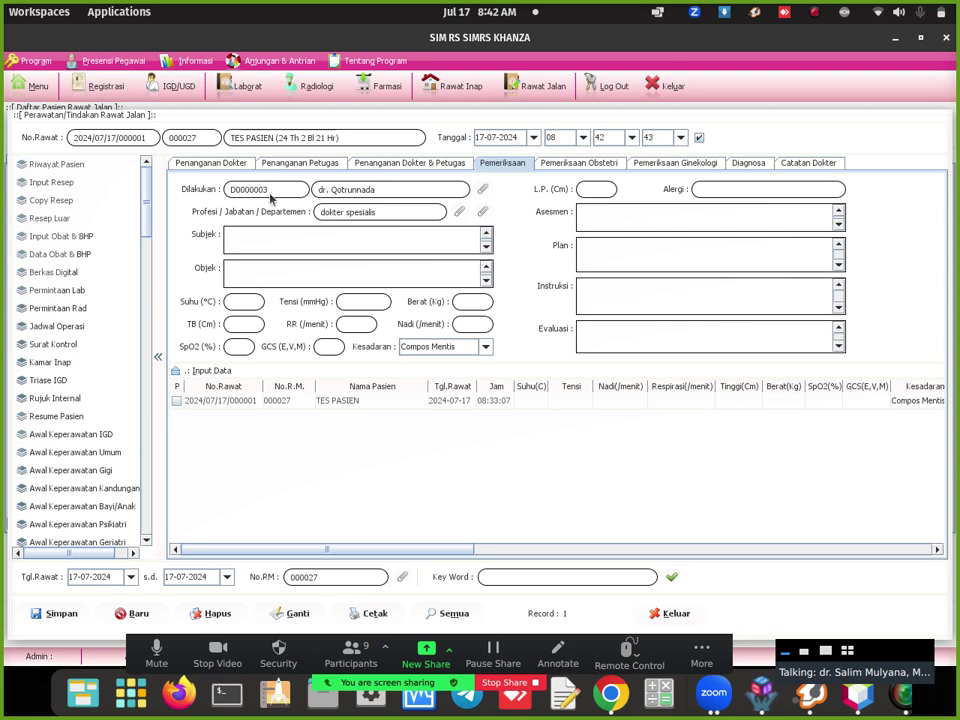
{"action": "left_click", "coordinate": [50, 183]}
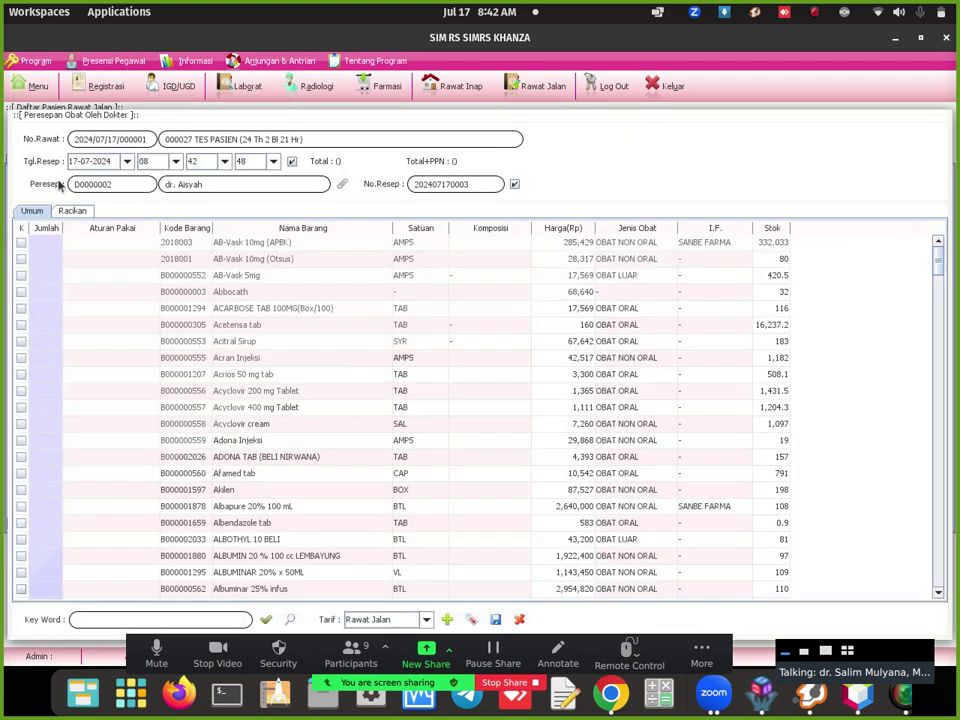
{"action": "left_click", "coordinate": [43, 242]}
{"action": "type", "text": "10"}
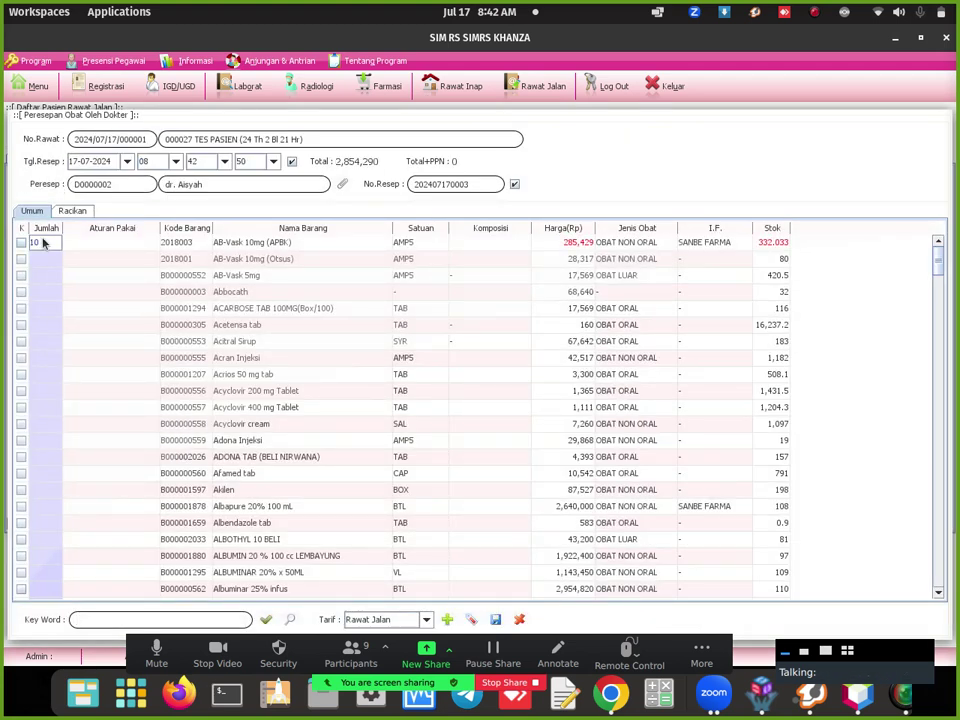
{"action": "left_click", "coordinate": [85, 245]}
{"action": "type", "text": "3x1"}
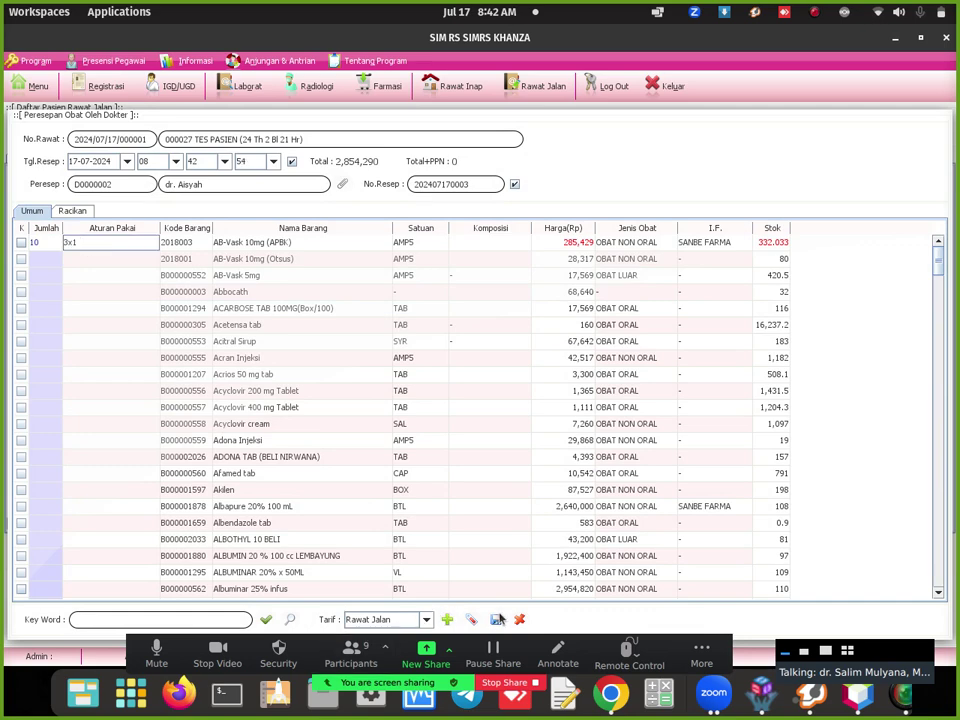
{"action": "left_click", "coordinate": [496, 619]}
{"action": "left_click", "coordinate": [455, 405]}
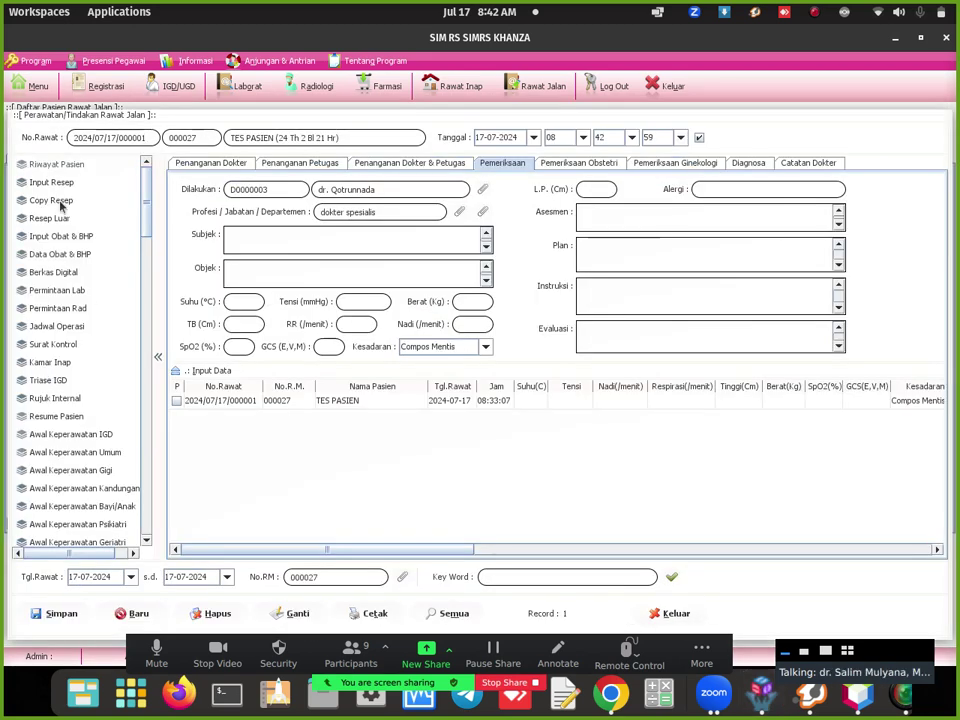
Edit the existing prescription to add ACARBOSE TAB, quantity 10 at 3x1, and save it.
{"action": "left_click", "coordinate": [62, 200]}
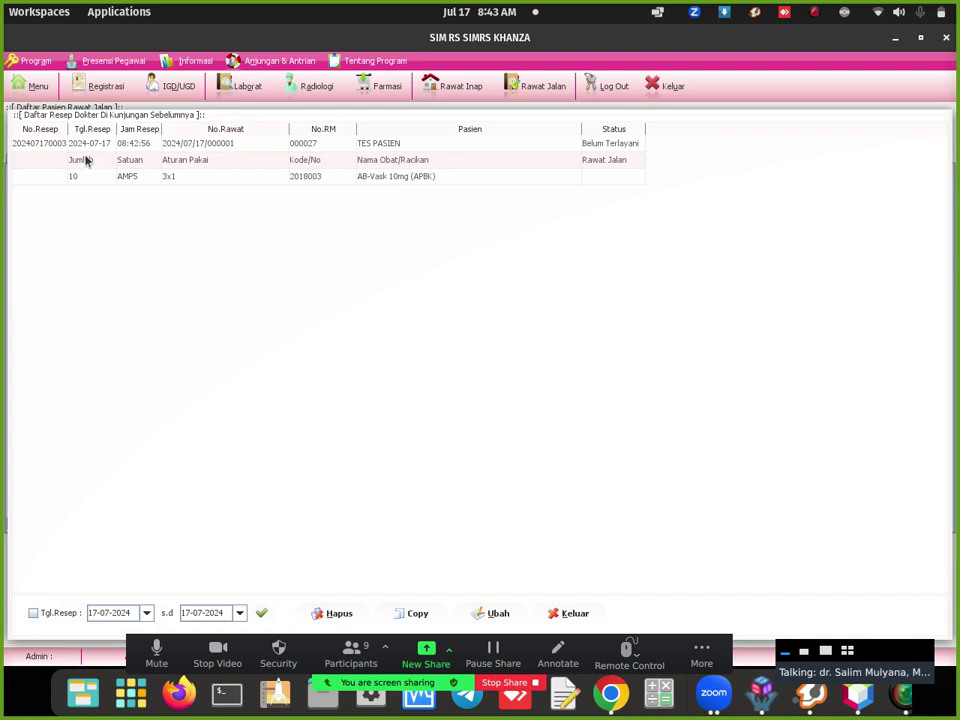
{"action": "left_click", "coordinate": [41, 145]}
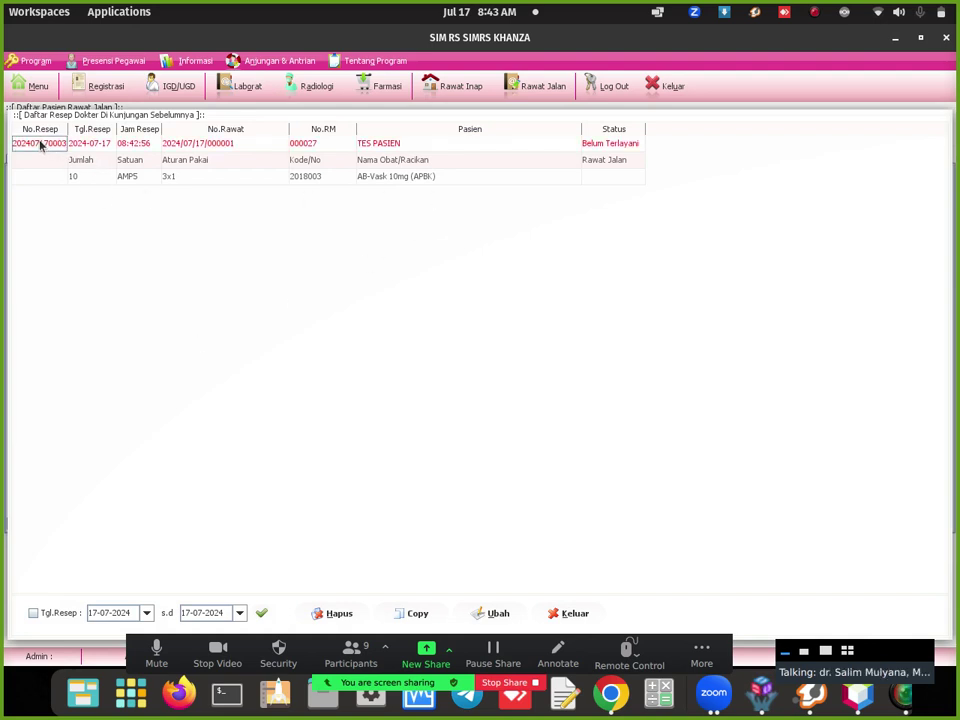
{"action": "left_click", "coordinate": [498, 615]}
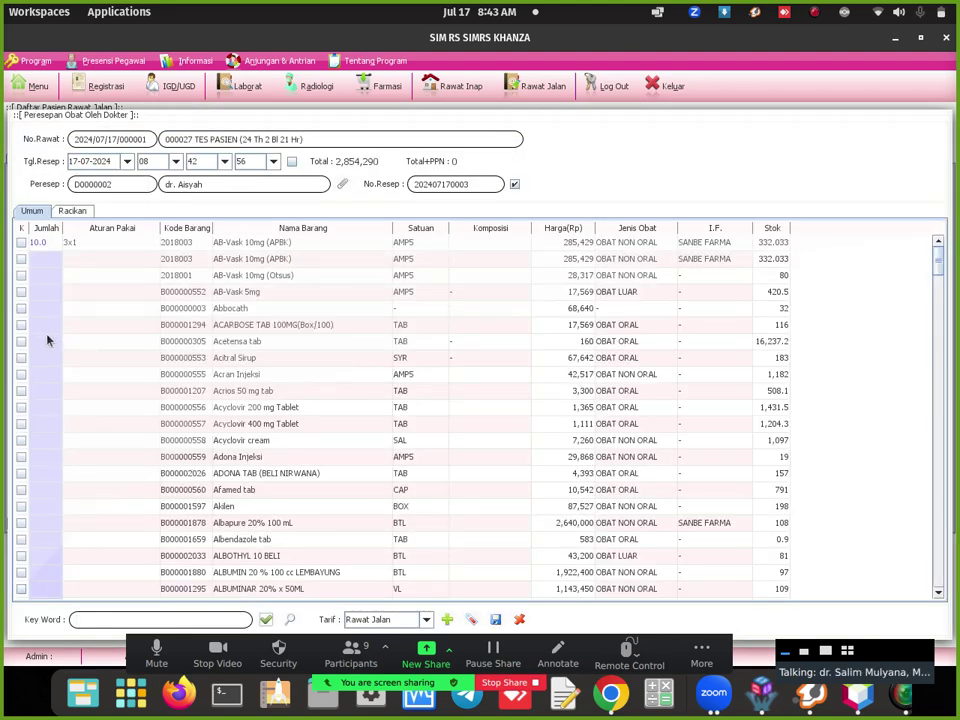
{"action": "double_click", "coordinate": [45, 330]}
{"action": "type", "text": "10"}
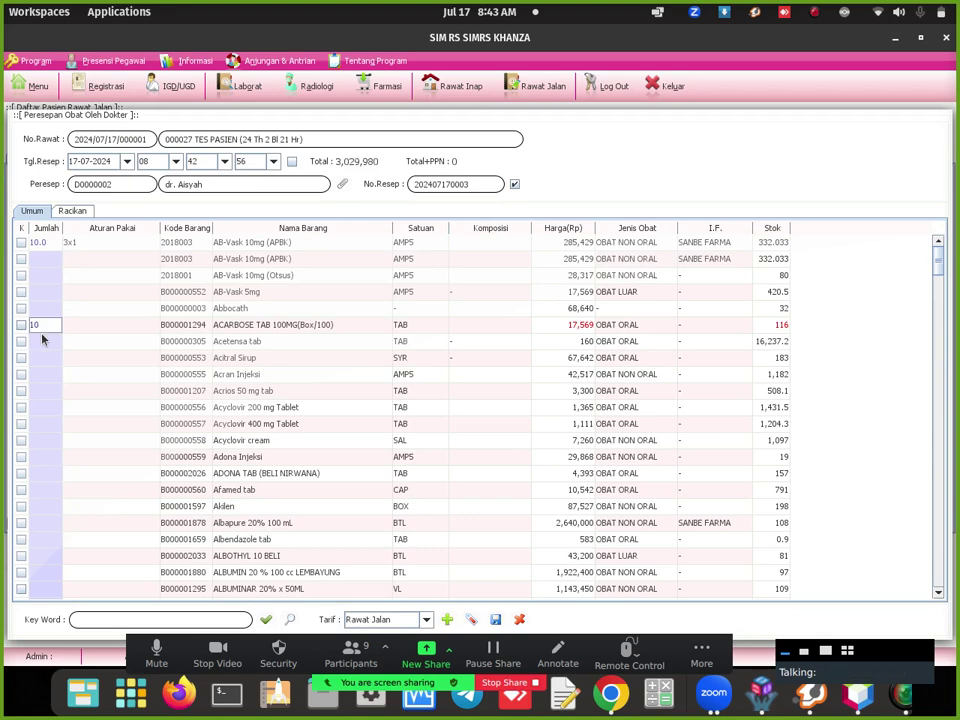
{"action": "left_click", "coordinate": [88, 332]}
{"action": "type", "text": "3x1"}
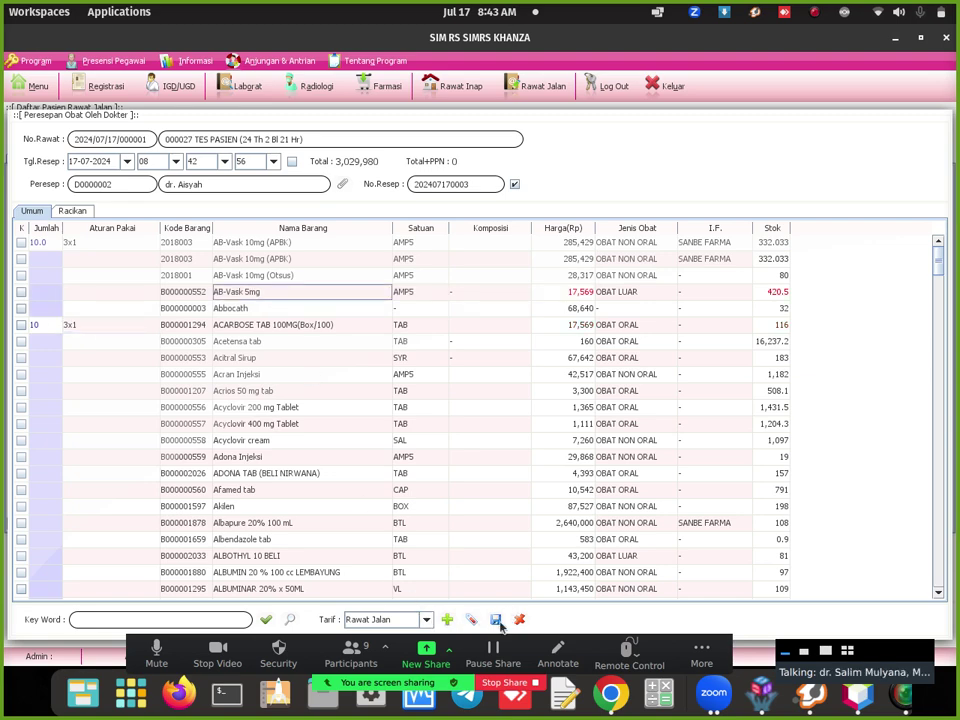
{"action": "left_click", "coordinate": [495, 619]}
{"action": "left_click", "coordinate": [455, 405]}
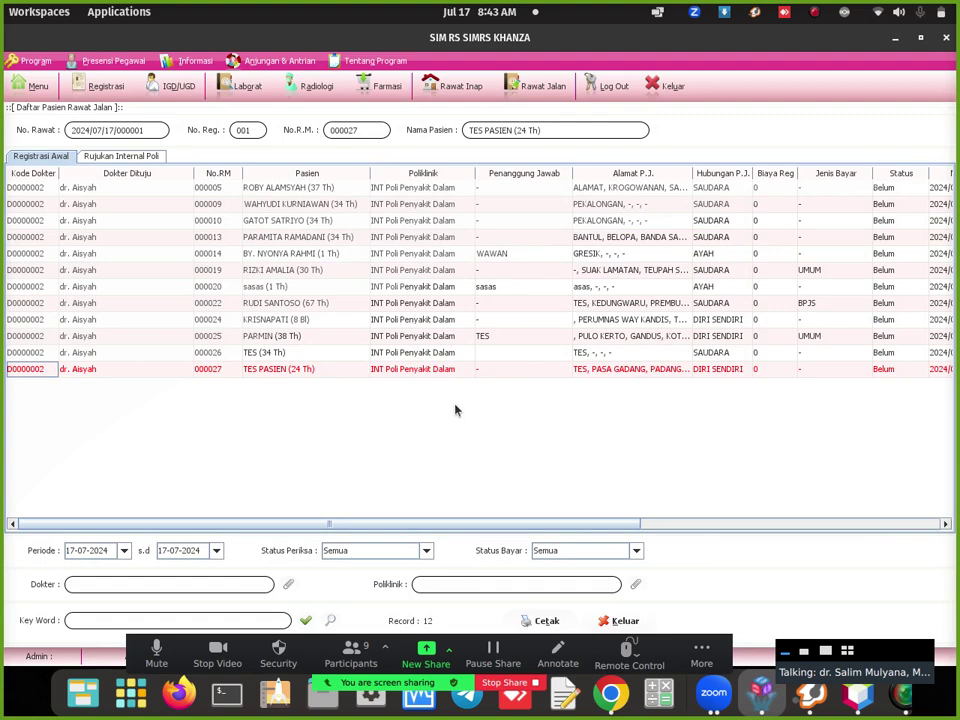
{"action": "double_click", "coordinate": [27, 374]}
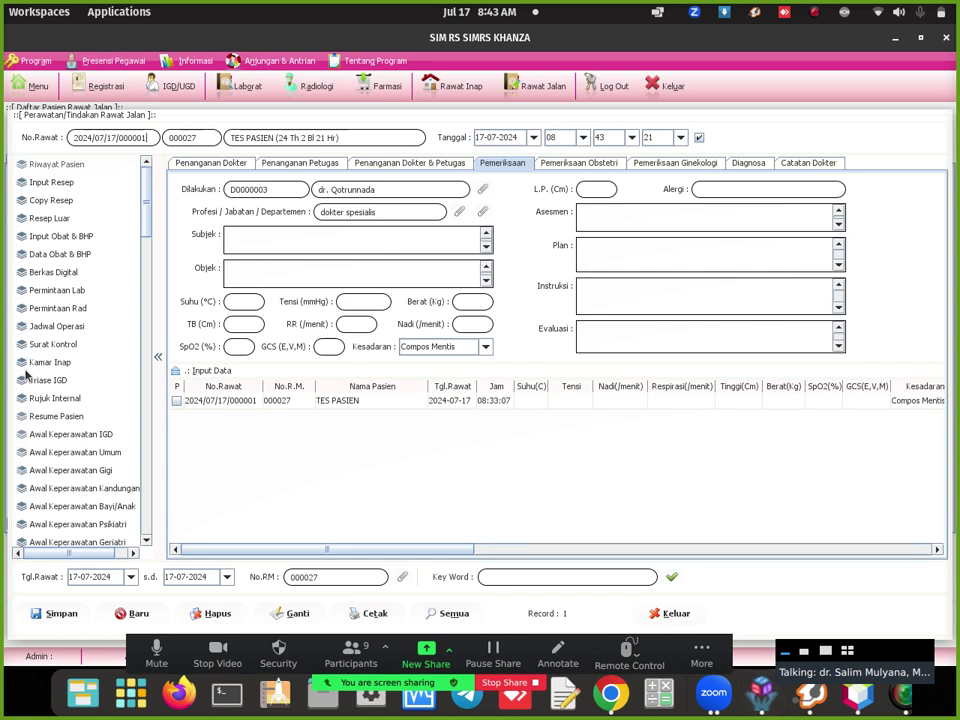
{"action": "left_click", "coordinate": [58, 202]}
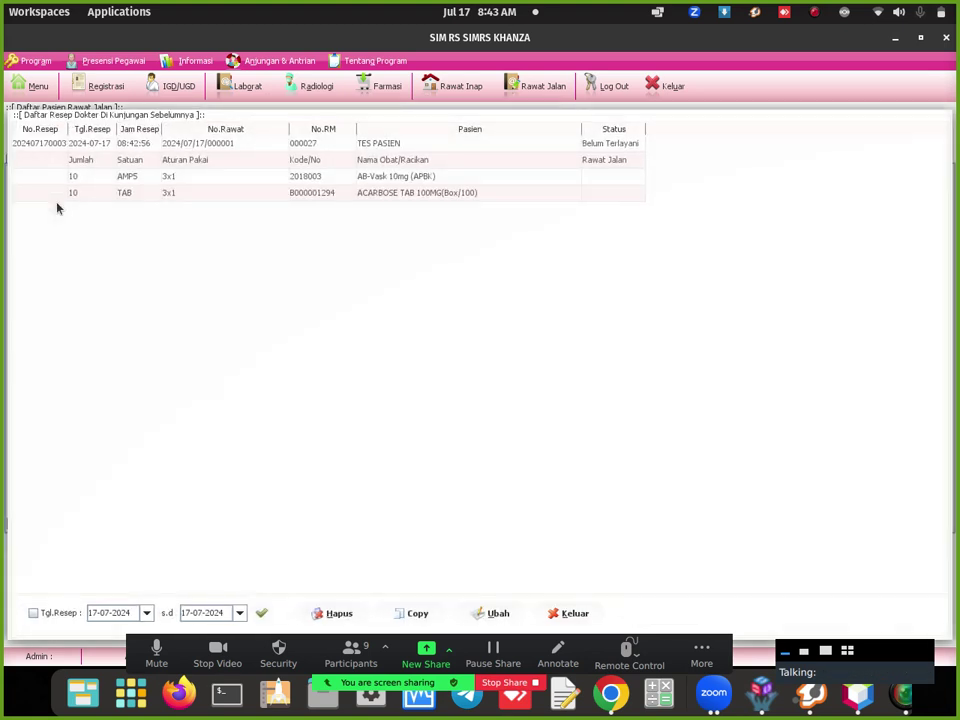
{"action": "left_click", "coordinate": [182, 182]}
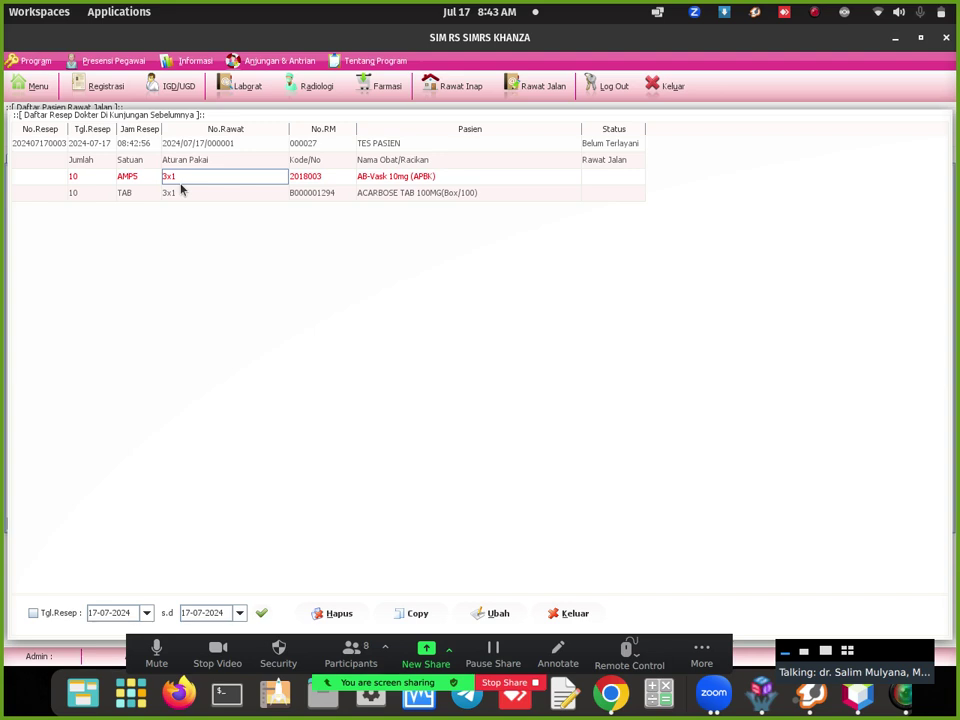
{"action": "left_click", "coordinate": [42, 145]}
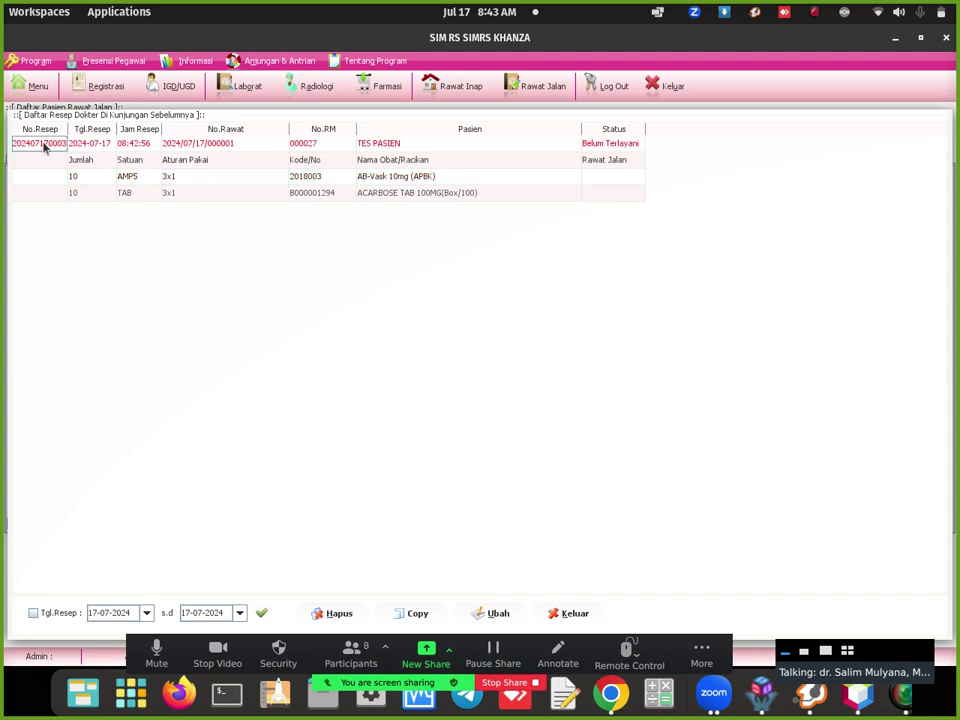
Copy the earlier prescription into Peresepan Obat and check the Acarbose line's quantity and dosage.
{"action": "left_click", "coordinate": [421, 613]}
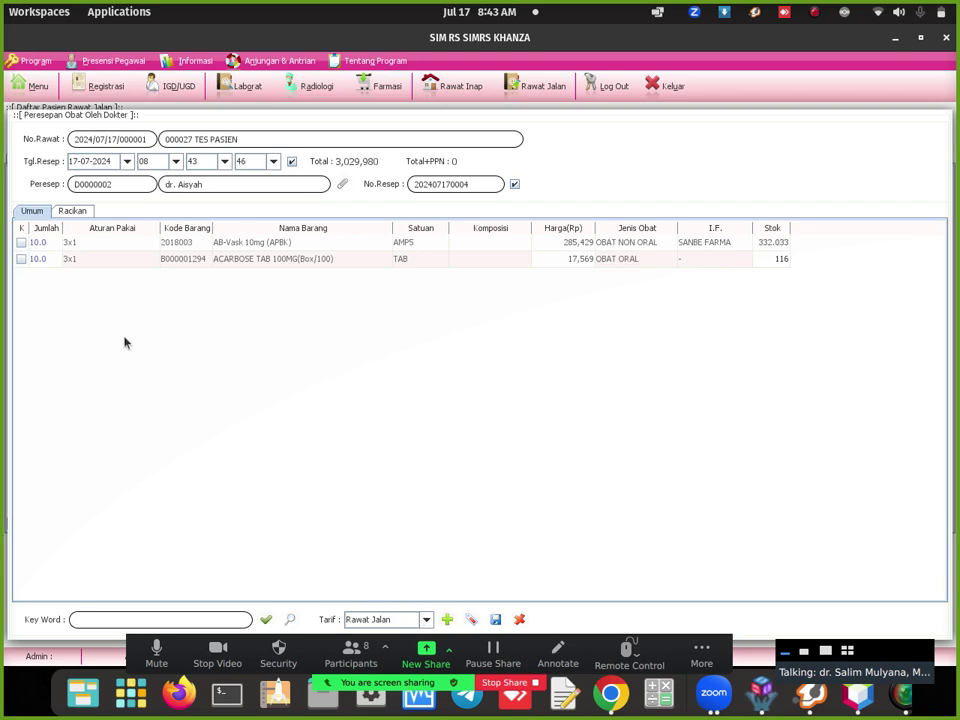
{"action": "left_click", "coordinate": [55, 261]}
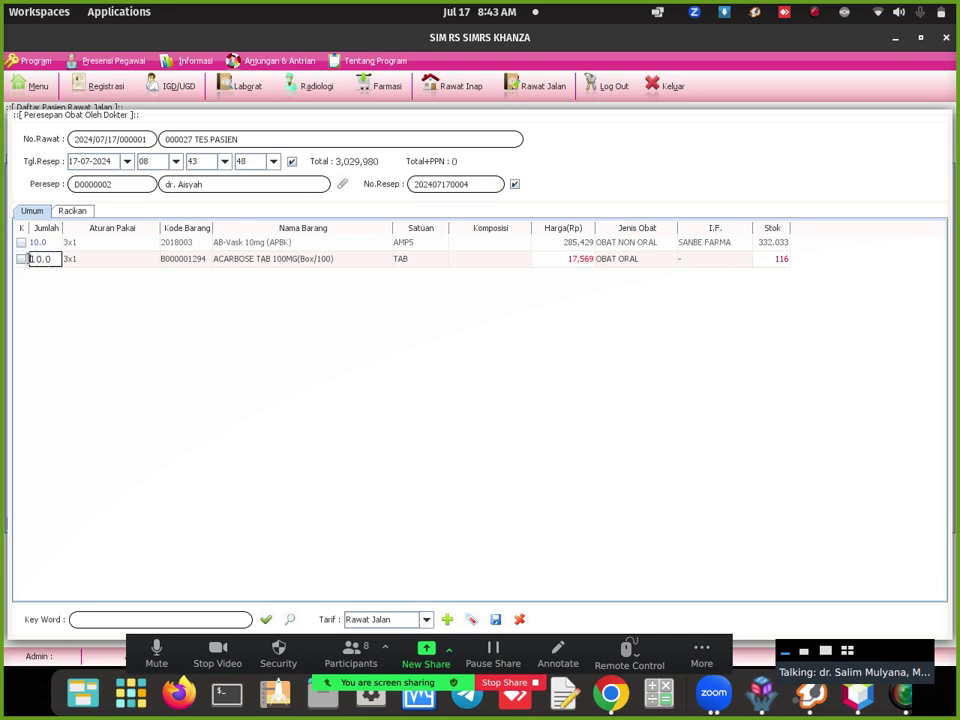
{"action": "left_click", "coordinate": [91, 266]}
{"action": "left_click", "coordinate": [115, 620]}
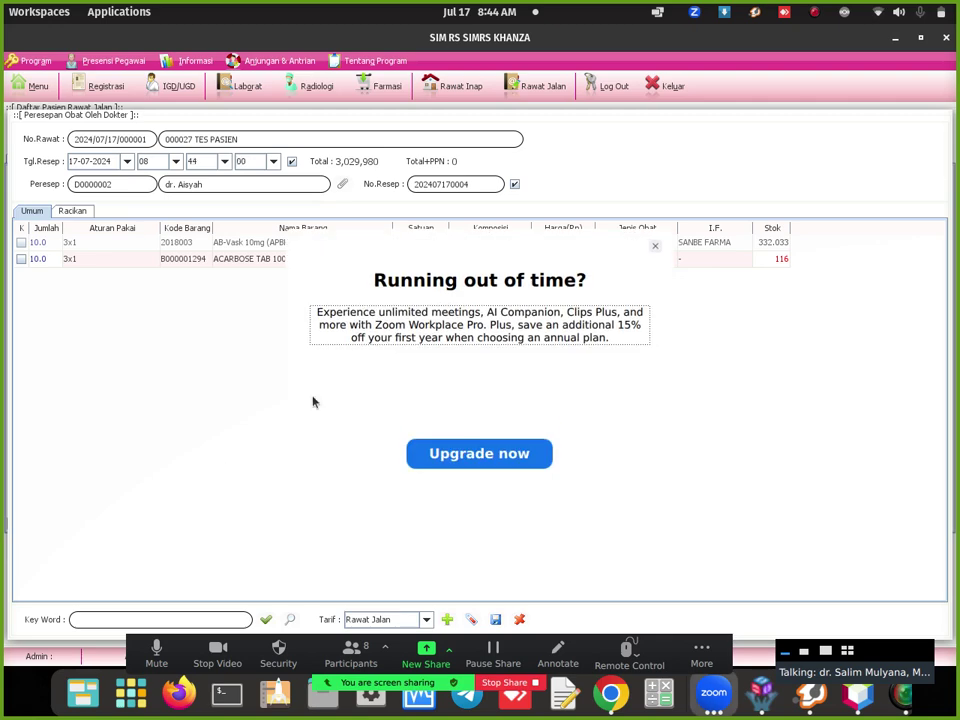
{"action": "left_click", "coordinate": [654, 248]}
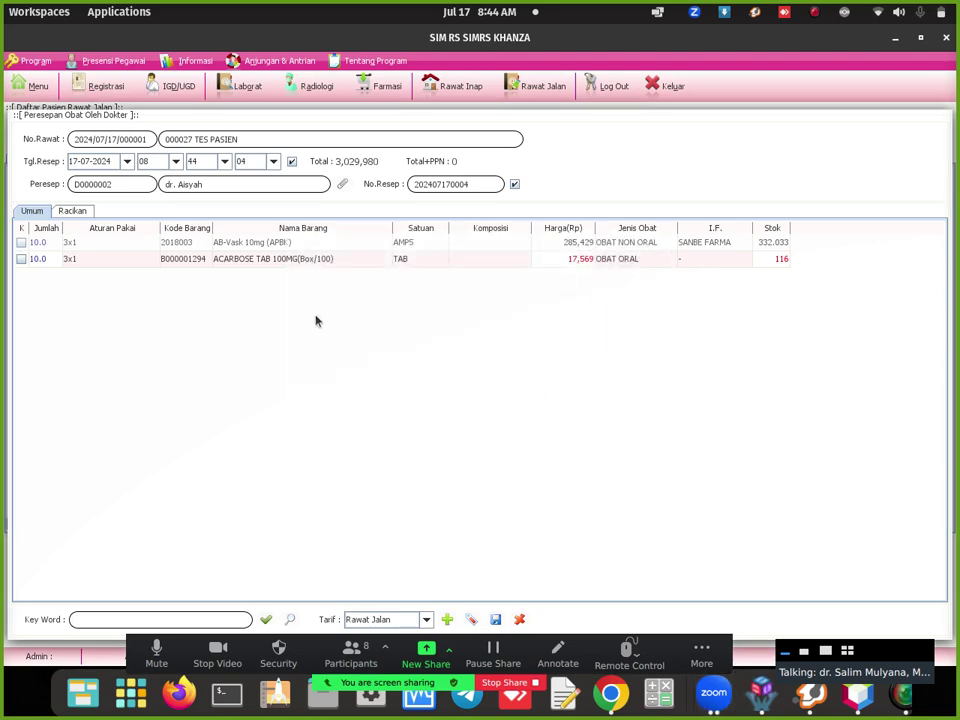
{"action": "left_click", "coordinate": [495, 619]}
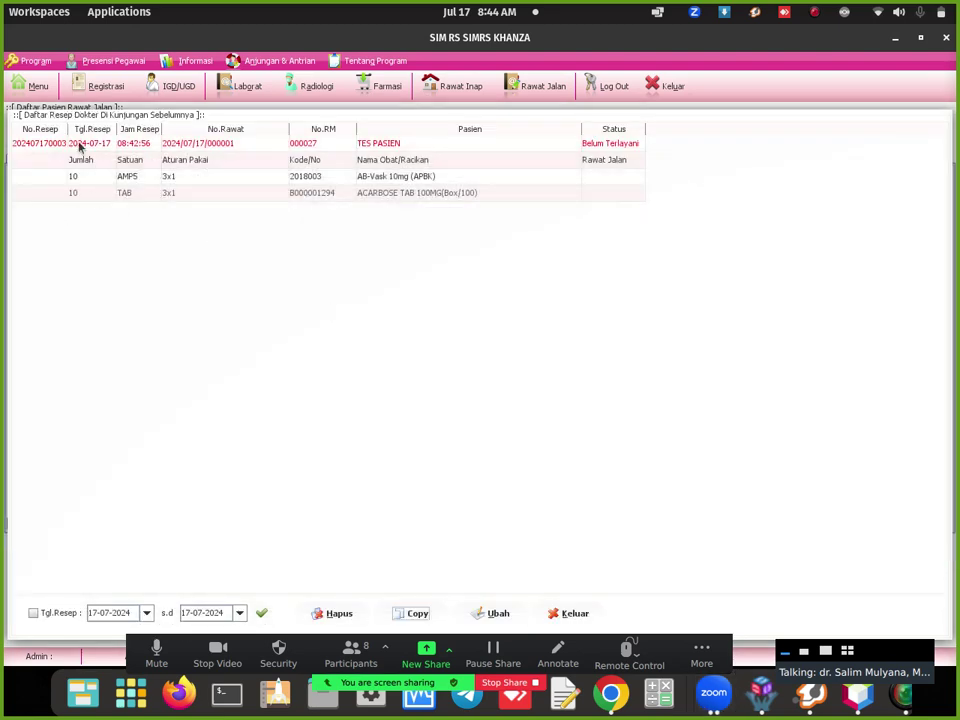
Copy the prescription again, check its Racikan section, and close the previous-prescriptions list.
{"action": "left_click", "coordinate": [60, 148]}
{"action": "left_click", "coordinate": [405, 615]}
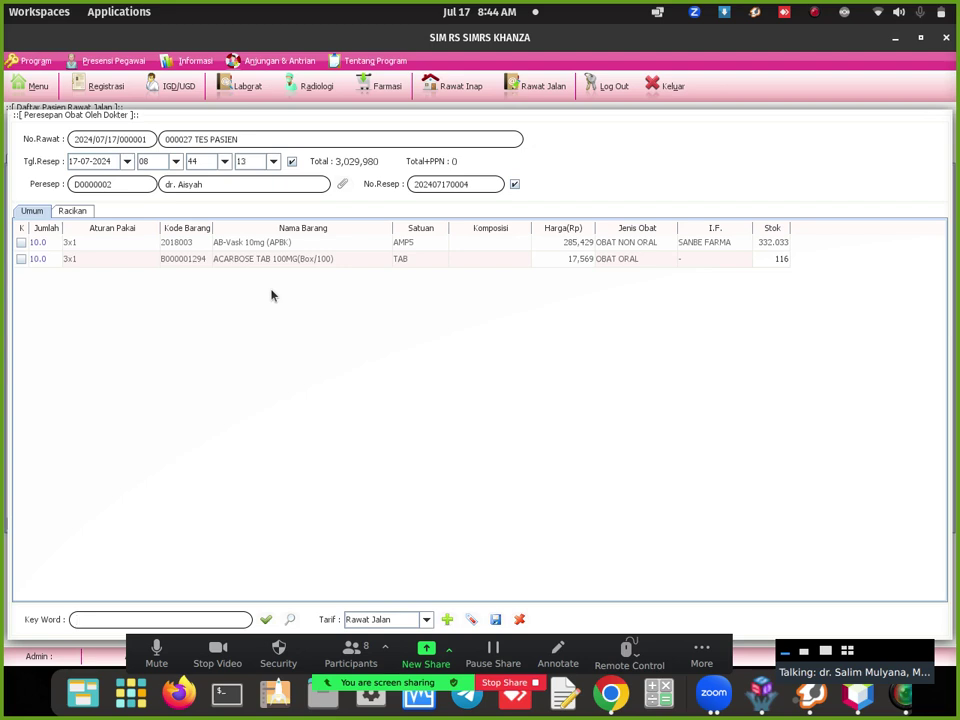
{"action": "left_click", "coordinate": [72, 211]}
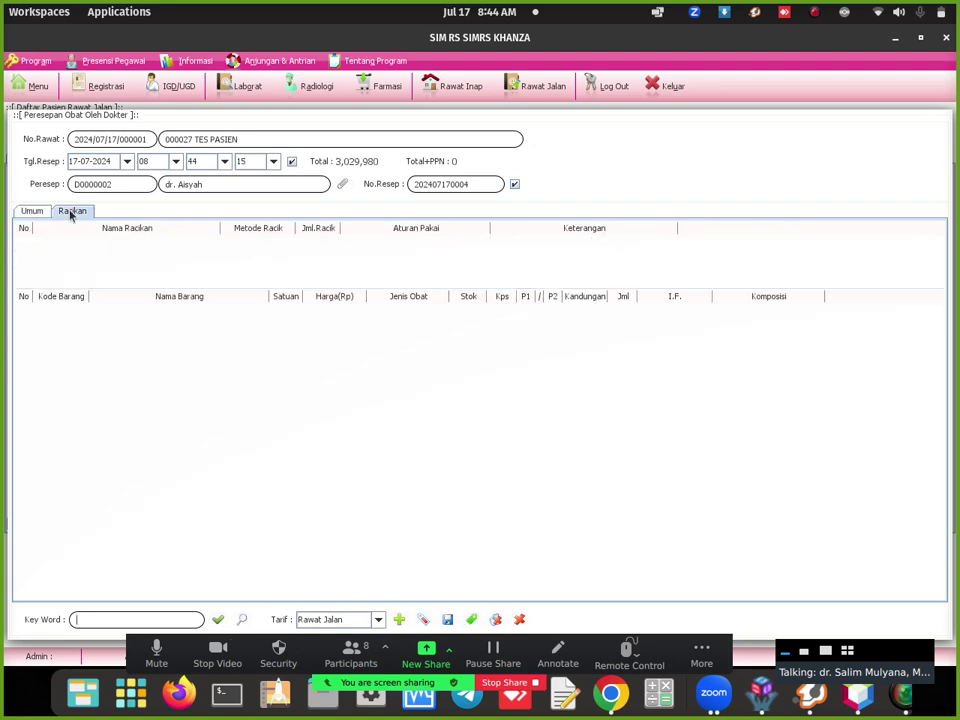
{"action": "left_click", "coordinate": [517, 619]}
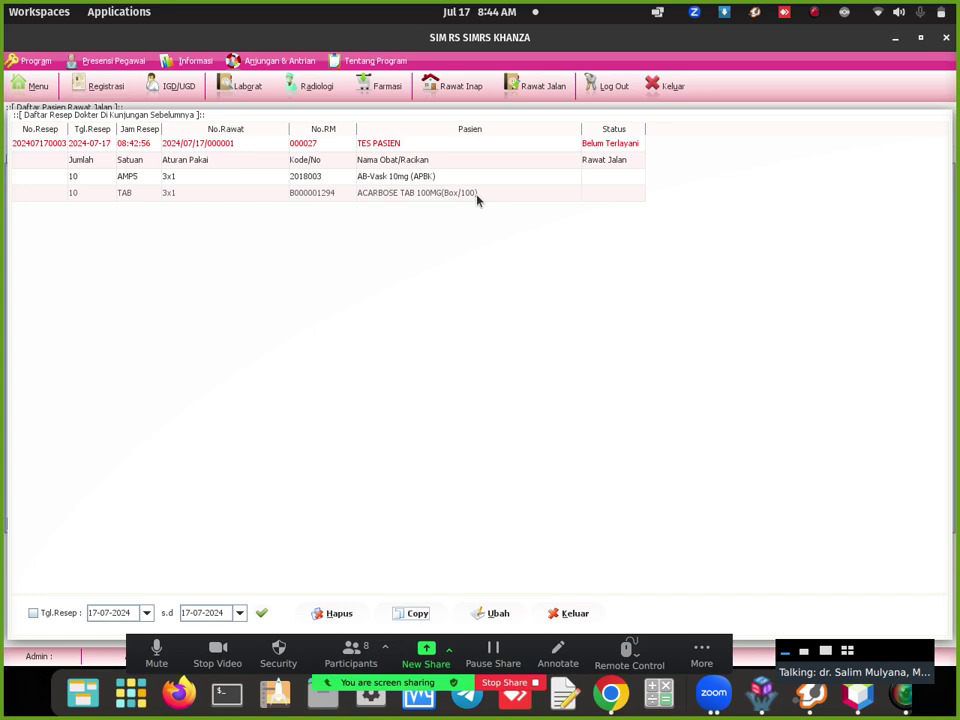
{"action": "left_click", "coordinate": [563, 614]}
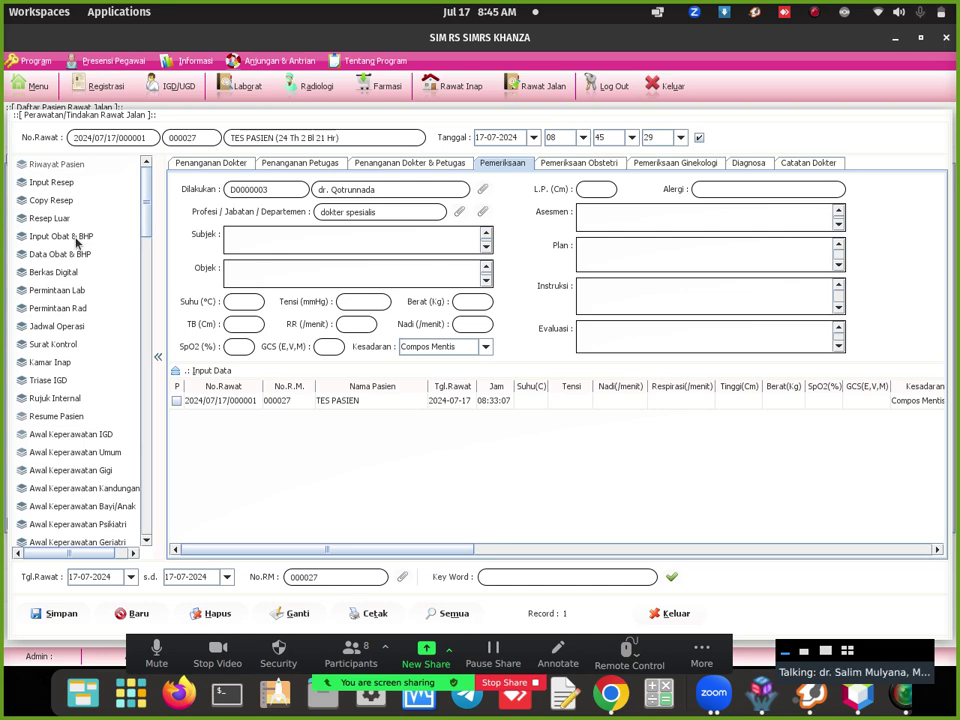
{"action": "left_click", "coordinate": [481, 14]}
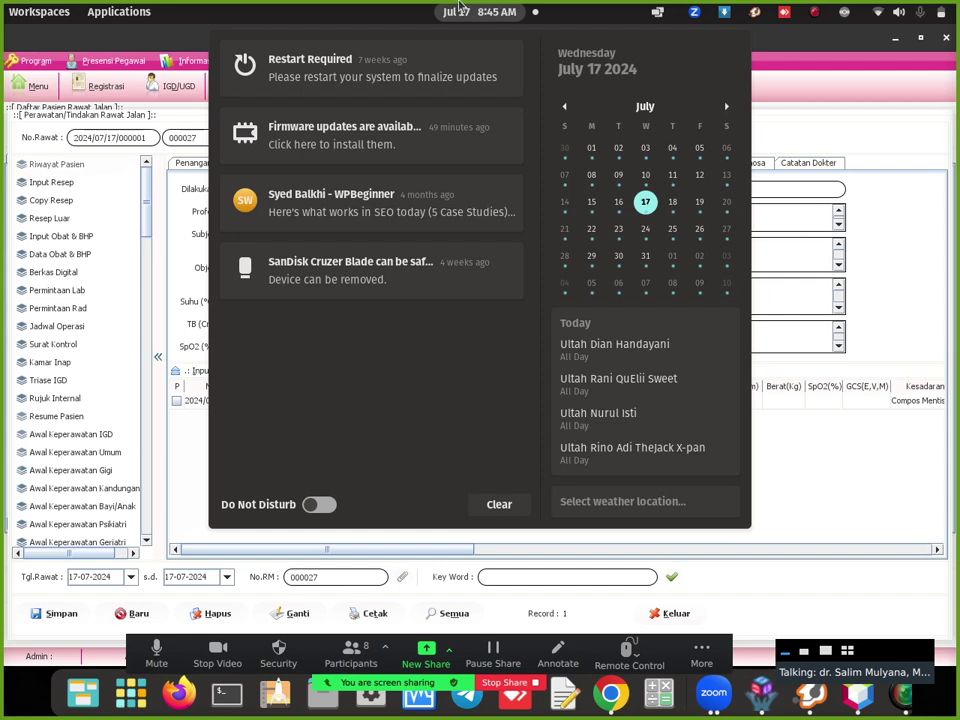
{"action": "left_click", "coordinate": [466, 21]}
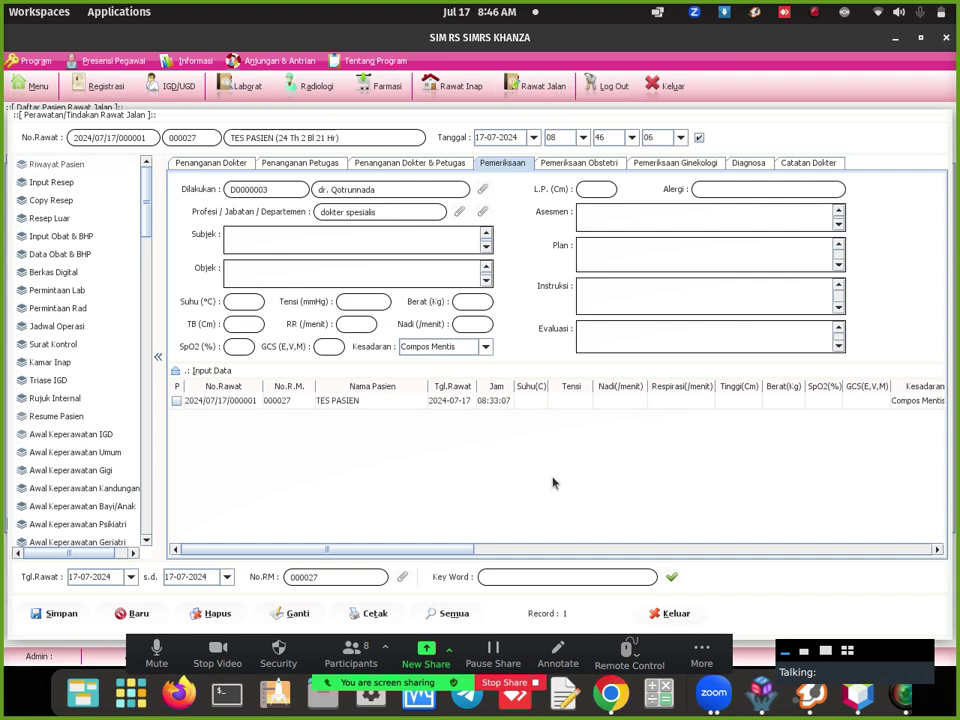
Exit the treatment form answering No to Konfirmasi, then close Daftar Pasien Rawat Jalan.
{"action": "left_click", "coordinate": [664, 614]}
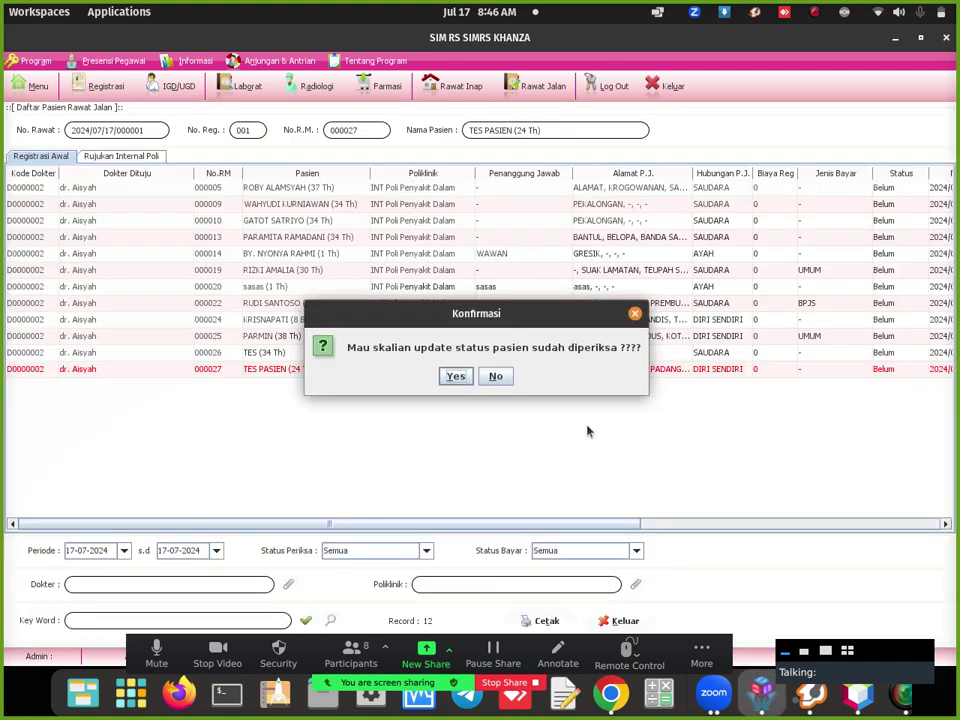
{"action": "left_click", "coordinate": [493, 380]}
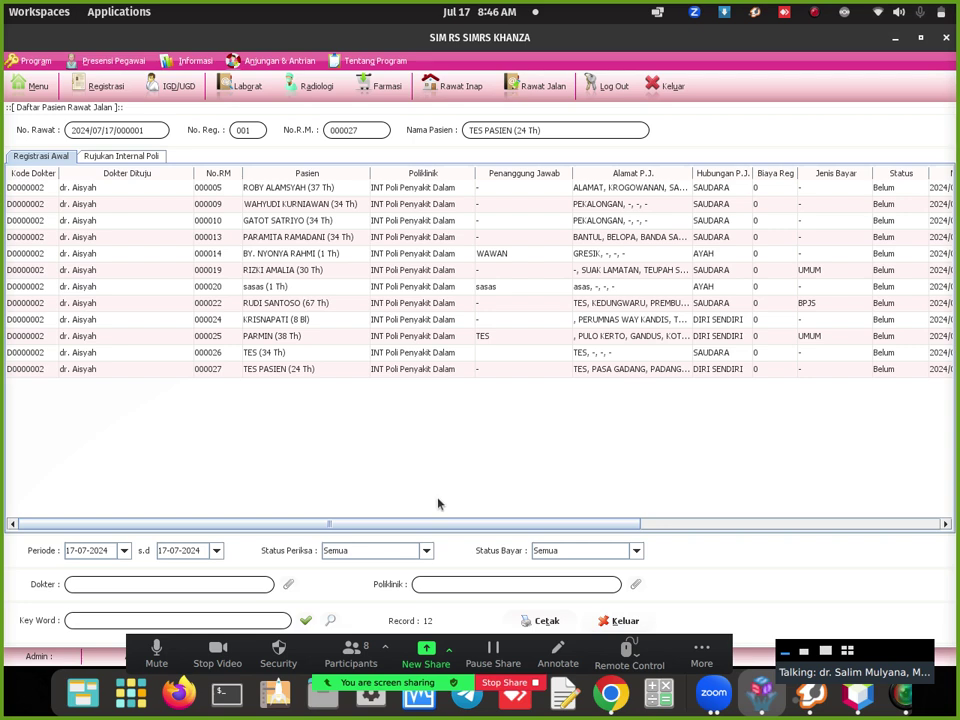
{"action": "left_click", "coordinate": [620, 621]}
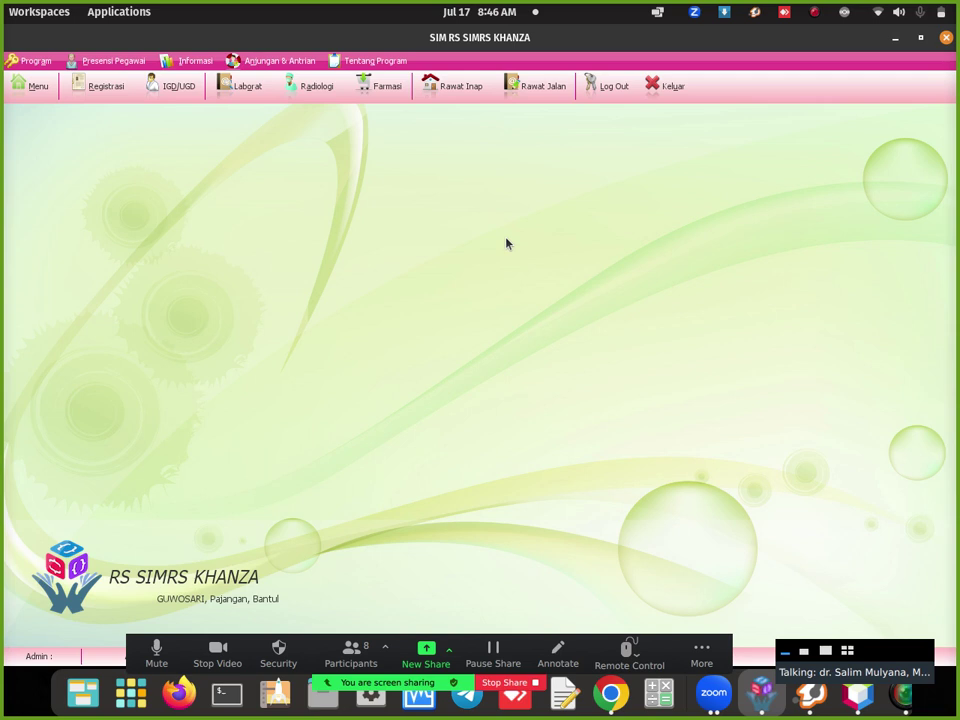
Search the module menu for 'jadwal' and open the Jadwal Operasi module.
{"action": "left_click", "coordinate": [28, 86]}
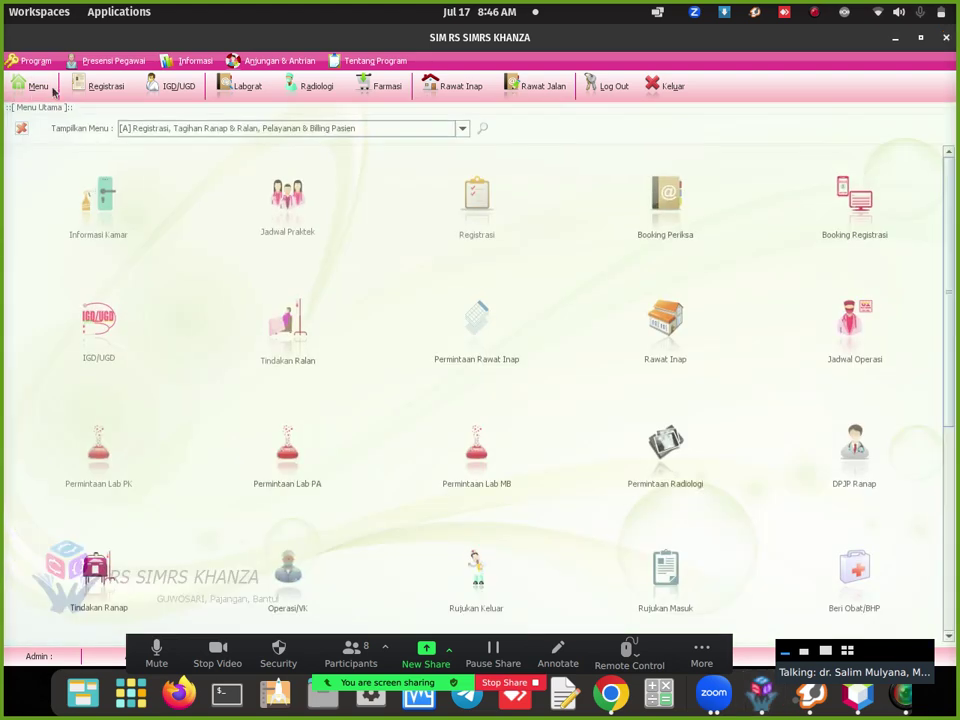
{"action": "left_click", "coordinate": [483, 129]}
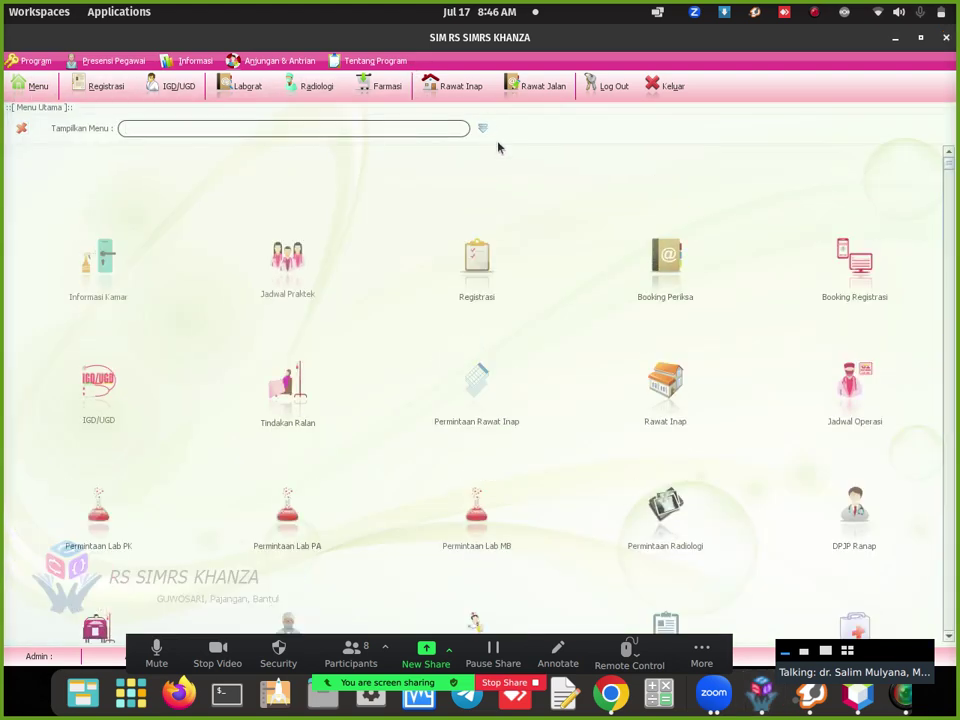
{"action": "type", "text": "jadwal"}
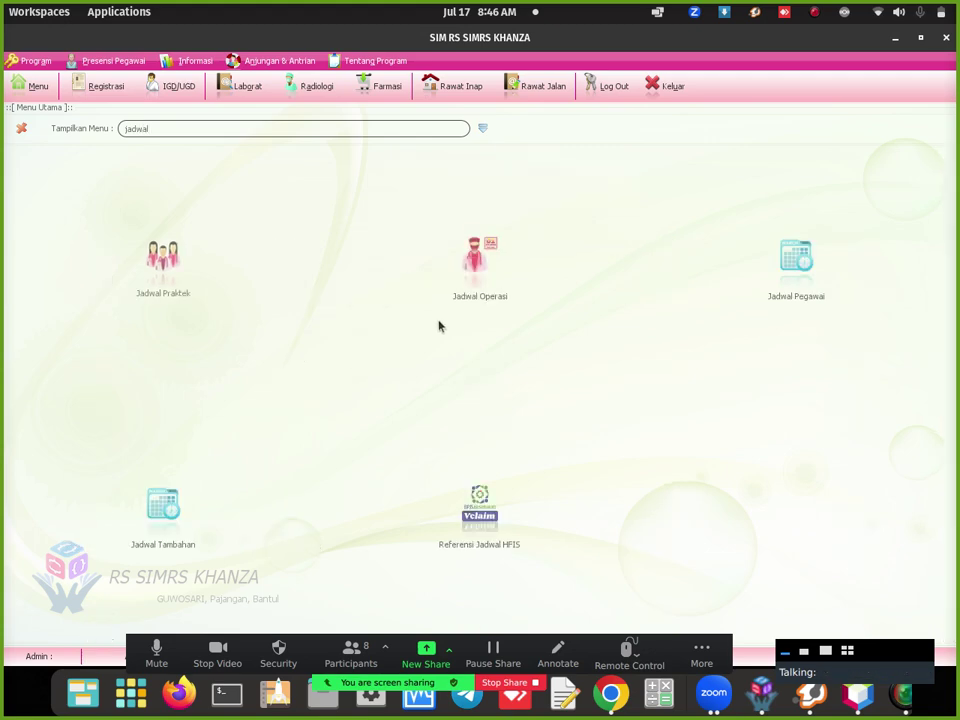
{"action": "left_click", "coordinate": [484, 257]}
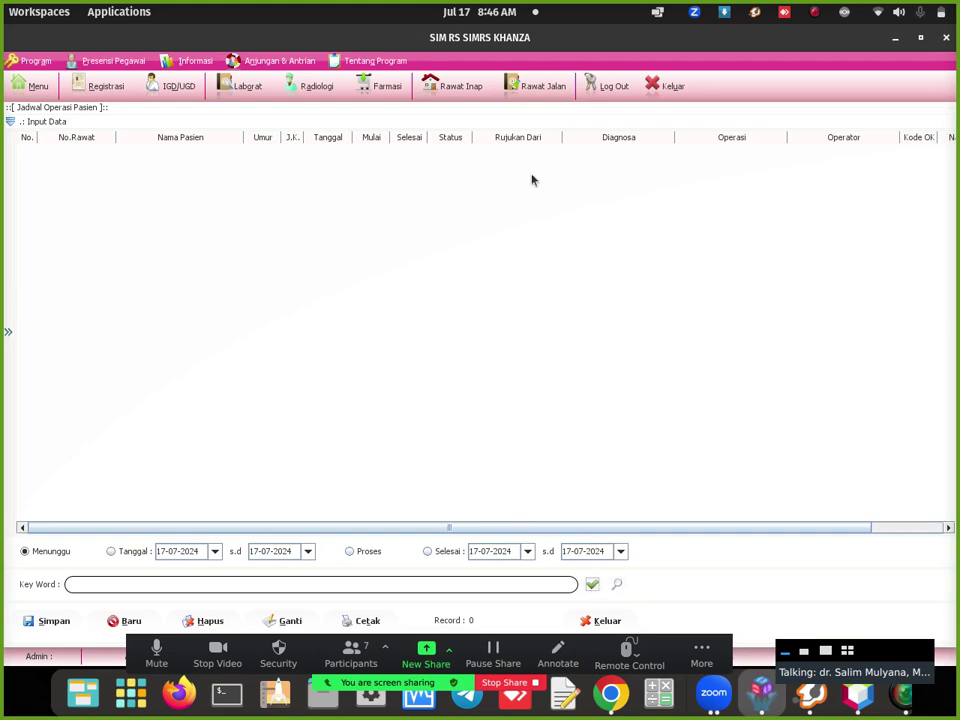
{"action": "left_click", "coordinate": [12, 121]}
Request Permintaan > Jadwal Operasi for the first patient on the Rawat Inap list.
{"action": "left_click", "coordinate": [470, 87]}
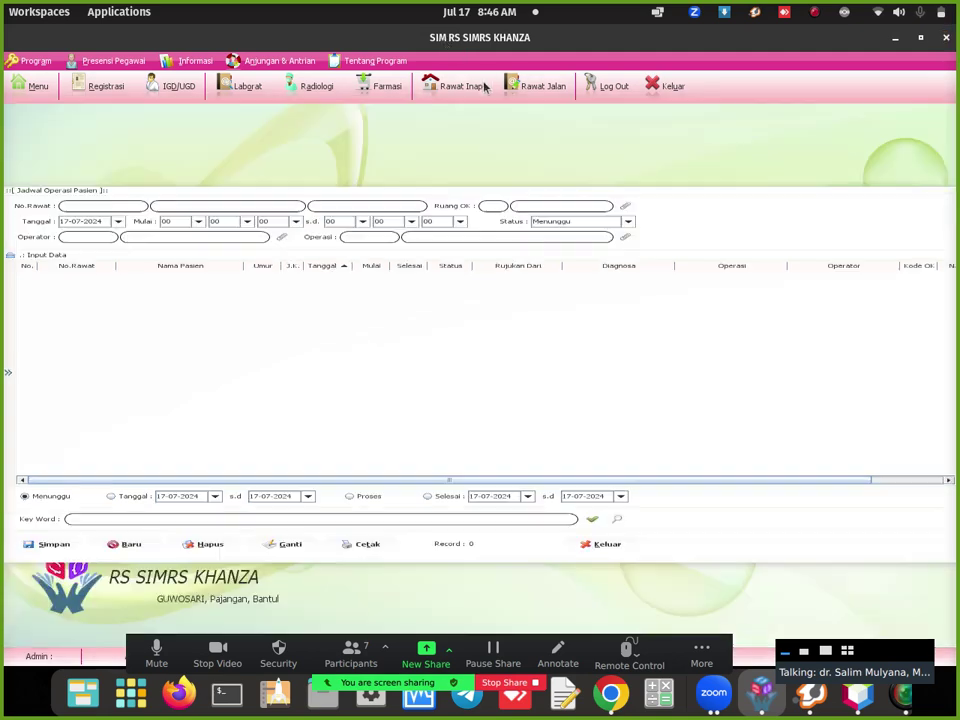
{"action": "right_click", "coordinate": [130, 171]}
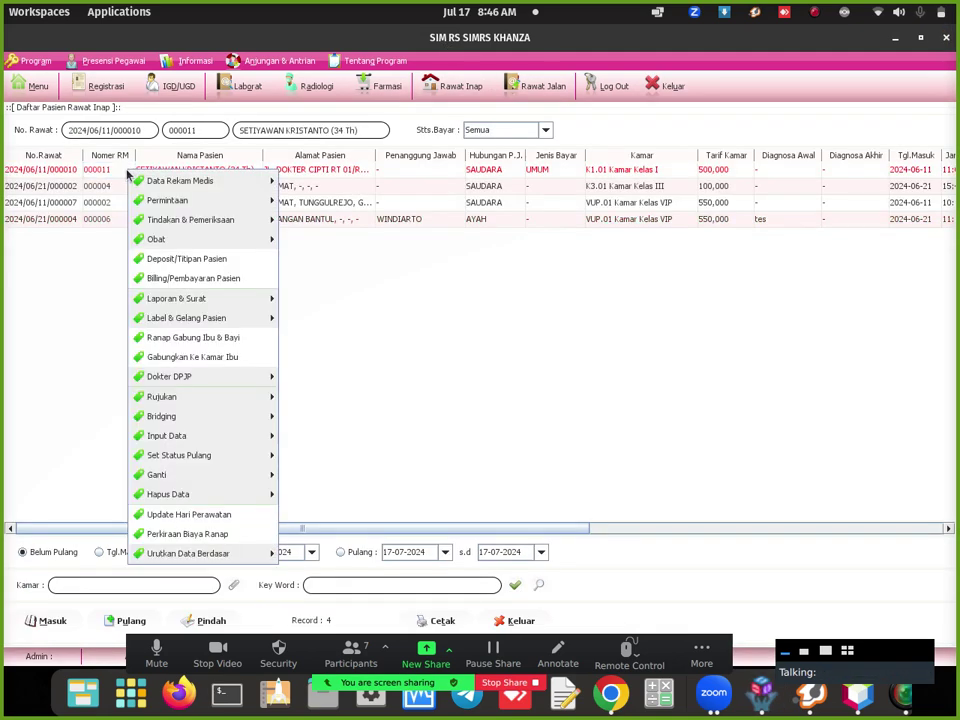
{"action": "mouse_move", "coordinate": [176, 203]}
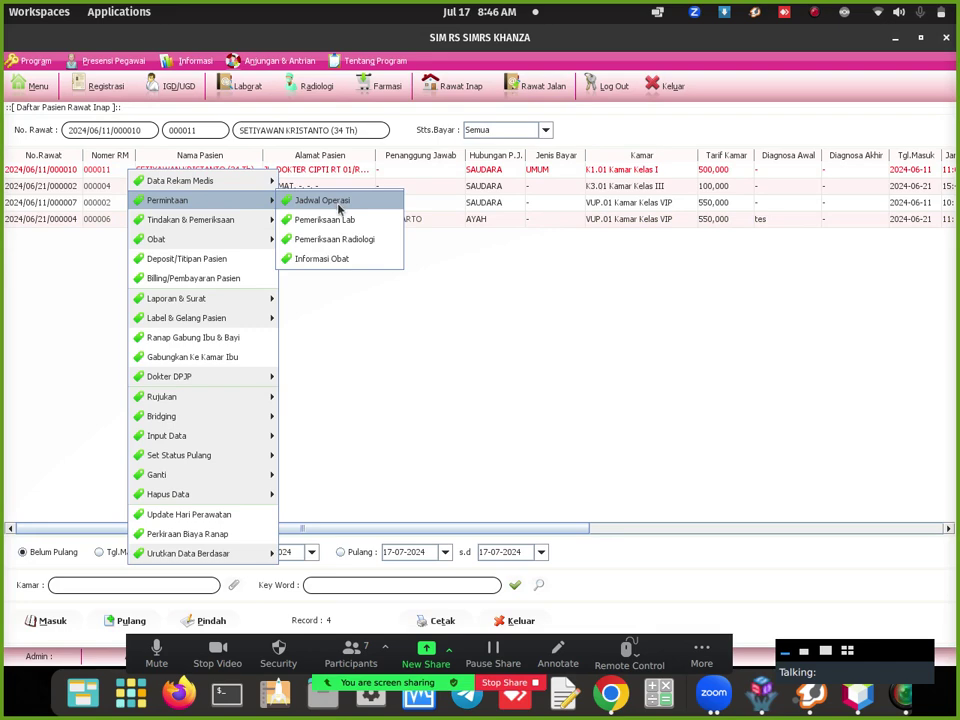
{"action": "left_click", "coordinate": [340, 207]}
Choose doctor D0000003 as operator and L3001 Adeniodectomi Kelas VIP as the operation.
{"action": "left_click", "coordinate": [286, 182]}
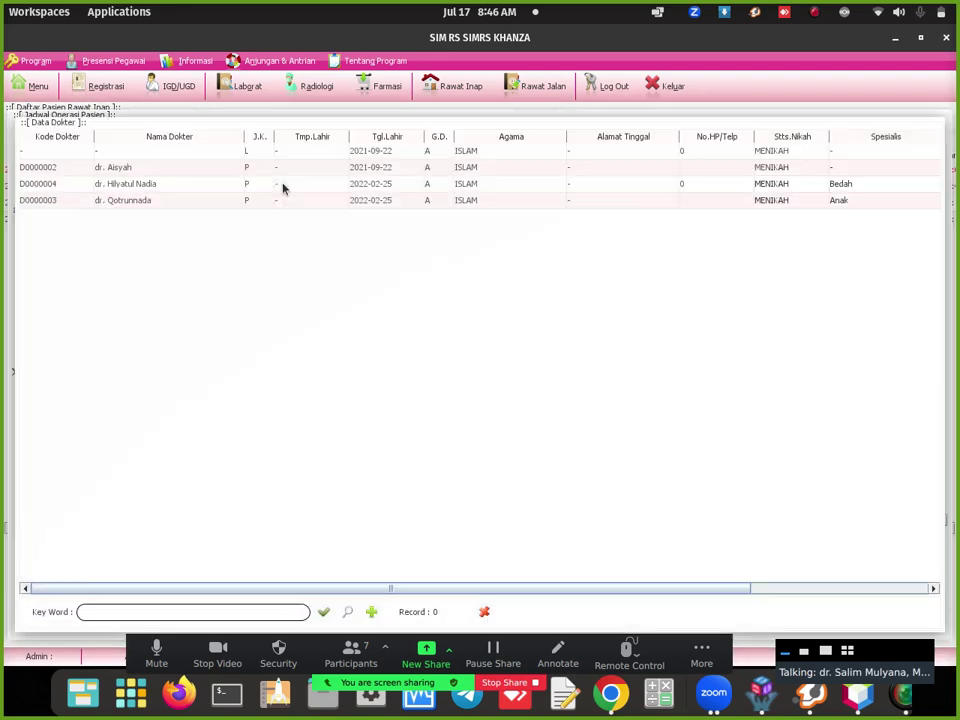
{"action": "double_click", "coordinate": [203, 200]}
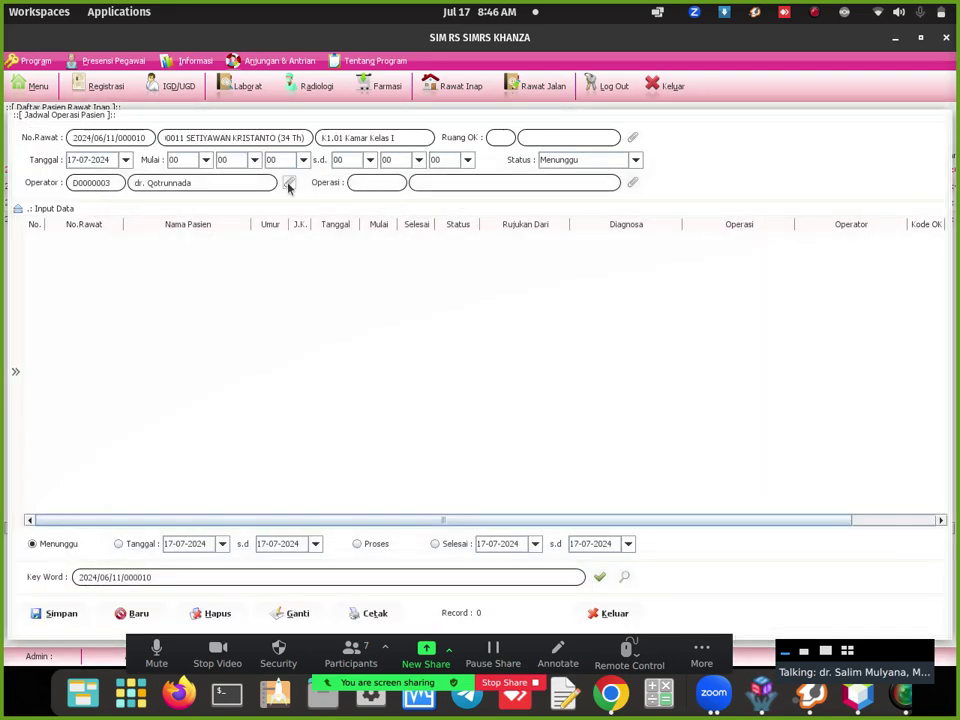
{"action": "left_click", "coordinate": [633, 182]}
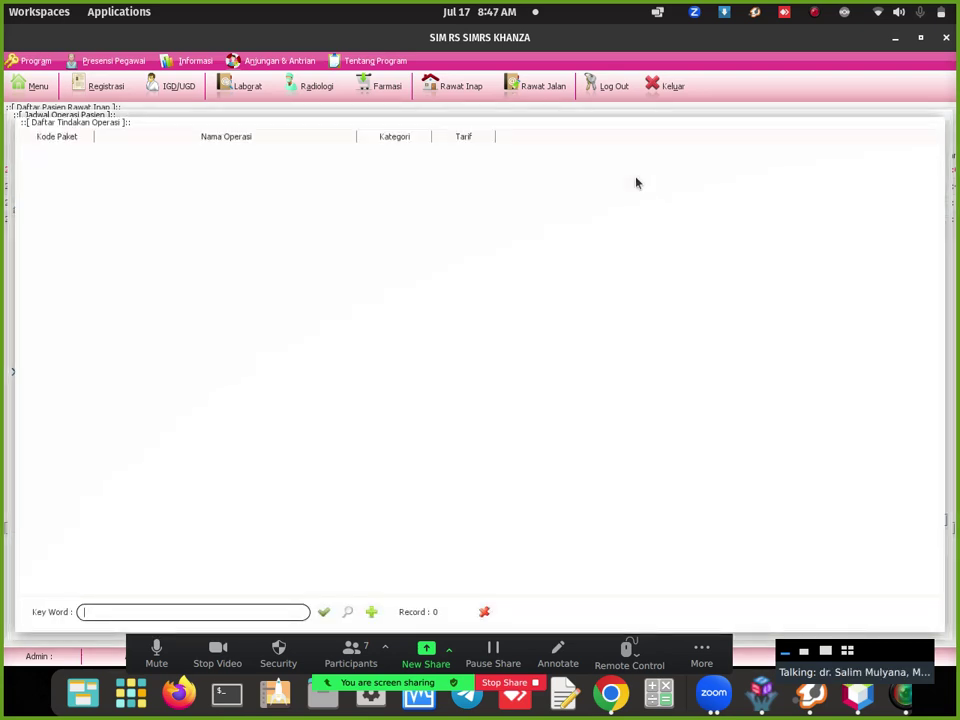
{"action": "left_click", "coordinate": [348, 612]}
{"action": "double_click", "coordinate": [225, 334]}
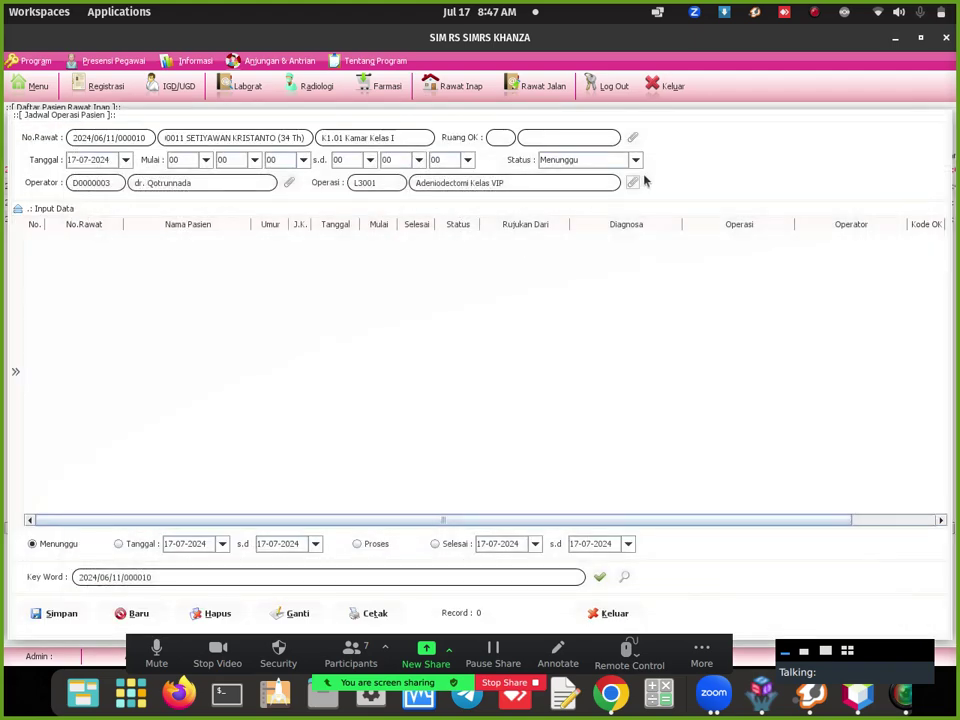
Assign Ruang Operasi 1, save the schedule entry, then load the booking and show the forms panel.
{"action": "left_click", "coordinate": [633, 137]}
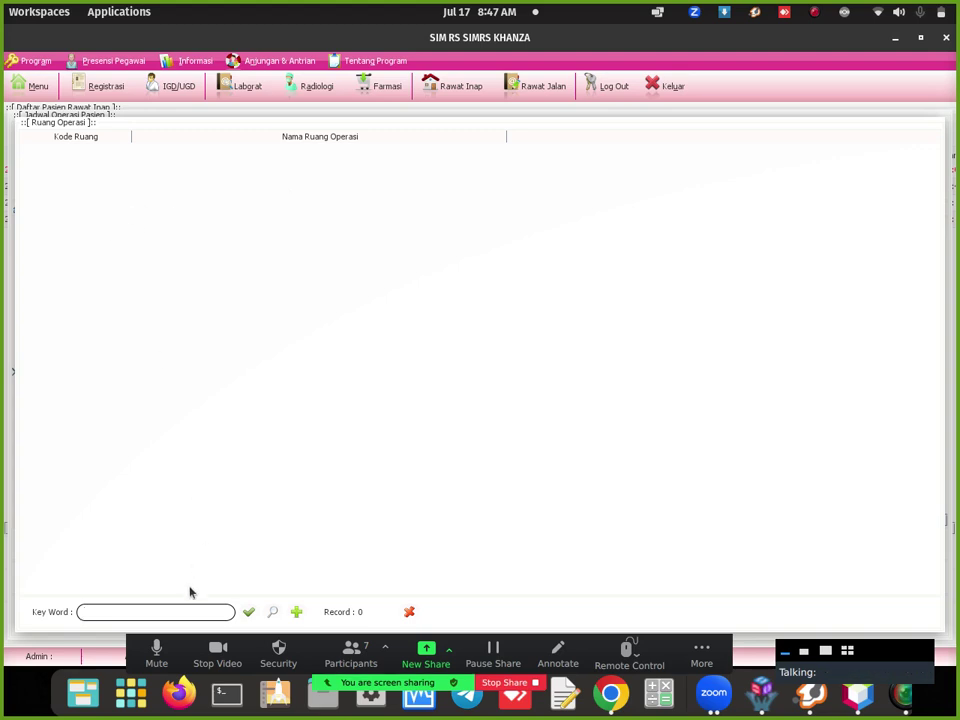
{"action": "left_click", "coordinate": [273, 614]}
{"action": "double_click", "coordinate": [287, 167]}
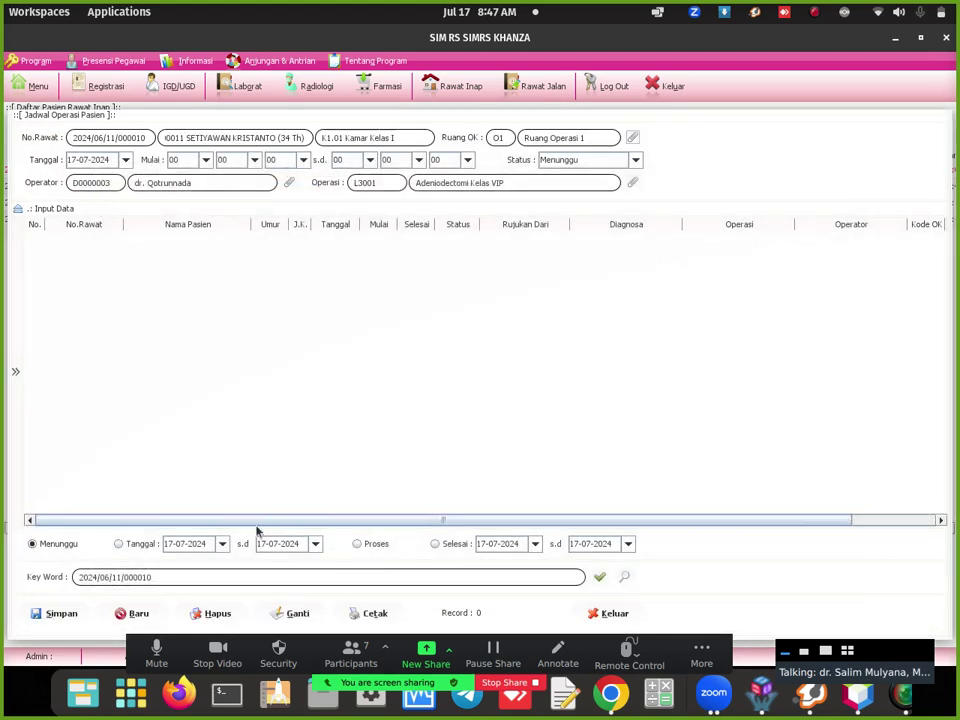
{"action": "left_click", "coordinate": [60, 614]}
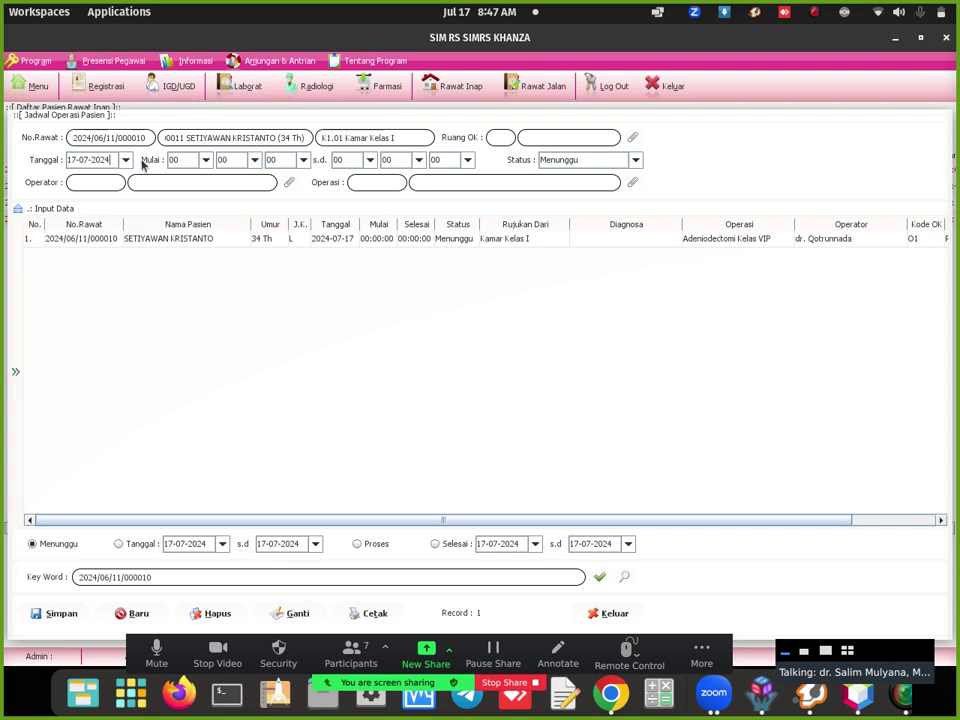
{"action": "left_click", "coordinate": [88, 239]}
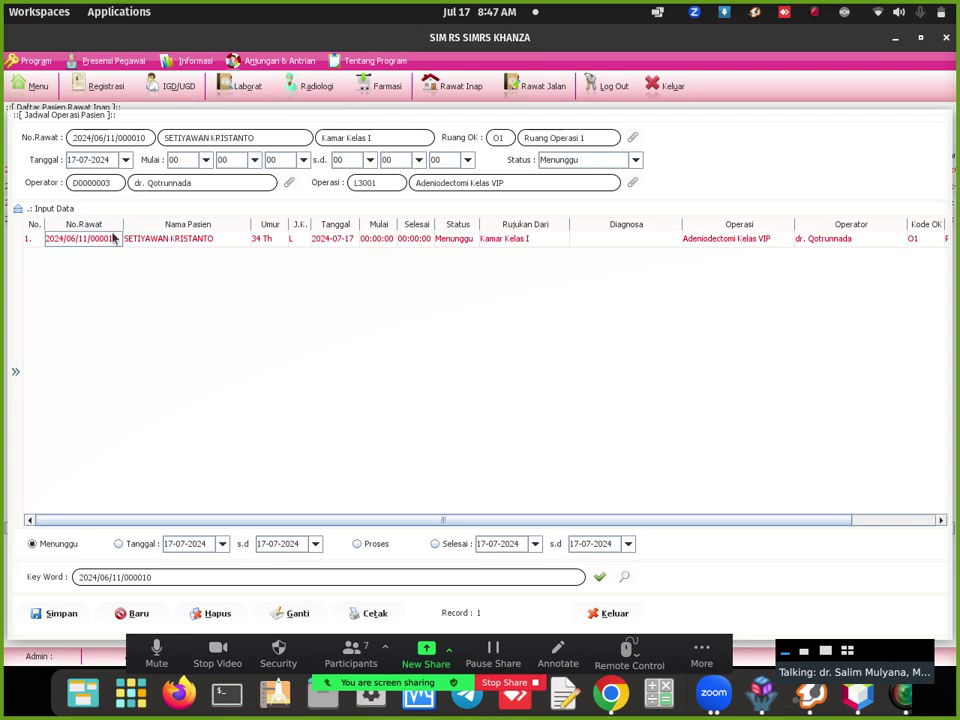
{"action": "left_click", "coordinate": [13, 374]}
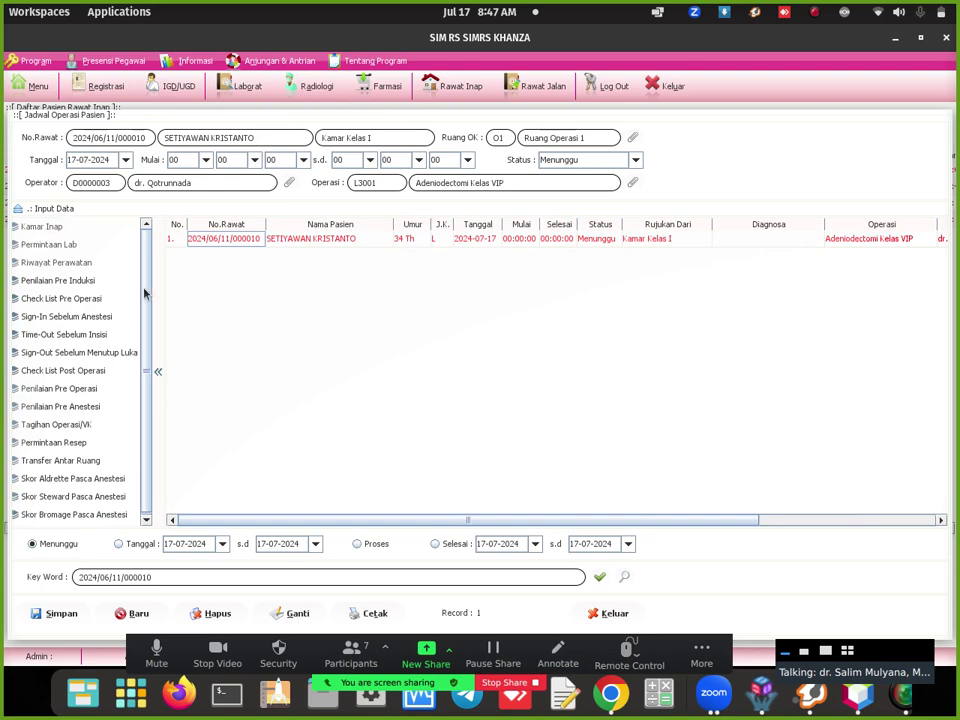
{"action": "left_click", "coordinate": [82, 282]}
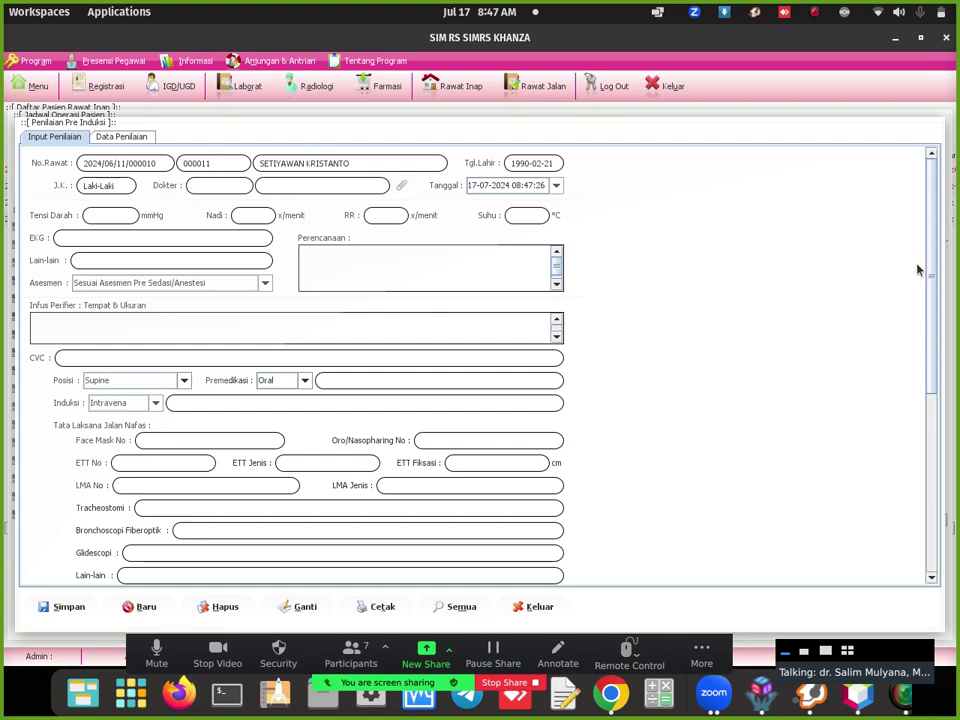
{"action": "scroll", "coordinate": [928, 279], "scroll_direction": "down", "scroll_amount": 6}
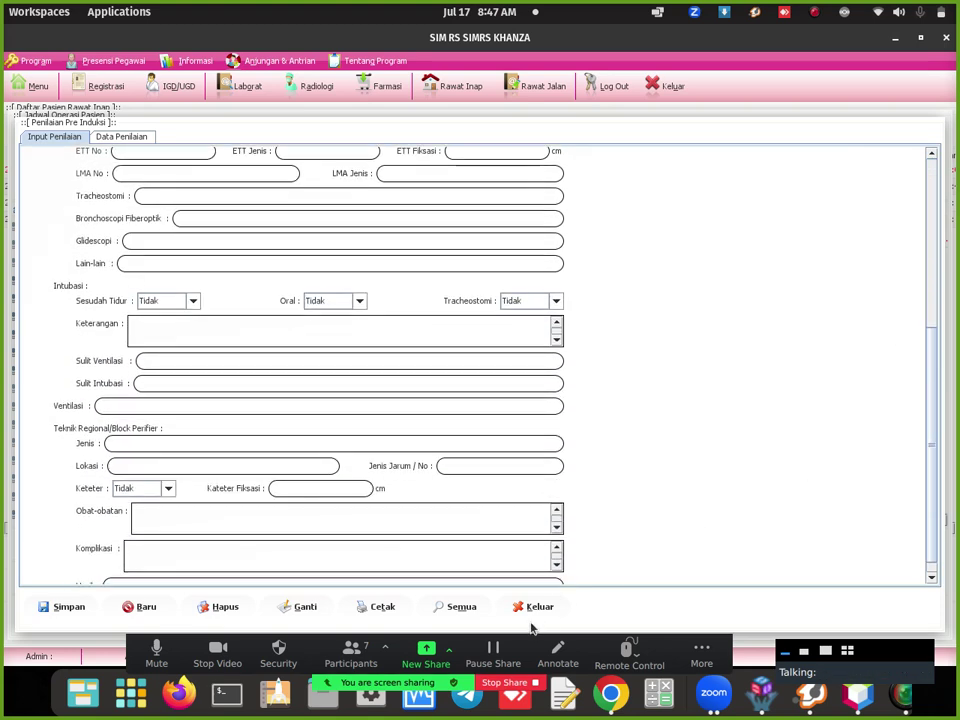
{"action": "left_click", "coordinate": [538, 607]}
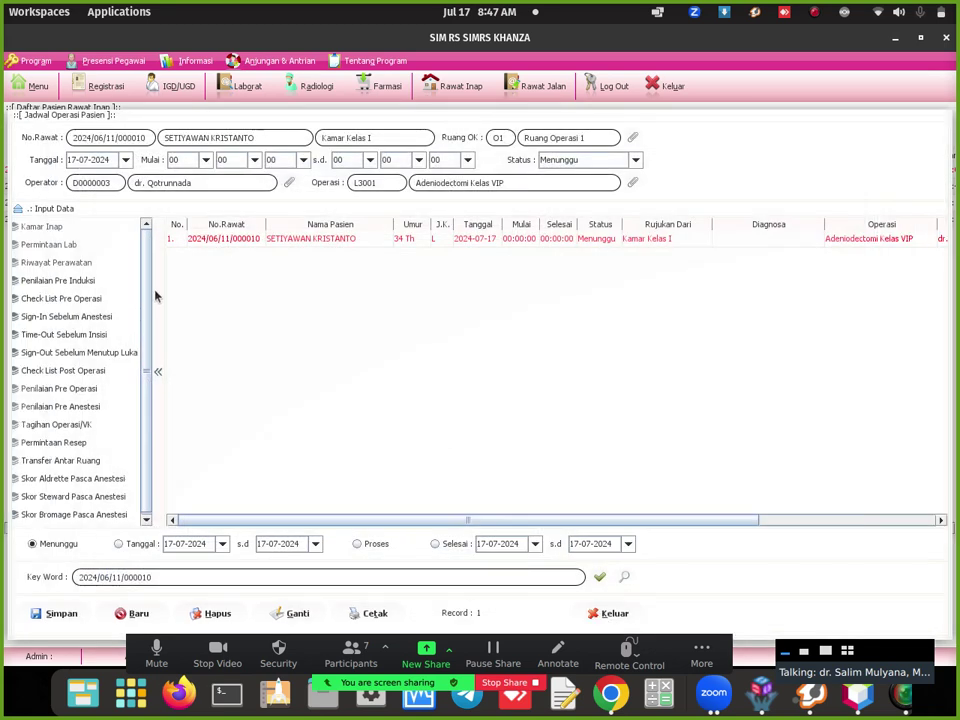
{"action": "scroll", "coordinate": [147, 298], "scroll_direction": "down", "scroll_amount": 2}
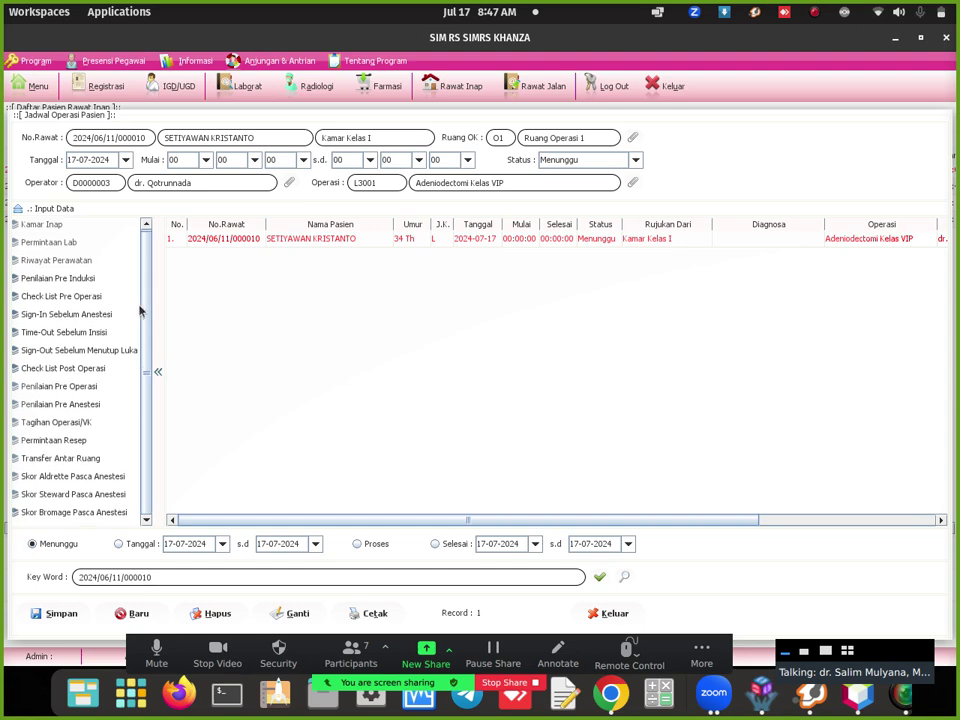
{"action": "left_click", "coordinate": [45, 390]}
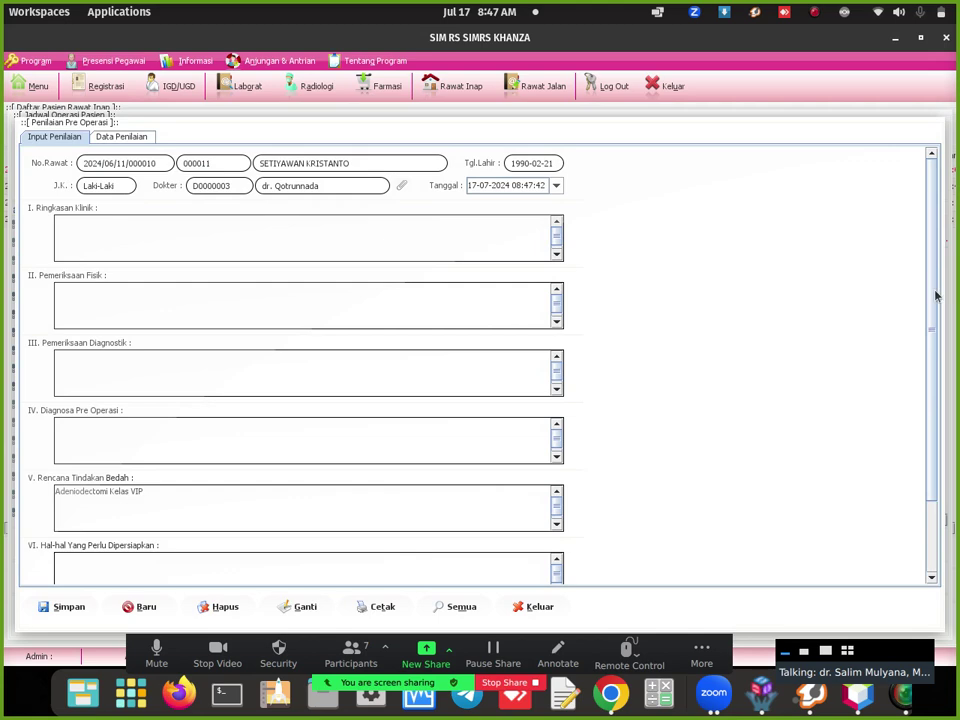
{"action": "left_click_drag", "start_coordinate": [934, 296], "coordinate": [928, 378]}
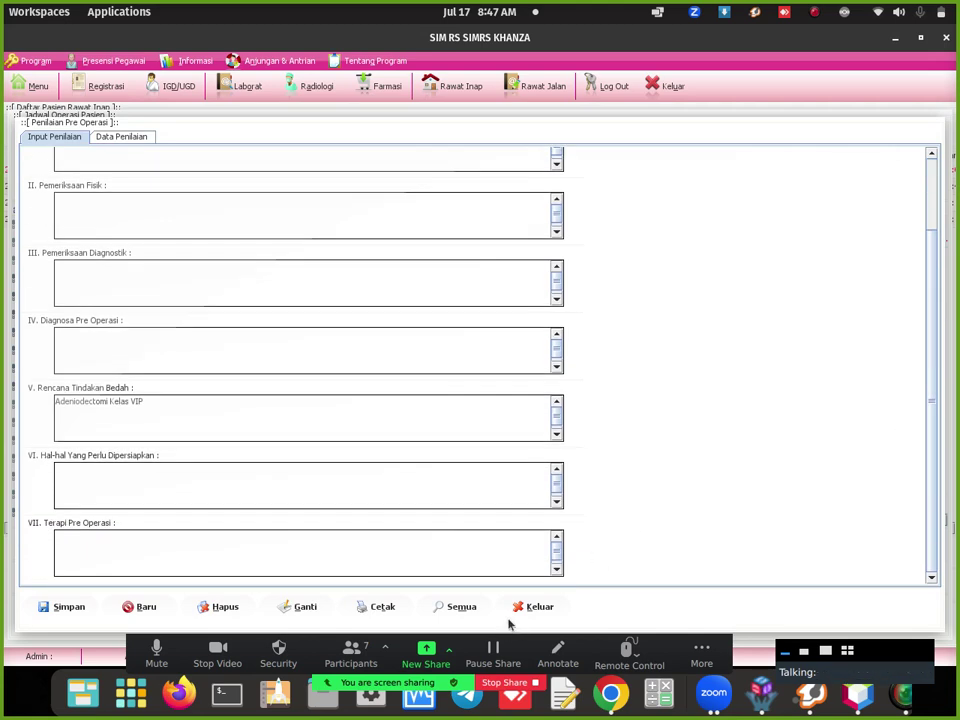
{"action": "left_click", "coordinate": [535, 607]}
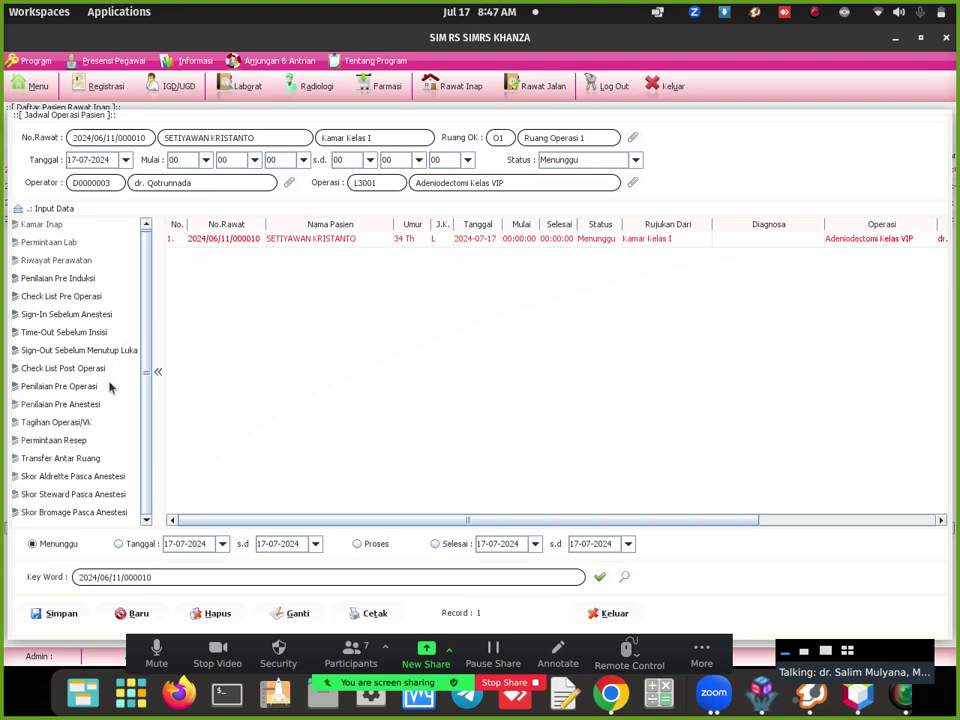
{"action": "left_click", "coordinate": [70, 370]}
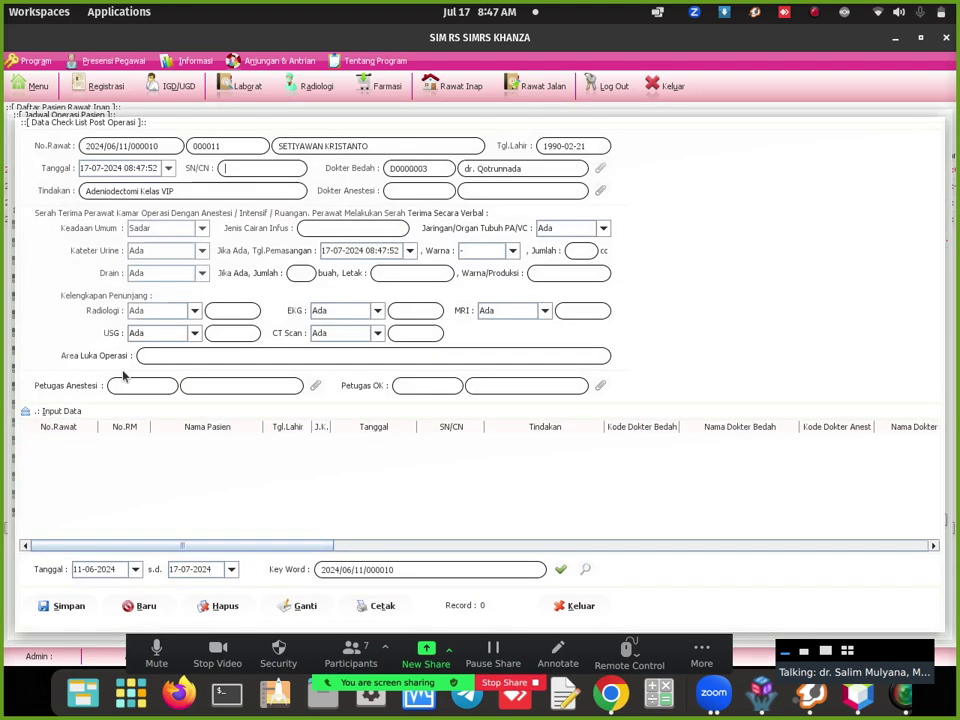
{"action": "left_click", "coordinate": [565, 610]}
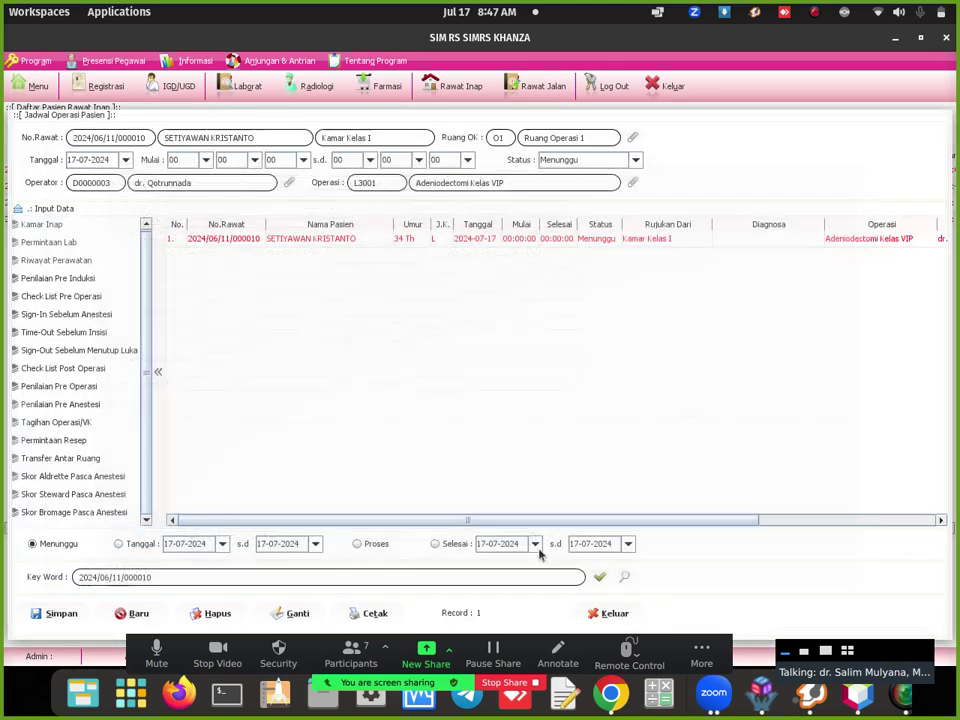
{"action": "left_click", "coordinate": [95, 298]}
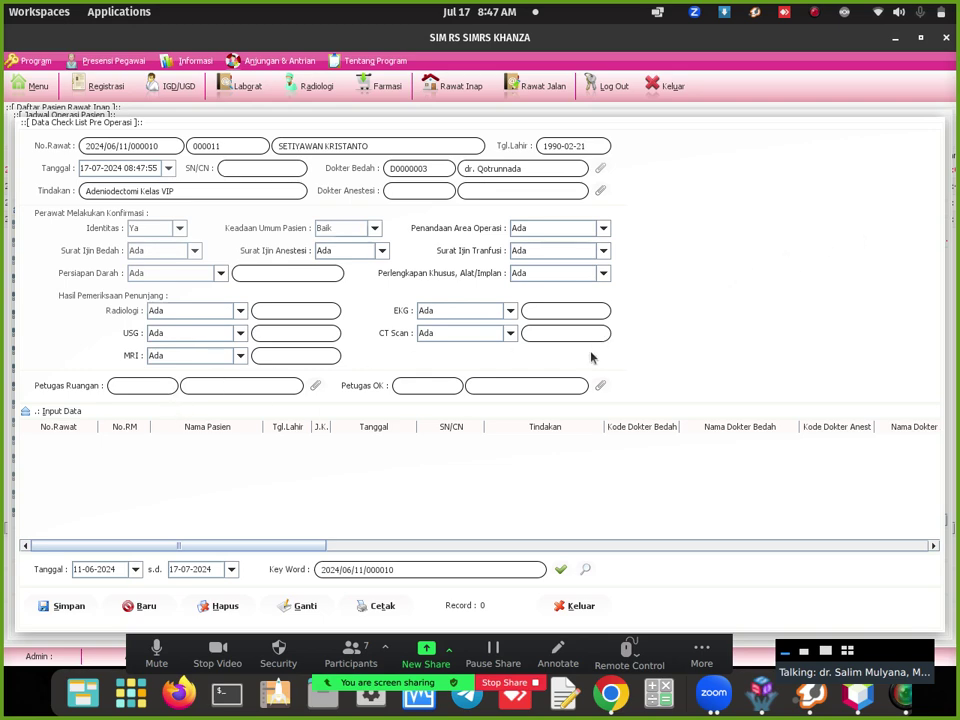
{"action": "left_click", "coordinate": [576, 608]}
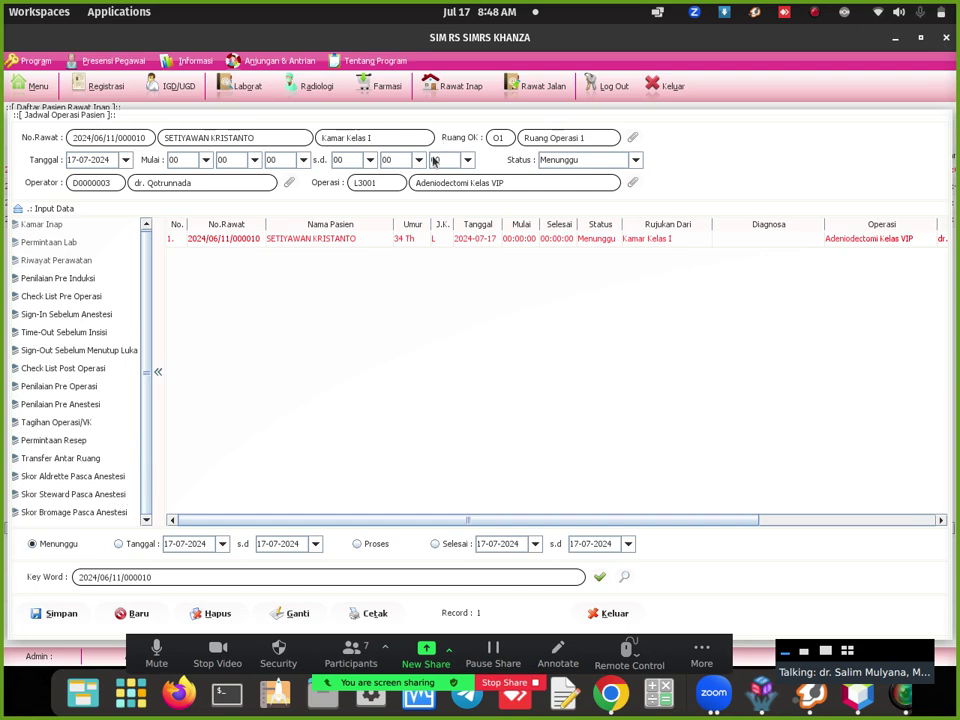
Change the Adeniodectomi booking to Proses Operasi, filter to in-progress, and open Tagihan Operasi/VK.
{"action": "left_click", "coordinate": [287, 244]}
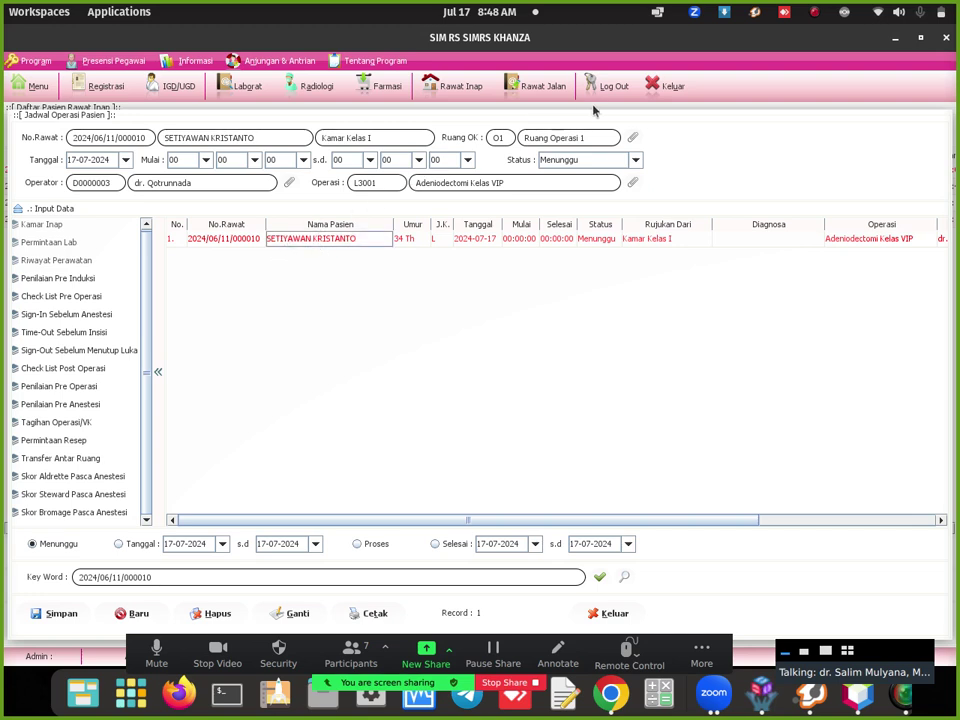
{"action": "left_click", "coordinate": [605, 161]}
{"action": "left_click", "coordinate": [602, 188]}
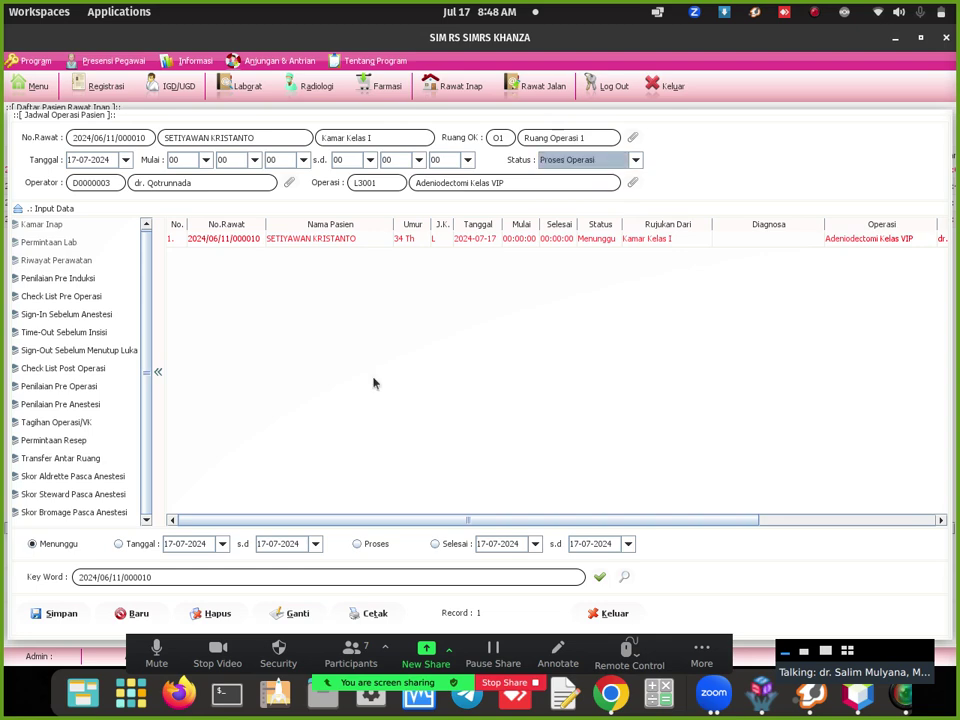
{"action": "left_click", "coordinate": [292, 617]}
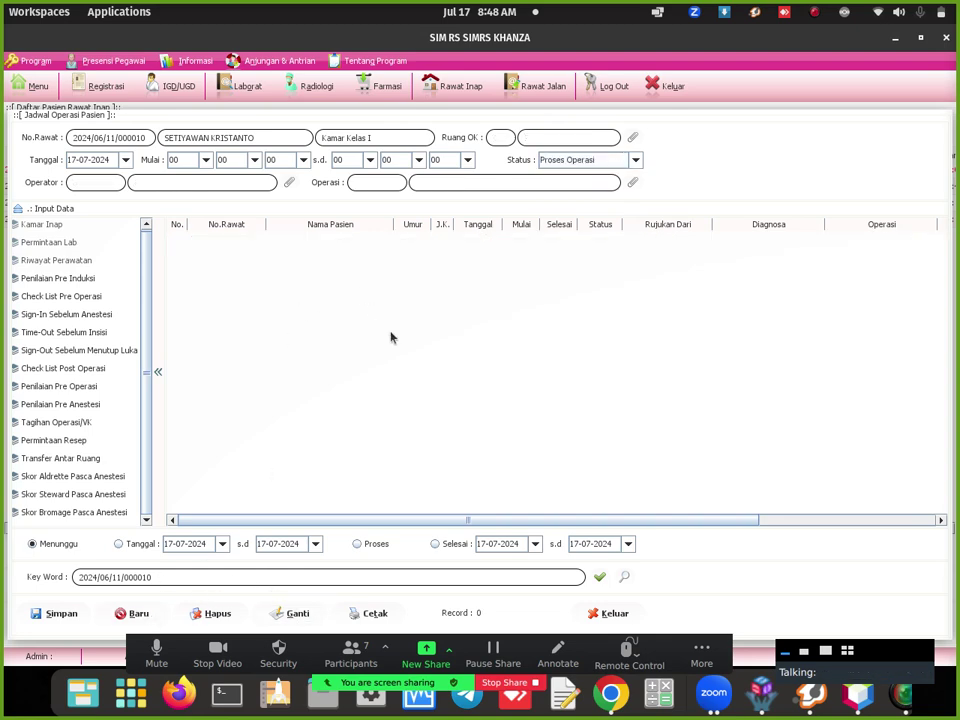
{"action": "left_click", "coordinate": [380, 545]}
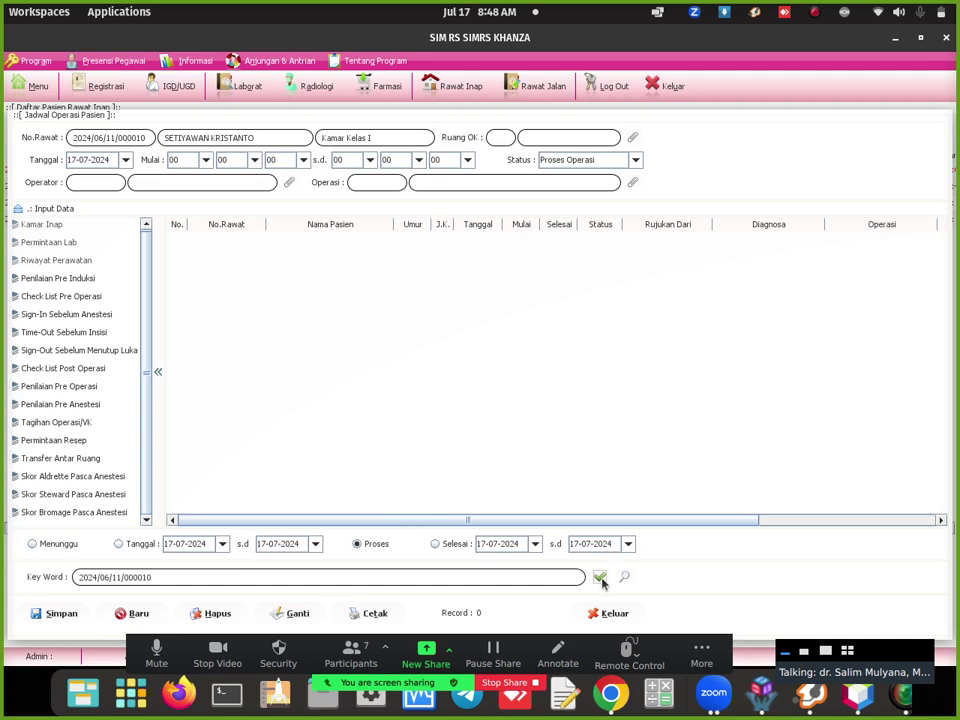
{"action": "left_click", "coordinate": [600, 577]}
{"action": "left_click", "coordinate": [357, 238]}
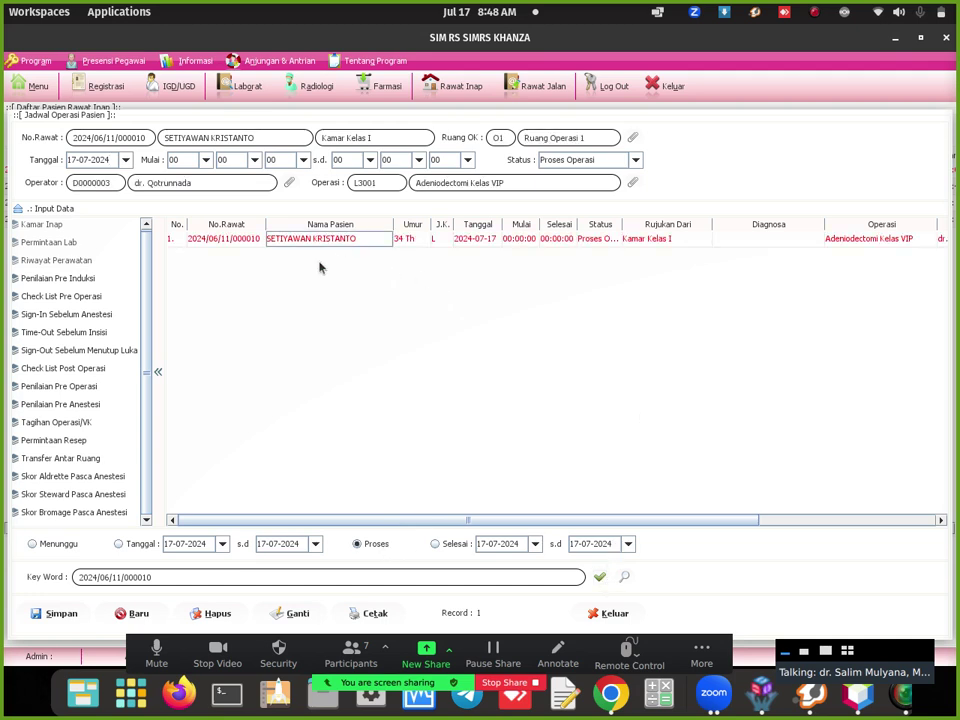
{"action": "left_click", "coordinate": [40, 424]}
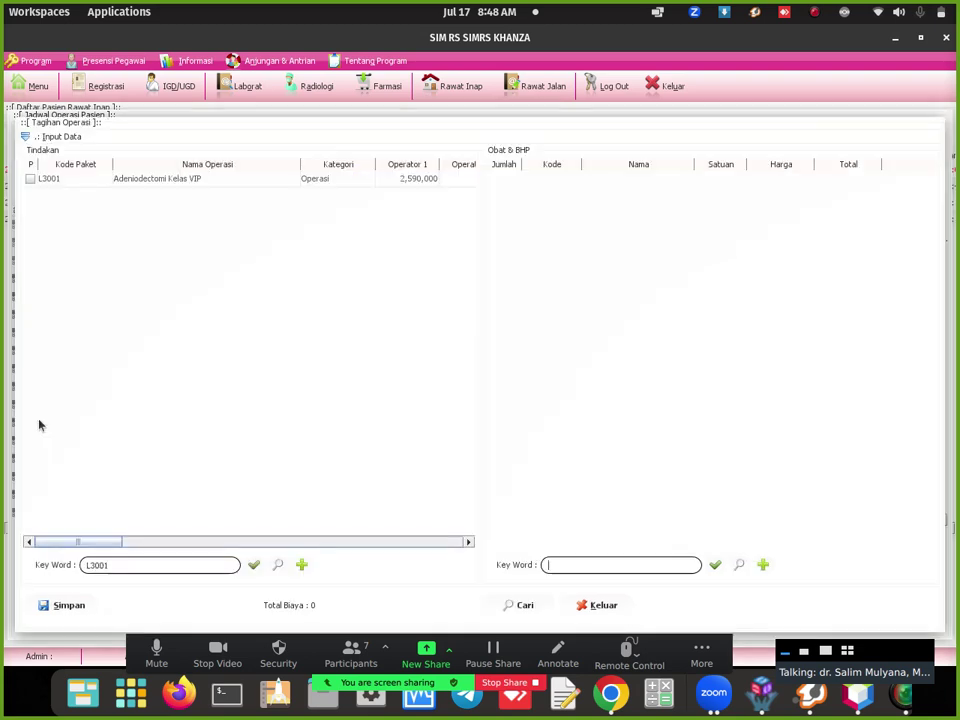
Select the L3001 Adeniodectomi Kelas VIP procedure and fill in the operation report details.
{"action": "left_click", "coordinate": [160, 179]}
{"action": "left_click", "coordinate": [30, 136]}
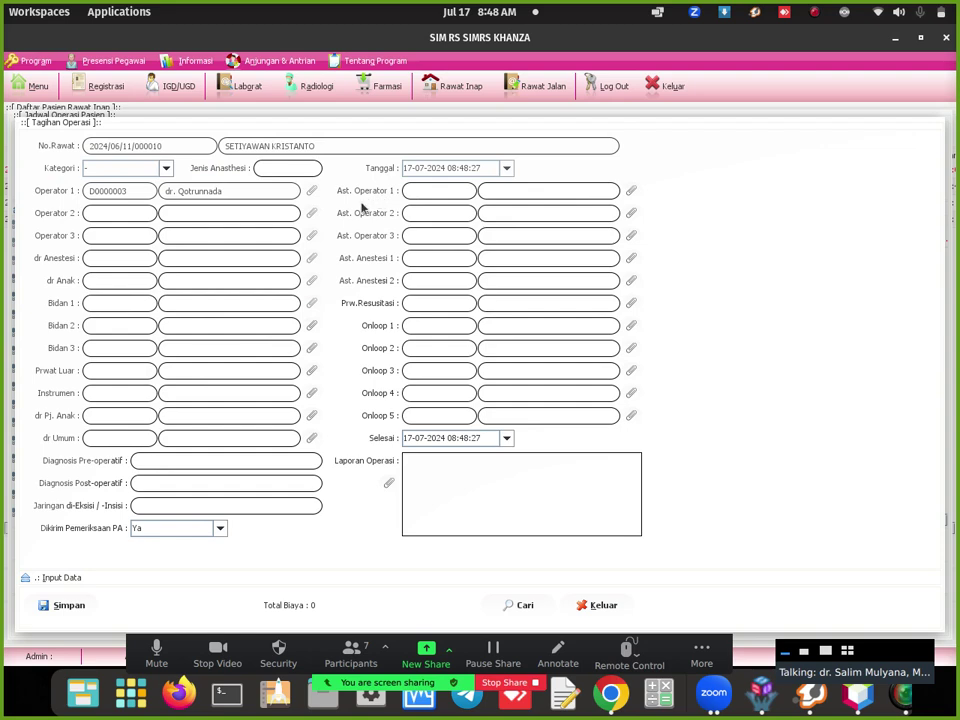
{"action": "left_click", "coordinate": [438, 476]}
{"action": "left_click", "coordinate": [199, 462]}
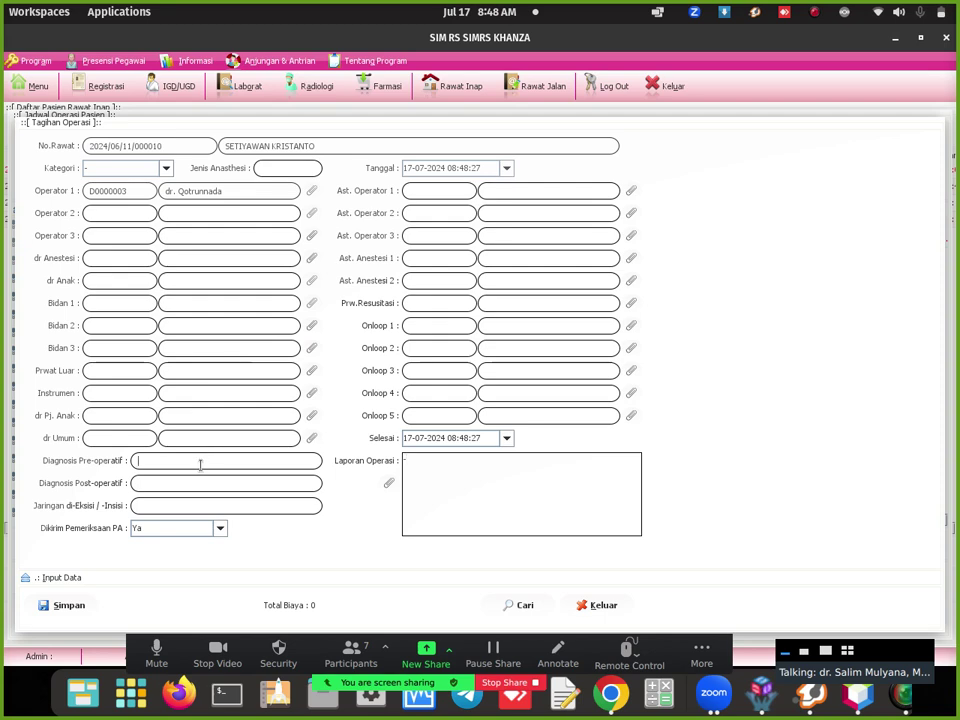
{"action": "left_click", "coordinate": [62, 606]}
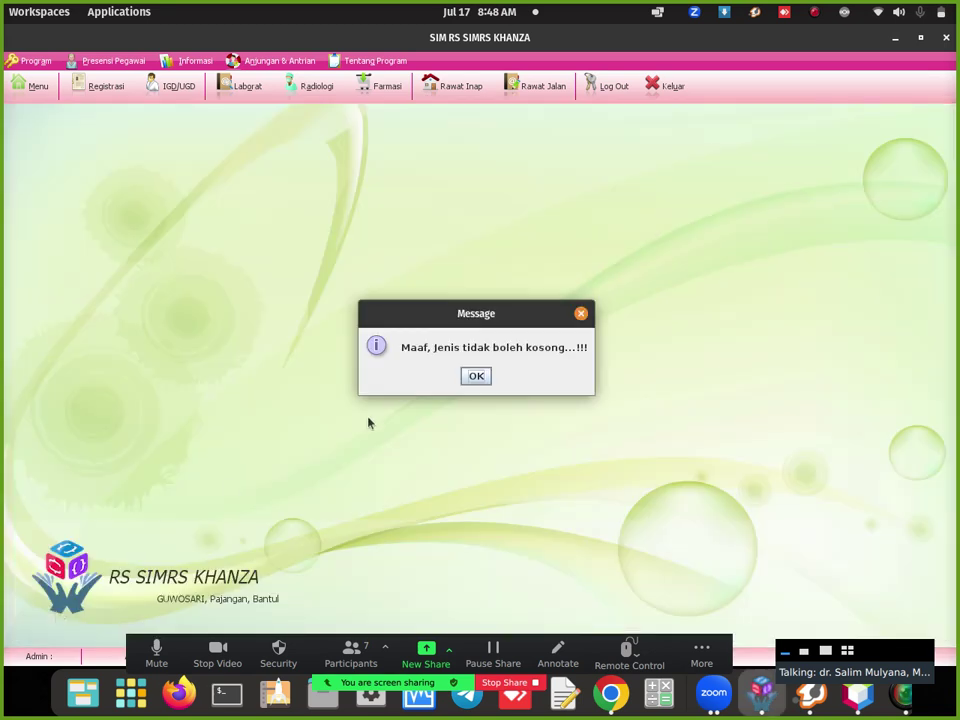
{"action": "left_click", "coordinate": [478, 376]}
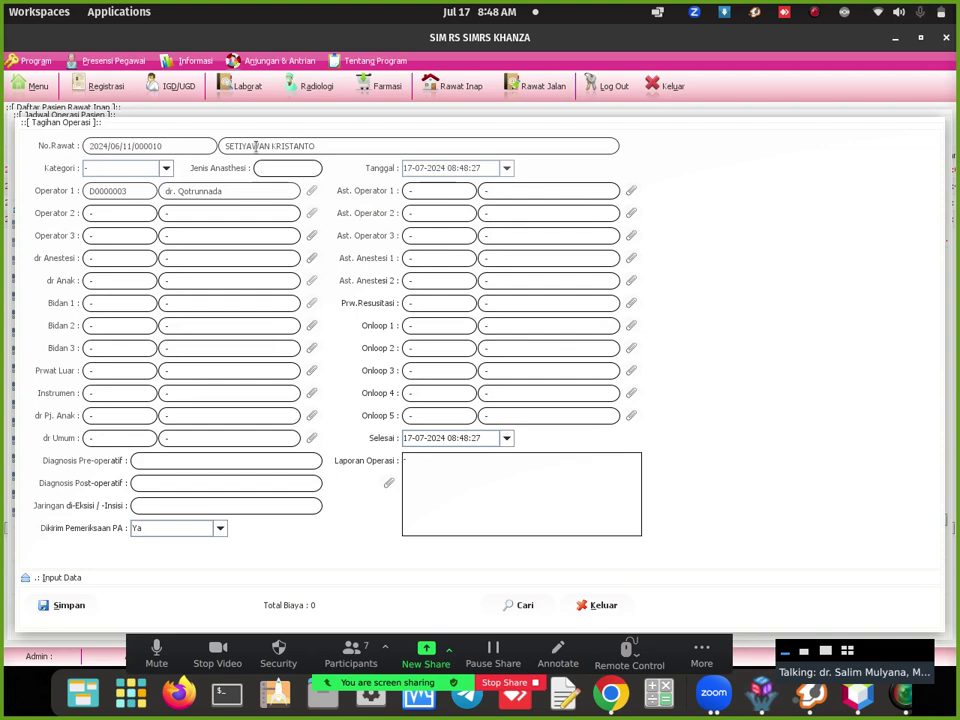
Set anaesthesia type GA, include L3001, and save the 5,540,000 operation bill, then close it.
{"action": "left_click", "coordinate": [287, 167]}
{"action": "type", "text": "GA"}
{"action": "left_click", "coordinate": [79, 605]}
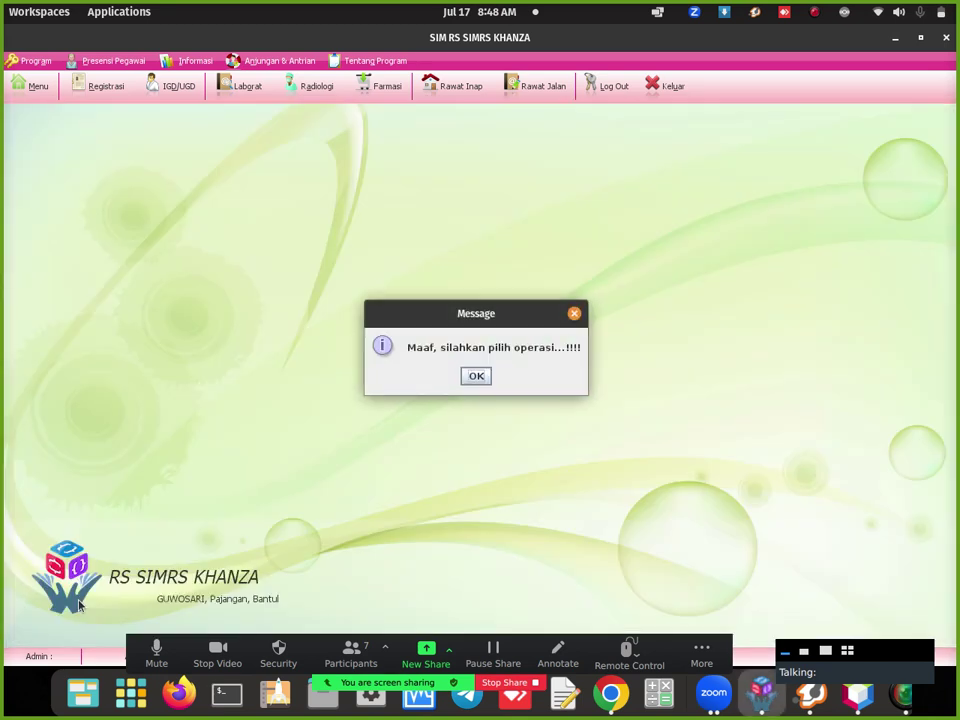
{"action": "left_click", "coordinate": [476, 376]}
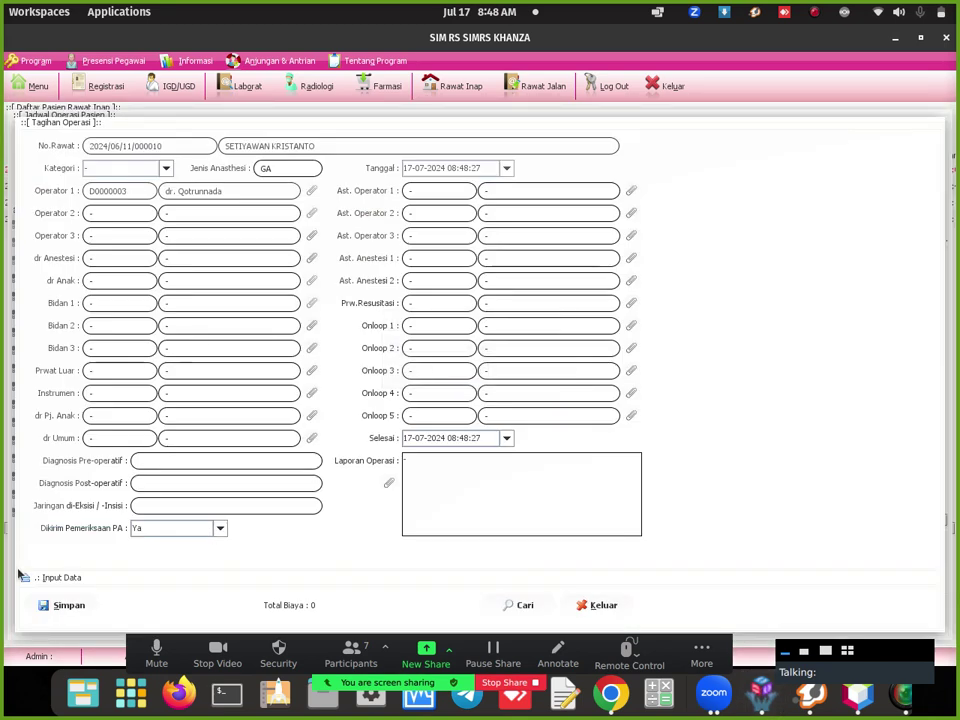
{"action": "left_click", "coordinate": [27, 577]}
{"action": "left_click", "coordinate": [29, 179]}
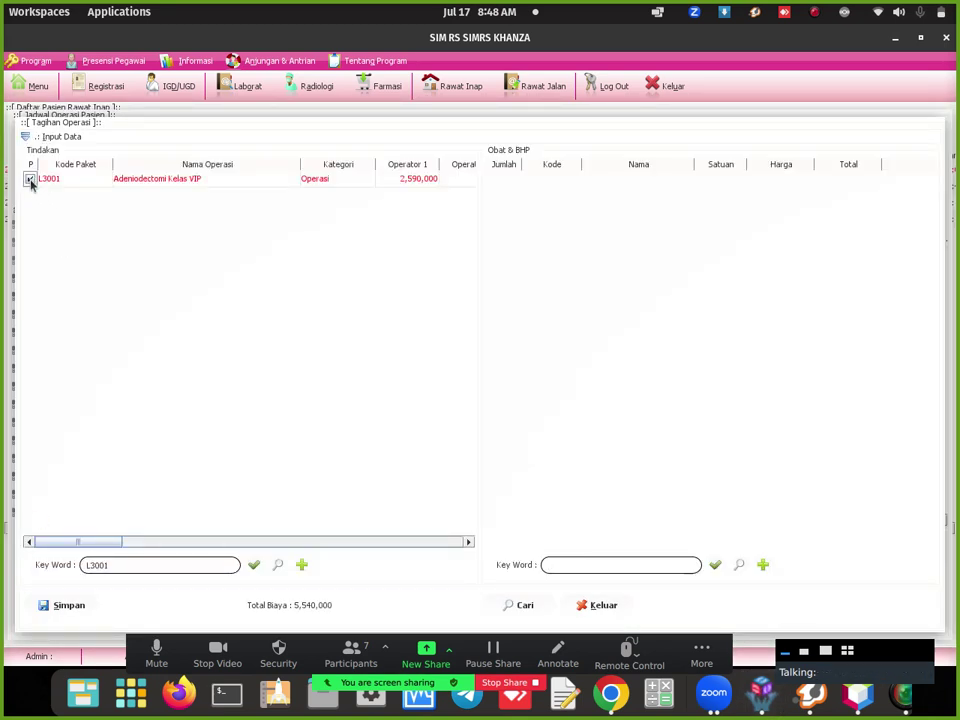
{"action": "left_click", "coordinate": [58, 605]}
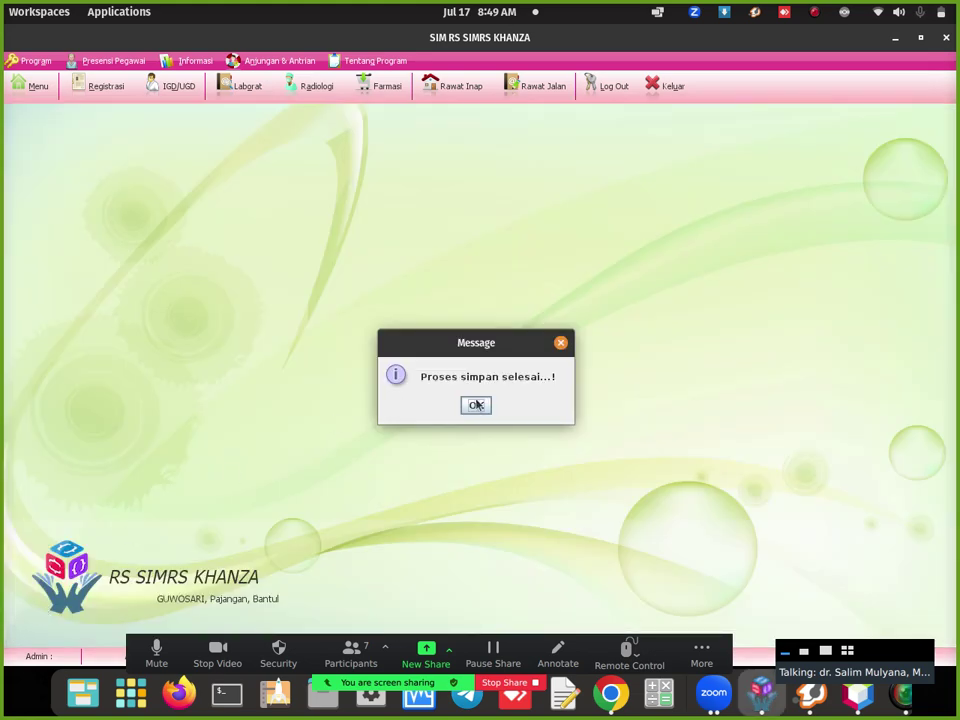
{"action": "left_click", "coordinate": [476, 404]}
{"action": "left_click", "coordinate": [603, 610]}
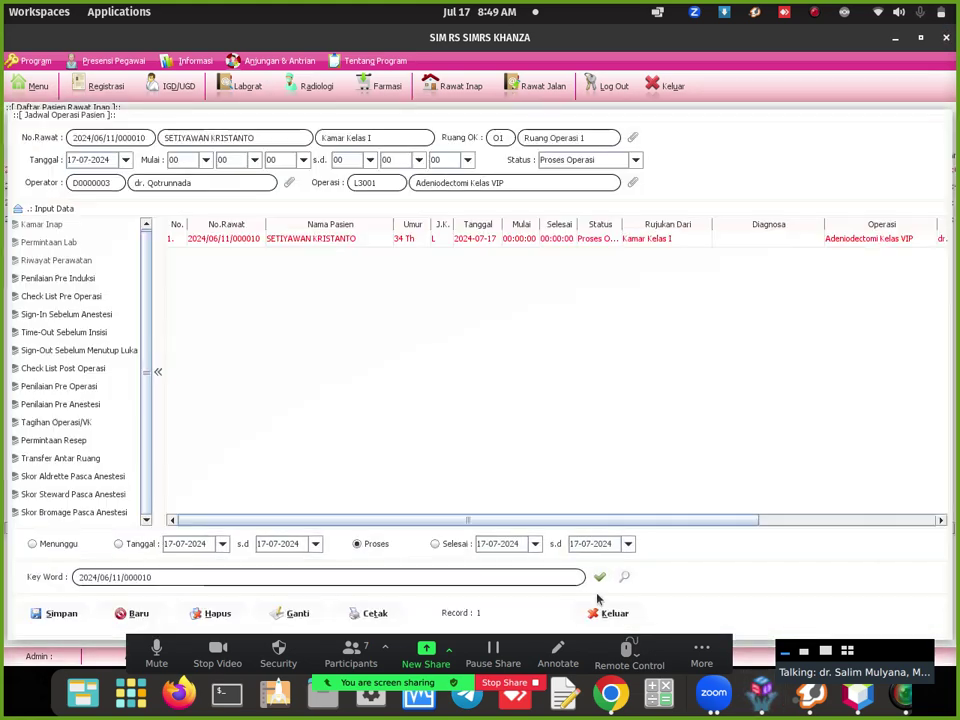
{"action": "left_click", "coordinate": [202, 238]}
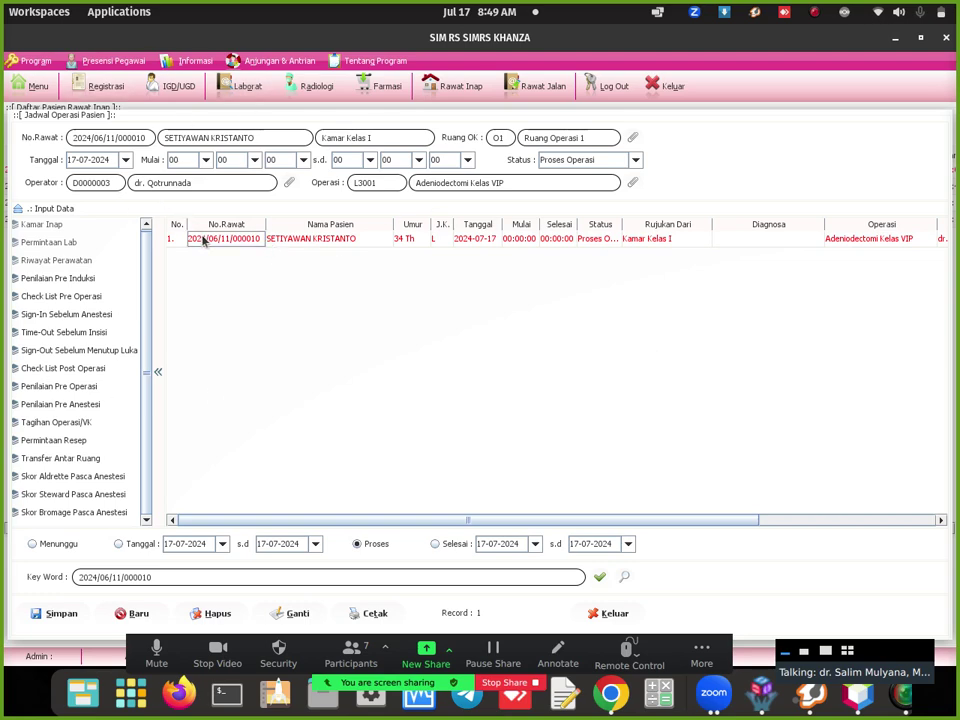
{"action": "left_click", "coordinate": [82, 428]}
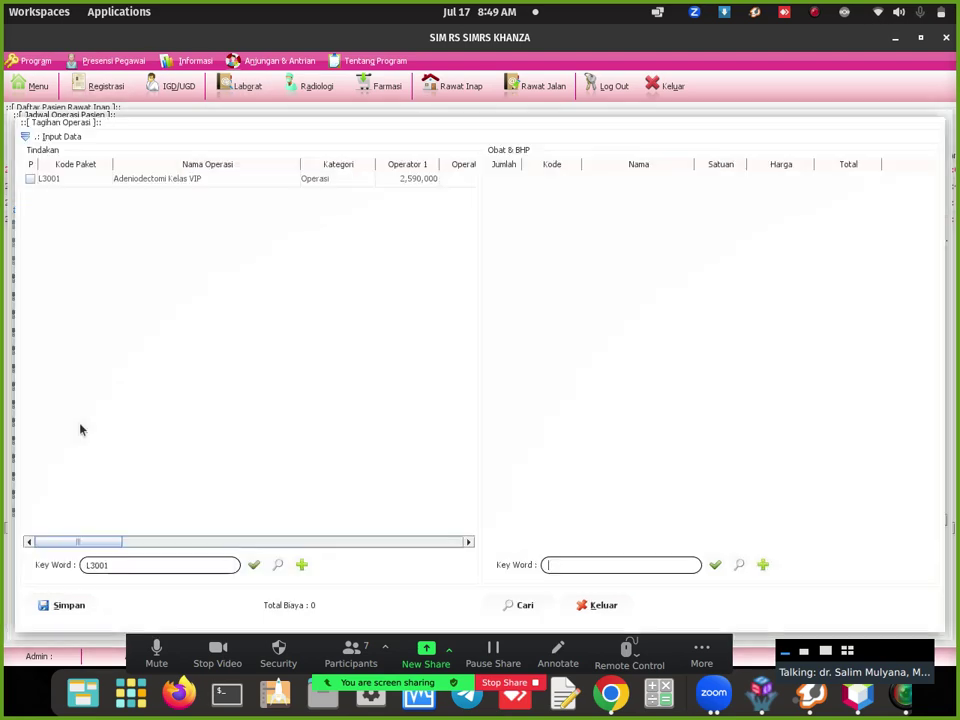
{"action": "left_click", "coordinate": [516, 608]}
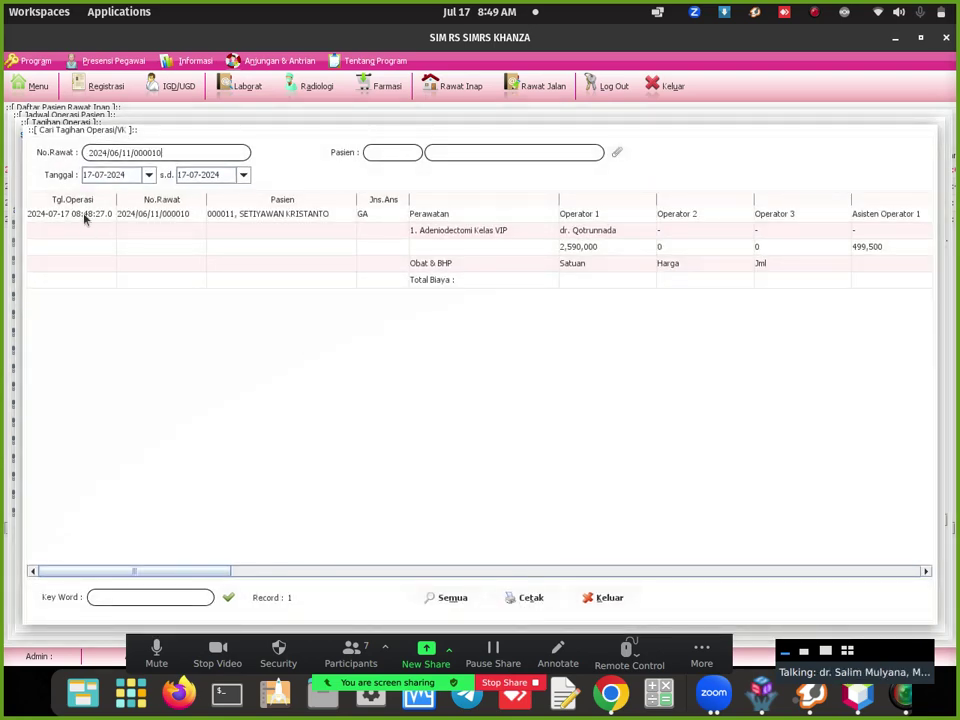
{"action": "left_click", "coordinate": [85, 218]}
{"action": "right_click", "coordinate": [85, 218]}
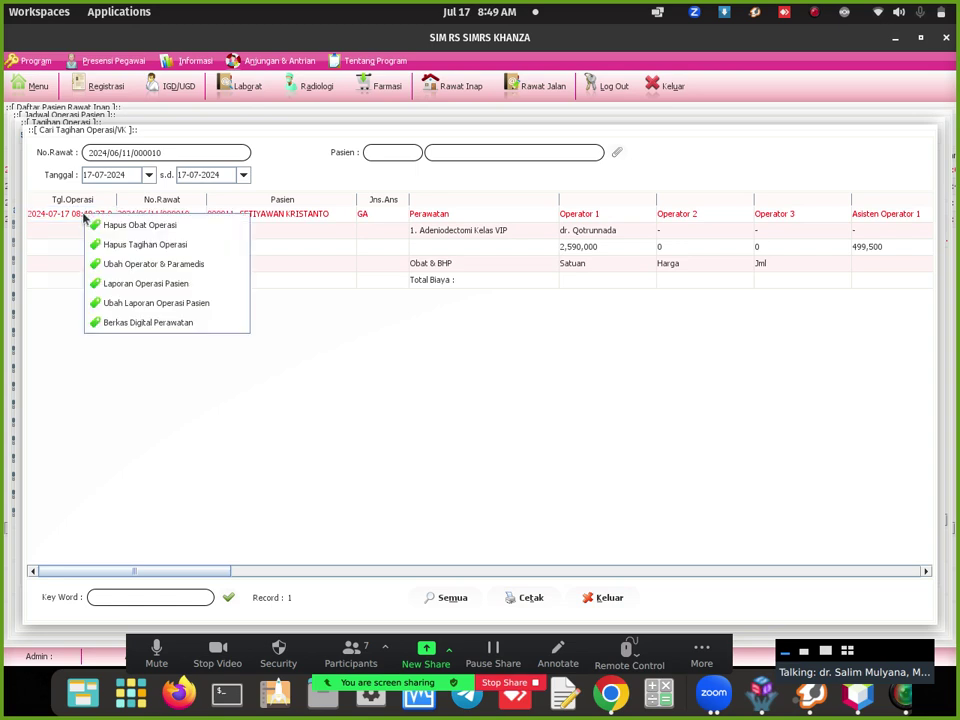
{"action": "left_click", "coordinate": [130, 302]}
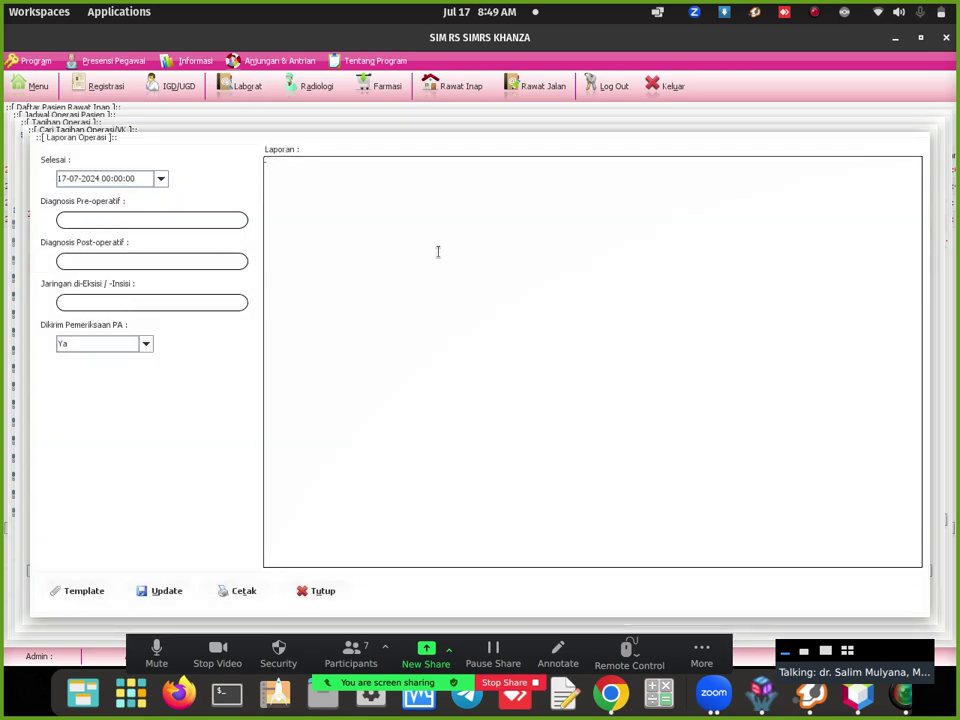
{"action": "left_click", "coordinate": [131, 219]}
{"action": "left_click", "coordinate": [97, 598]}
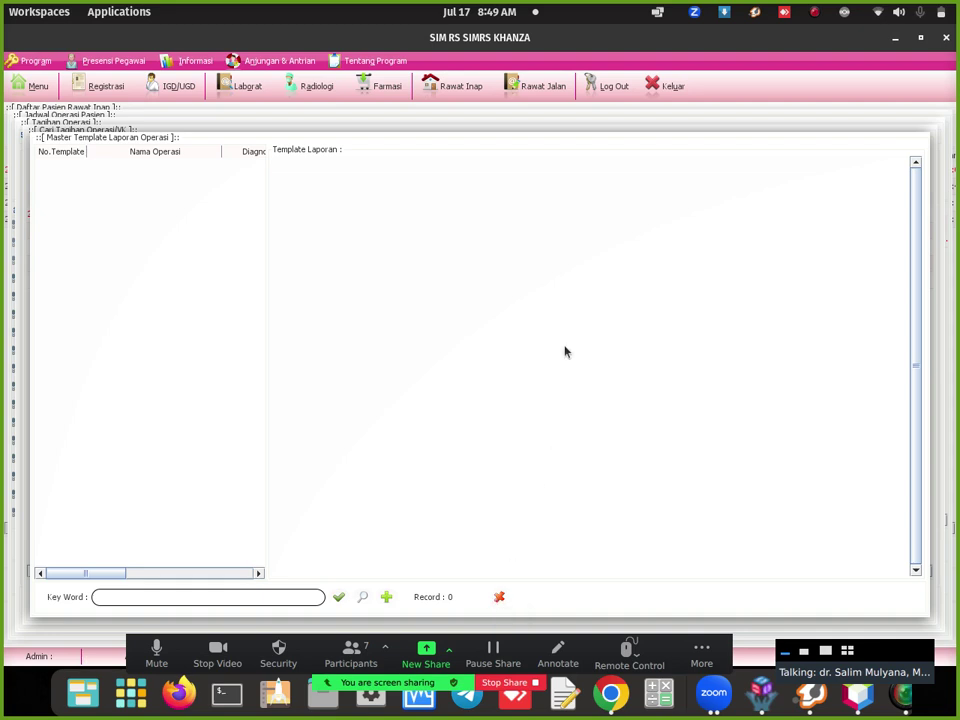
{"action": "left_click", "coordinate": [499, 597]}
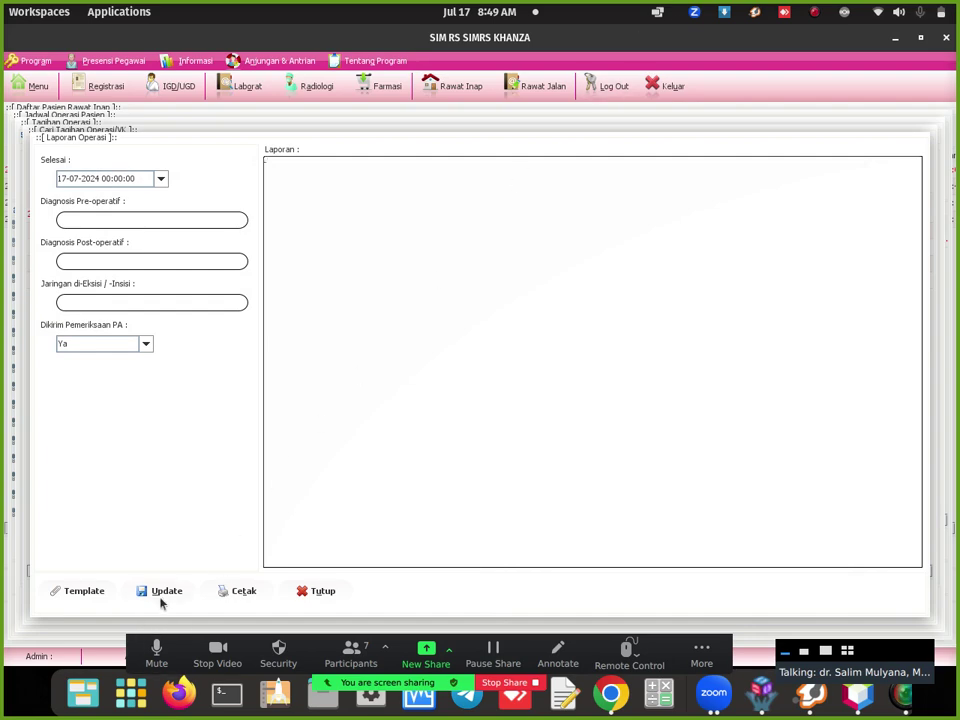
{"action": "left_click", "coordinate": [324, 591]}
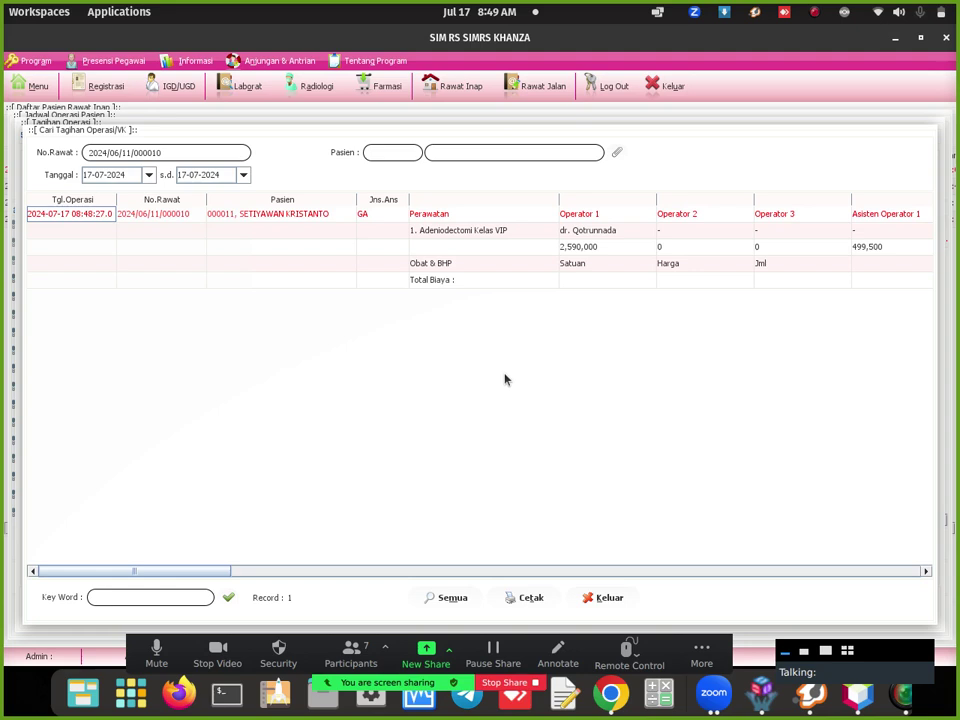
Return from the billing search to the entry form and select L3001 Adeniodectomi Kelas VIP.
{"action": "left_click", "coordinate": [590, 597]}
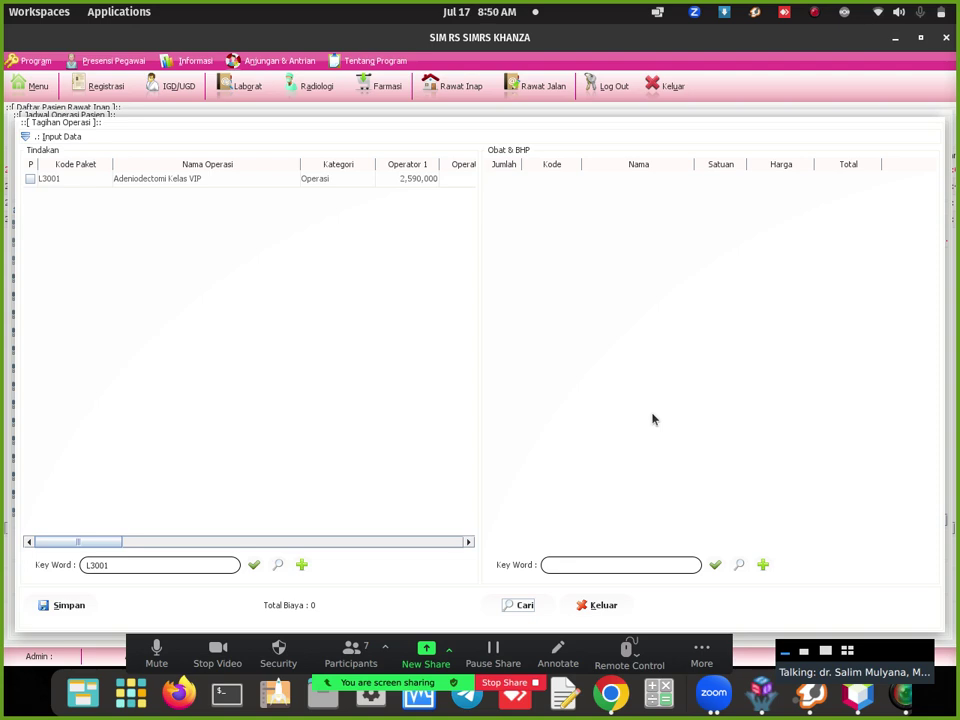
{"action": "left_click", "coordinate": [258, 186]}
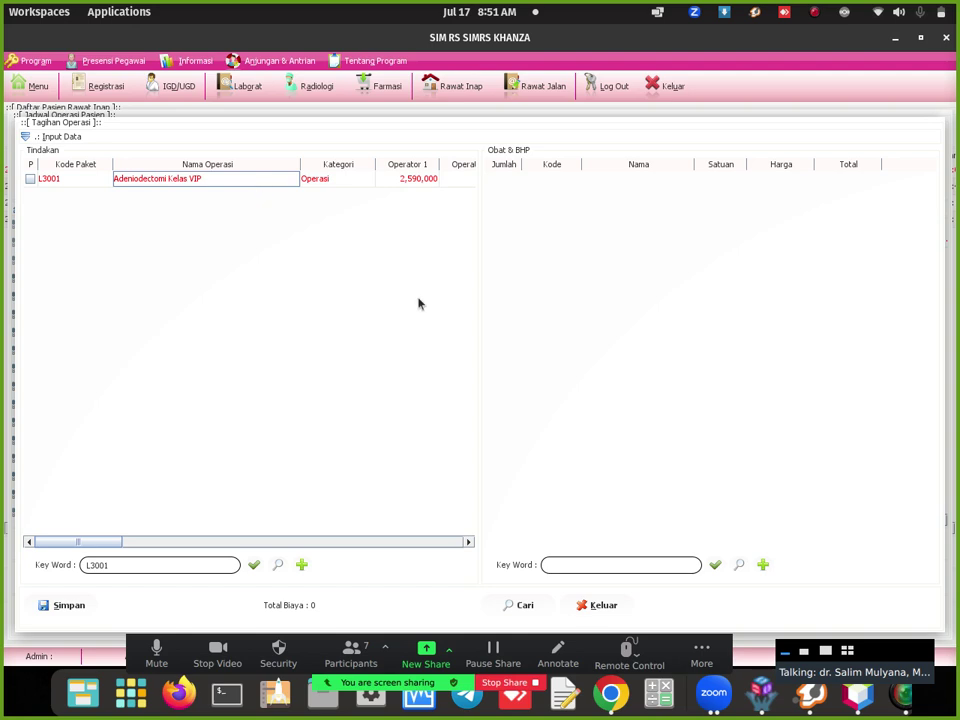
{"action": "left_click", "coordinate": [348, 180]}
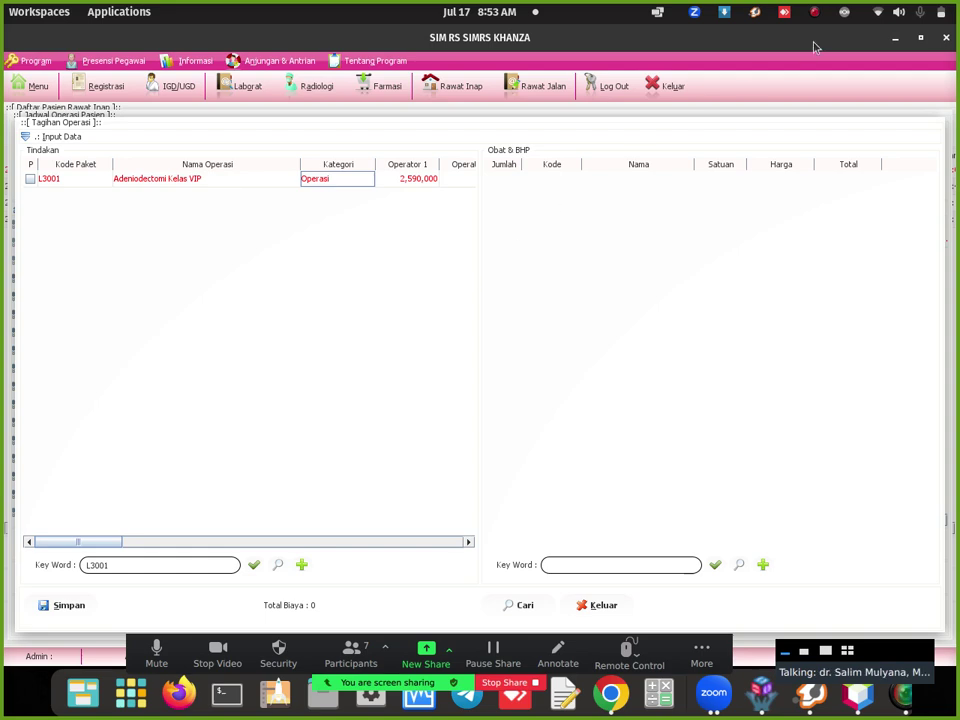
Raise the speaker volume and microphone level, then close the surgery billing form.
{"action": "left_click", "coordinate": [919, 14]}
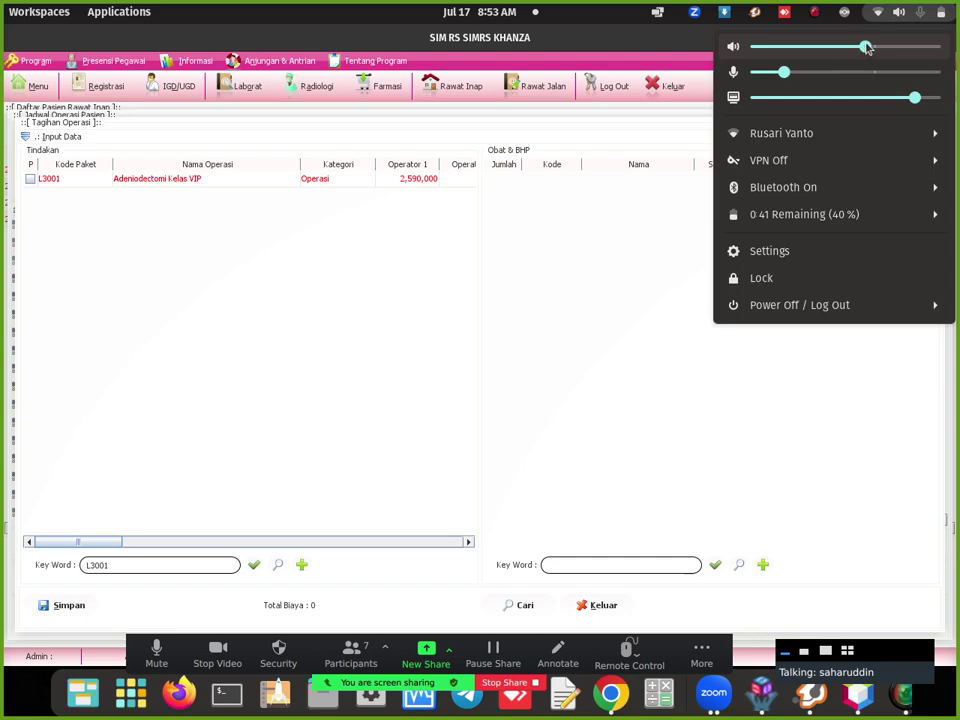
{"action": "left_click_drag", "start_coordinate": [864, 48], "coordinate": [899, 52]}
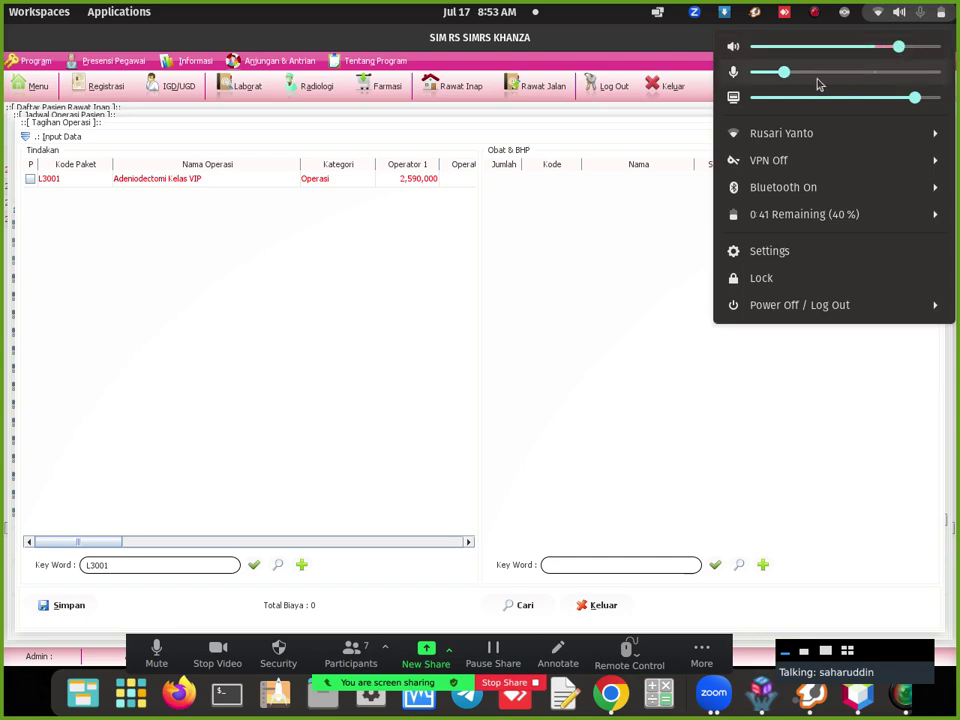
{"action": "left_click_drag", "start_coordinate": [784, 75], "coordinate": [801, 78]}
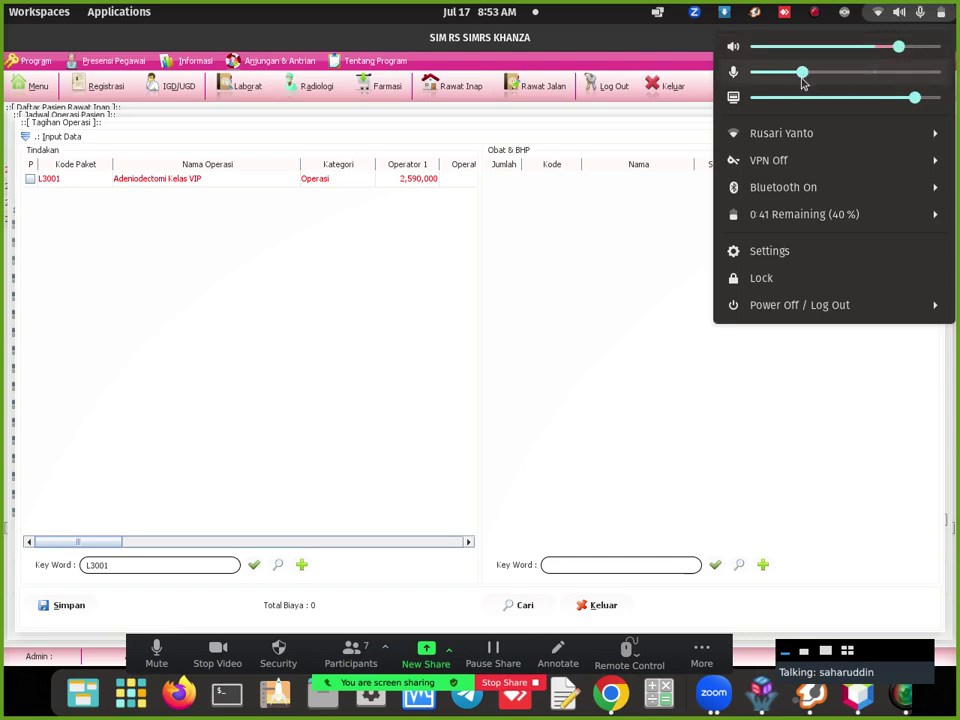
{"action": "left_click", "coordinate": [491, 354]}
{"action": "left_click", "coordinate": [576, 609]}
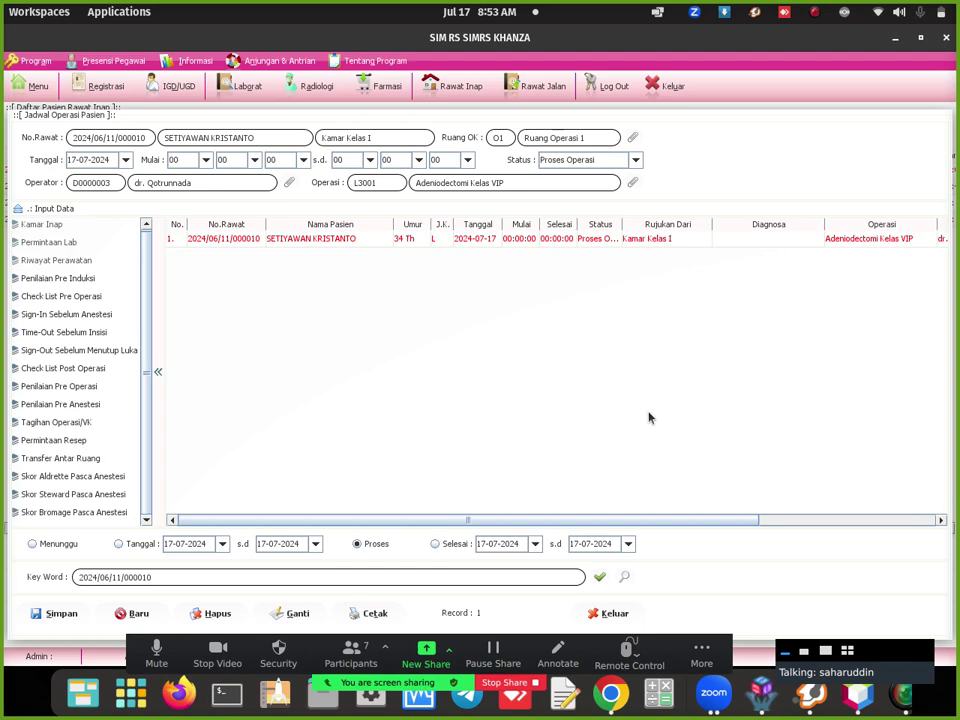
Close Jadwal Operasi Pasien and bring up the Rawat Inap inpatient list.
{"action": "left_click", "coordinate": [594, 614]}
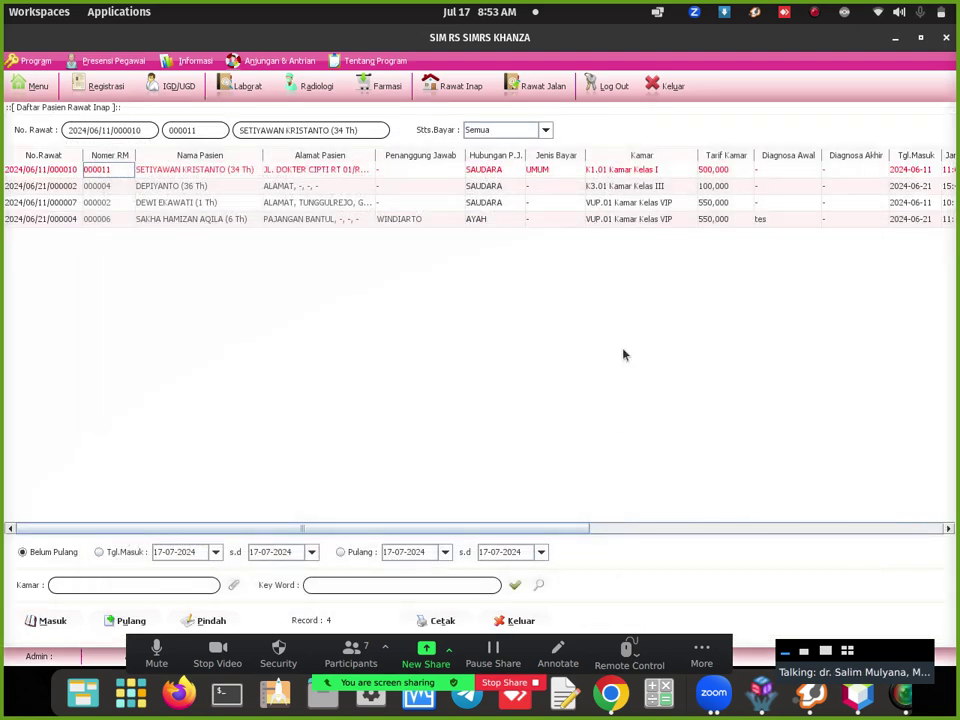
{"action": "left_click", "coordinate": [463, 87]}
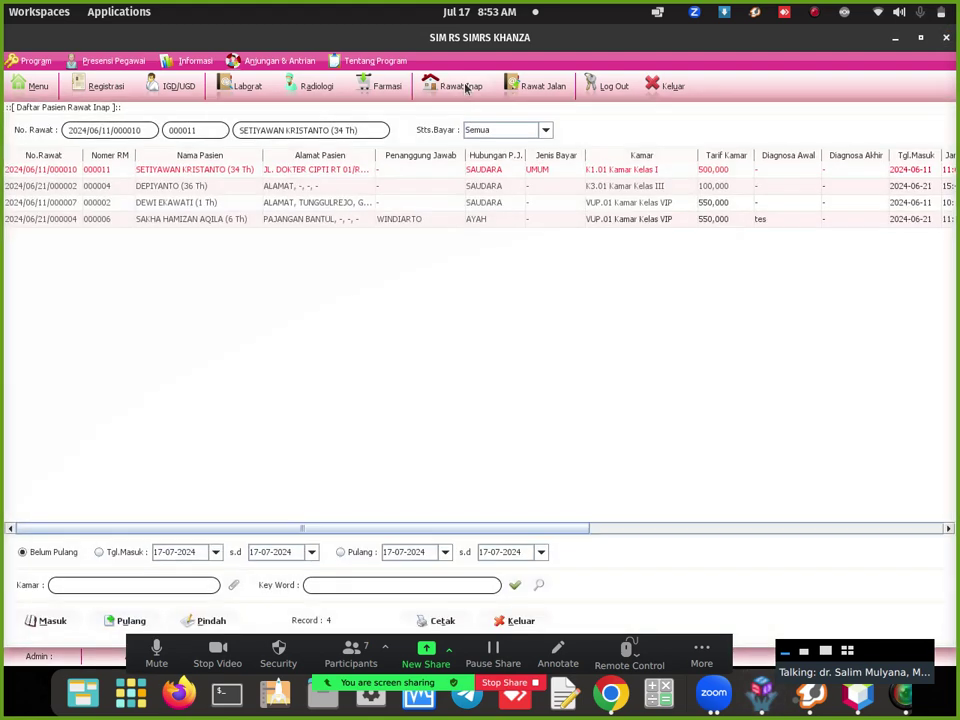
Assign doctors D0000002 and D0000004 as DPJP for the first inpatient and save.
{"action": "right_click", "coordinate": [110, 176]}
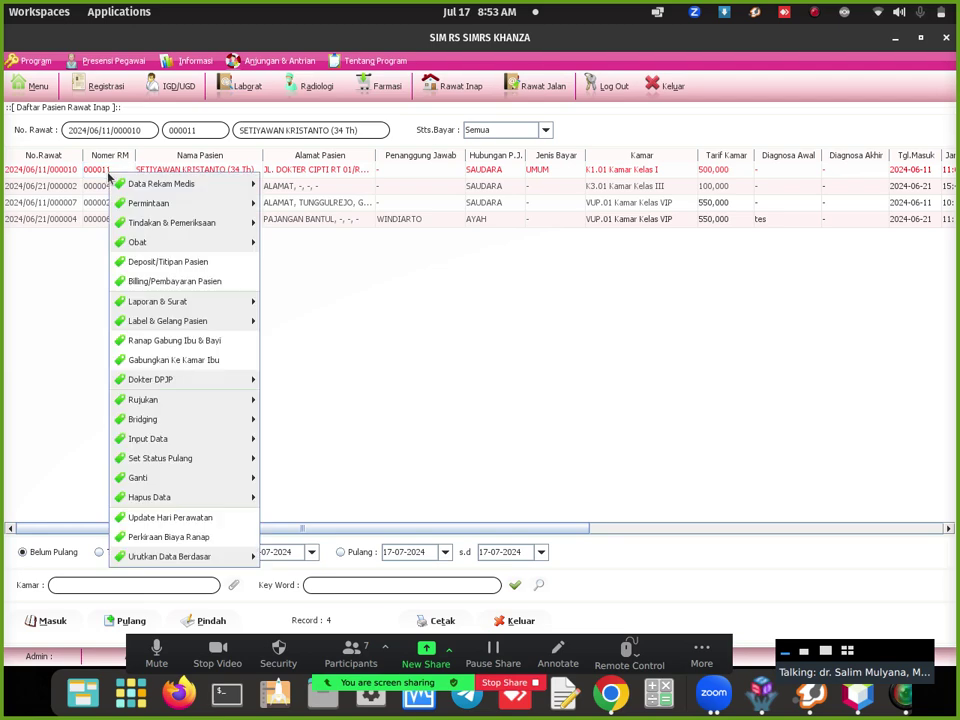
{"action": "mouse_move", "coordinate": [165, 379]}
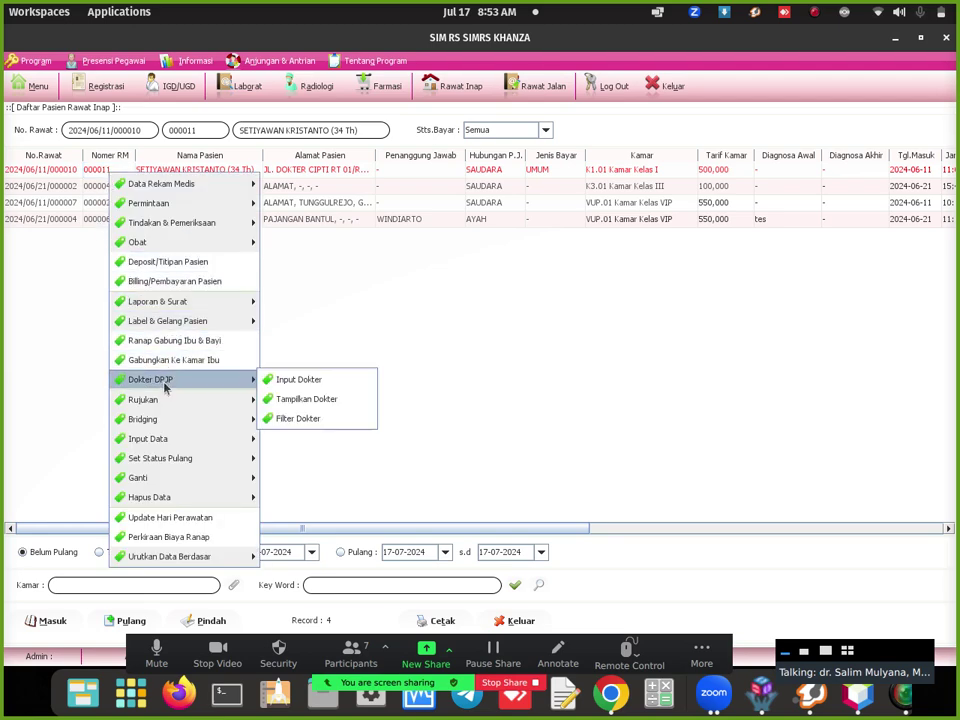
{"action": "left_click", "coordinate": [298, 380]}
{"action": "left_click", "coordinate": [362, 188]}
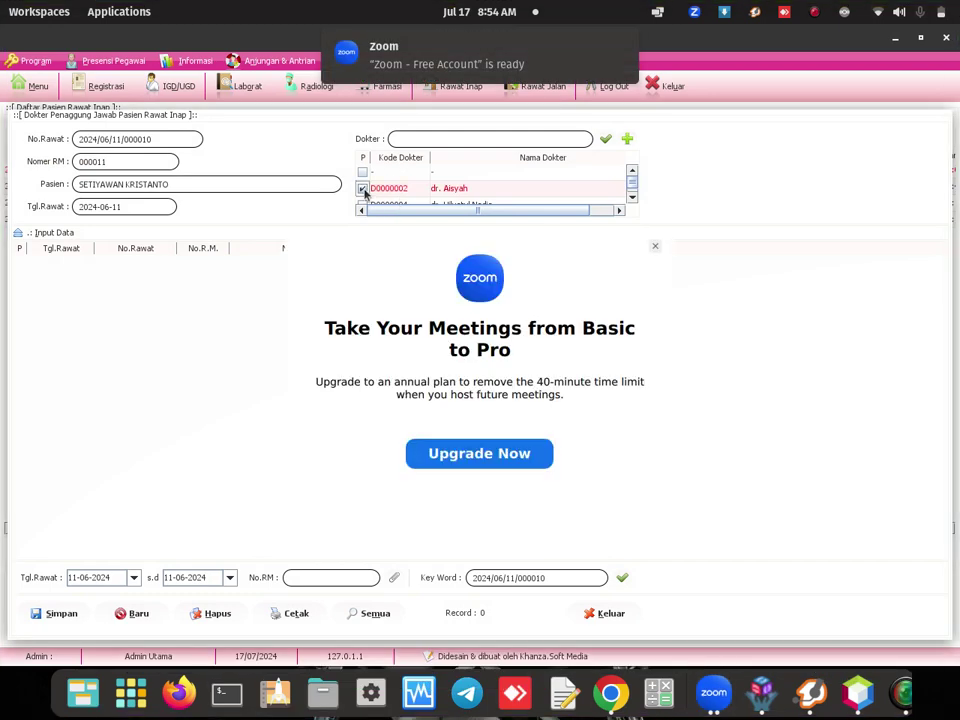
{"action": "left_click", "coordinate": [655, 247]}
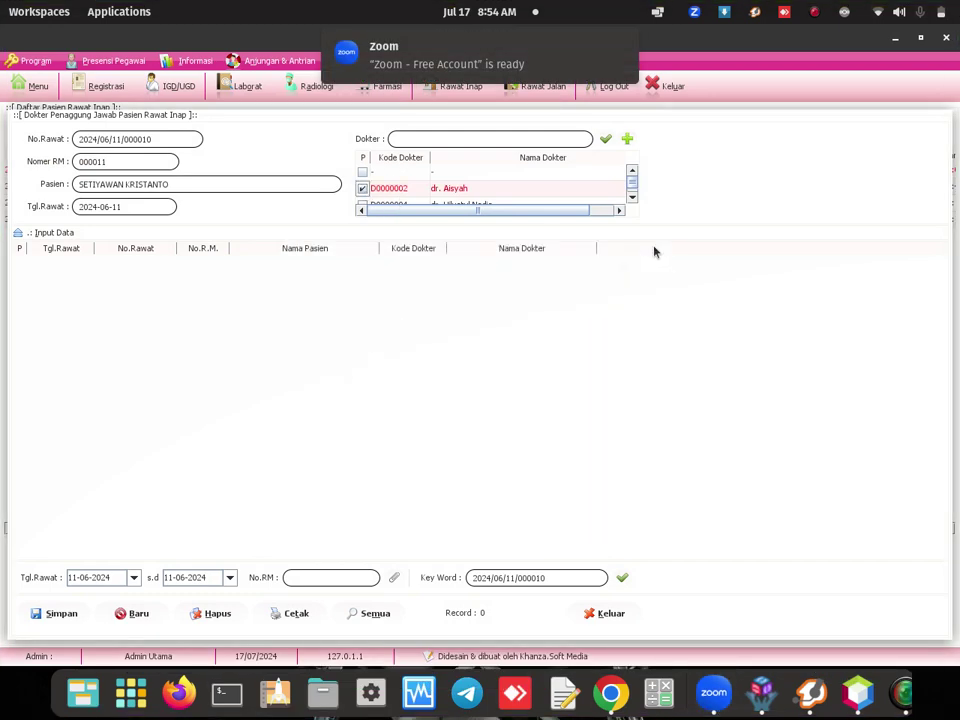
{"action": "scroll", "coordinate": [431, 199], "scroll_direction": "down", "scroll_amount": 1}
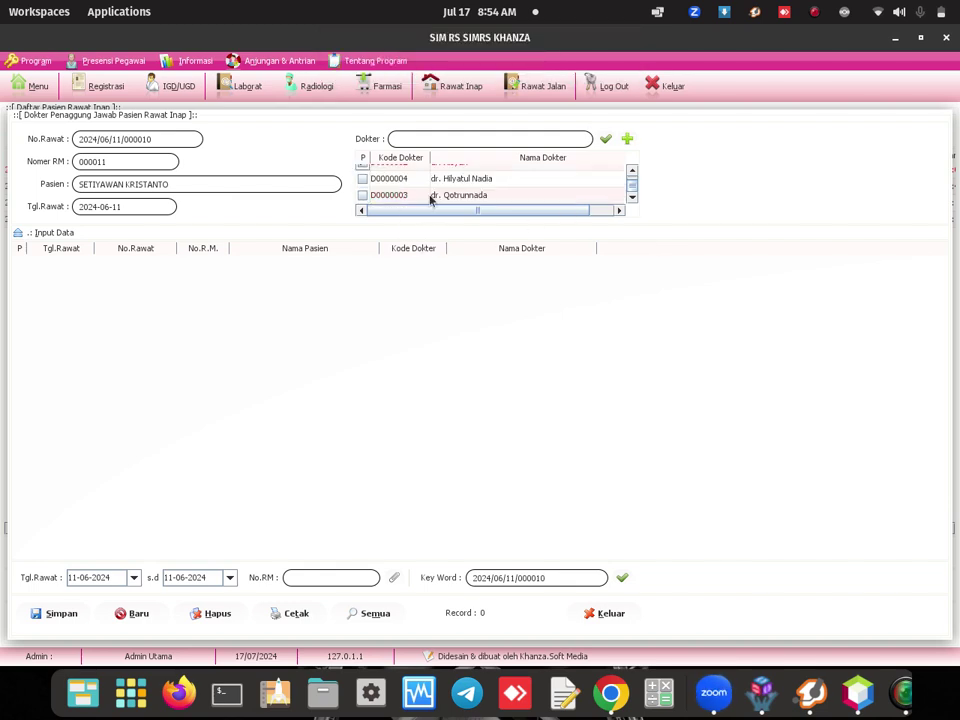
{"action": "scroll", "coordinate": [431, 195], "scroll_direction": "up", "scroll_amount": 1}
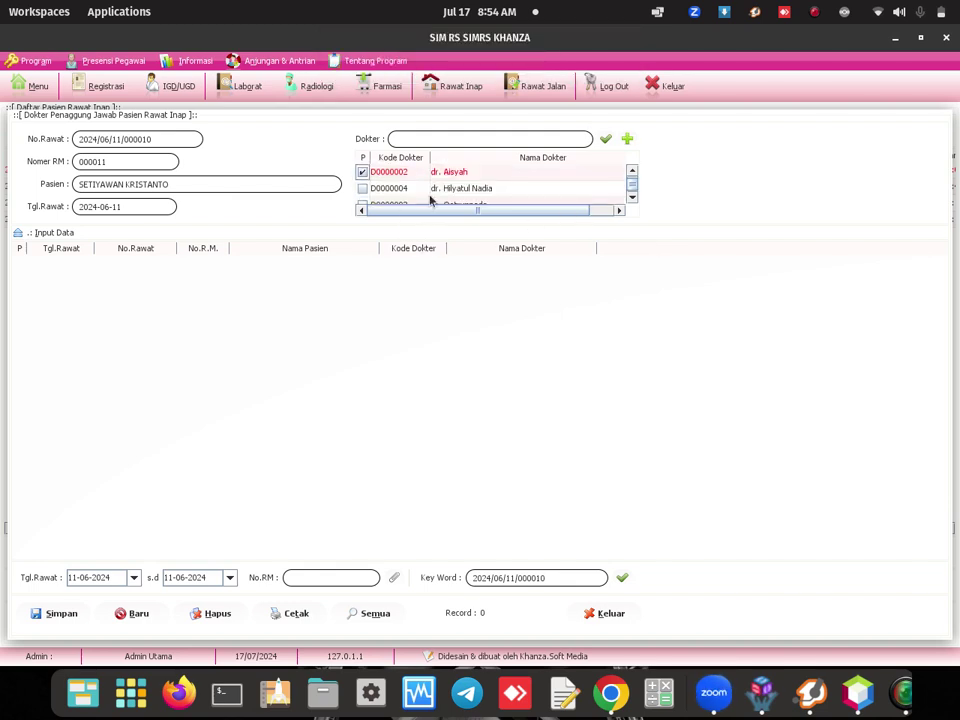
{"action": "left_click", "coordinate": [363, 188]}
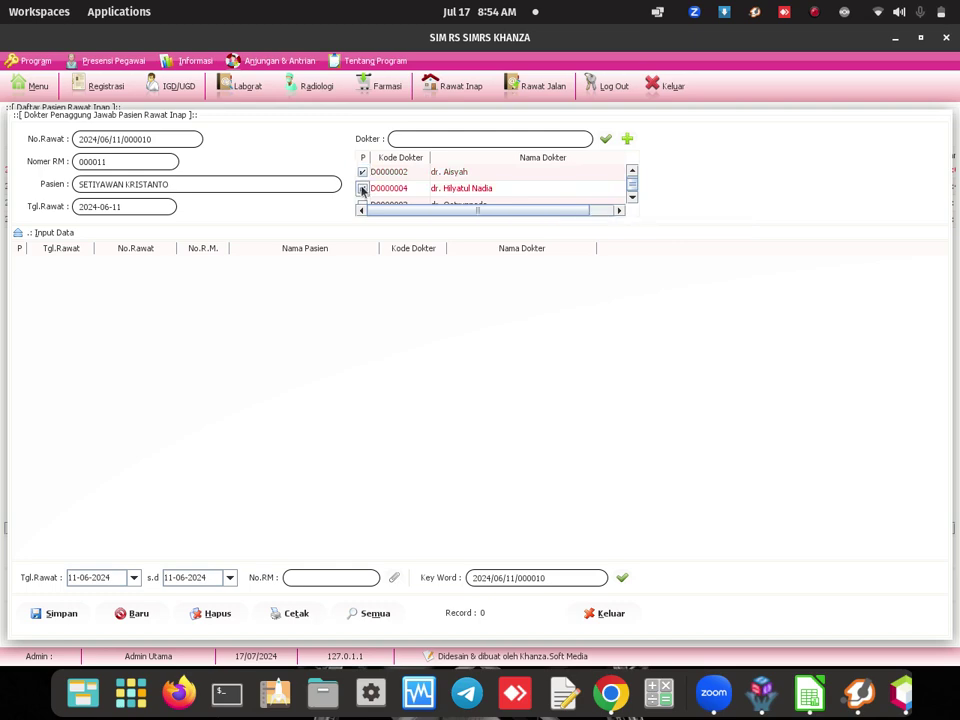
{"action": "left_click", "coordinate": [58, 613]}
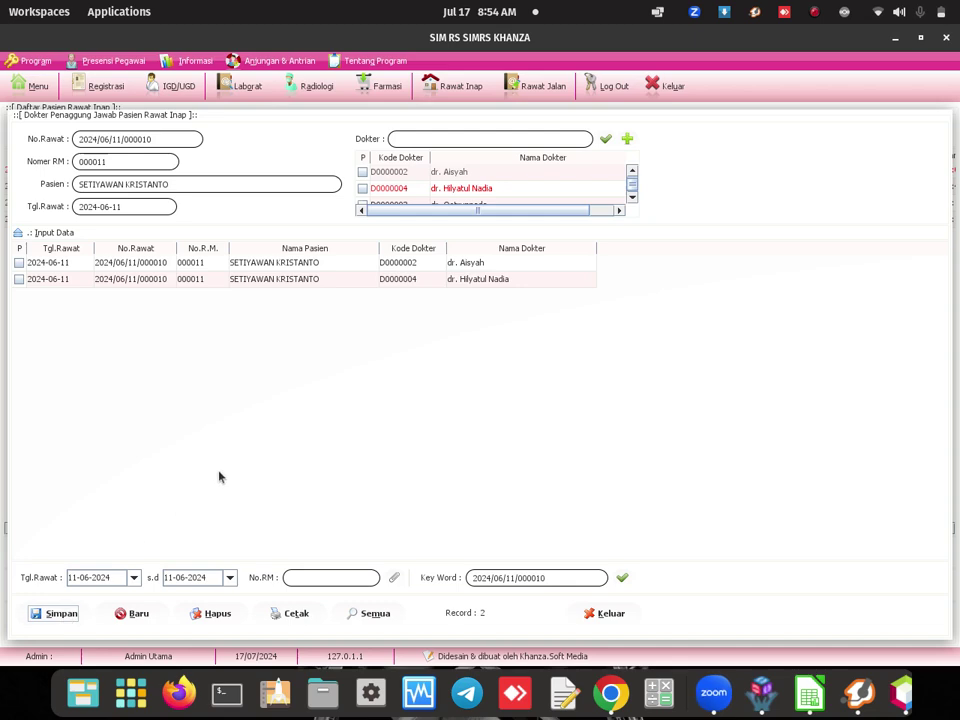
{"action": "left_click", "coordinate": [612, 618]}
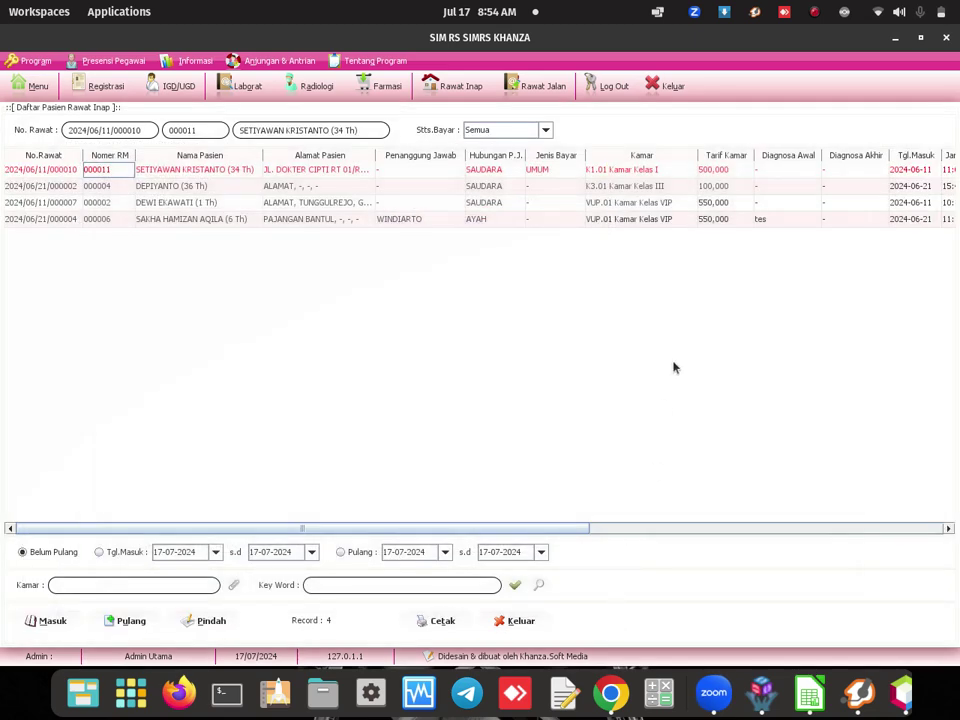
Open and close the first inpatient's treatment record, then close the inpatient list.
{"action": "double_click", "coordinate": [52, 170]}
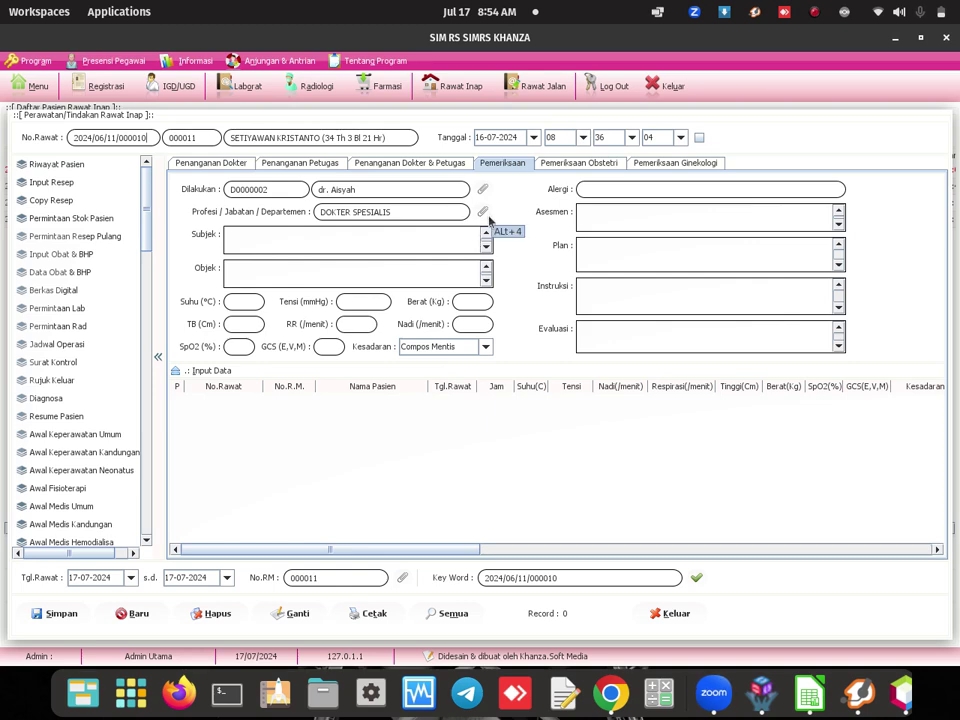
{"action": "key", "text": "alt+k"}
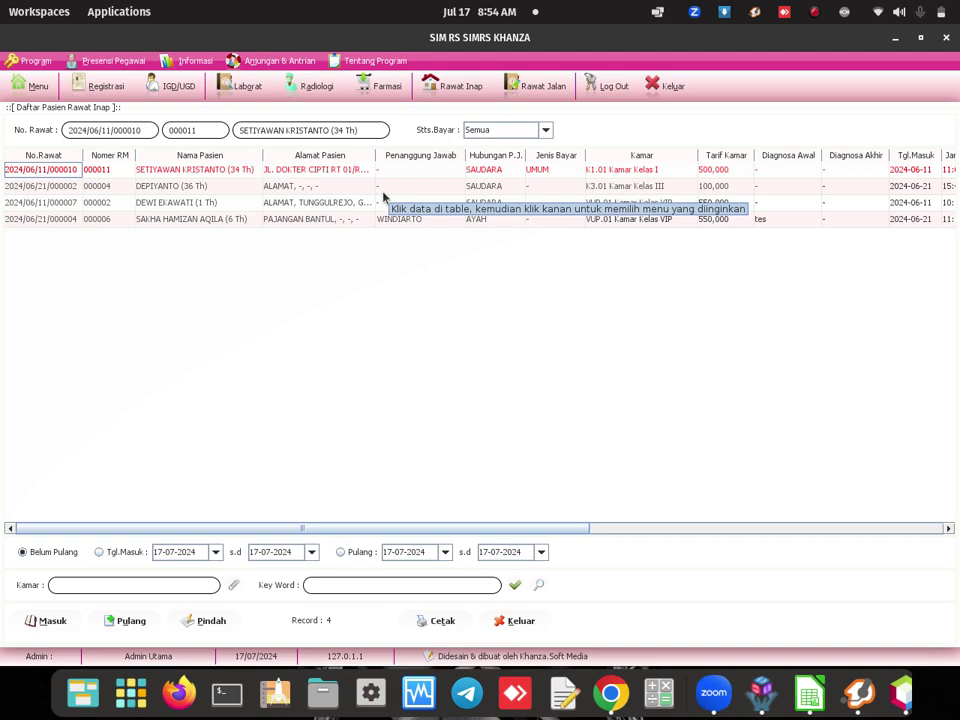
{"action": "left_click", "coordinate": [512, 621]}
Refer the last outpatient internally to doctor D0000003 at Poliklinik Kandungan.
{"action": "left_click", "coordinate": [537, 88]}
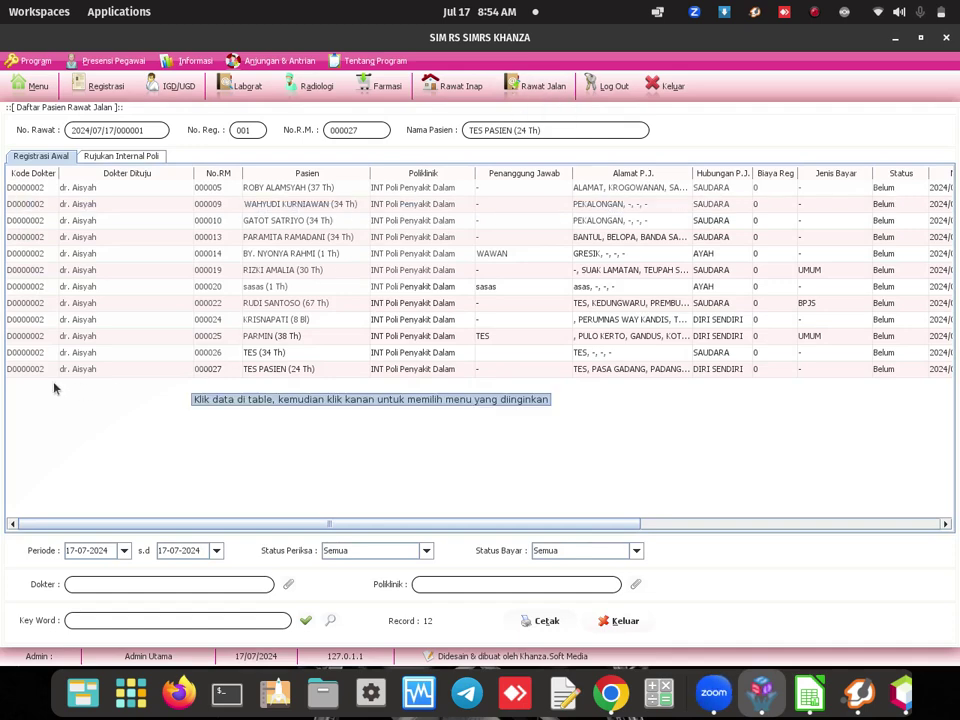
{"action": "right_click", "coordinate": [25, 370]}
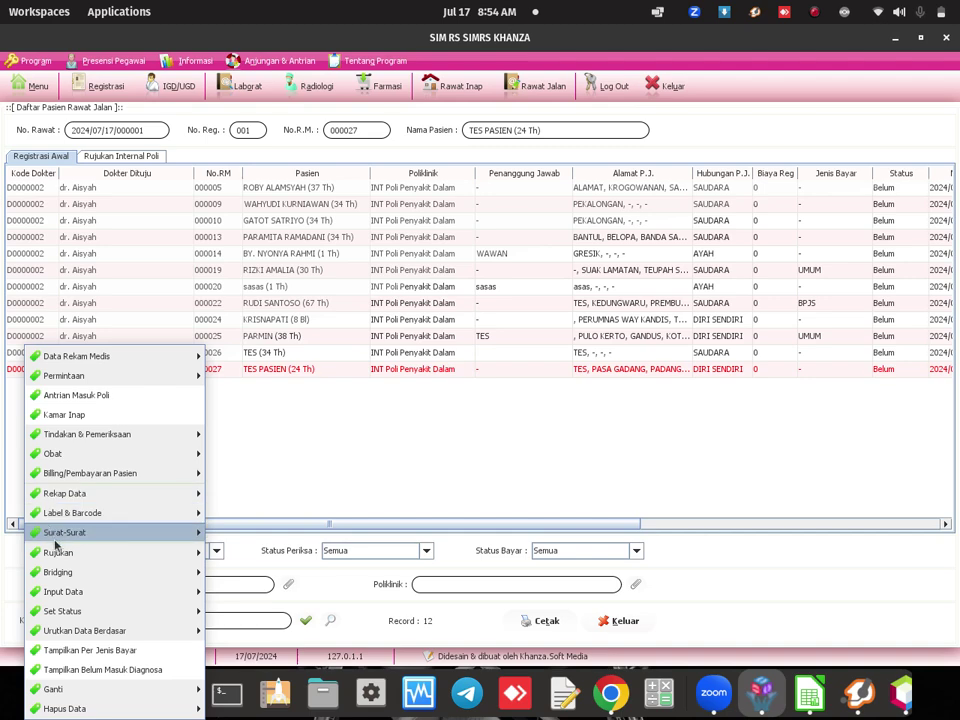
{"action": "mouse_move", "coordinate": [185, 533]}
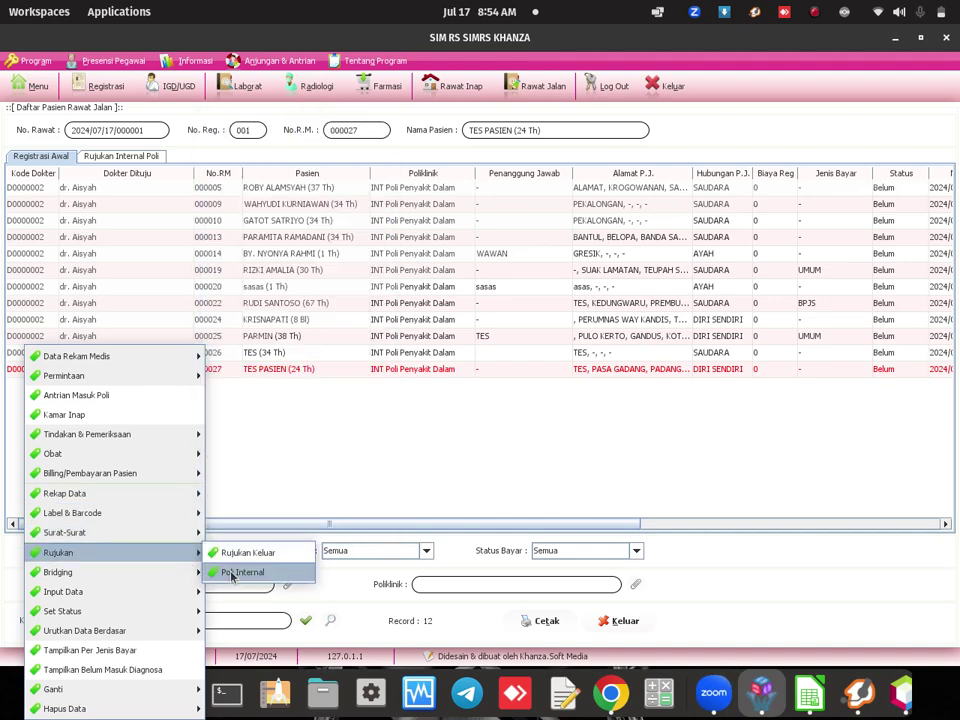
{"action": "left_click", "coordinate": [240, 572]}
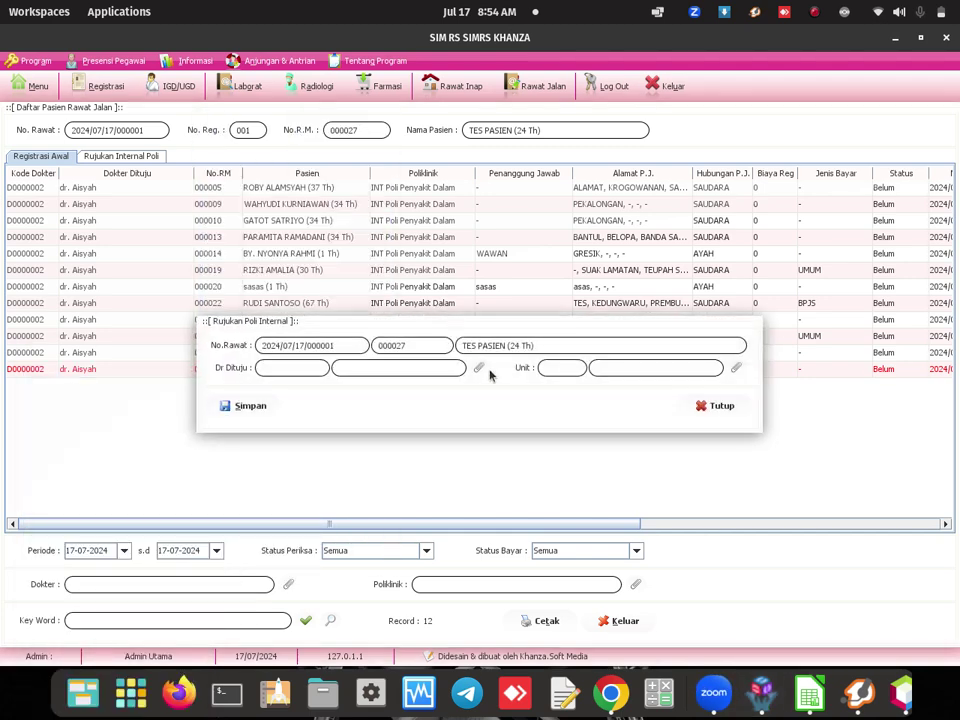
{"action": "left_click", "coordinate": [478, 368]}
{"action": "left_click", "coordinate": [139, 196]}
{"action": "double_click", "coordinate": [139, 196]}
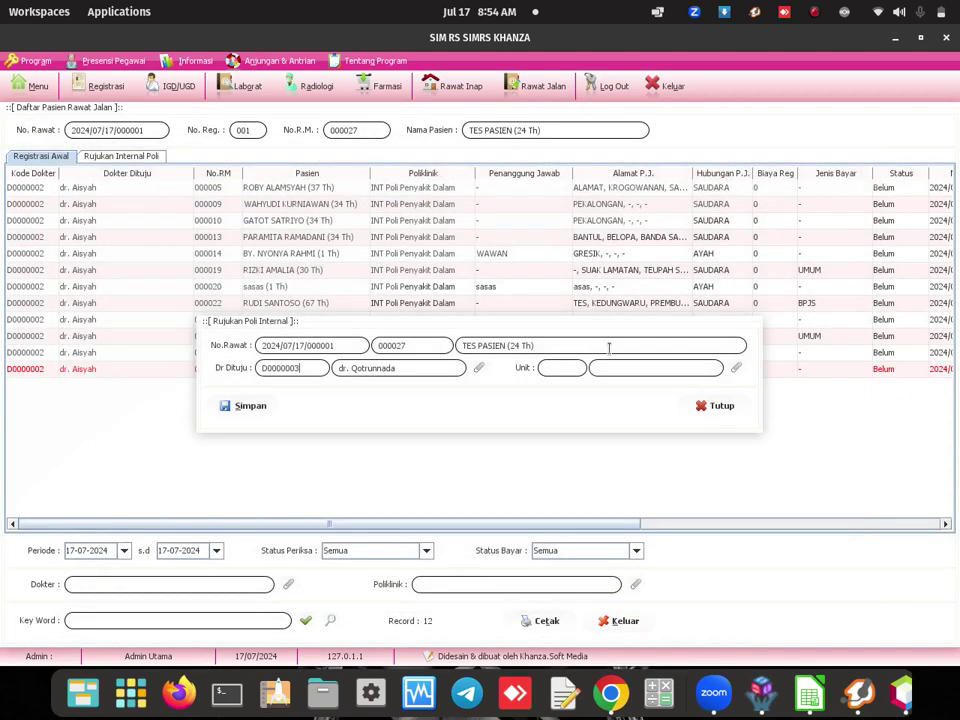
{"action": "left_click", "coordinate": [737, 368]}
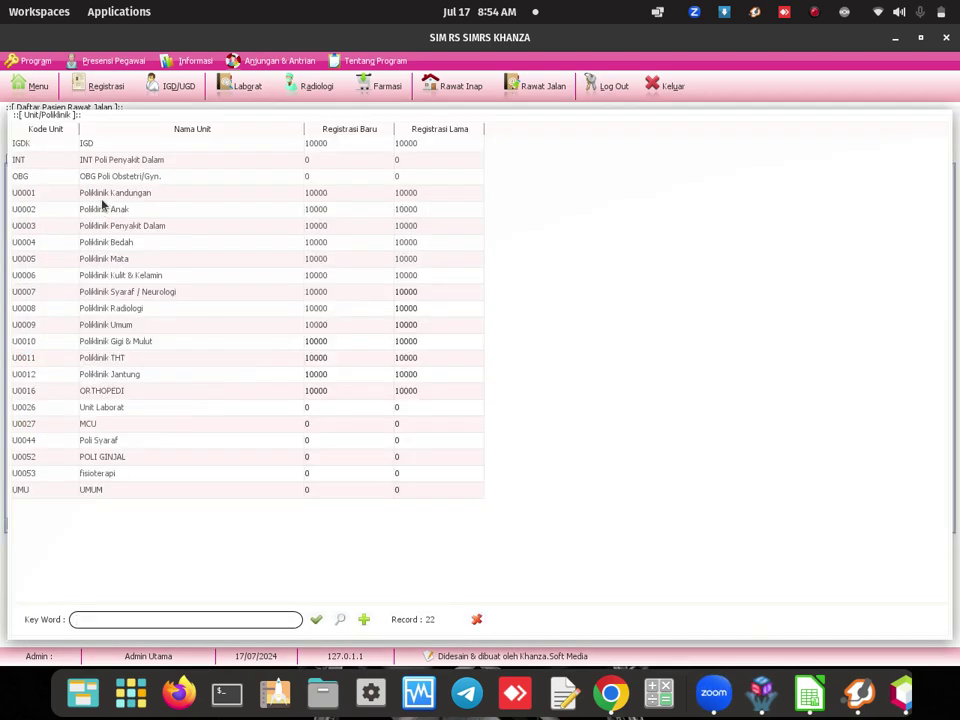
{"action": "double_click", "coordinate": [104, 193]}
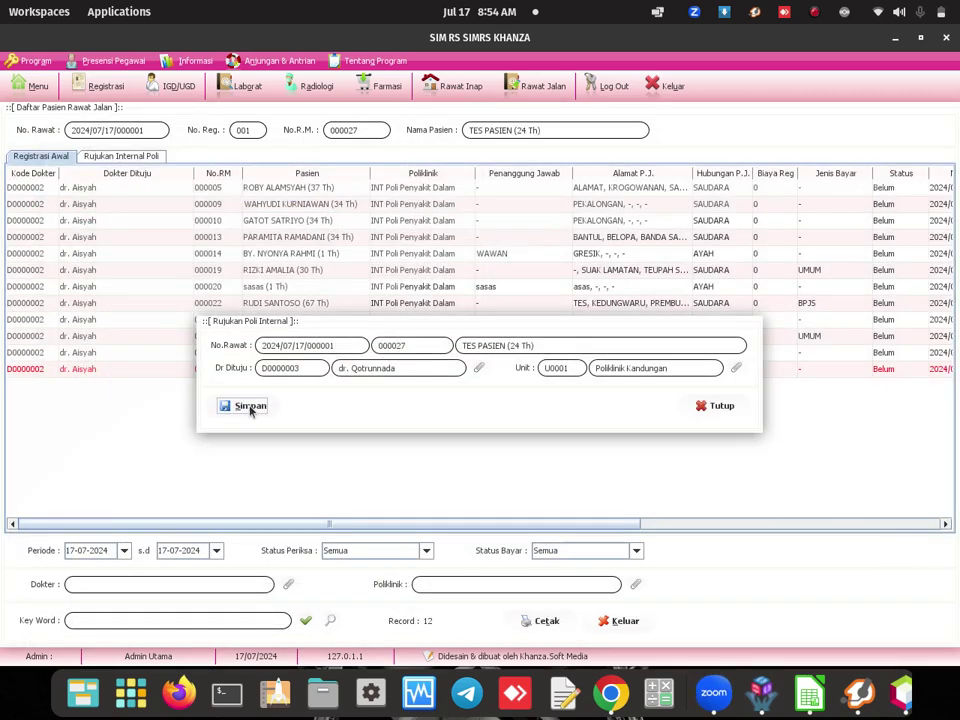
{"action": "left_click", "coordinate": [240, 405]}
Show and refresh the internal referral list, checking the referred patient's billing window.
{"action": "left_click", "coordinate": [100, 158]}
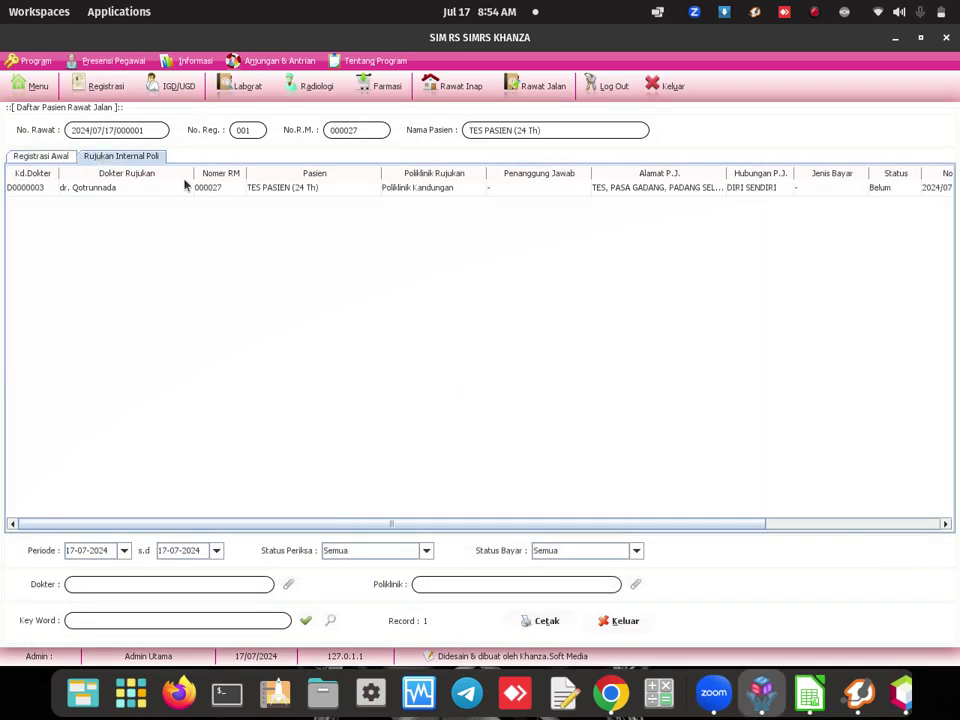
{"action": "left_click", "coordinate": [134, 188]}
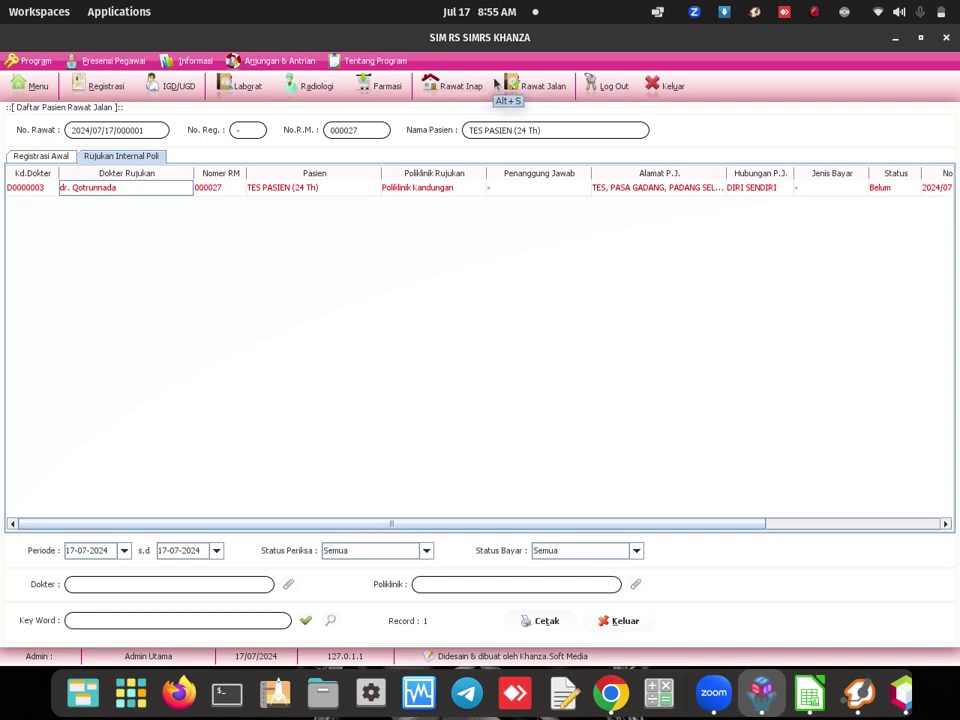
{"action": "left_click", "coordinate": [496, 83]}
{"action": "double_click", "coordinate": [42, 189]}
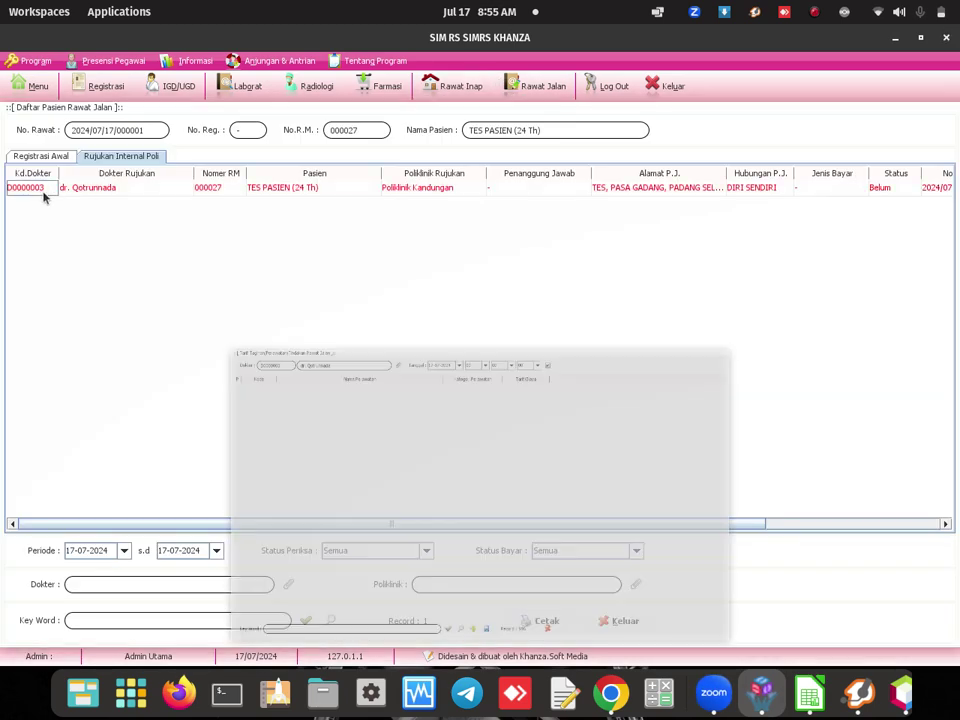
{"action": "left_click", "coordinate": [607, 619]}
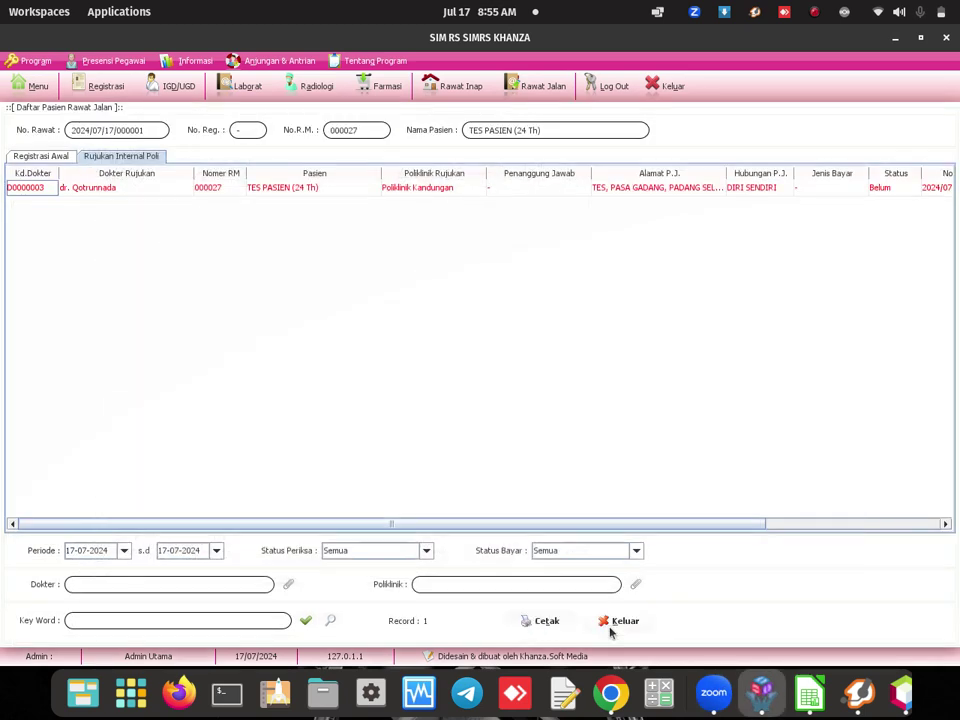
{"action": "right_click", "coordinate": [31, 190]}
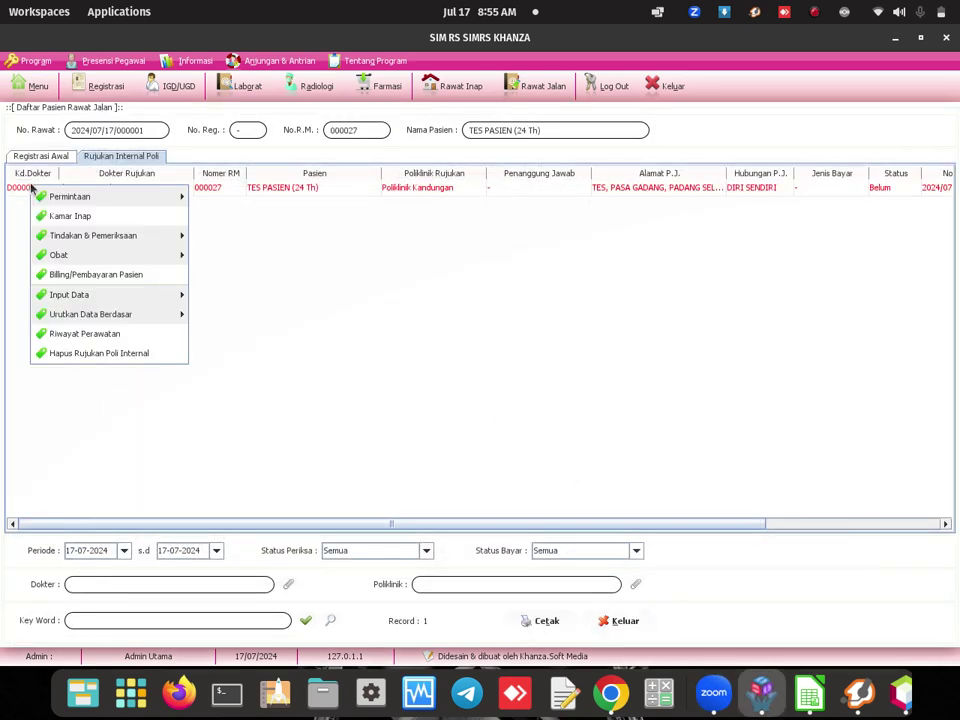
Open the Rawat Inap inpatient list and select stay 2024/06/11/000007.
{"action": "mouse_move", "coordinate": [146, 197]}
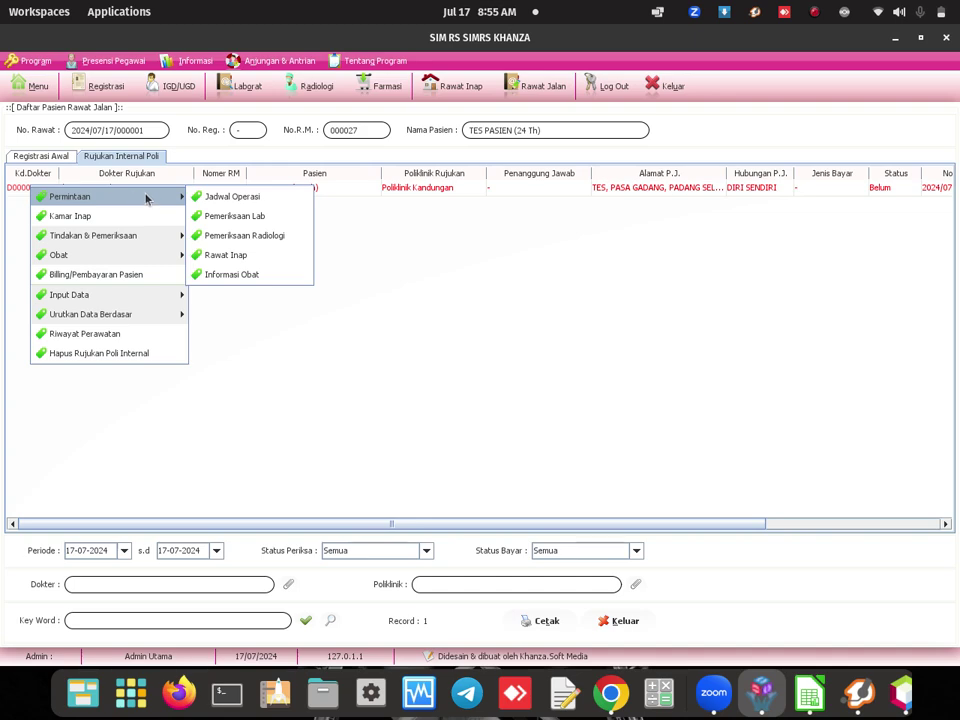
{"action": "left_click", "coordinate": [40, 157]}
{"action": "left_click", "coordinate": [452, 86]}
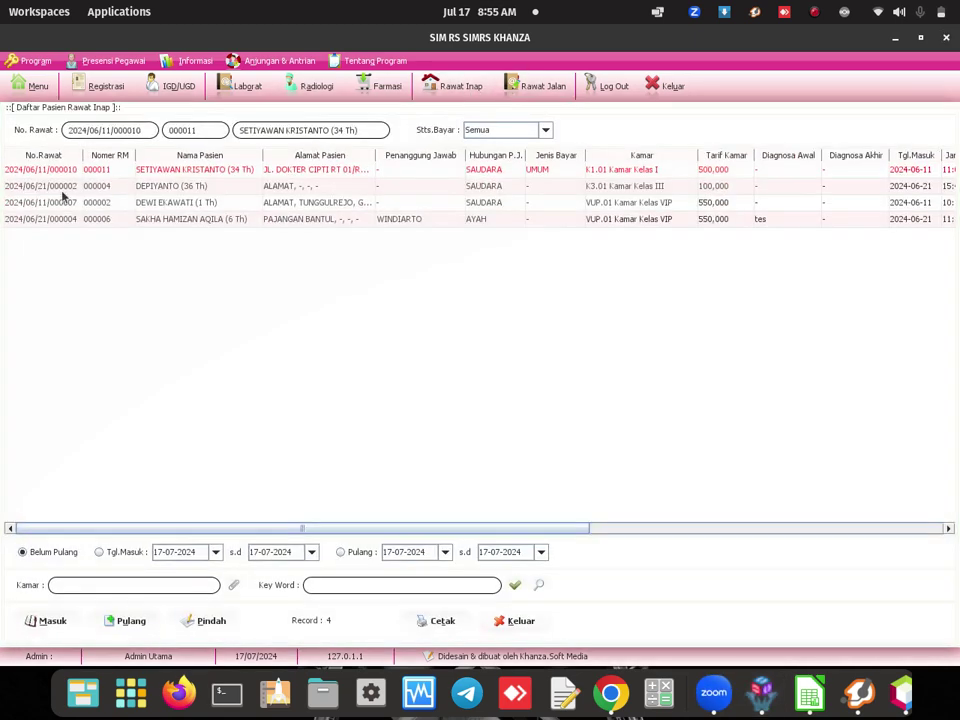
{"action": "right_click", "coordinate": [36, 178]}
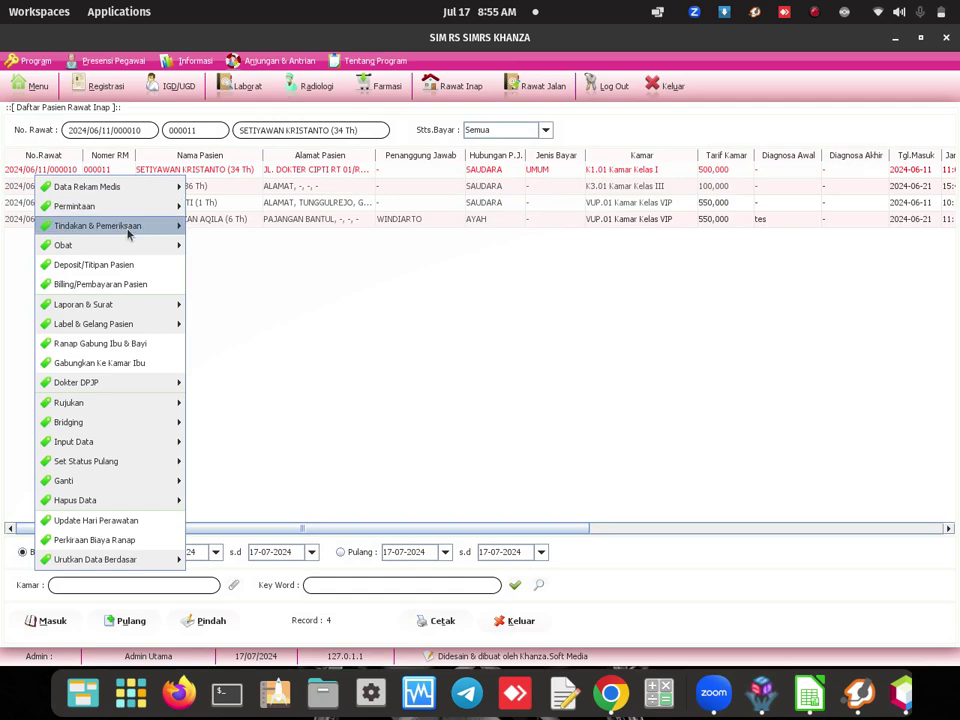
{"action": "mouse_move", "coordinate": [135, 245]}
{"action": "mouse_move", "coordinate": [157, 192]}
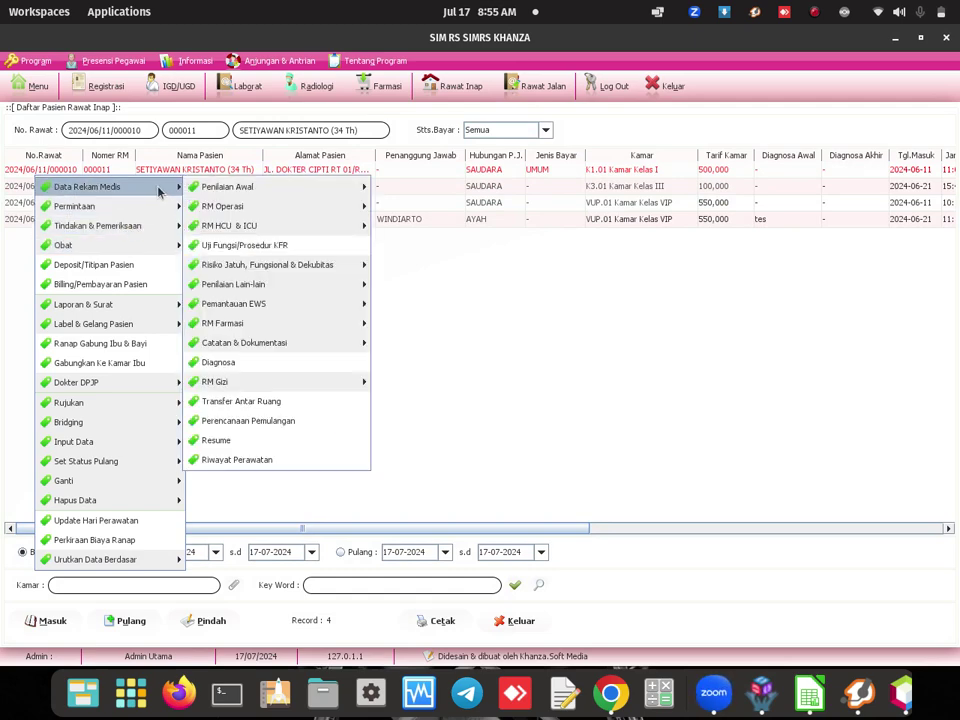
{"action": "mouse_move", "coordinate": [198, 193]}
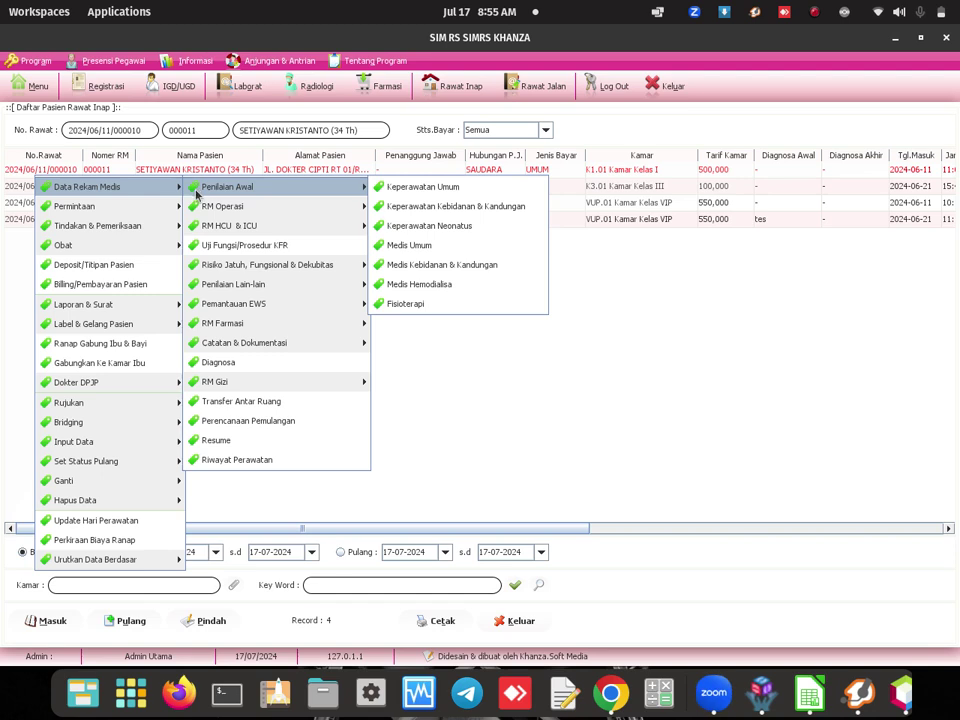
{"action": "mouse_move", "coordinate": [175, 209]}
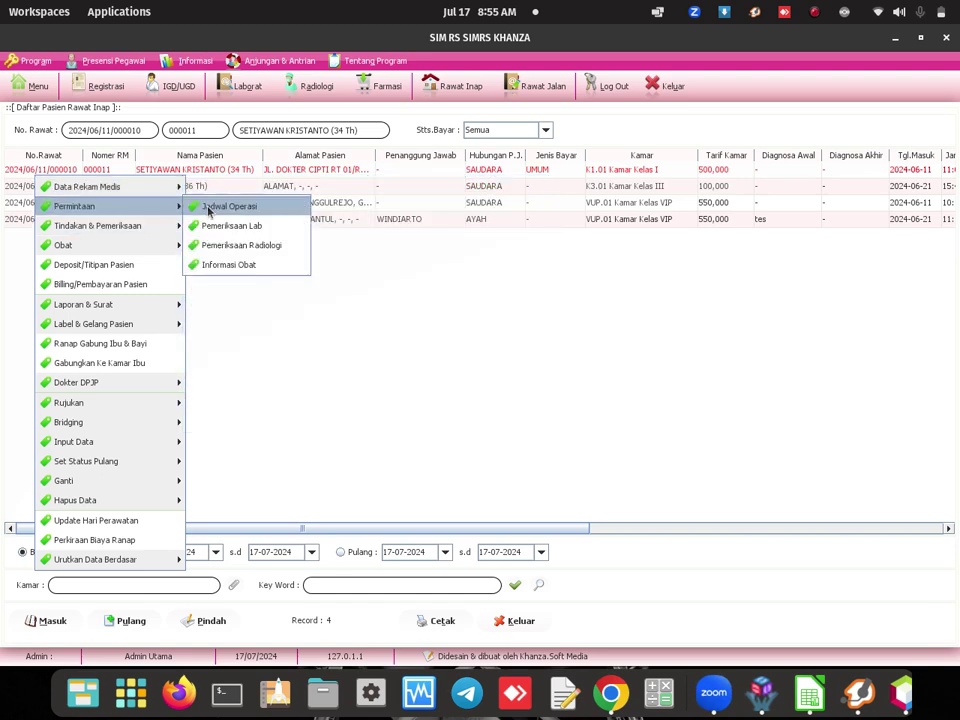
{"action": "left_click", "coordinate": [10, 200]}
{"action": "left_click", "coordinate": [116, 209]}
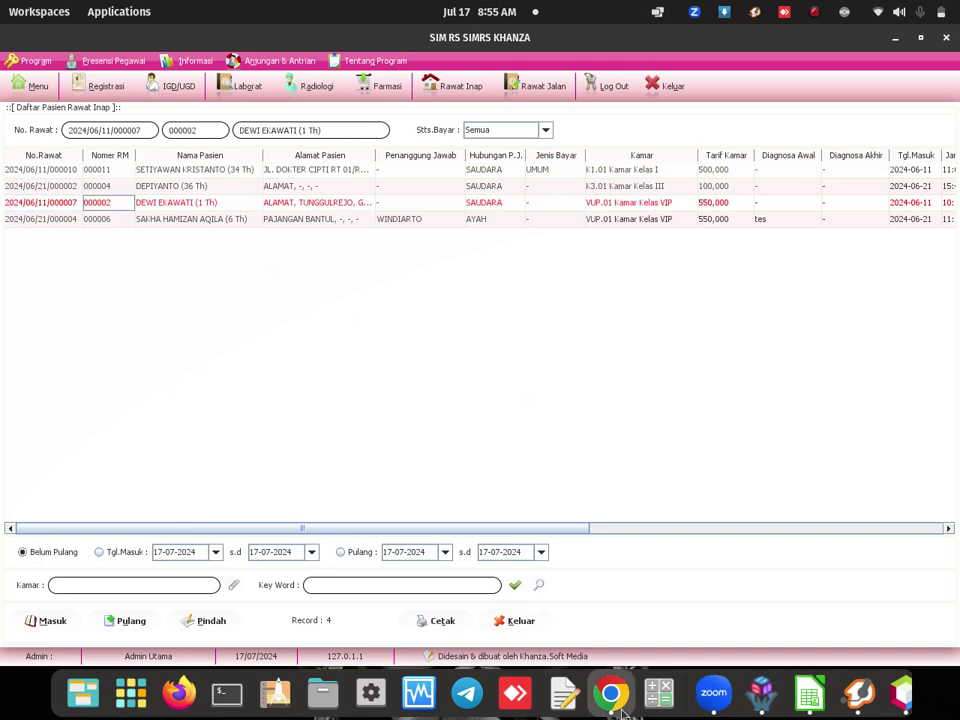
{"action": "left_click", "coordinate": [710, 694]}
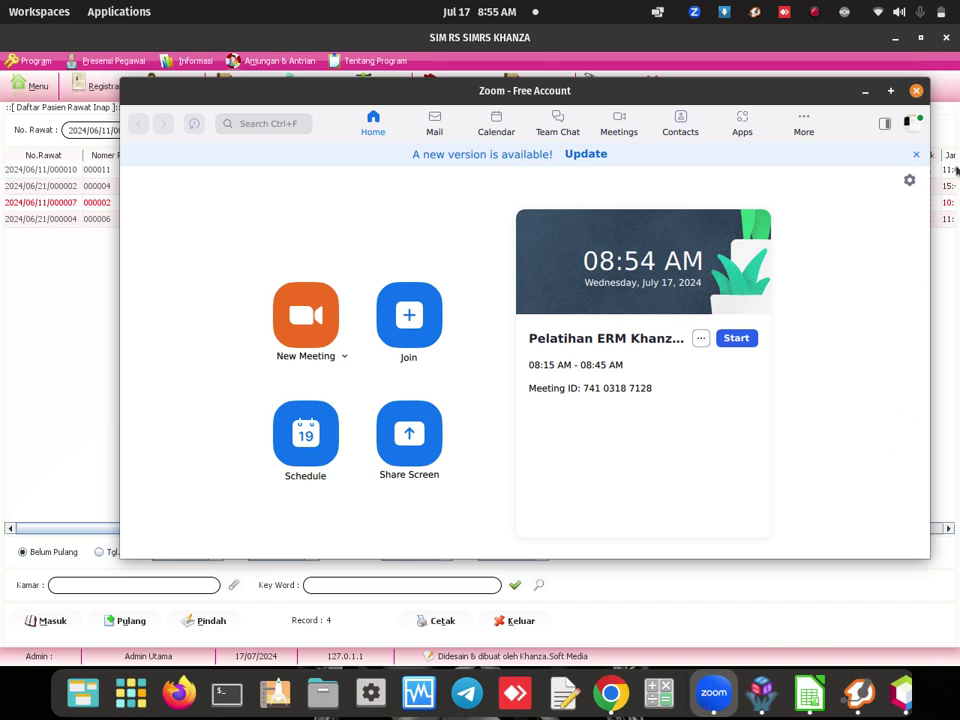
{"action": "left_click", "coordinate": [918, 156]}
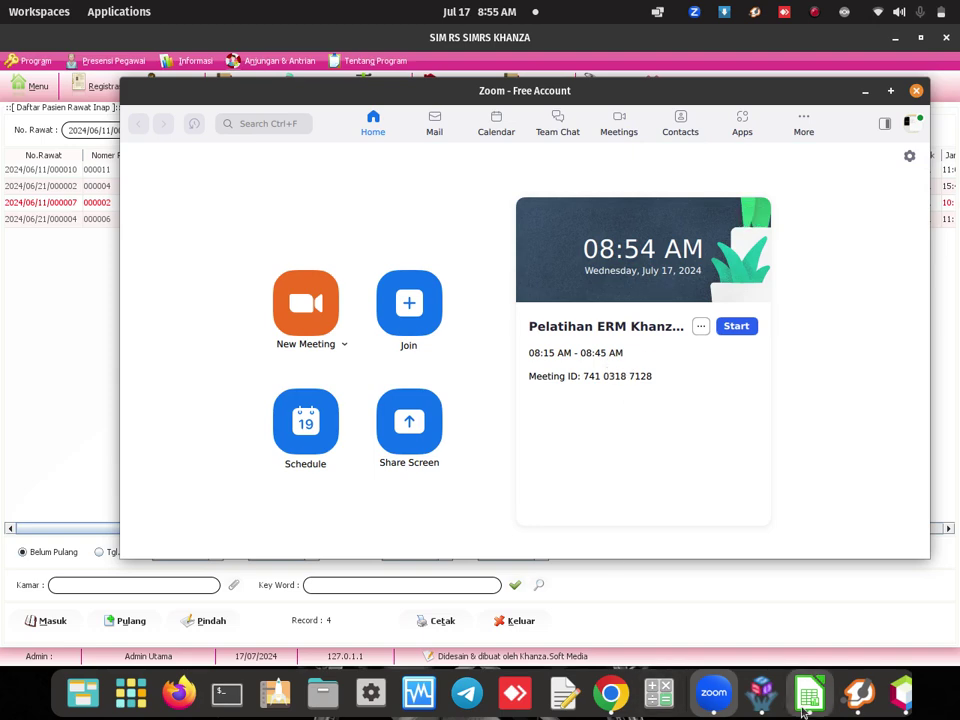
{"action": "left_click", "coordinate": [814, 13]}
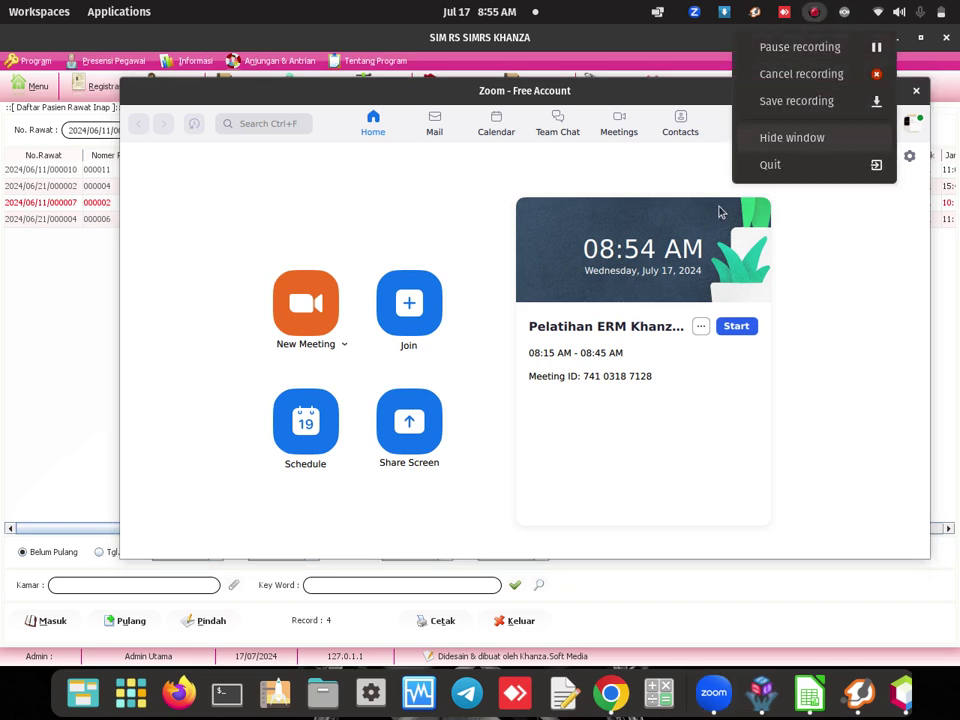
{"action": "left_click", "coordinate": [855, 320]}
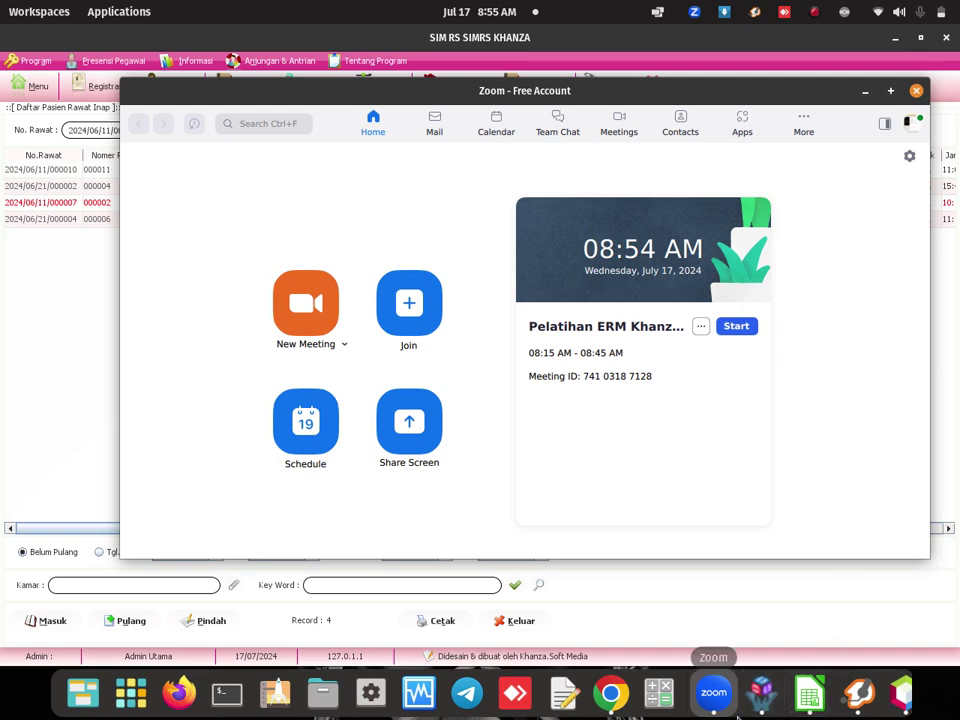
{"action": "left_click", "coordinate": [713, 693]}
{"action": "left_click", "coordinate": [752, 700]}
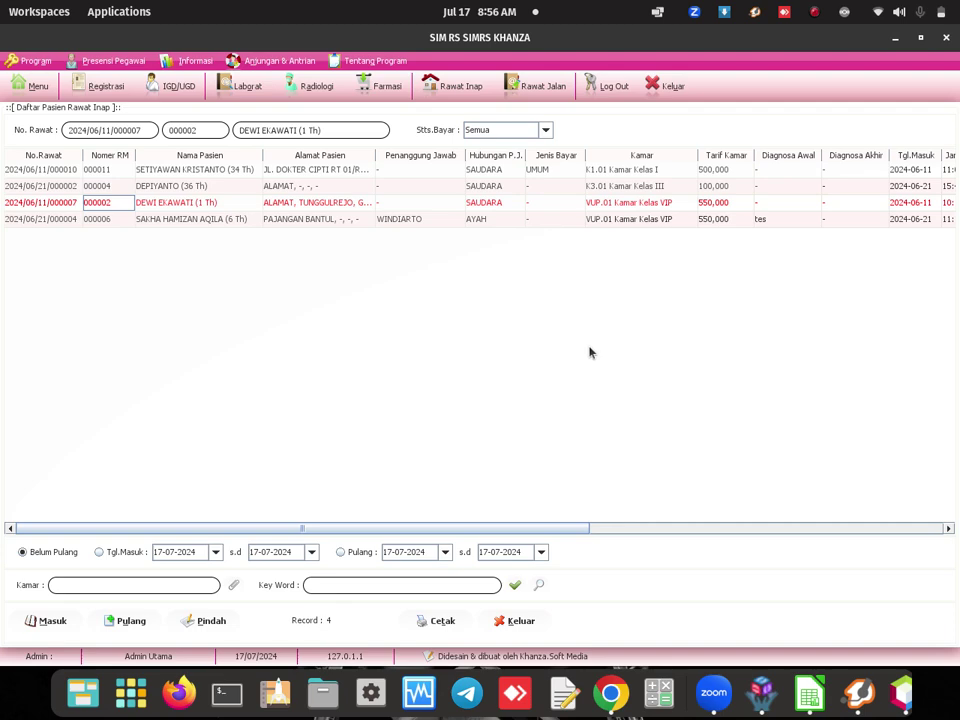
Switch to NetBeans and run the RsTHB2024 project.
{"action": "left_click", "coordinate": [895, 700]}
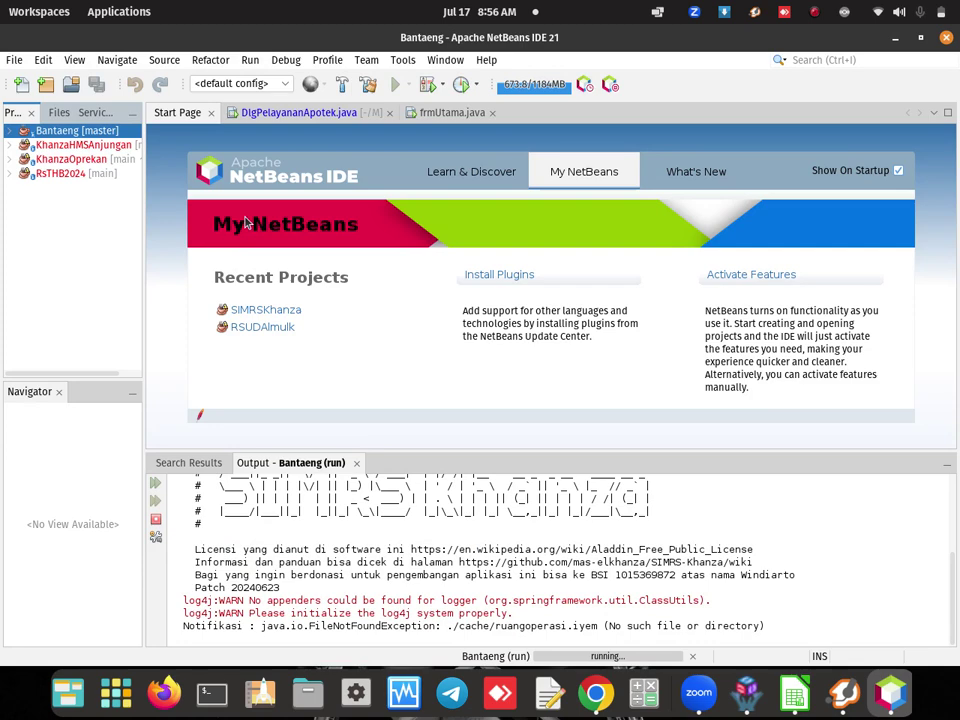
{"action": "left_click", "coordinate": [50, 173]}
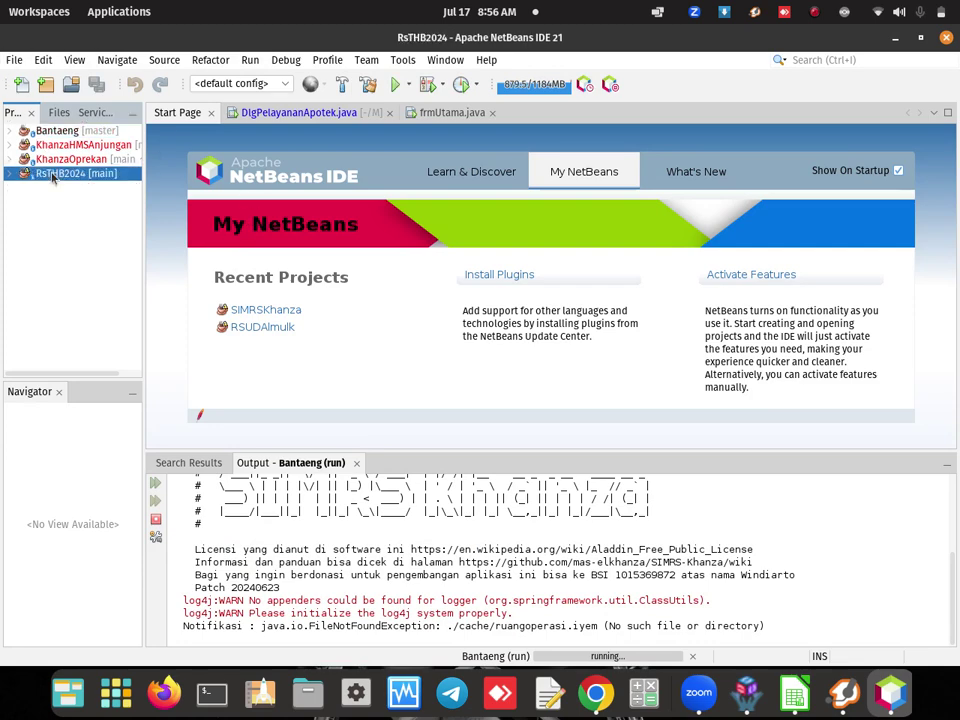
{"action": "left_click", "coordinate": [395, 85]}
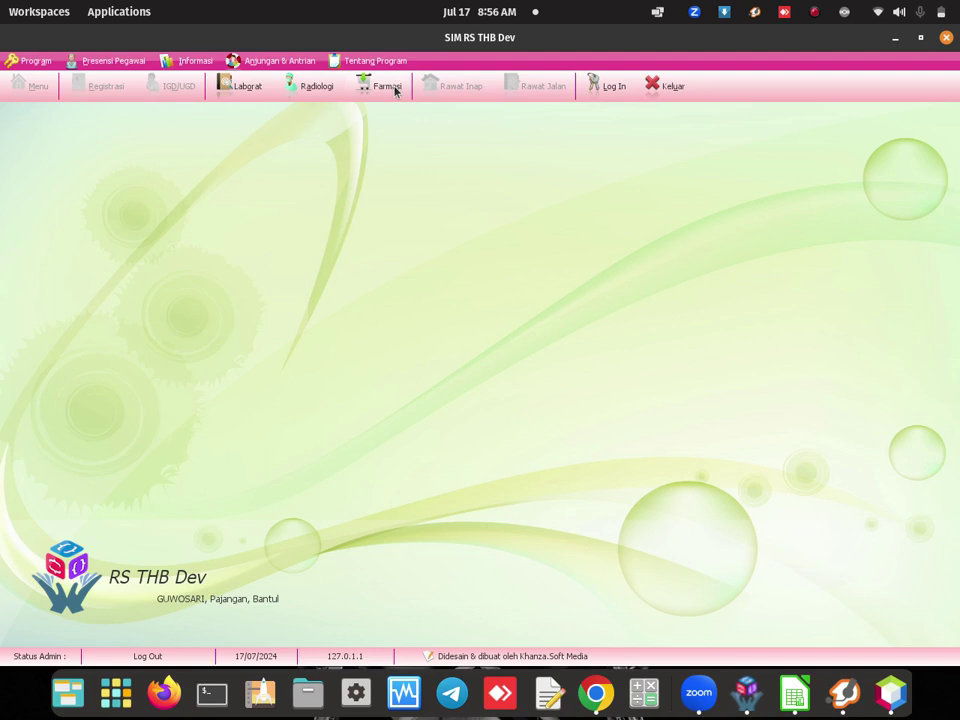
Log in with the admin ID and password, then bring up today's IGD registration.
{"action": "left_click", "coordinate": [612, 85]}
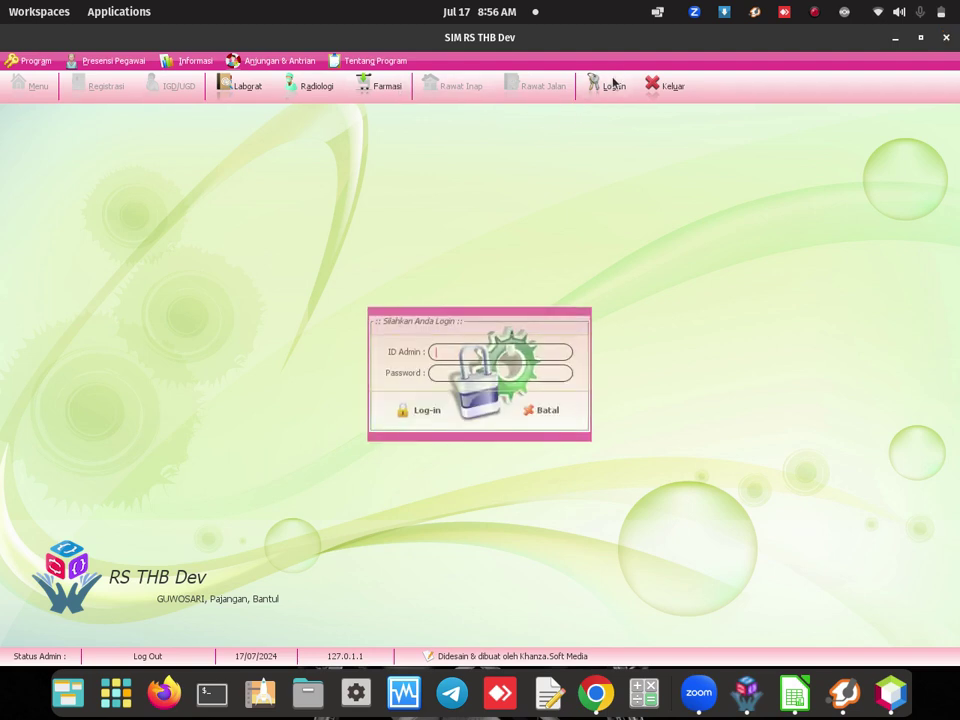
{"action": "type", "text": "●●●"}
{"action": "key", "text": "Tab"}
{"action": "type", "text": "●"}
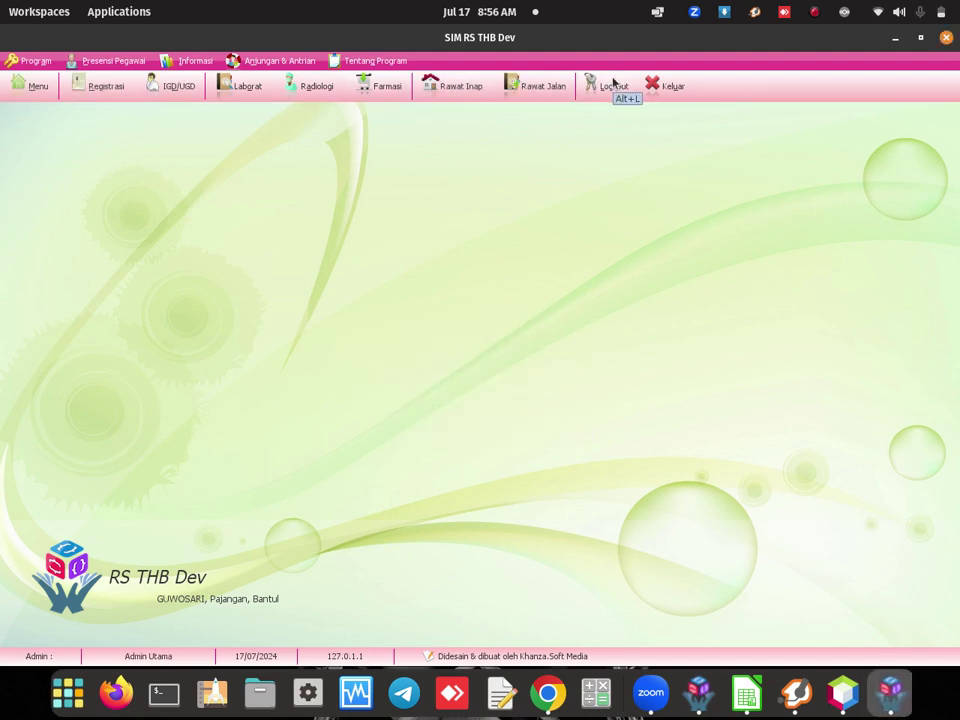
{"action": "left_click", "coordinate": [184, 91]}
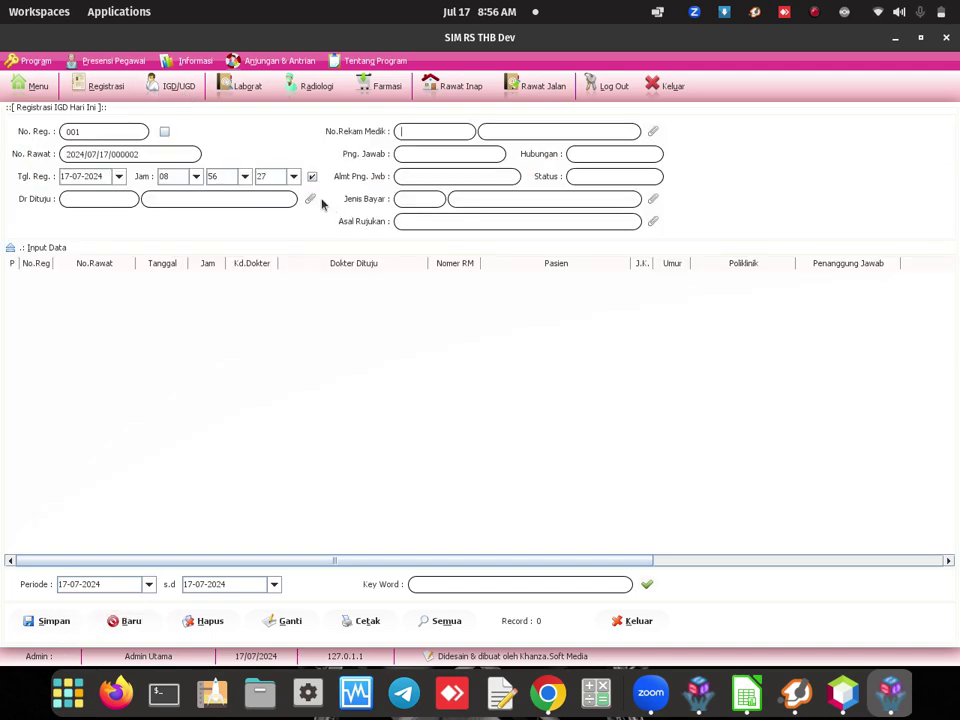
Register TES PASIEN at IGD with an attending doctor, then open stay 2024/07/17/000002's treatment record.
{"action": "left_click", "coordinate": [311, 199]}
{"action": "double_click", "coordinate": [131, 212]}
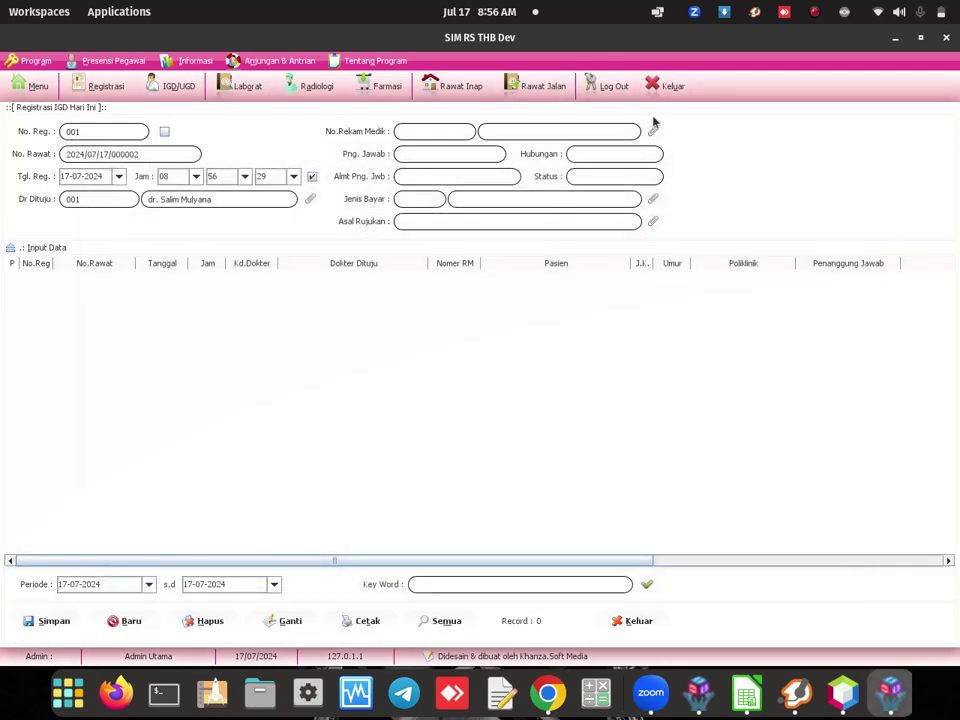
{"action": "left_click", "coordinate": [655, 131]}
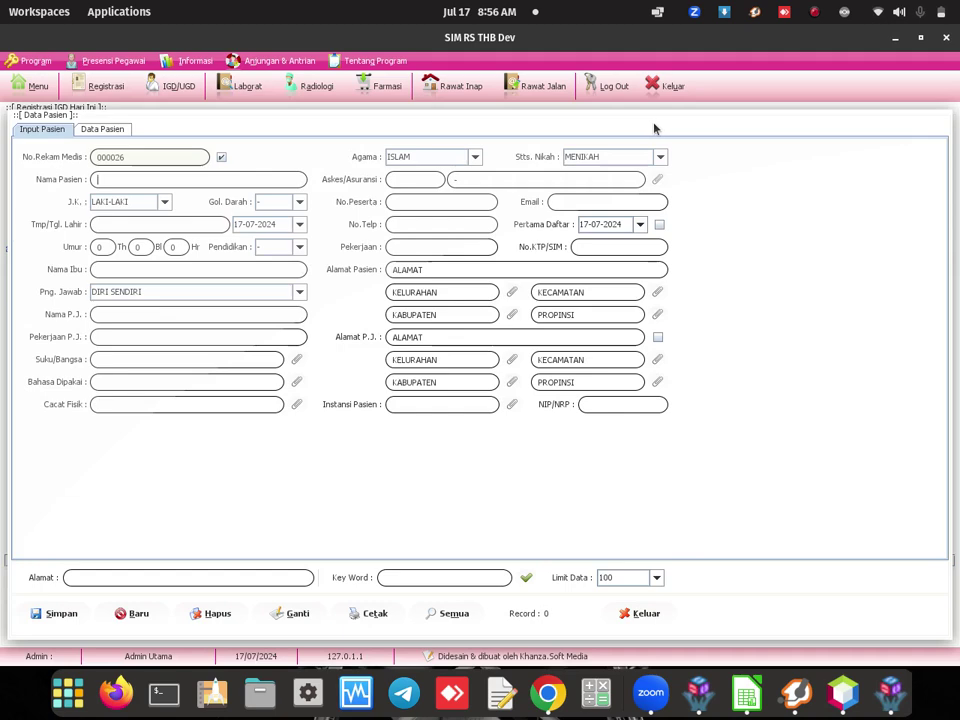
{"action": "left_click", "coordinate": [84, 129]}
{"action": "left_click", "coordinate": [527, 580]}
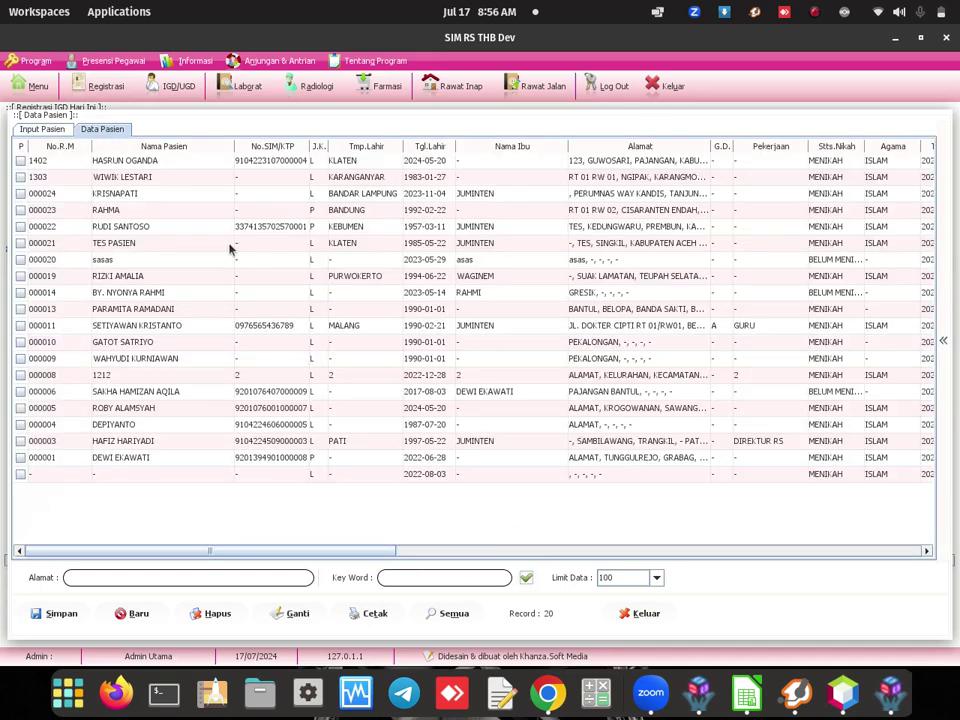
{"action": "double_click", "coordinate": [231, 249]}
{"action": "left_click", "coordinate": [54, 622]}
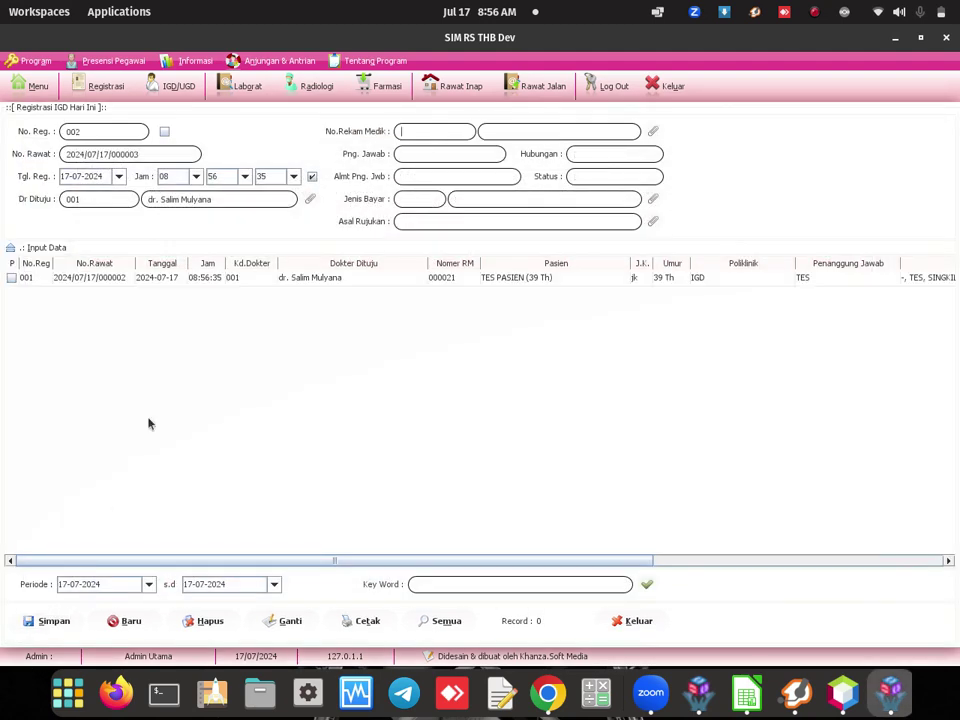
{"action": "double_click", "coordinate": [112, 284]}
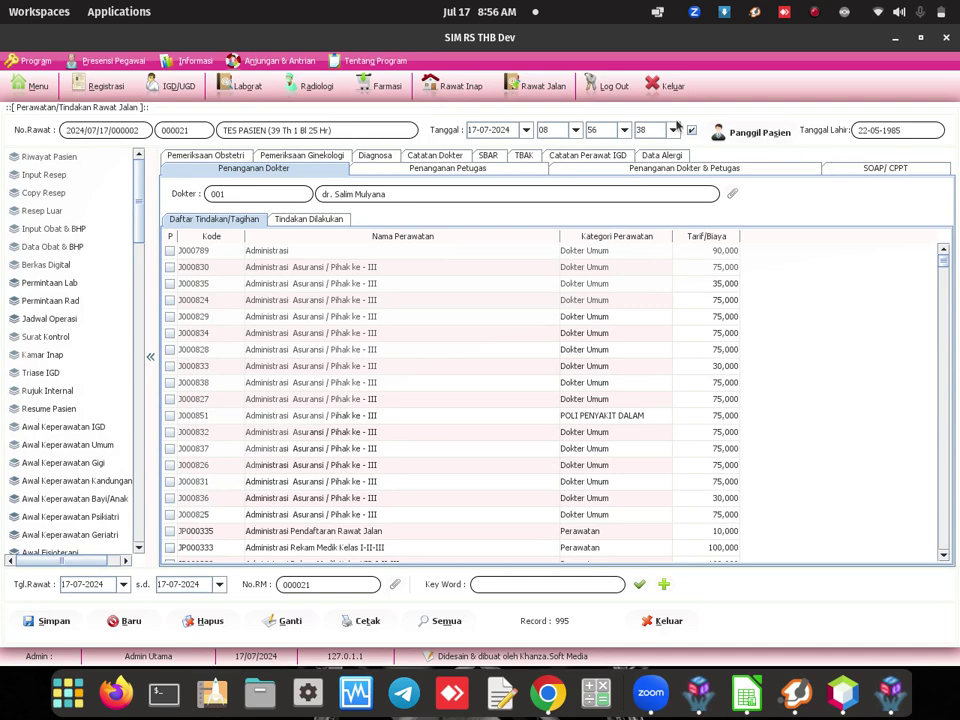
Save an SBAR note for TES PASIEN at 08:56:48, performed by the chosen staff member.
{"action": "left_click", "coordinate": [483, 157]}
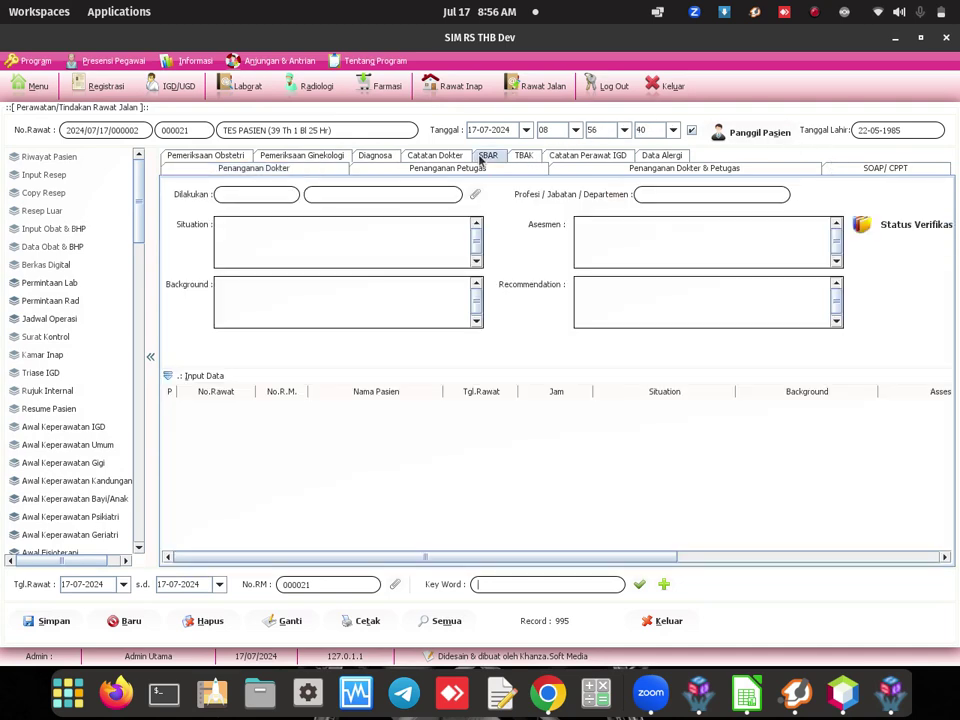
{"action": "left_click", "coordinate": [476, 194]}
{"action": "double_click", "coordinate": [160, 247]}
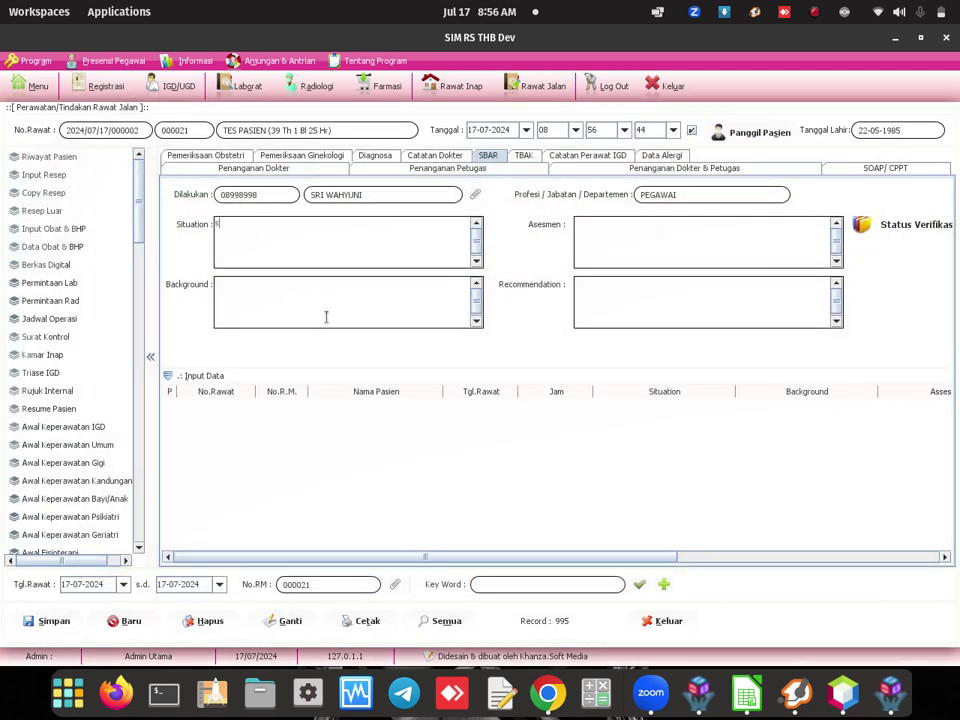
{"action": "left_click", "coordinate": [615, 227]}
{"action": "left_click", "coordinate": [44, 623]}
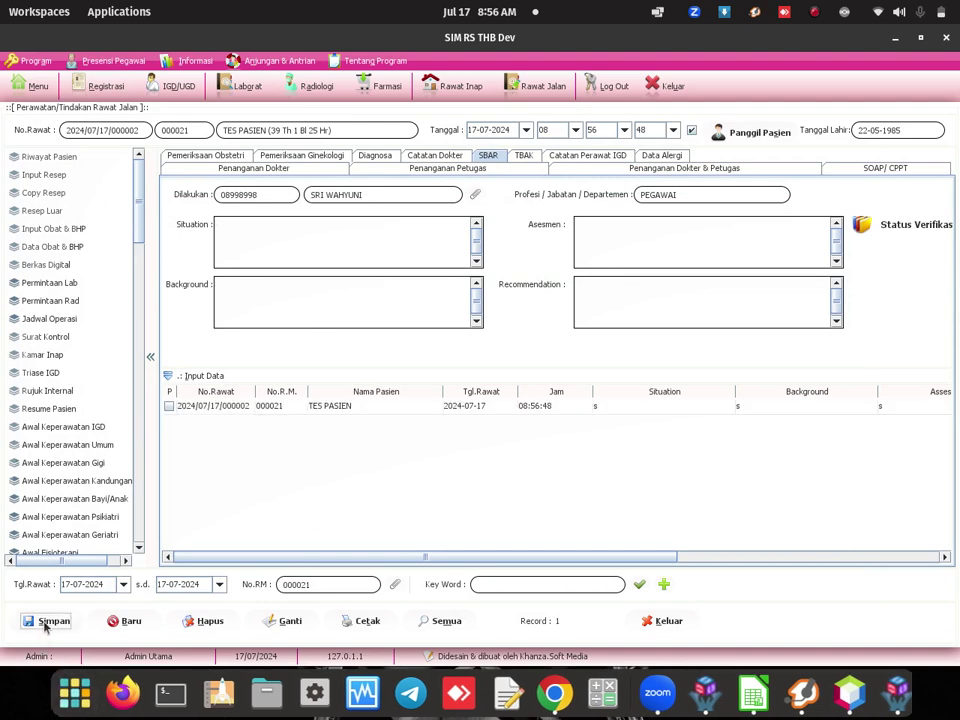
{"action": "left_click", "coordinate": [262, 408]}
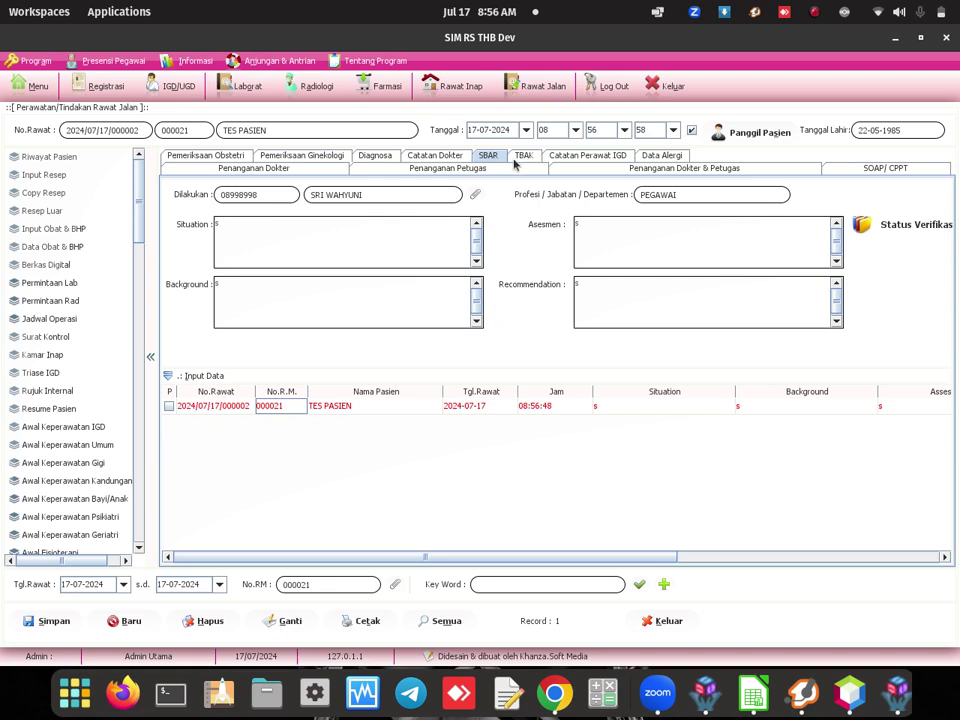
{"action": "left_click", "coordinate": [523, 155]}
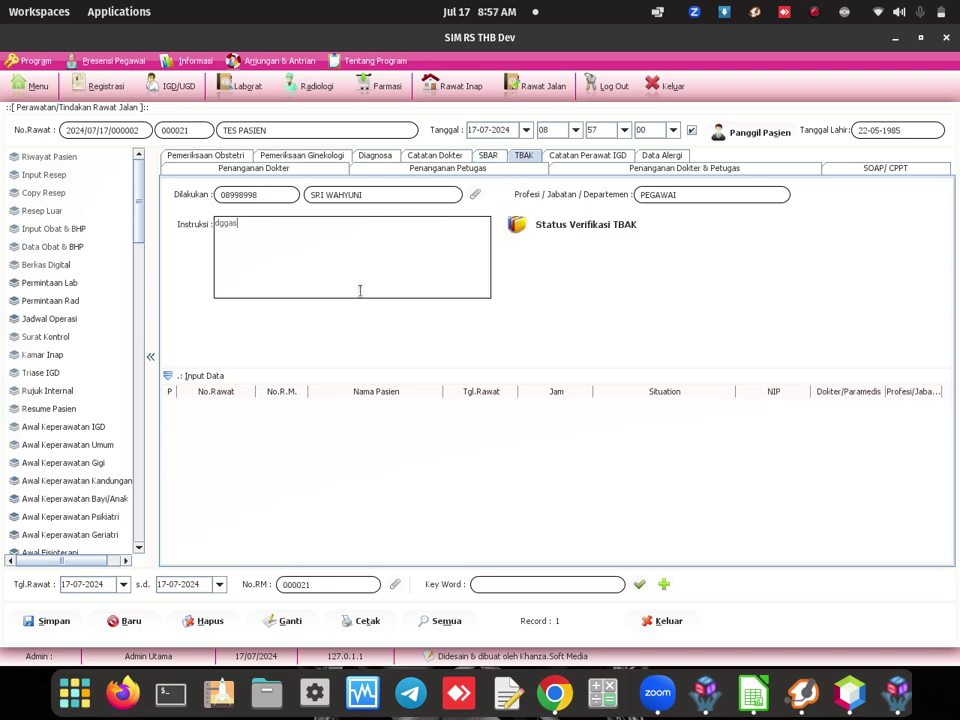
Finish the TBAK instruction text and save it, timed 08:57:02.
{"action": "type", "text": "gda"}
{"action": "left_click", "coordinate": [24, 624]}
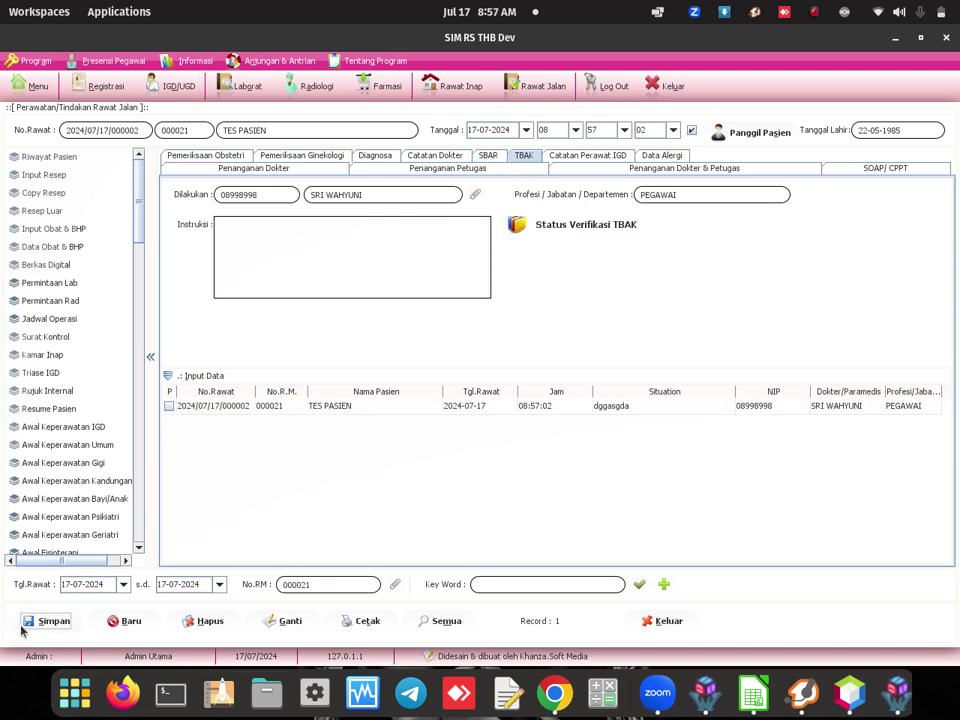
{"action": "left_click", "coordinate": [479, 160]}
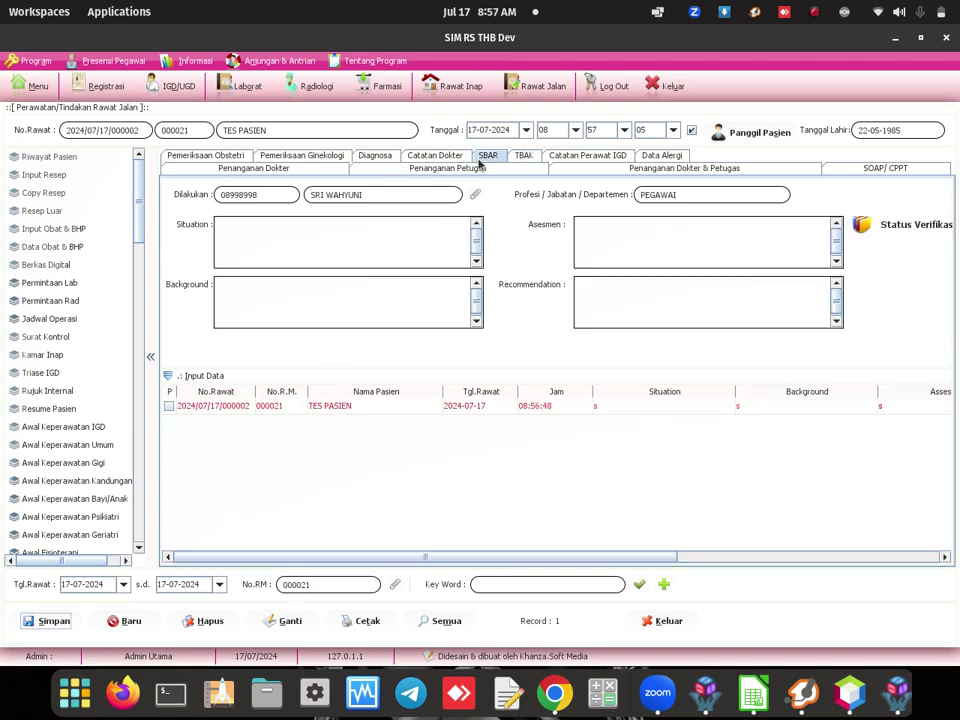
Confirm the SBAR note is still unverified, then bring up the inpatient list with 3 records.
{"action": "left_click", "coordinate": [249, 410]}
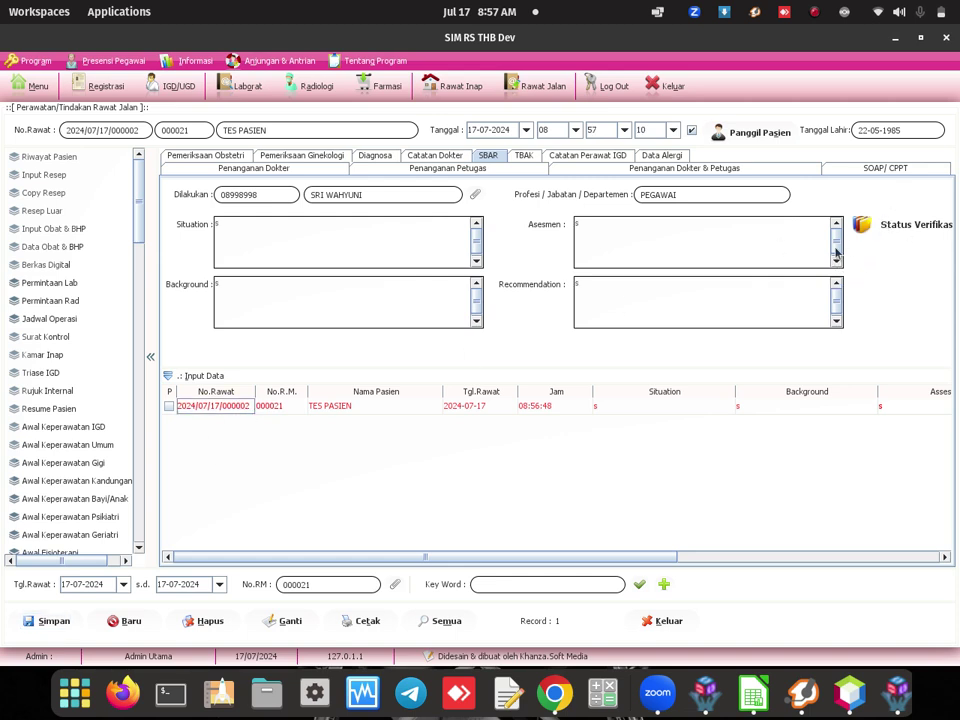
{"action": "left_click", "coordinate": [862, 224]}
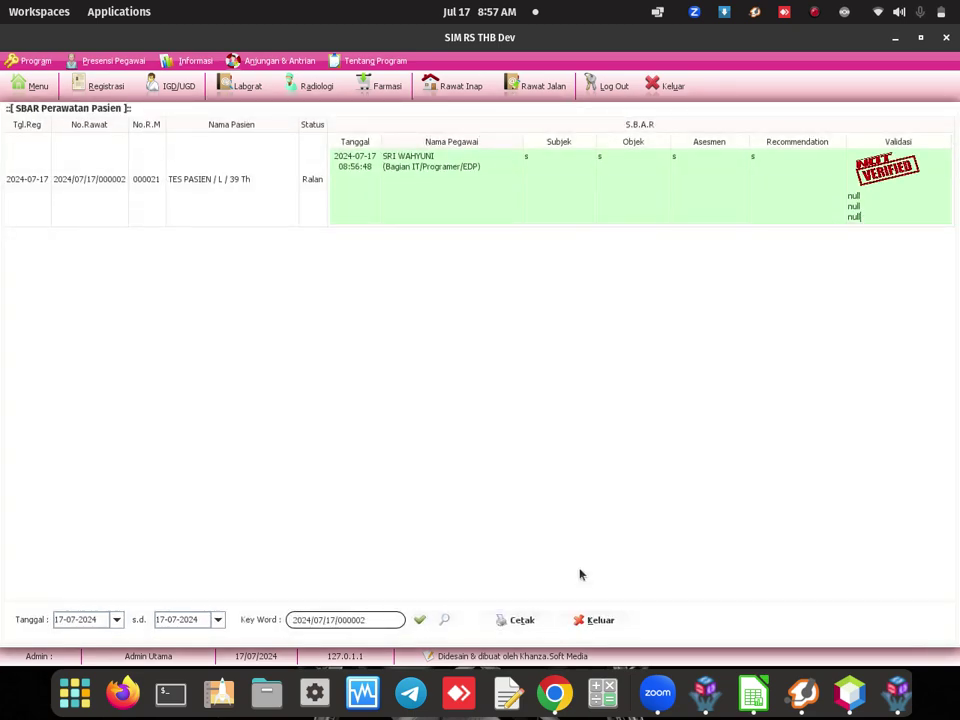
{"action": "left_click", "coordinate": [580, 620]}
{"action": "left_click", "coordinate": [453, 88]}
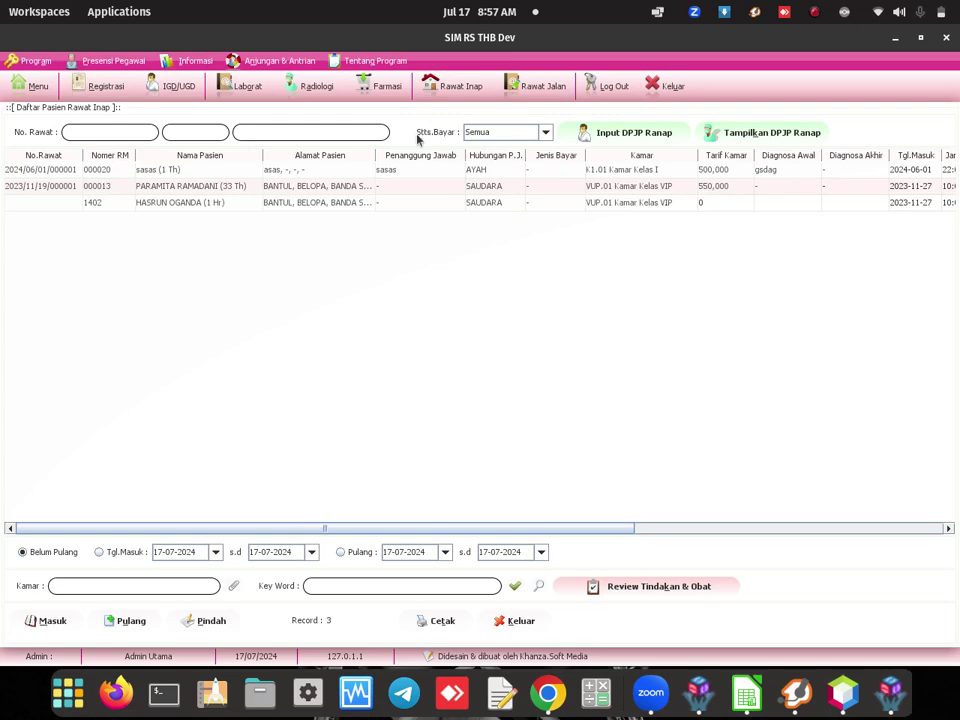
Save an SBAR note at 08:57:26 for the second inpatient, with the chosen staff member and 's' entries.
{"action": "double_click", "coordinate": [20, 186]}
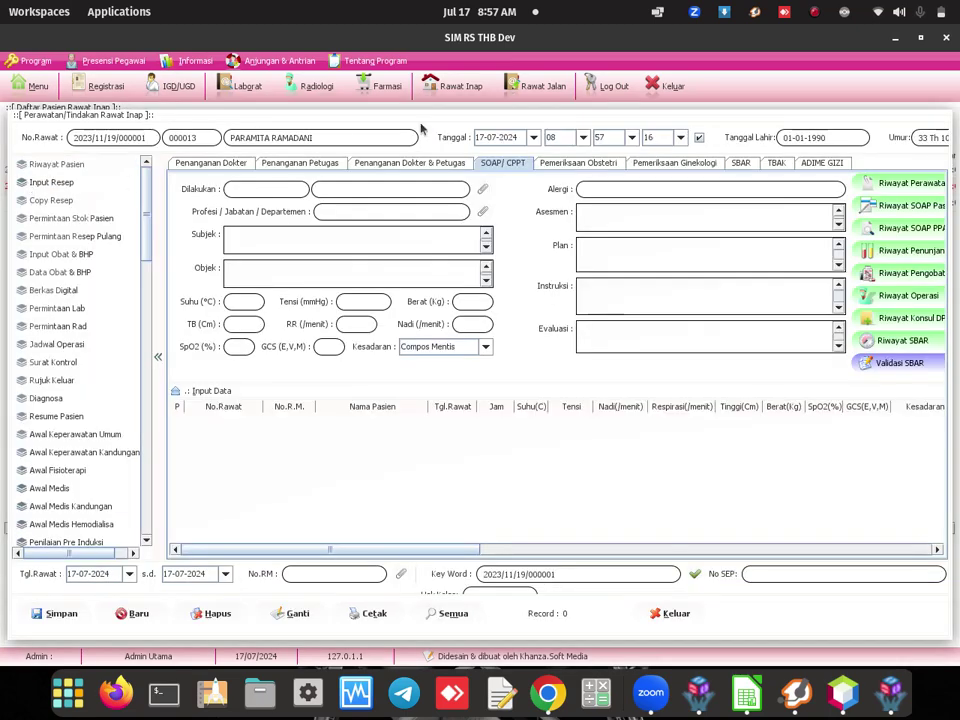
{"action": "left_click", "coordinate": [740, 162]}
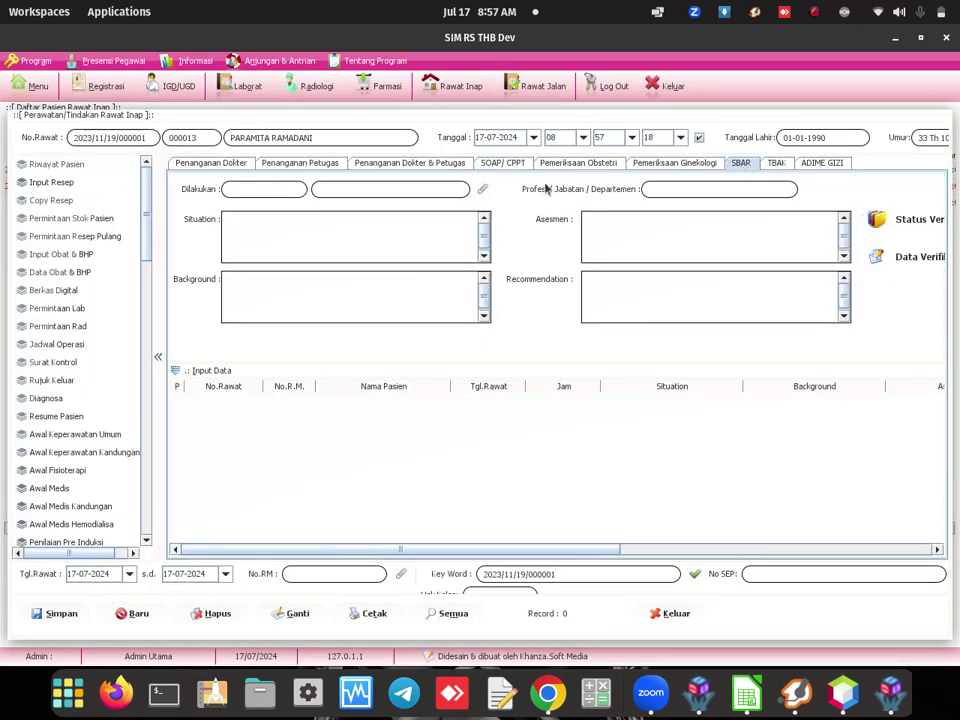
{"action": "left_click", "coordinate": [484, 188]}
{"action": "double_click", "coordinate": [201, 268]}
{"action": "key", "text": "Tab"}
{"action": "type", "text": "s"}
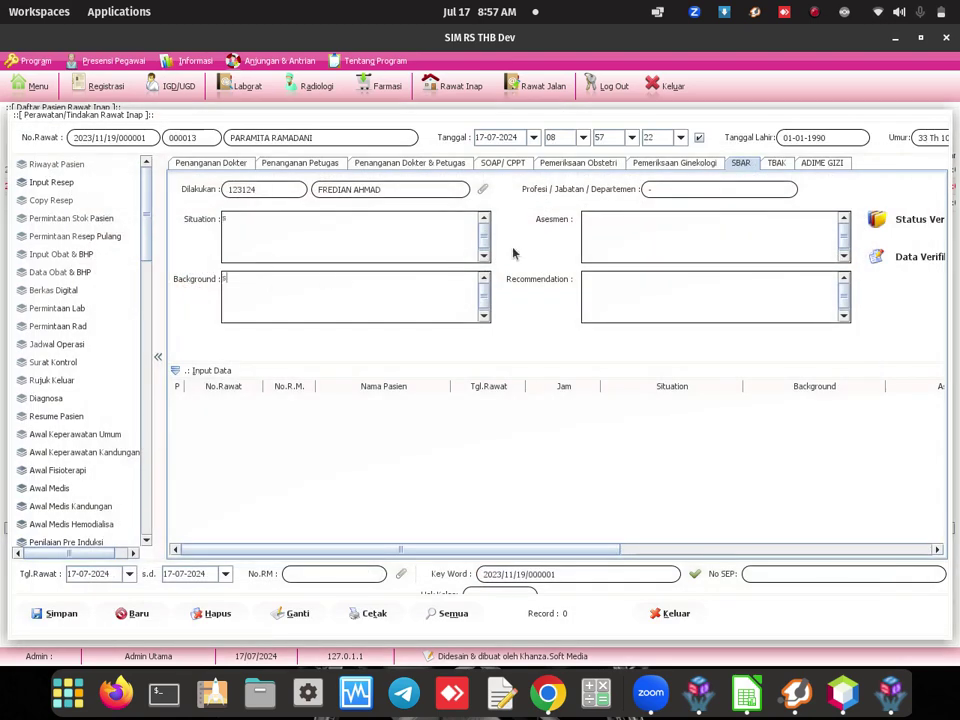
{"action": "key", "text": "Tab"}
{"action": "type", "text": "s"}
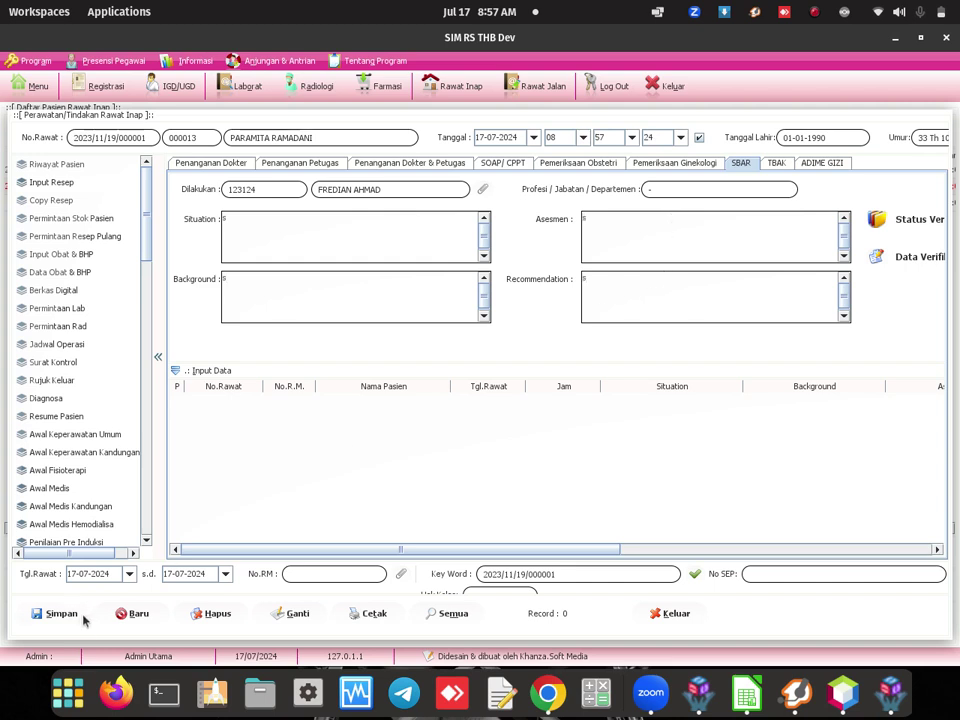
{"action": "left_click", "coordinate": [61, 617]}
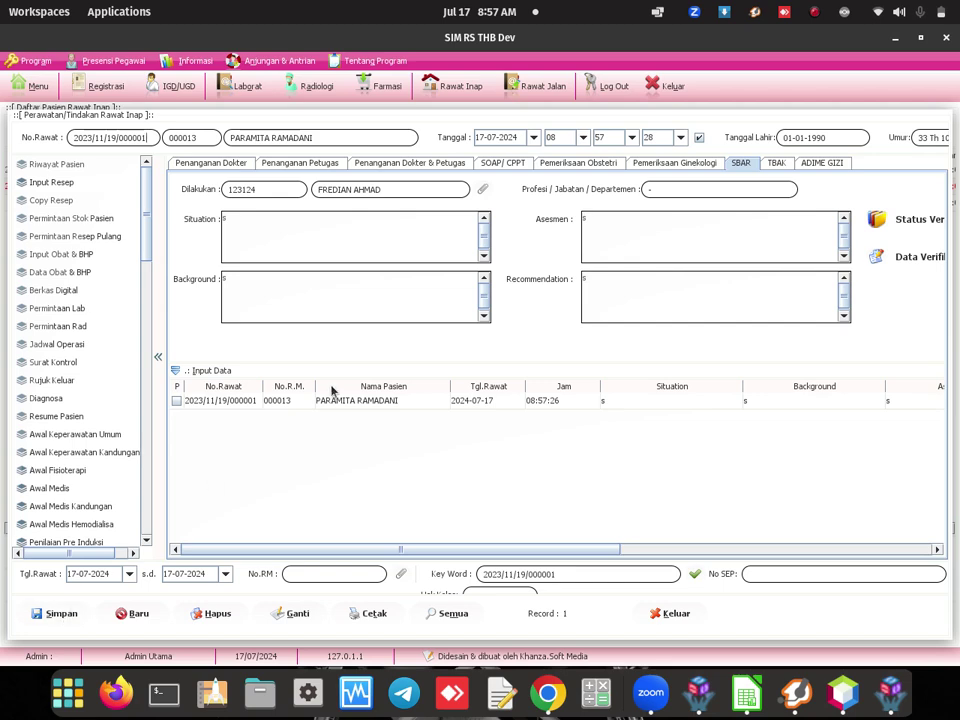
Reload the saved SBAR entry, widen the form and bring up SBAR validation listing 3 entries.
{"action": "left_click", "coordinate": [261, 403]}
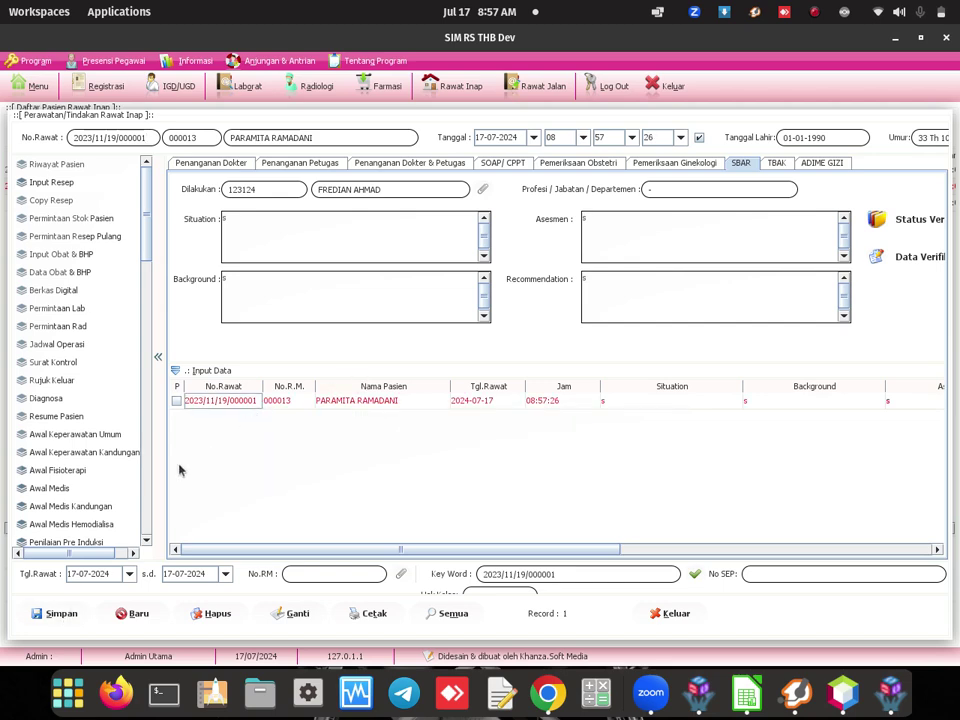
{"action": "left_click", "coordinate": [158, 357]}
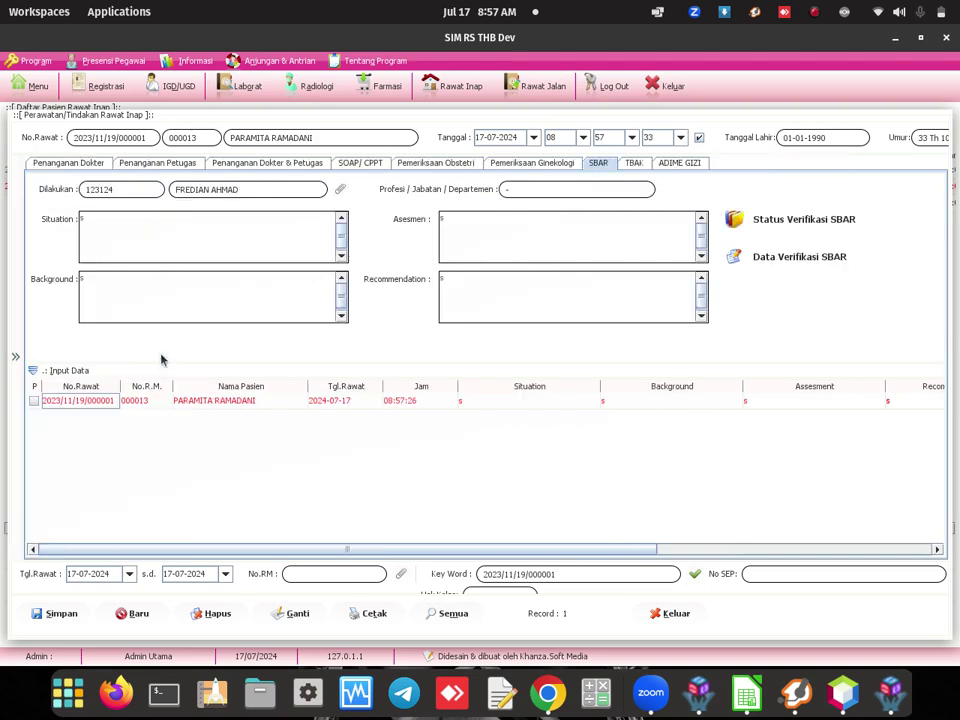
{"action": "left_click", "coordinate": [752, 254]}
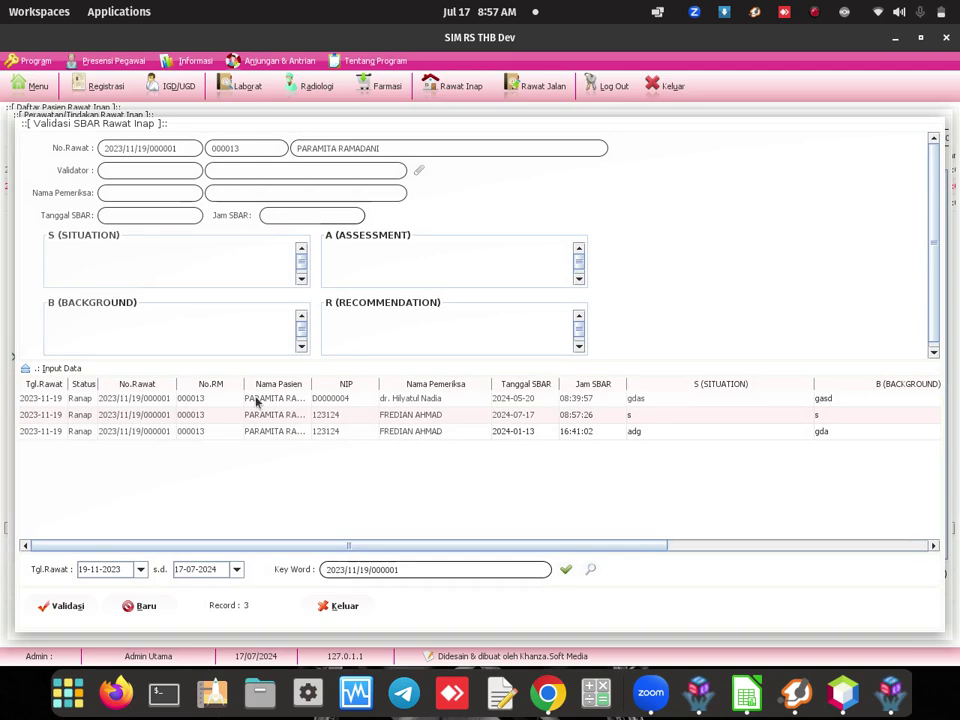
Choose a validating doctor and validate the first unverified SBAR entry.
{"action": "left_click", "coordinate": [79, 402]}
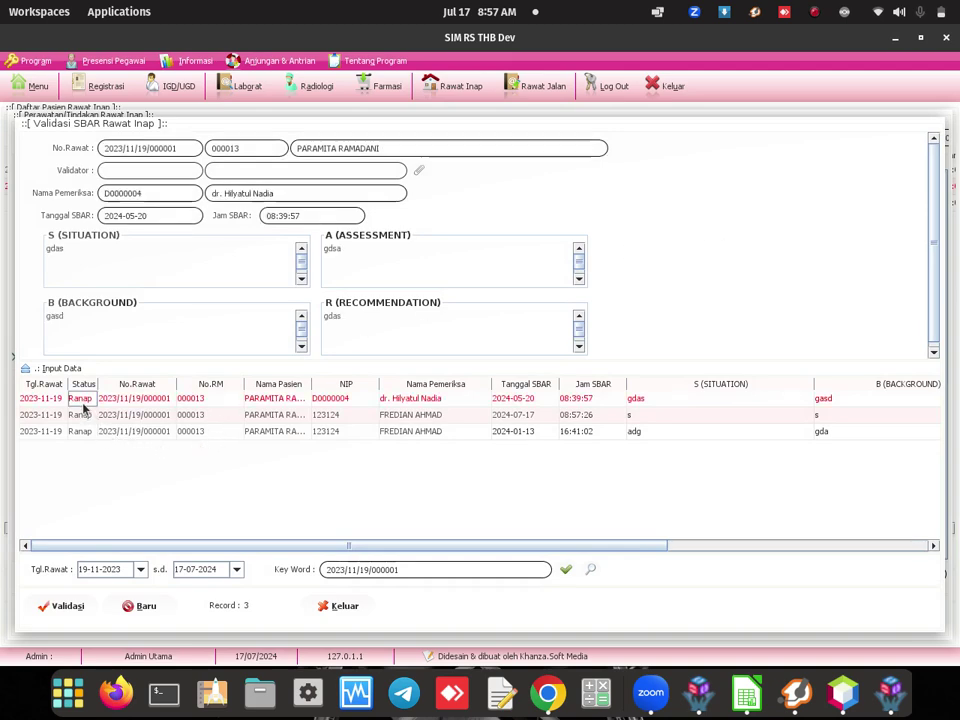
{"action": "left_click", "coordinate": [419, 171]}
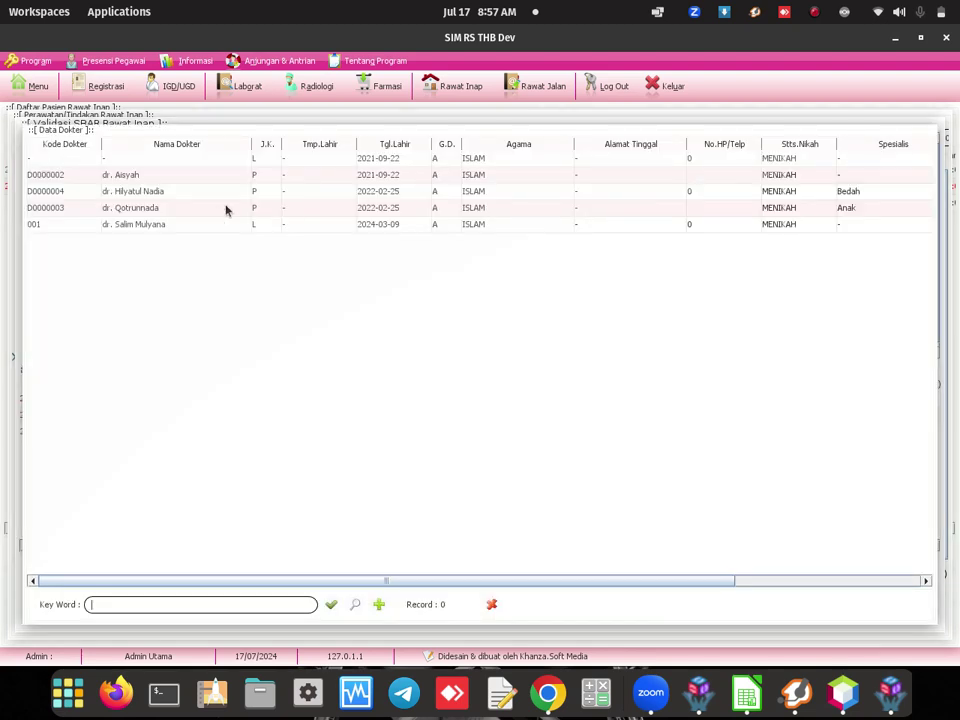
{"action": "double_click", "coordinate": [227, 210]}
{"action": "left_click", "coordinate": [66, 607]}
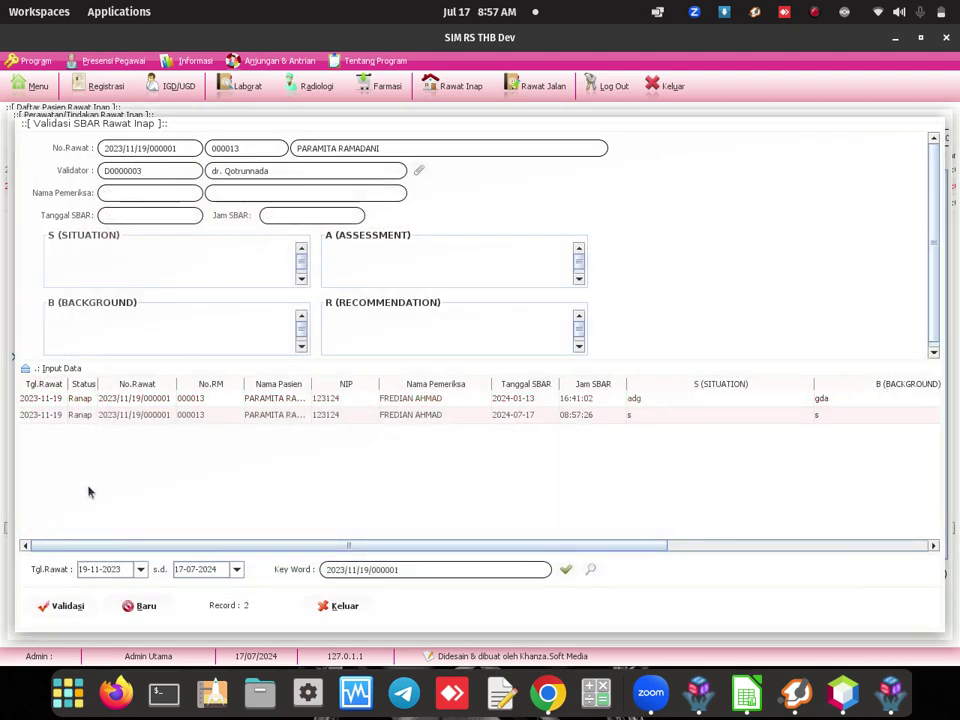
Validate the 2024-01-13 and the remaining 2024-07-17 SBAR entries, then close validation.
{"action": "left_click", "coordinate": [79, 400]}
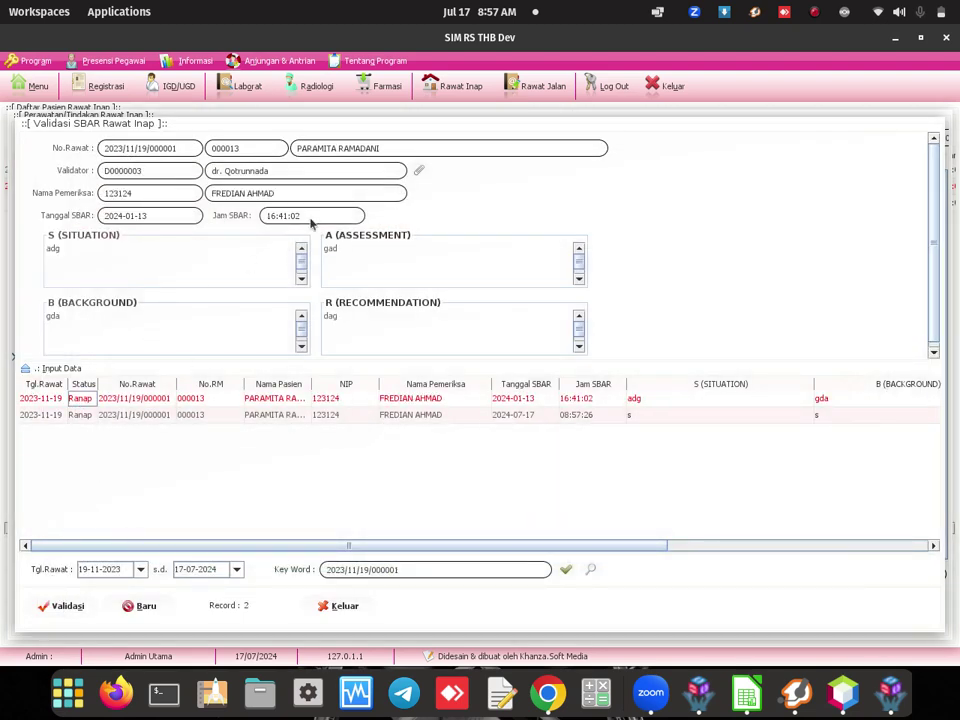
{"action": "left_click", "coordinate": [50, 615]}
{"action": "left_click", "coordinate": [100, 398]}
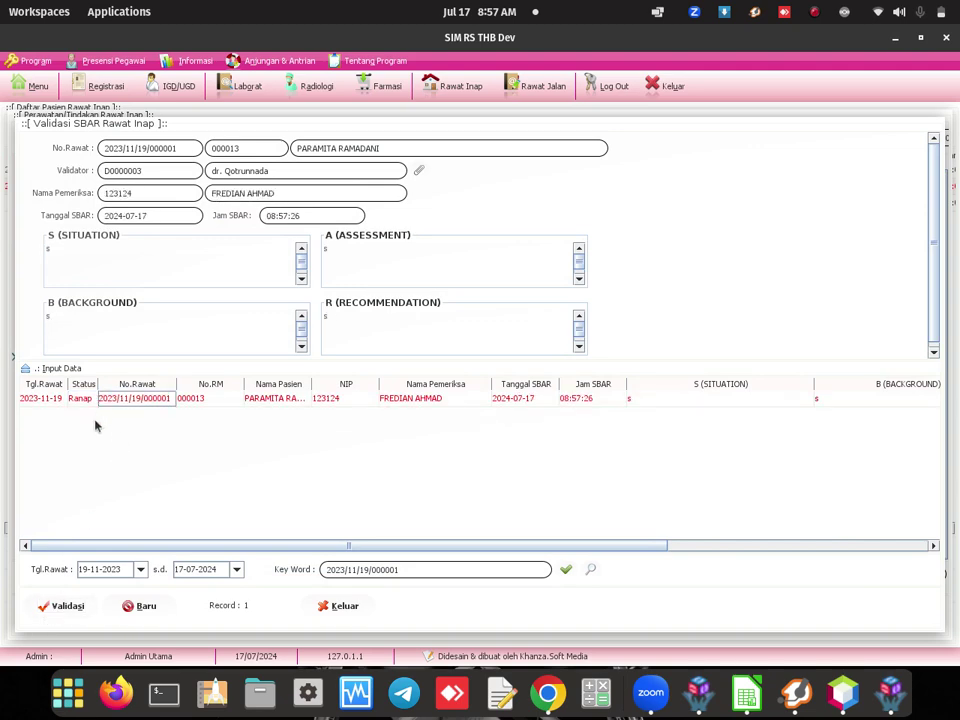
{"action": "left_click", "coordinate": [46, 612]}
{"action": "left_click", "coordinate": [318, 606]}
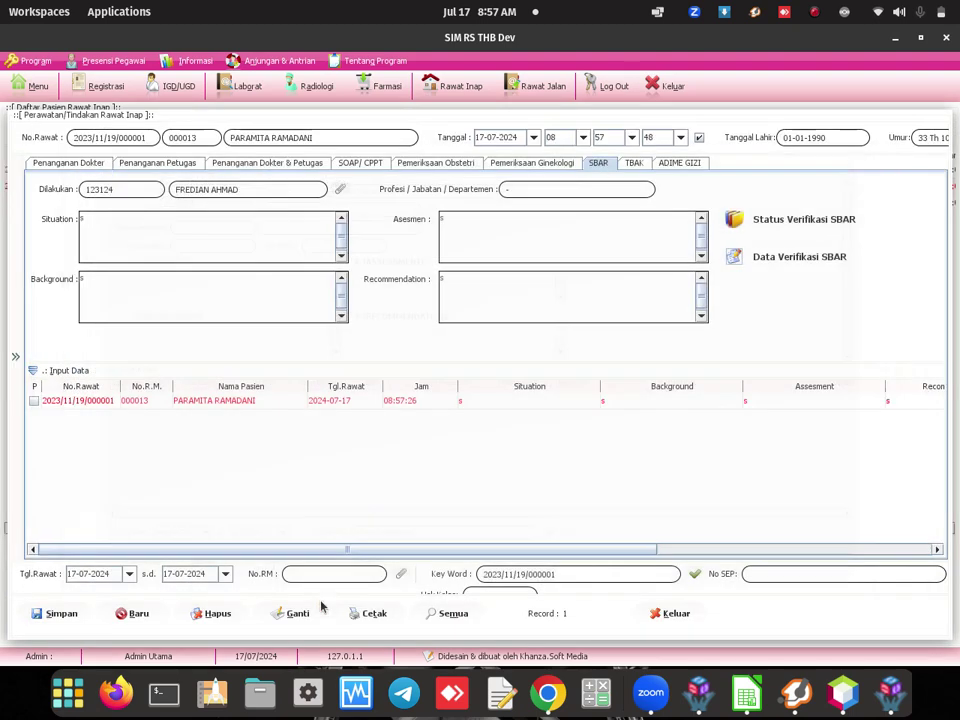
Check that all three SBAR notes show VERIFIED, then close the inpatient treatment record.
{"action": "left_click", "coordinate": [764, 220]}
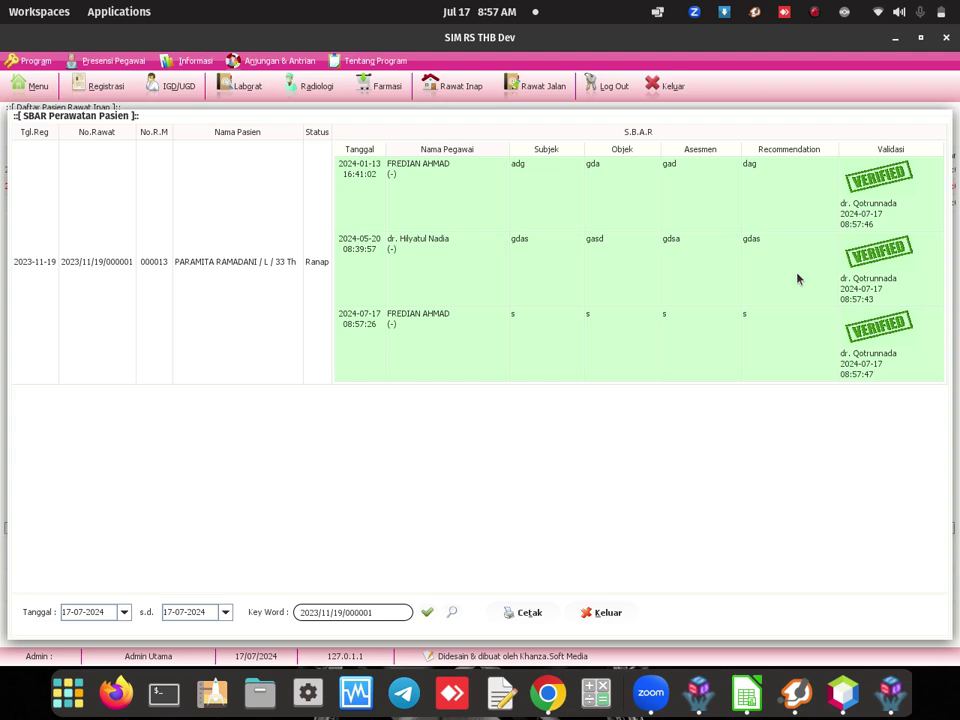
{"action": "left_click", "coordinate": [600, 613]}
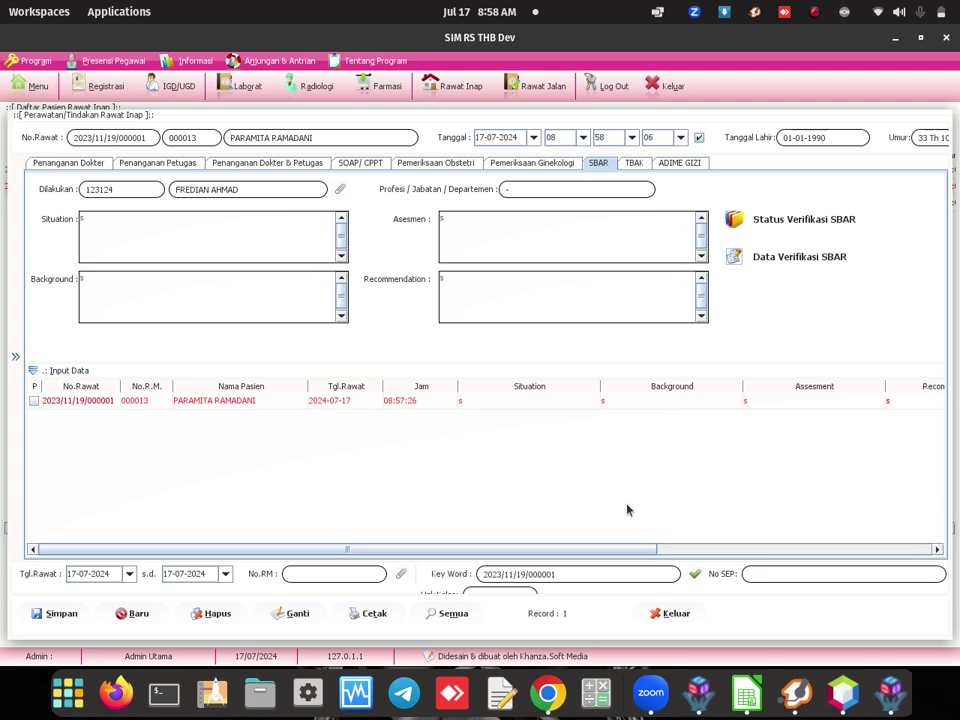
{"action": "left_click", "coordinate": [663, 622]}
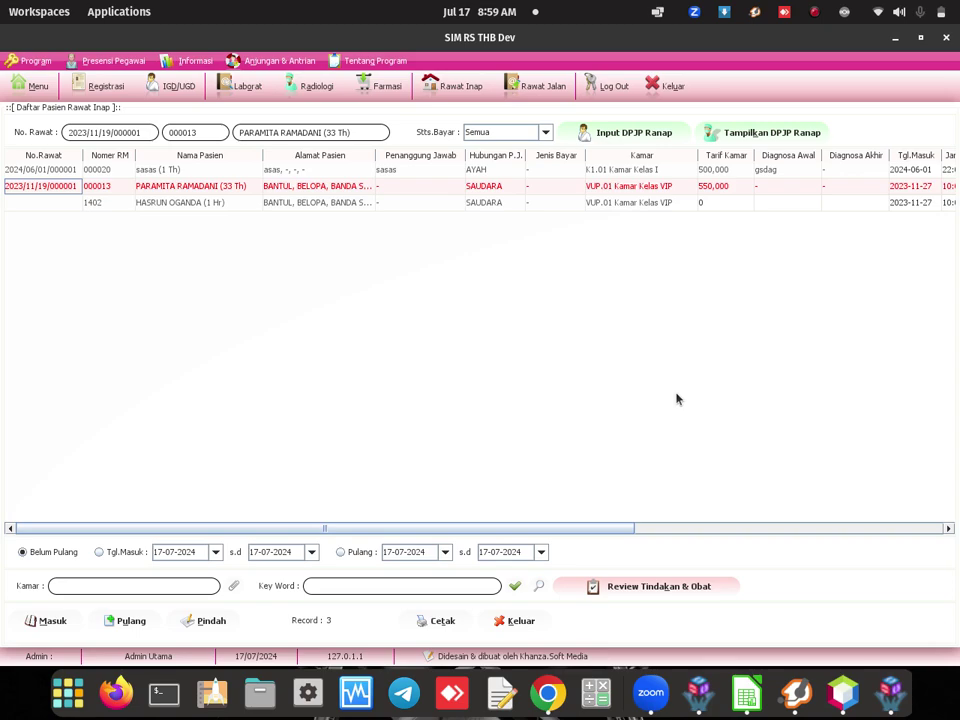
Enter the note 'inputan tht inputan telinga d/' in cell A1 of the revision sheet.
{"action": "left_click", "coordinate": [747, 692]}
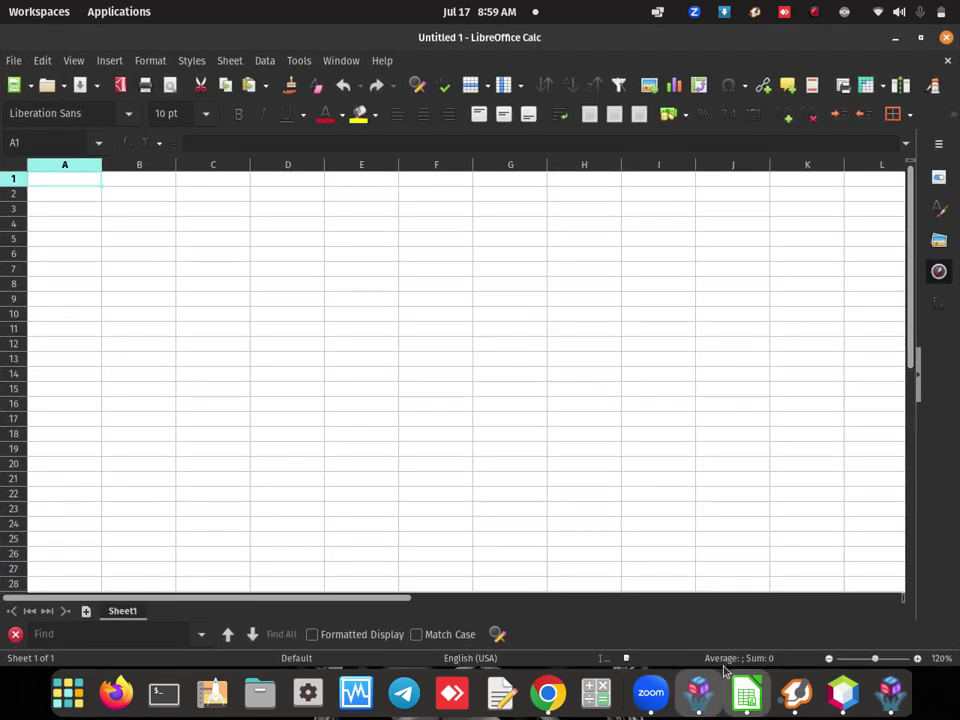
{"action": "double_click", "coordinate": [88, 184]}
{"action": "type", "text": "input"}
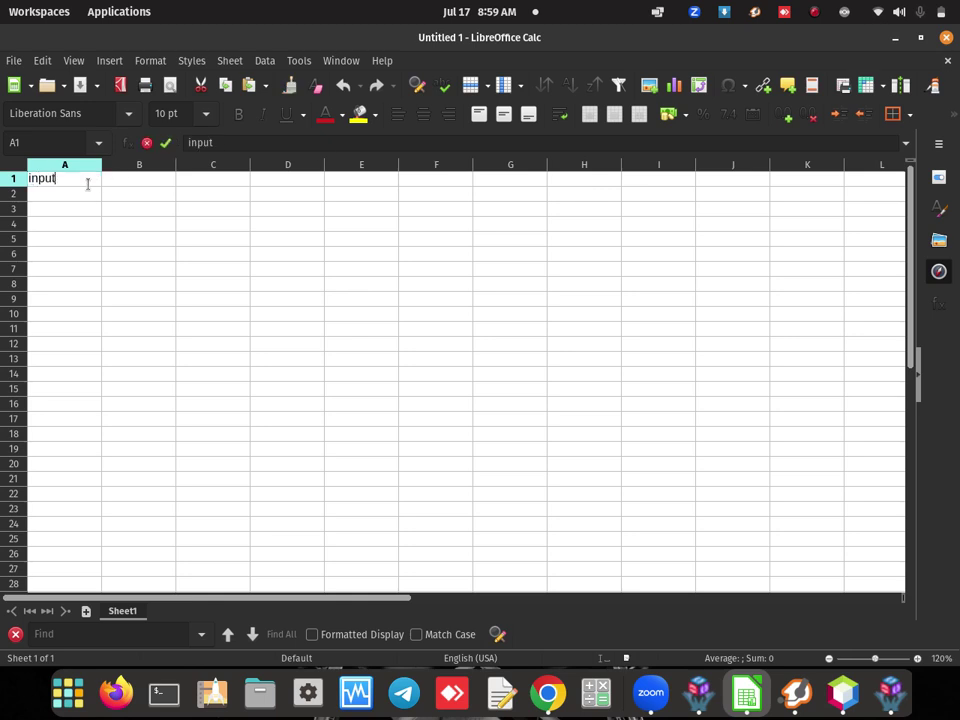
{"action": "type", "text": "an tht"}
{"action": "type", "text": " inputan "}
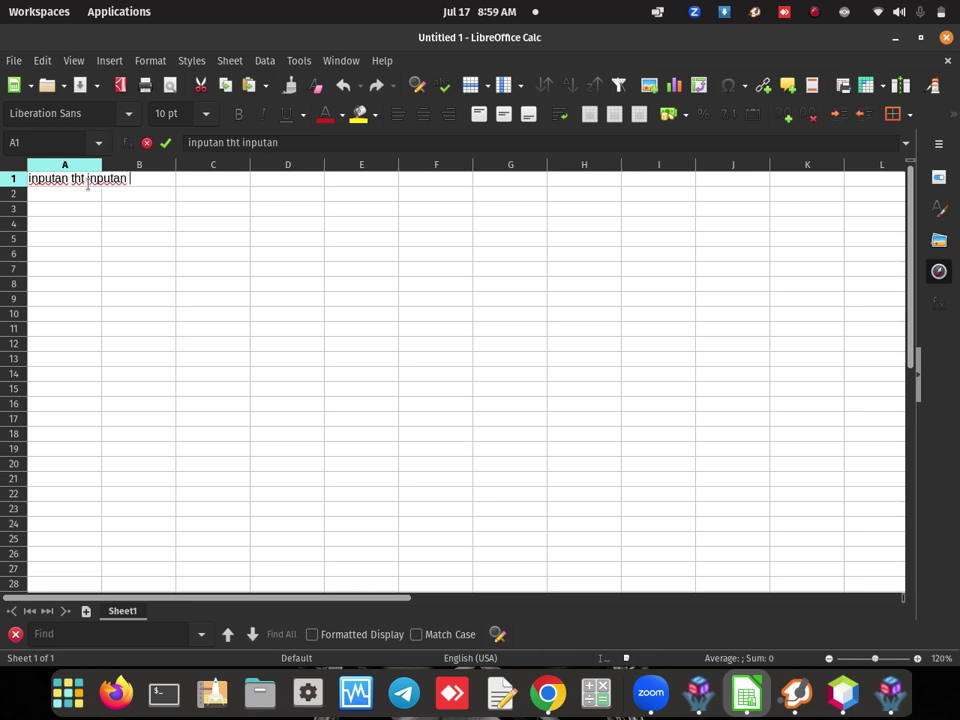
{"action": "type", "text": "telinga d"}
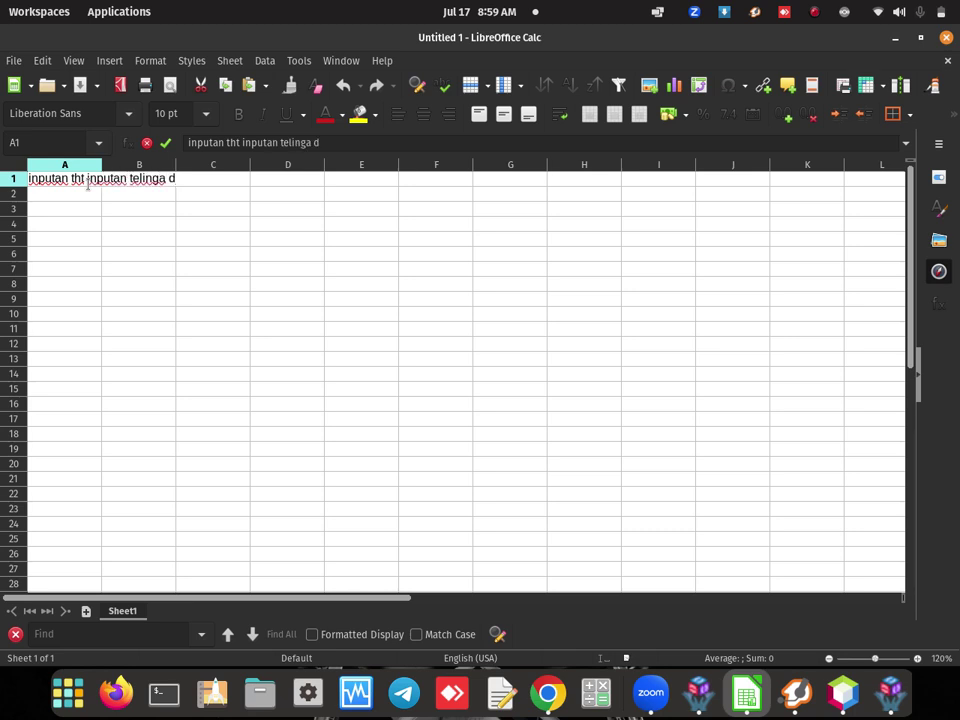
{"action": "key", "text": "BackSpace"}
{"action": "type", "text": "d/"}
{"action": "left_click", "coordinate": [114, 330]}
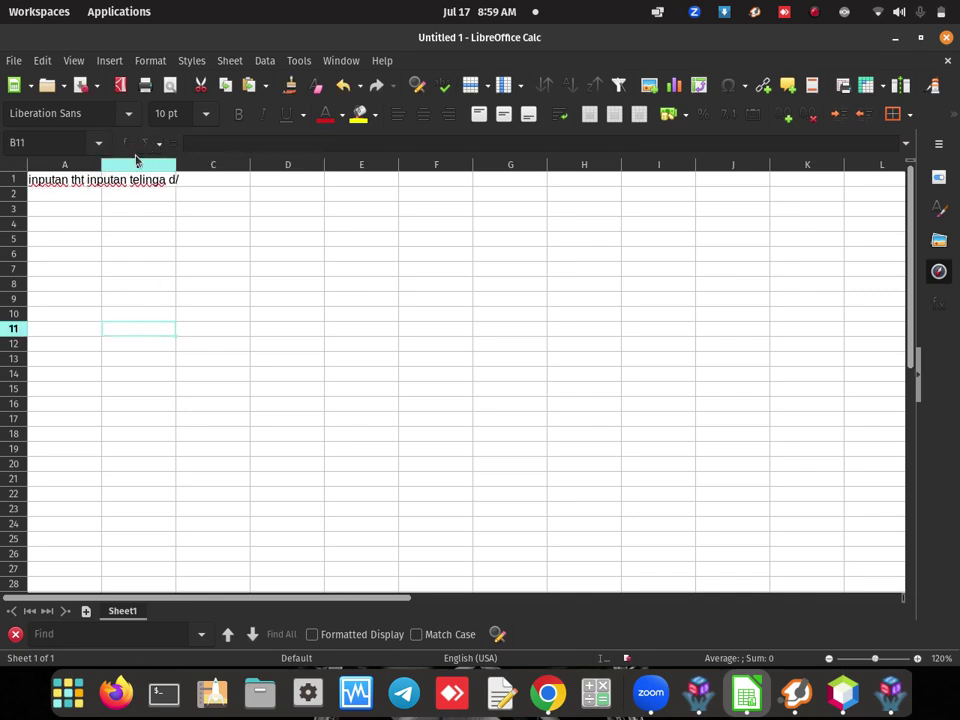
Widen column A so the A1 note fits fully.
{"action": "left_click_drag", "start_coordinate": [101, 165], "coordinate": [214, 159]}
{"action": "left_click", "coordinate": [191, 207]}
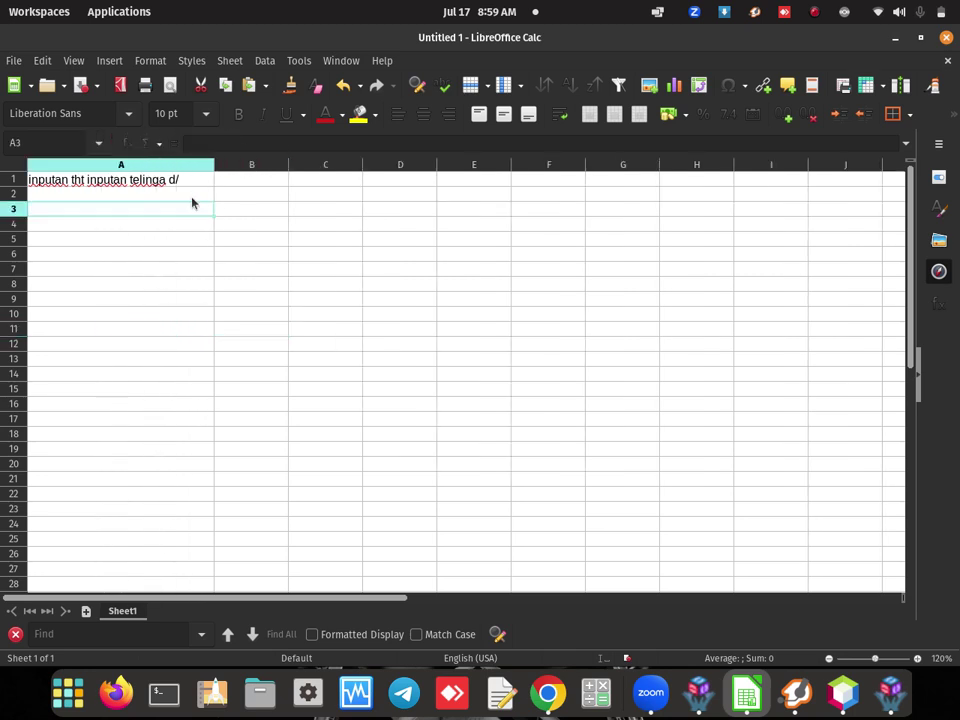
{"action": "left_click", "coordinate": [200, 185]}
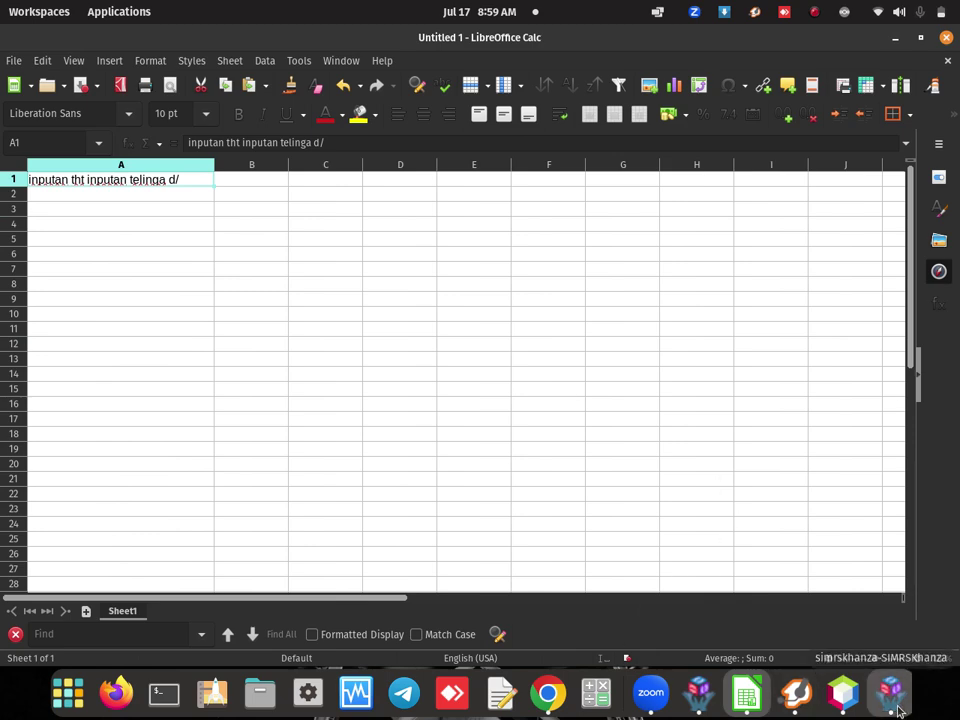
{"action": "left_click", "coordinate": [702, 694]}
Open the first inpatient's treatment record and look through its Resume Pasien form, then close it.
{"action": "left_click", "coordinate": [700, 694]}
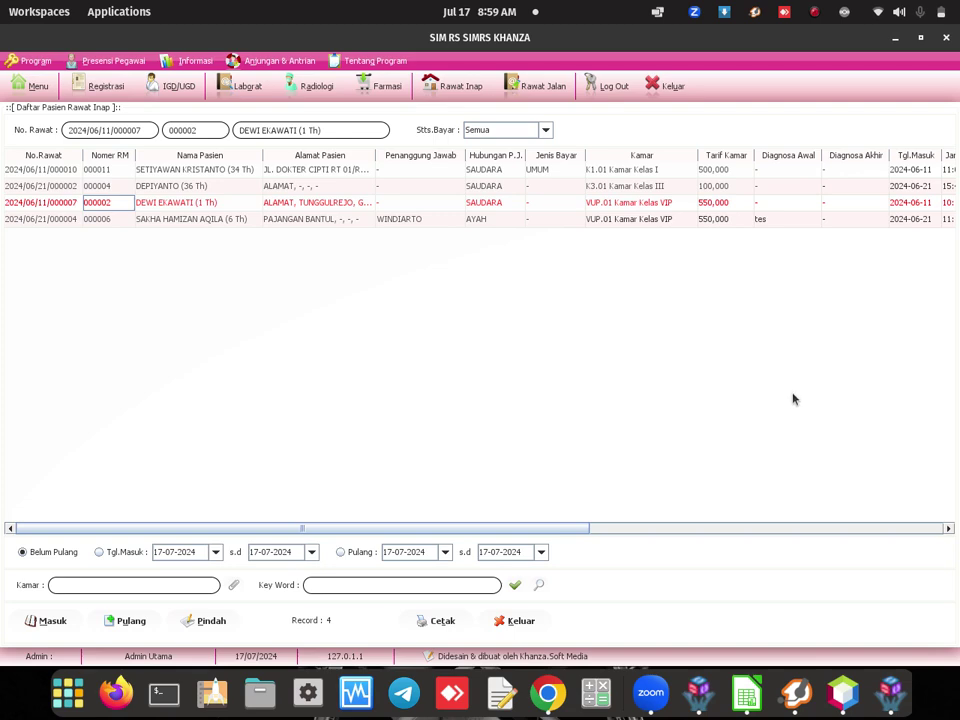
{"action": "double_click", "coordinate": [62, 170]}
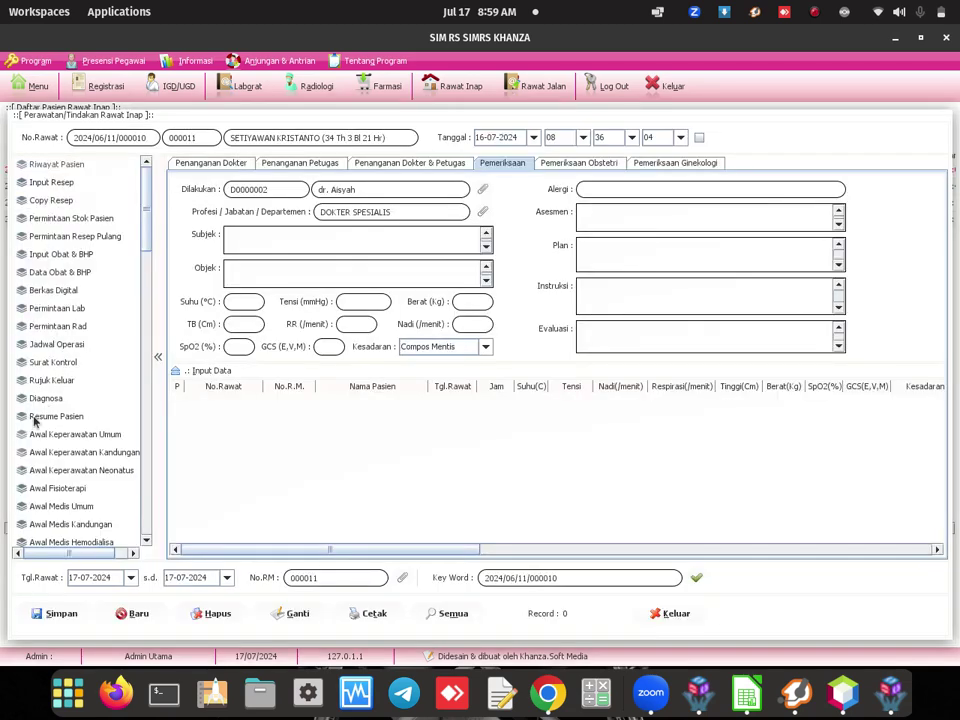
{"action": "left_click", "coordinate": [40, 415]}
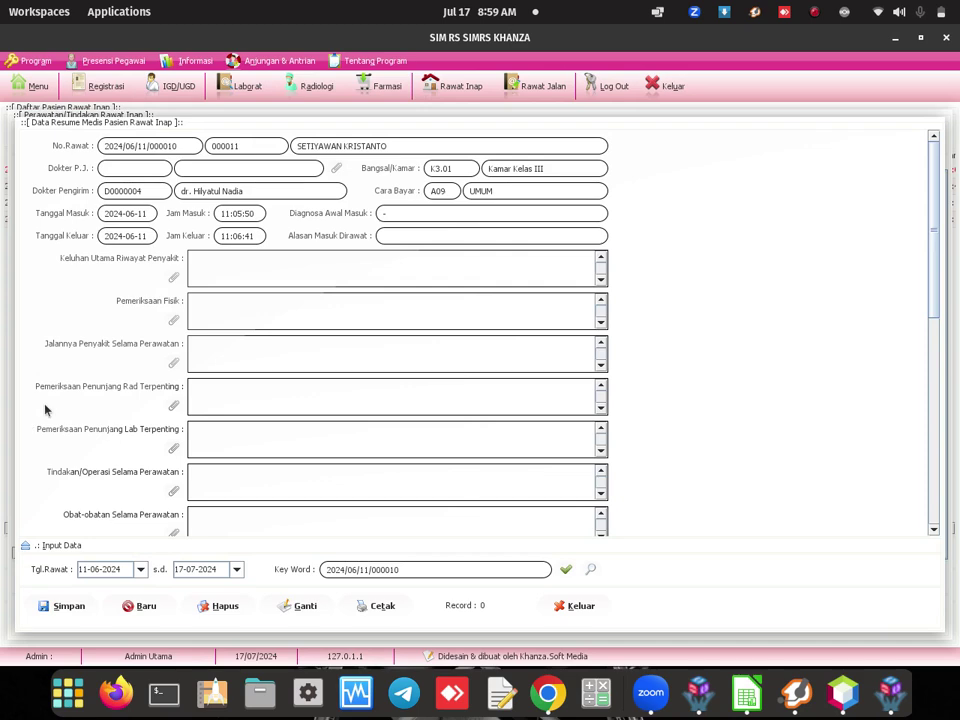
{"action": "left_click", "coordinate": [24, 547]}
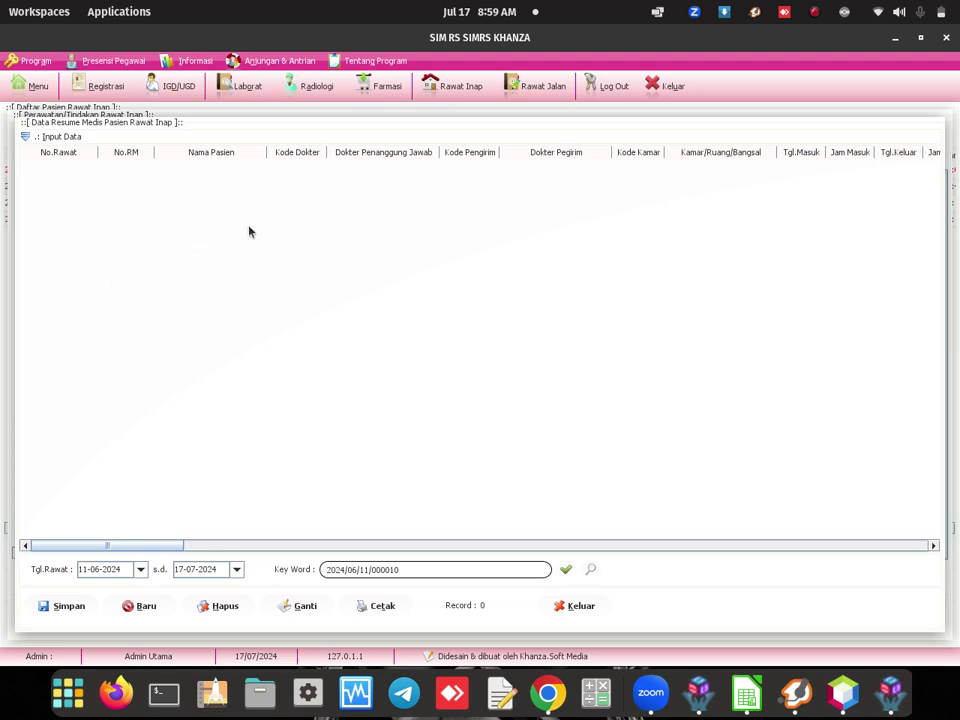
{"action": "left_click", "coordinate": [24, 136]}
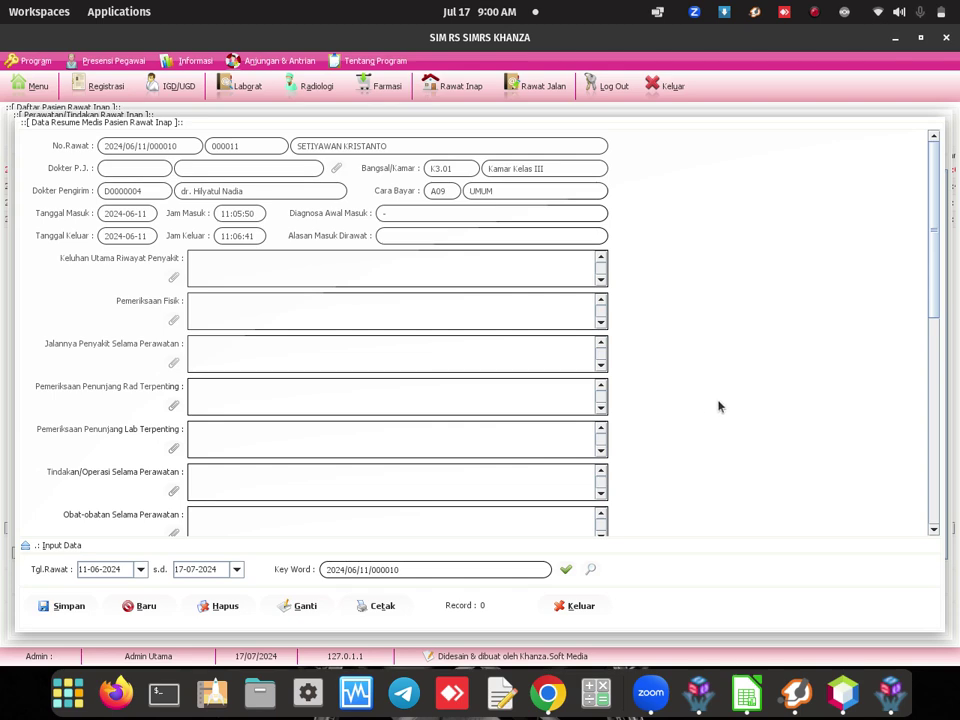
{"action": "left_click", "coordinate": [549, 605]}
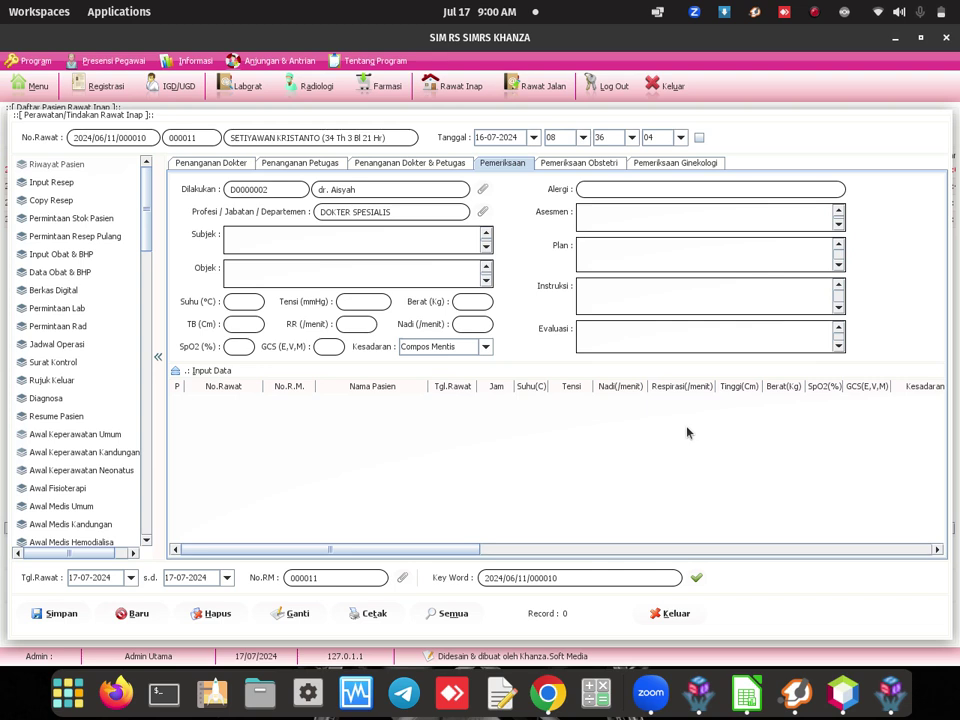
{"action": "left_click", "coordinate": [735, 690]}
Enter 'inputan pa kolom database di besarkan' in A2 and widen column A to fit it.
{"action": "double_click", "coordinate": [171, 193]}
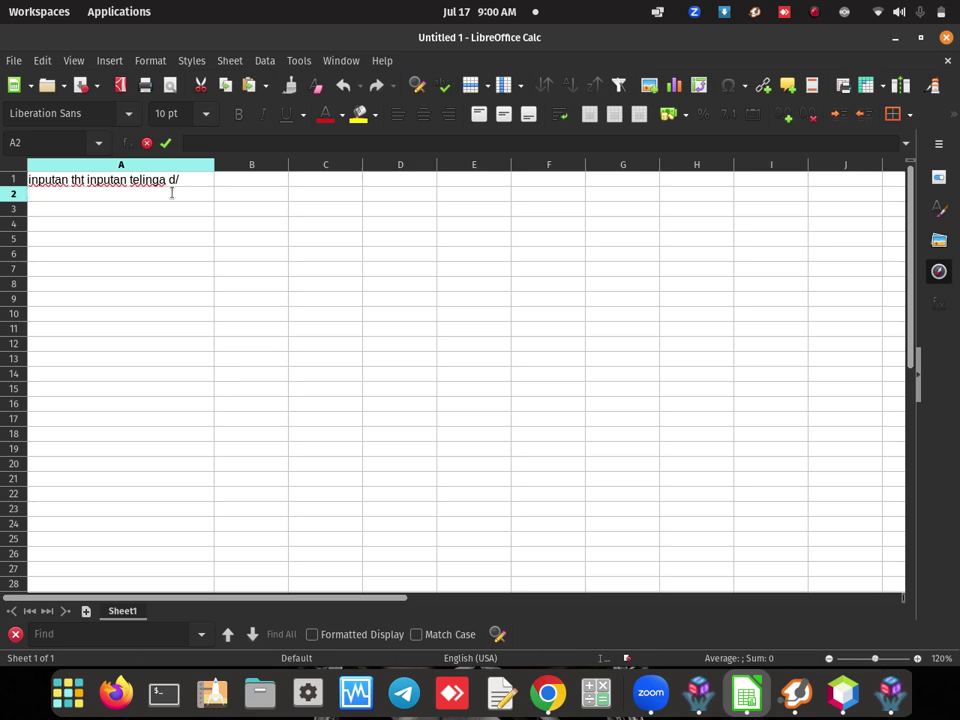
{"action": "type", "text": "inp"}
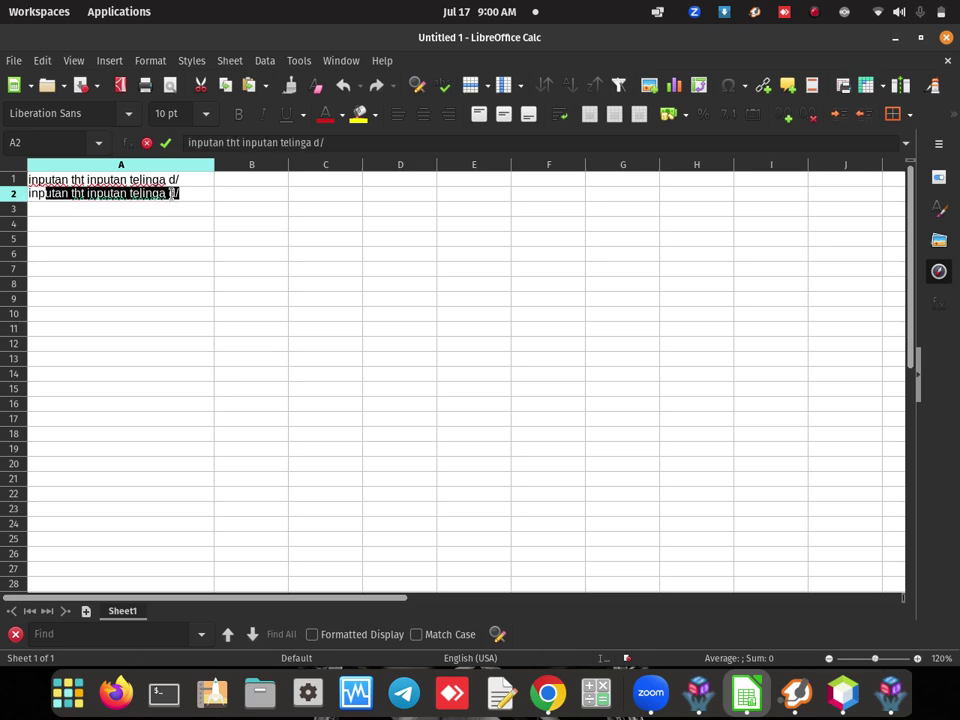
{"action": "type", "text": "utan pa kolom d"}
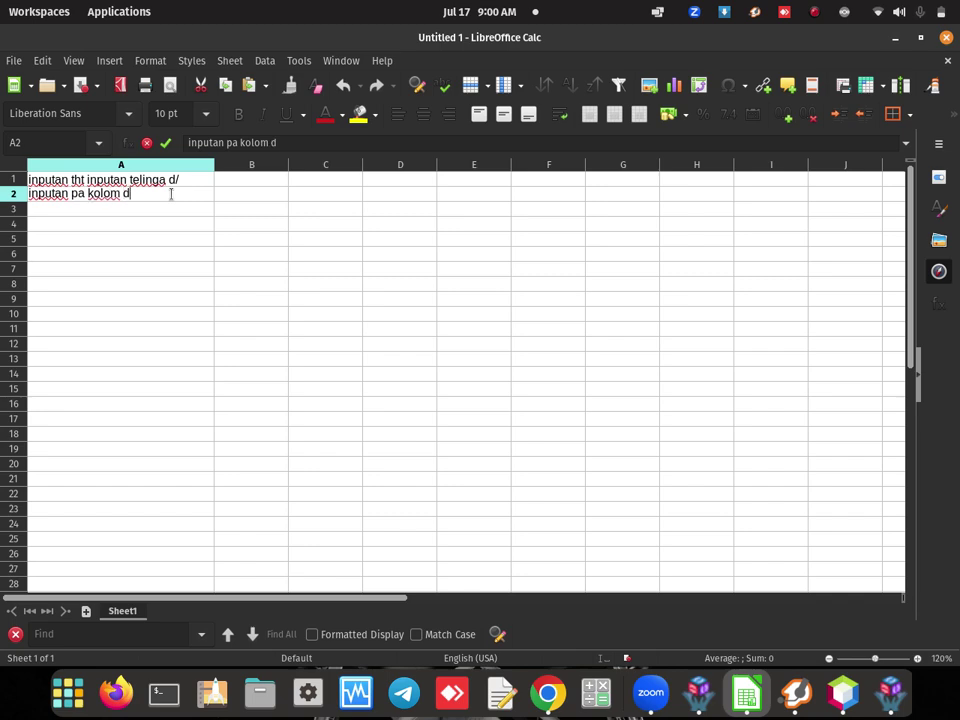
{"action": "type", "text": "atabase di besarkan"}
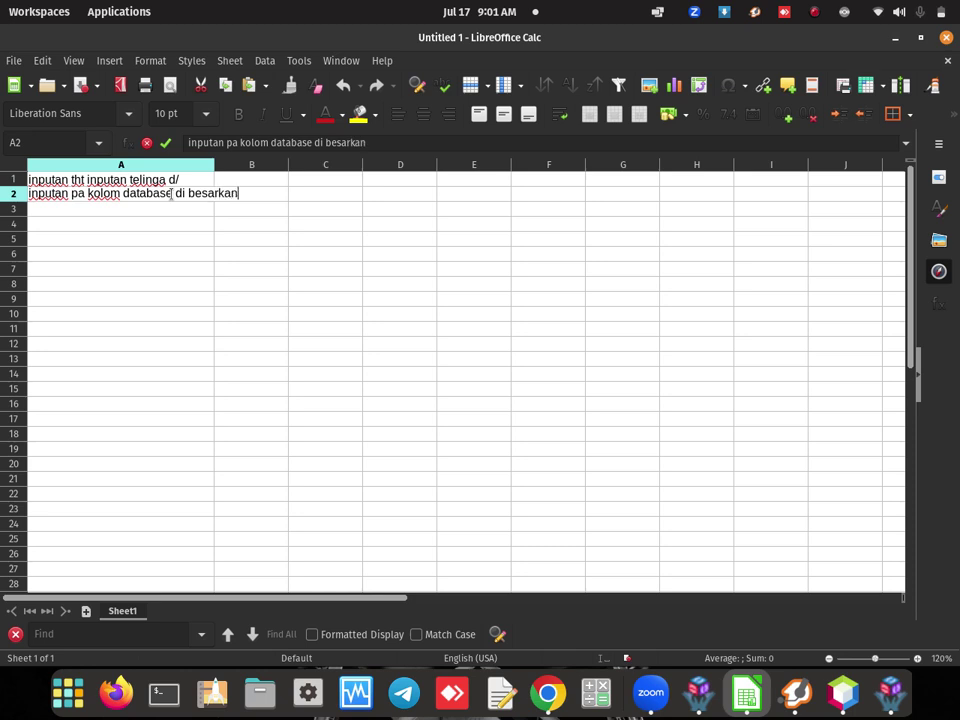
{"action": "key", "text": "Return"}
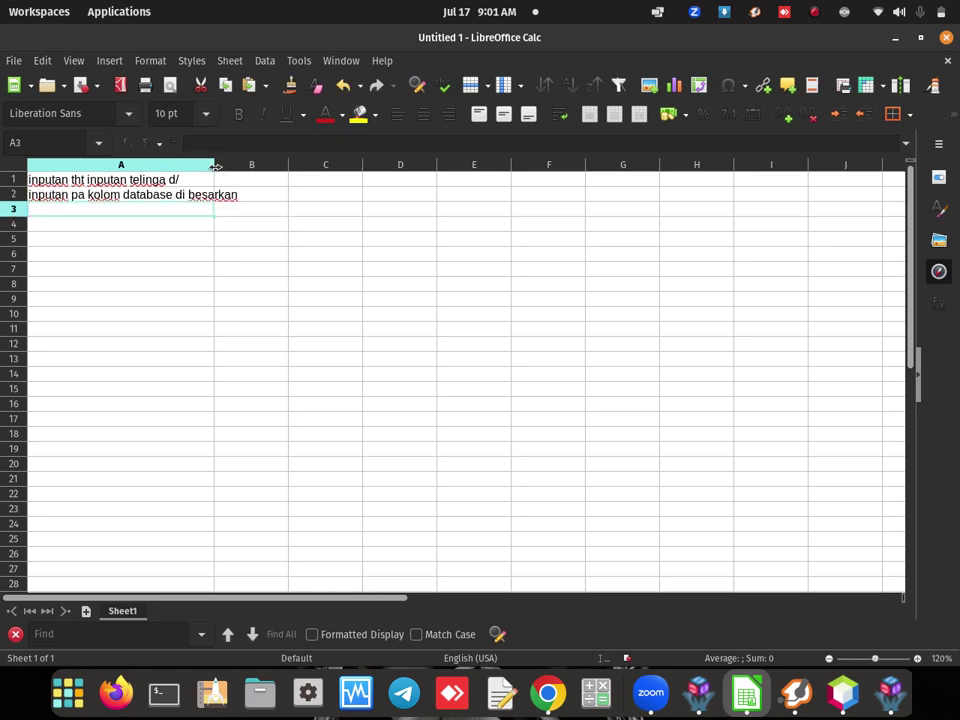
{"action": "left_click_drag", "start_coordinate": [215, 172], "coordinate": [277, 172]}
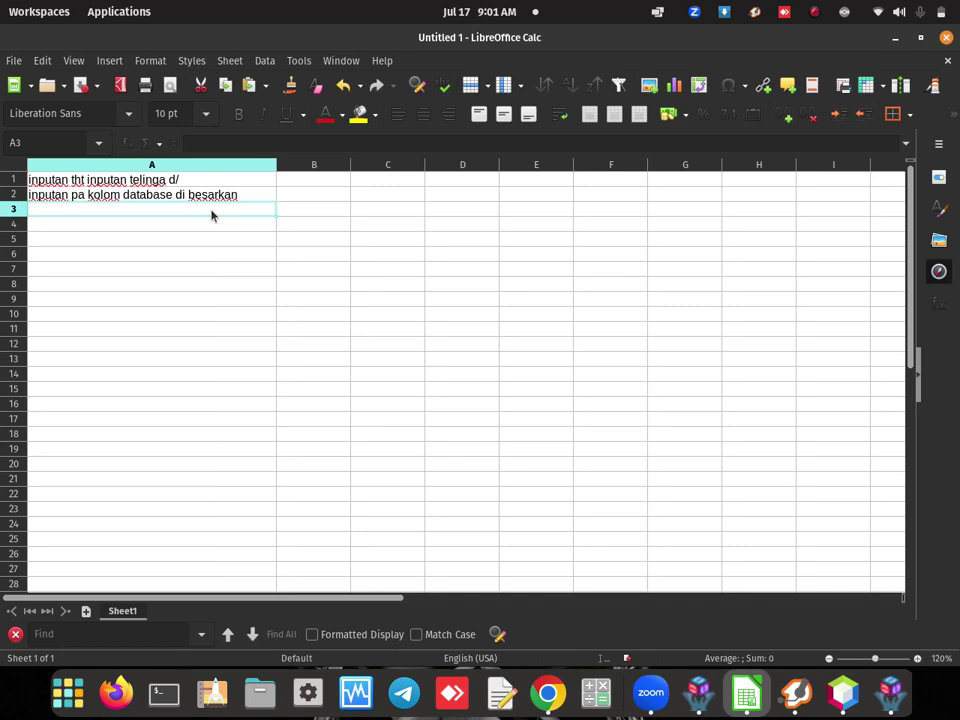
Add the note 'kode icd' in cell A3.
{"action": "double_click", "coordinate": [211, 215]}
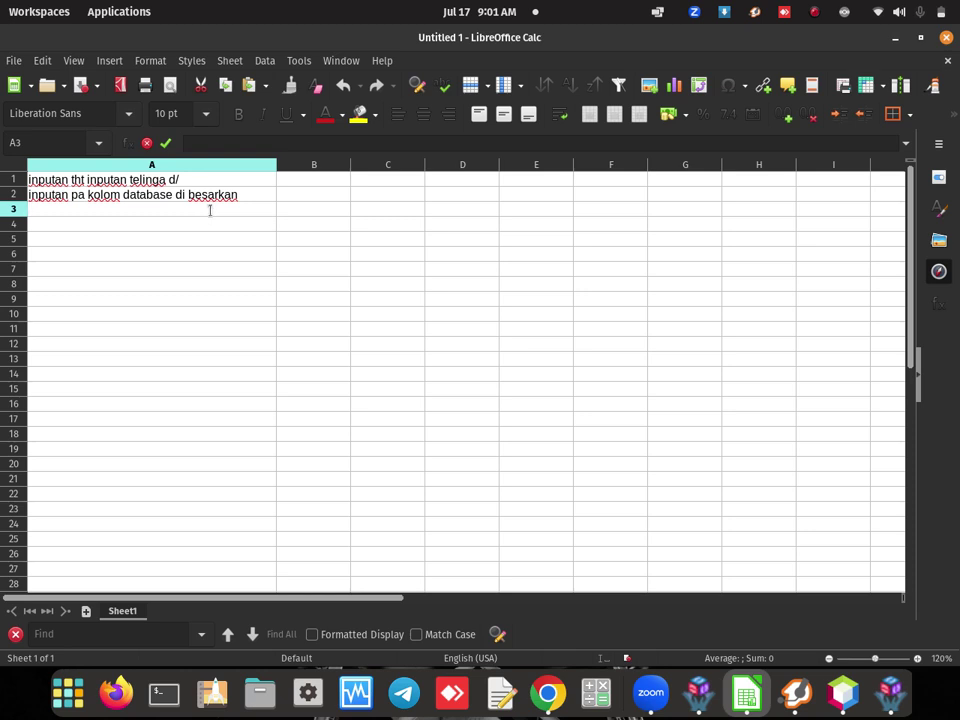
{"action": "type", "text": "kode icd"}
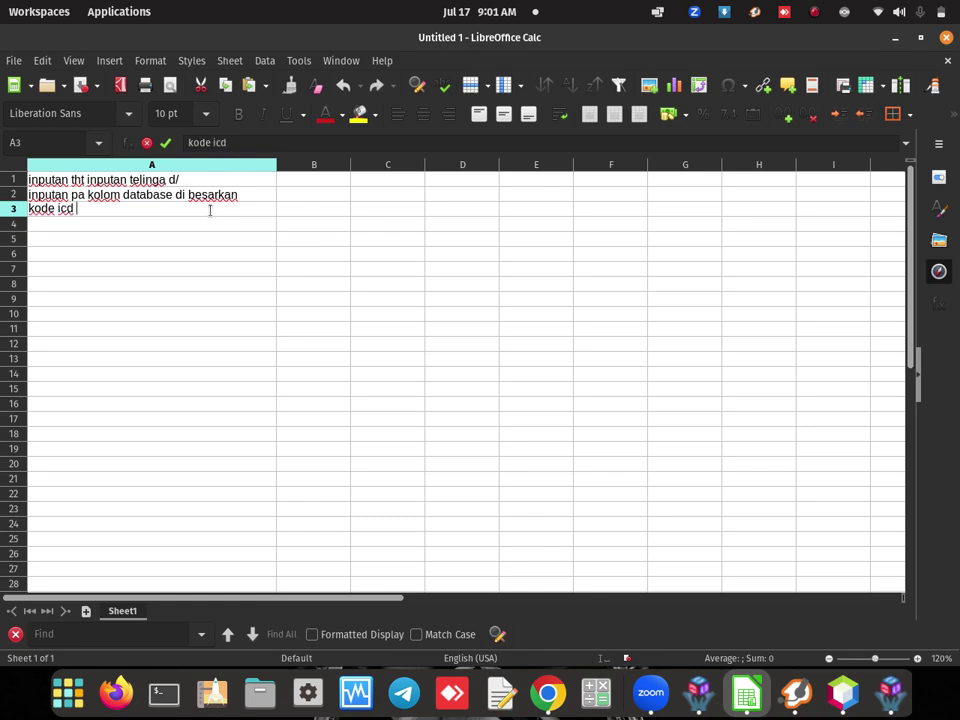
{"action": "left_click", "coordinate": [245, 241]}
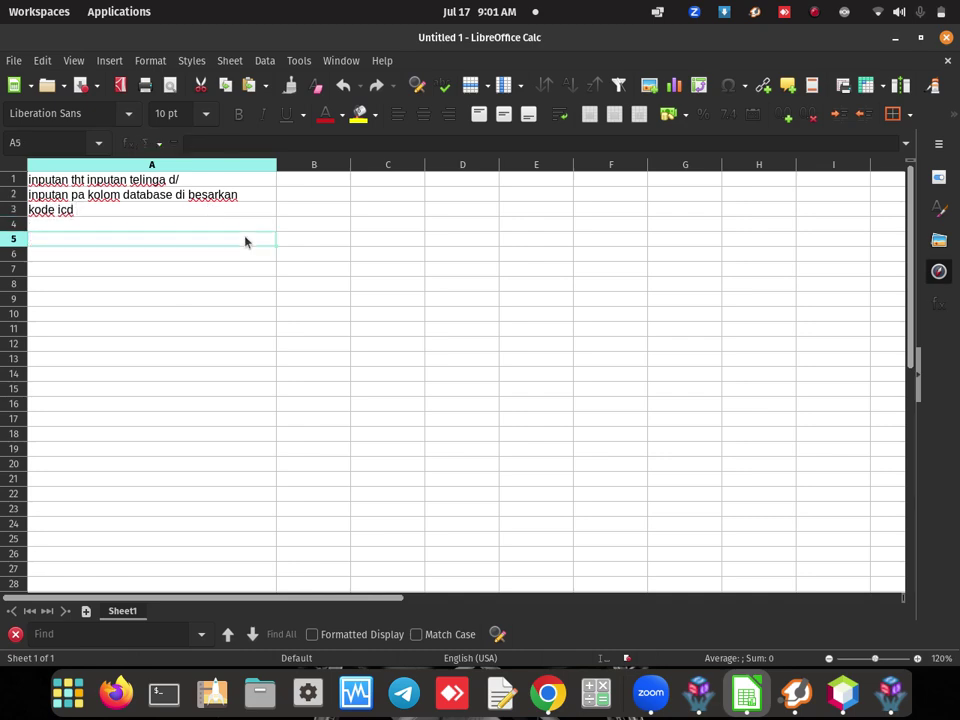
{"action": "left_click", "coordinate": [841, 700]}
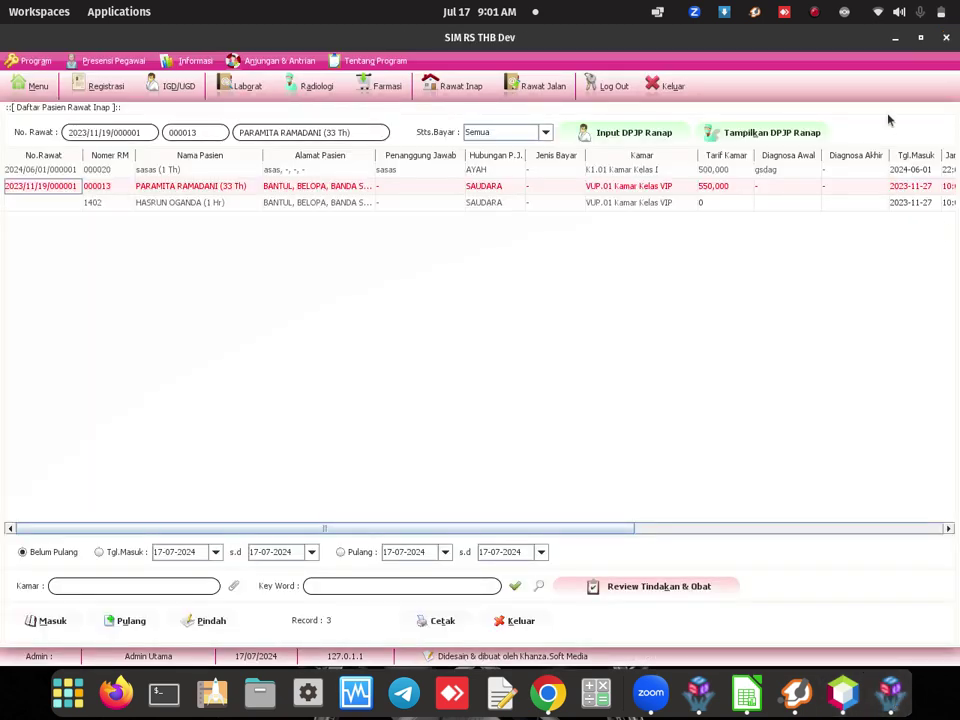
Bring SIMRS Khanza forward and show the Rawat Jalan outpatient list.
{"action": "left_click", "coordinate": [699, 694]}
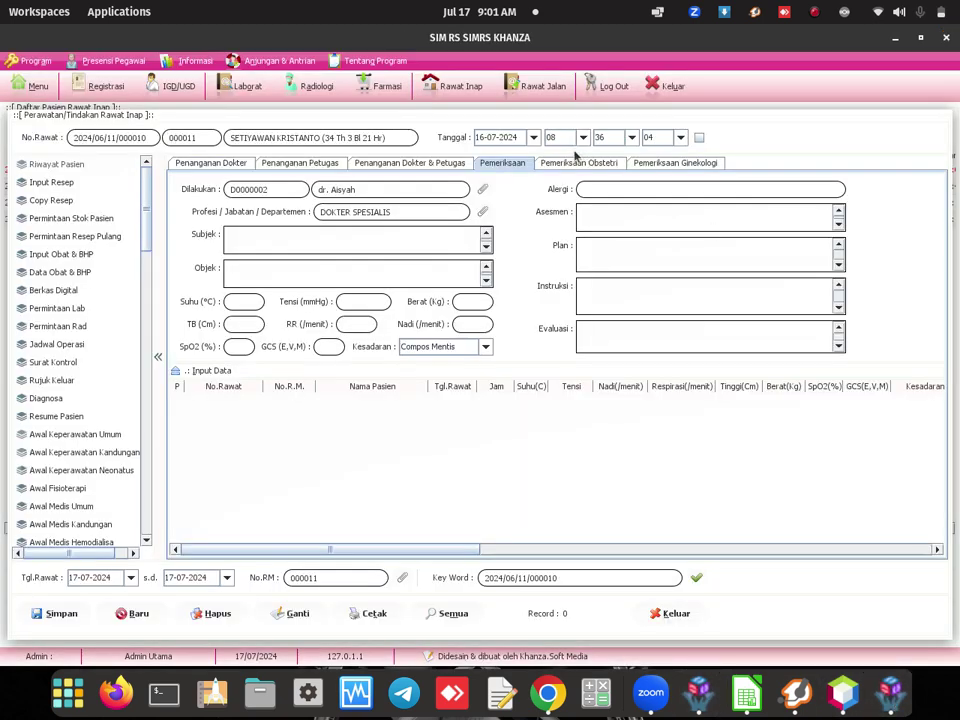
{"action": "left_click", "coordinate": [458, 88]}
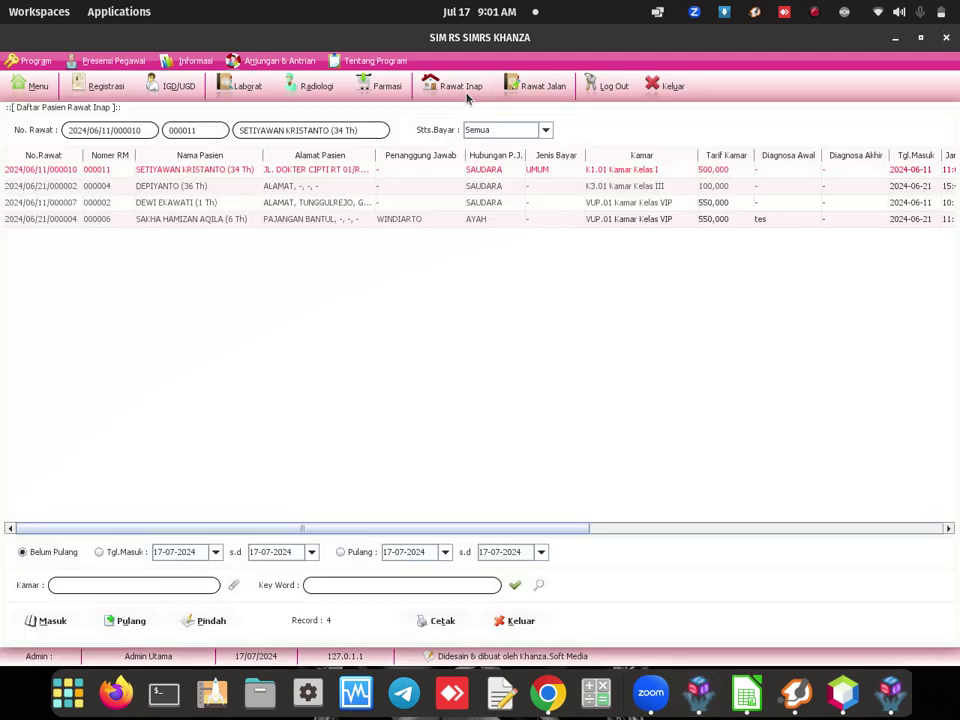
{"action": "left_click", "coordinate": [540, 86]}
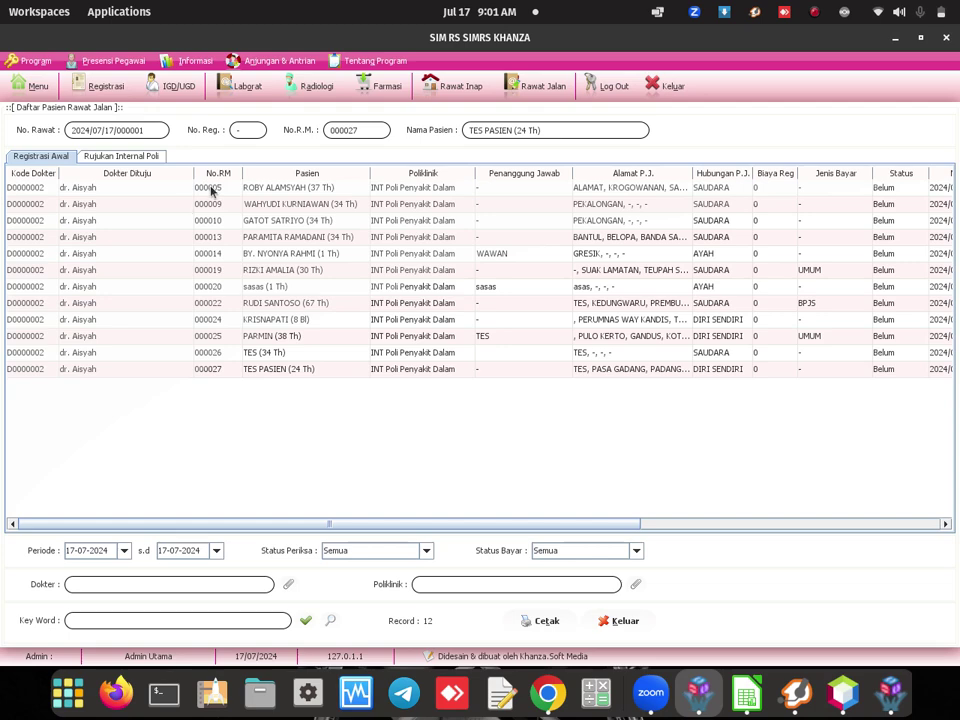
View the first outpatient's Periksa Lab PA form, close it, and open their treatment form.
{"action": "right_click", "coordinate": [209, 189]}
{"action": "mouse_move", "coordinate": [246, 214]}
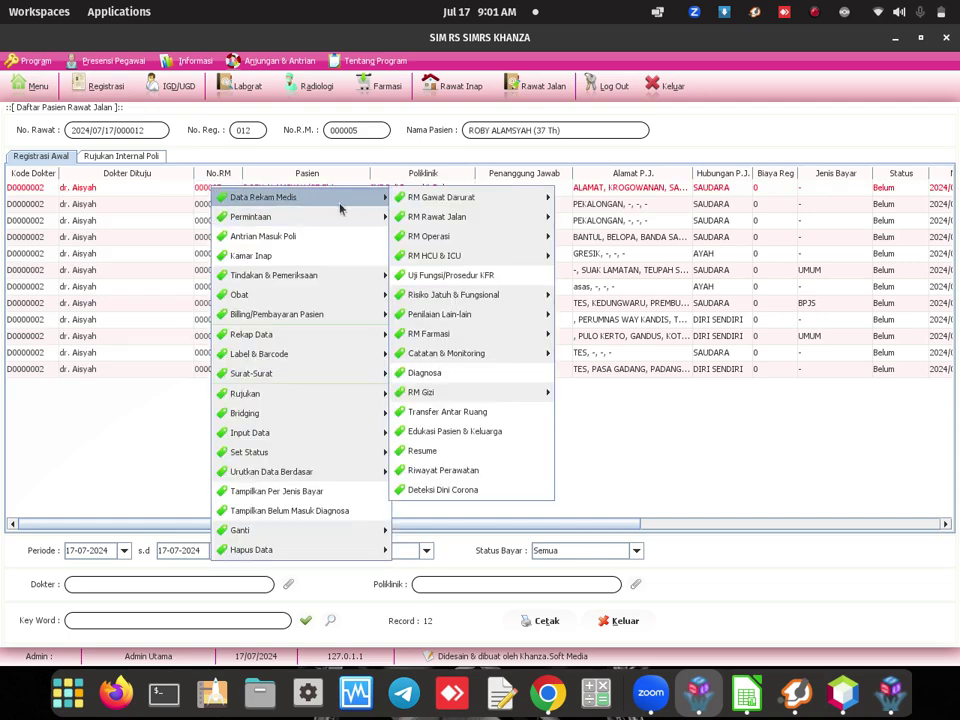
{"action": "mouse_move", "coordinate": [377, 274]}
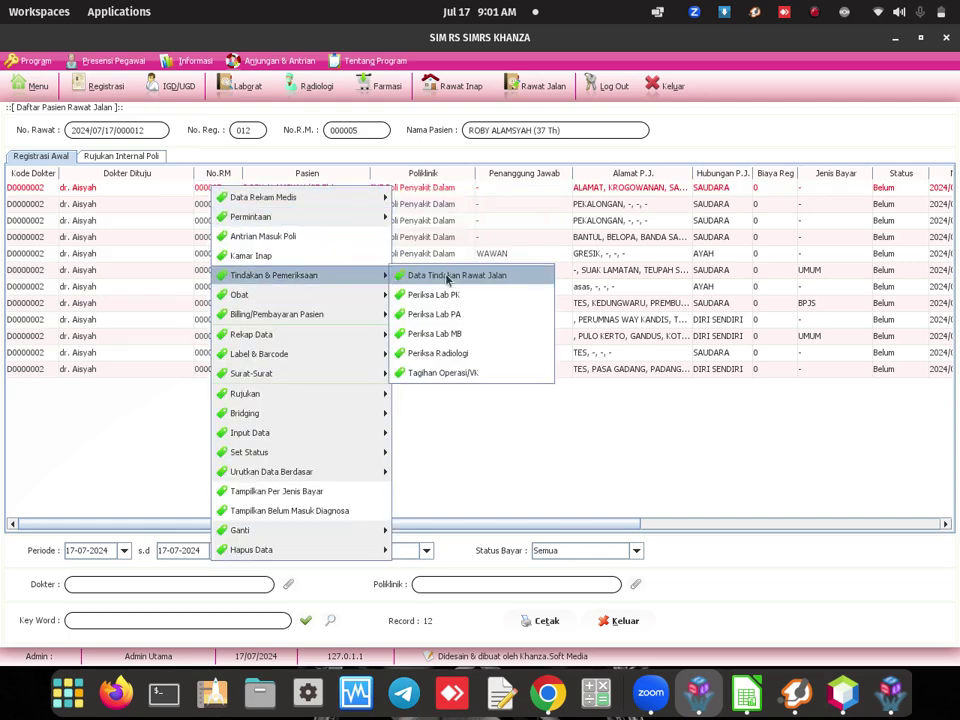
{"action": "left_click", "coordinate": [447, 316]}
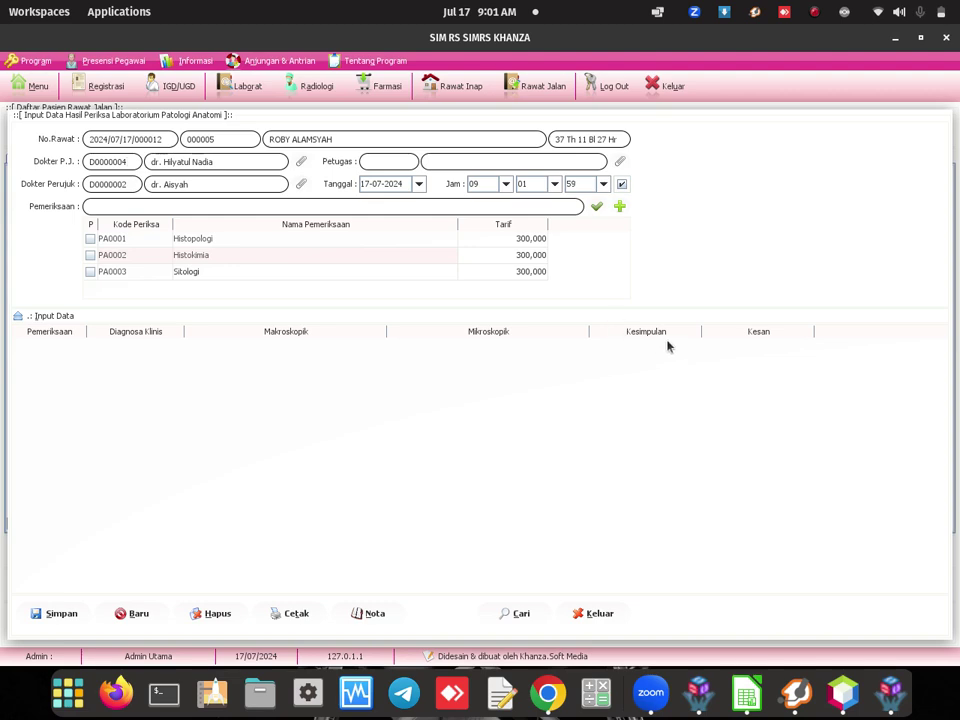
{"action": "left_click", "coordinate": [600, 612]}
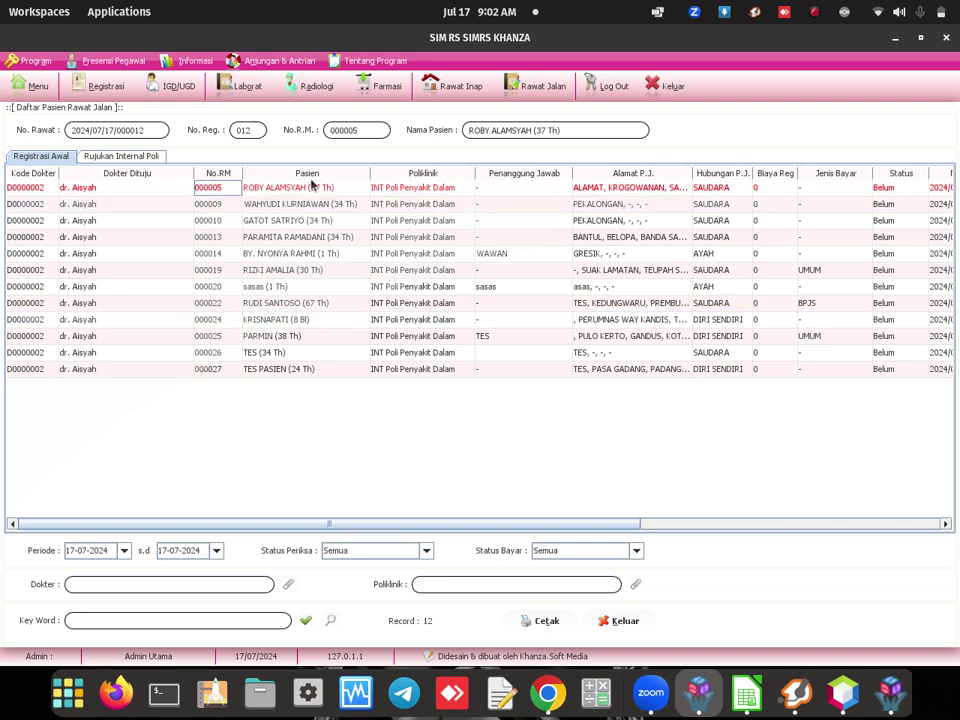
{"action": "double_click", "coordinate": [43, 188]}
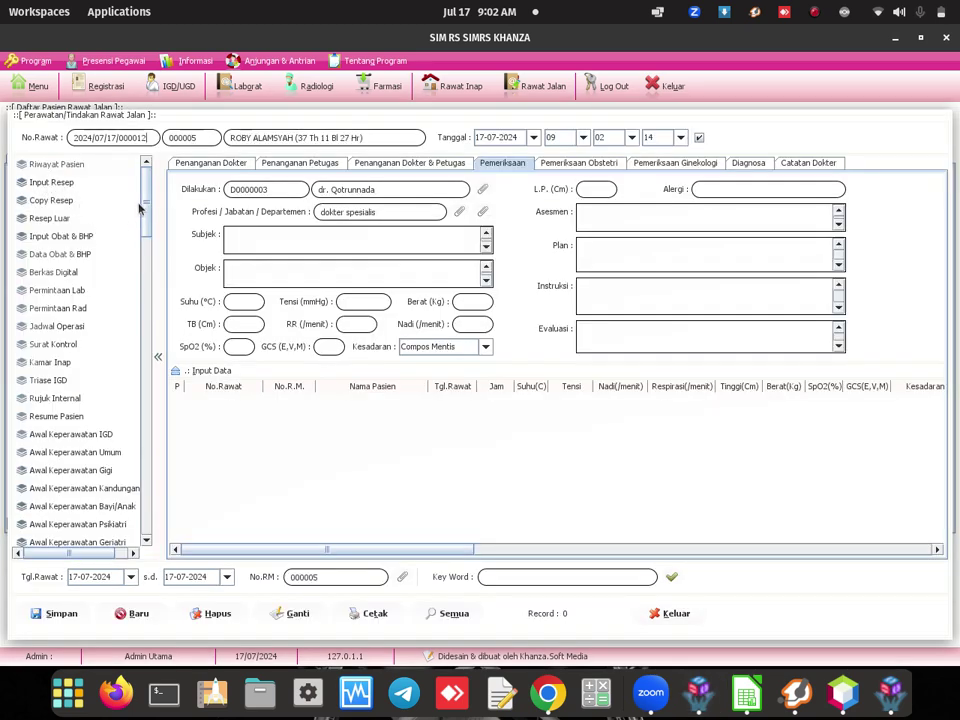
Show the Diagnosa section of the outpatient treatment form with ICD diagnosis and procedure lists.
{"action": "left_click_drag", "start_coordinate": [141, 208], "coordinate": [147, 295]}
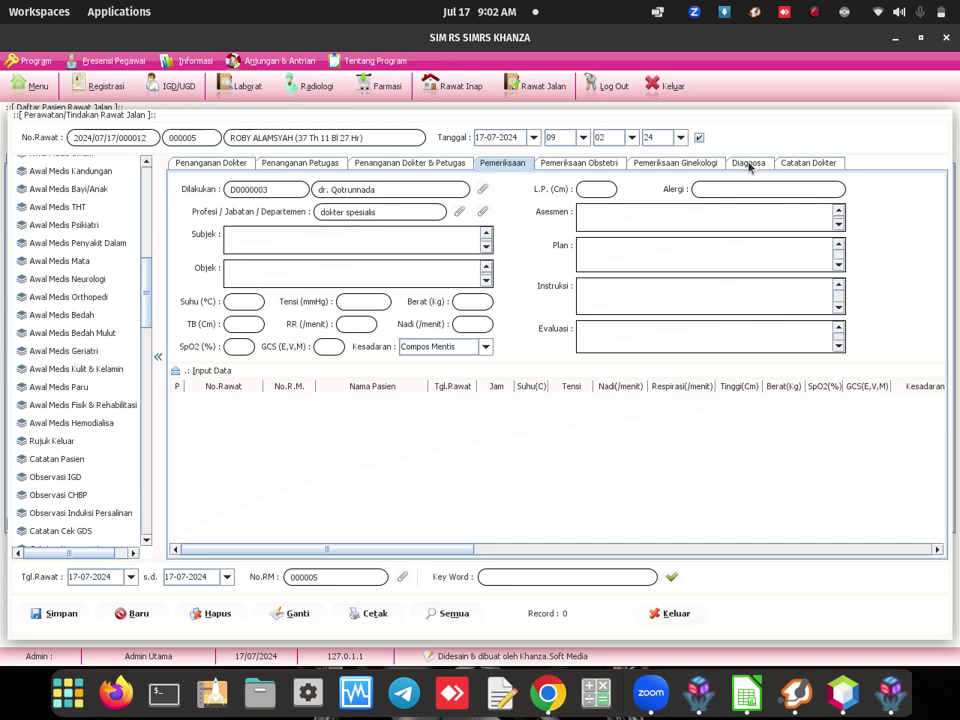
{"action": "left_click", "coordinate": [750, 168]}
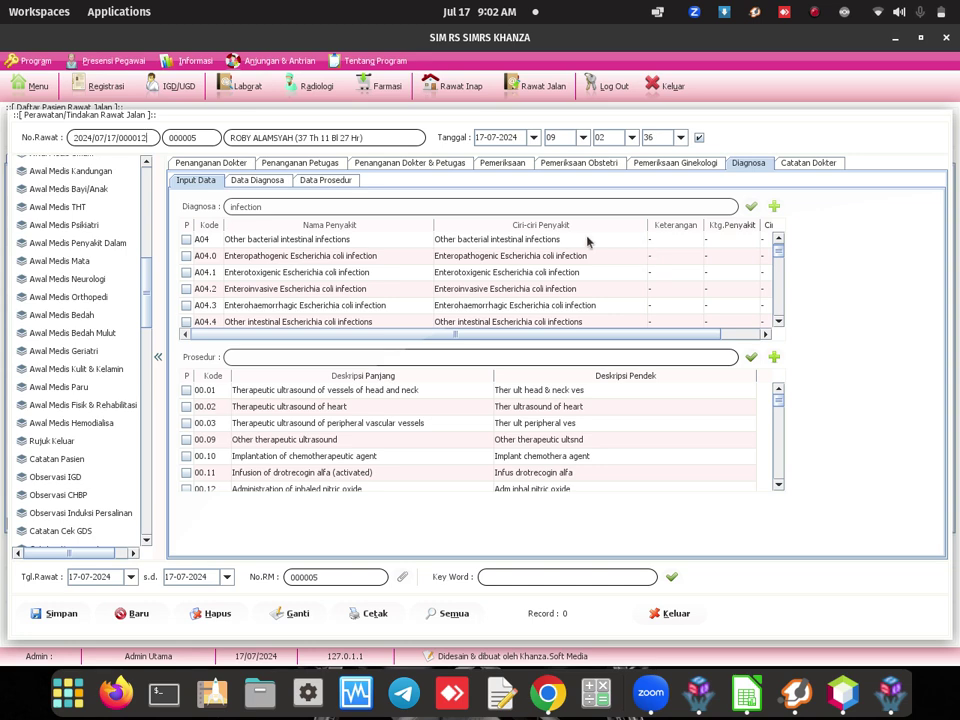
{"action": "left_click", "coordinate": [747, 705]}
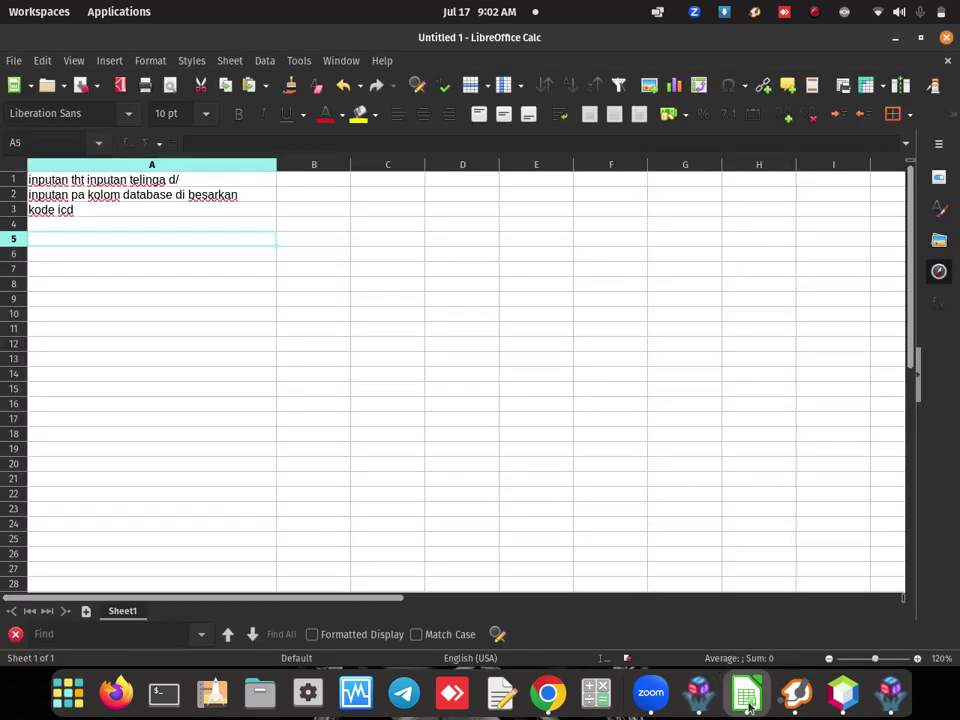
Extend A3 to 'kode icd diagnosa di pemeriksaan lab pa' and put 'request' in B3.
{"action": "double_click", "coordinate": [148, 215]}
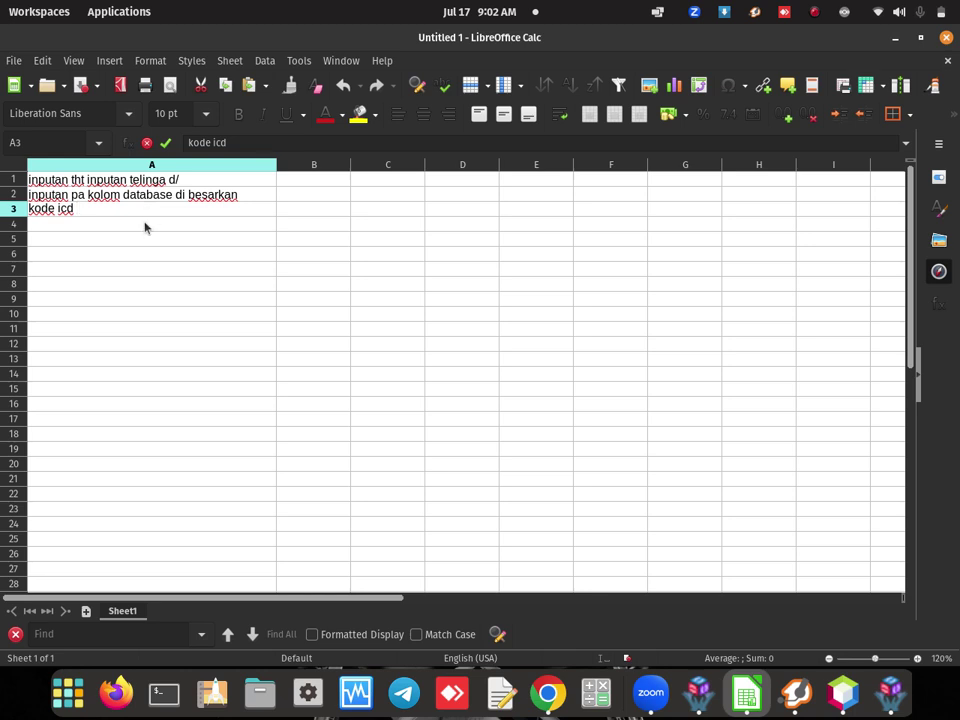
{"action": "type", "text": "diagnosa di pem"}
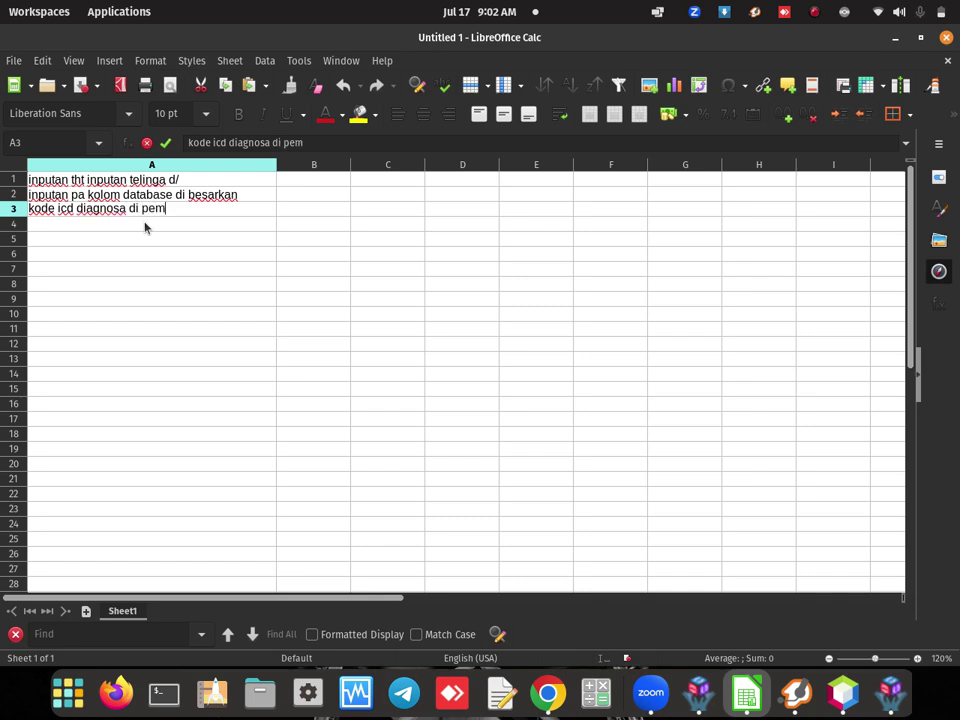
{"action": "type", "text": "eriksaan lab pa"}
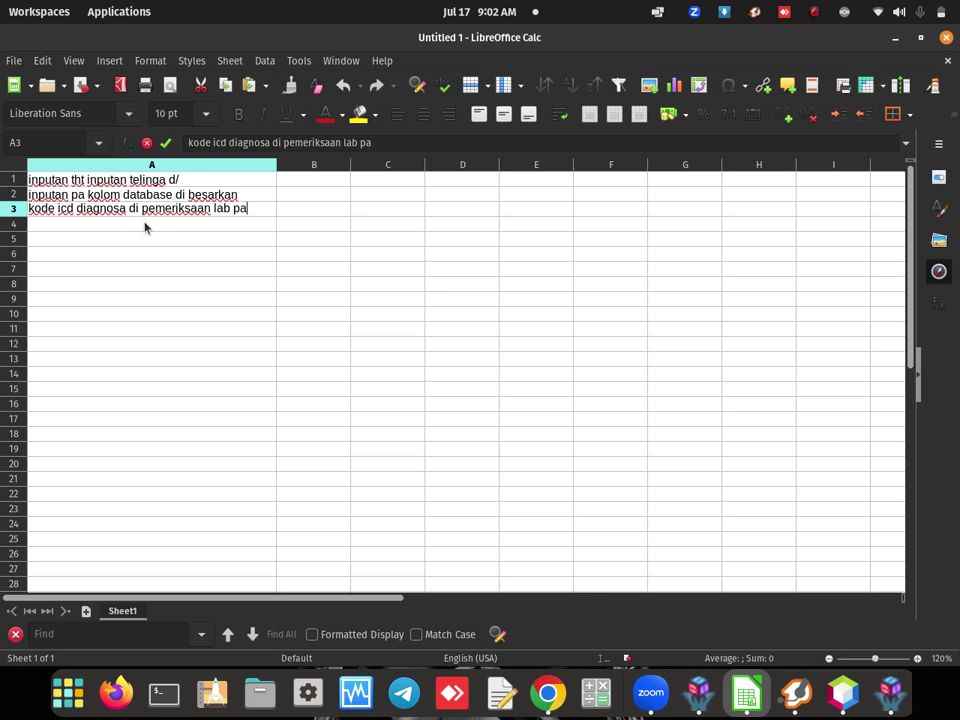
{"action": "key", "text": "Return"}
{"action": "key", "text": "Up"}
{"action": "key", "text": "Right"}
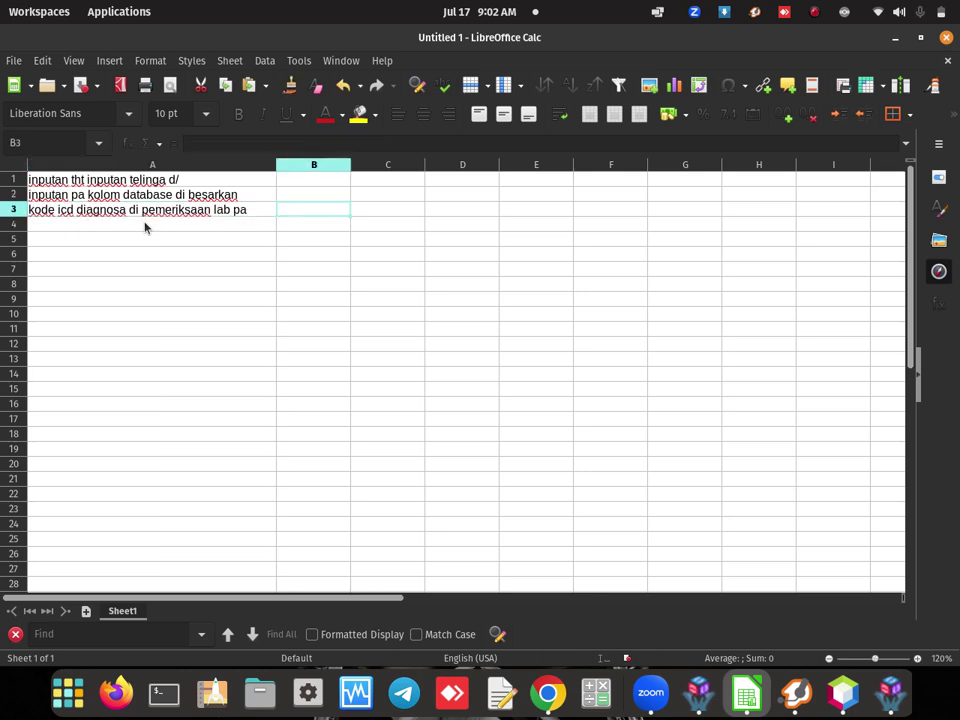
{"action": "type", "text": "request"}
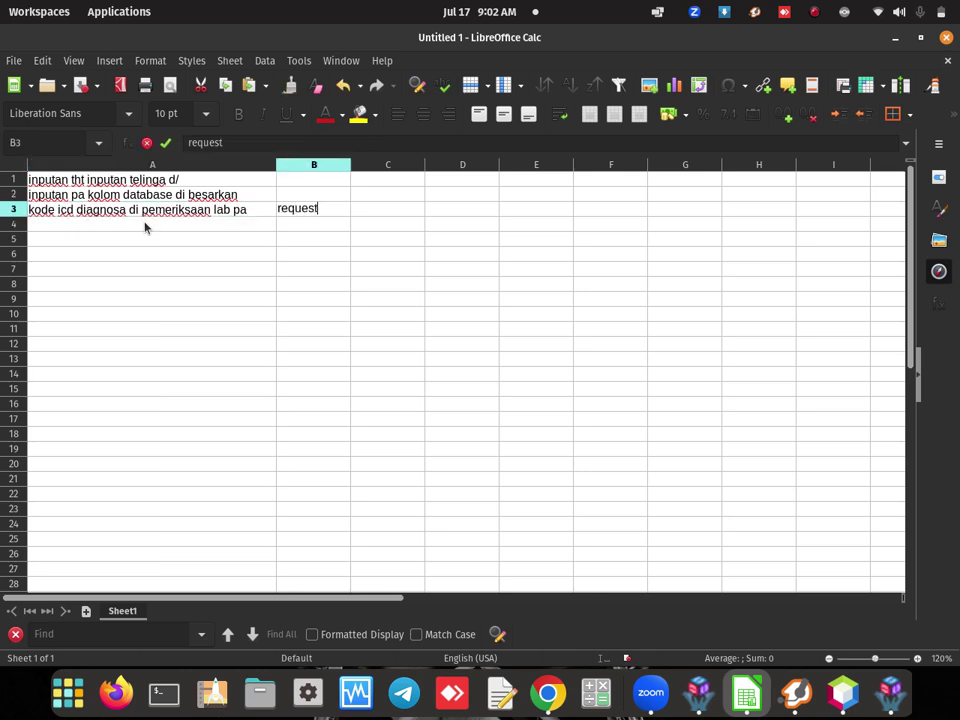
{"action": "key", "text": "Return"}
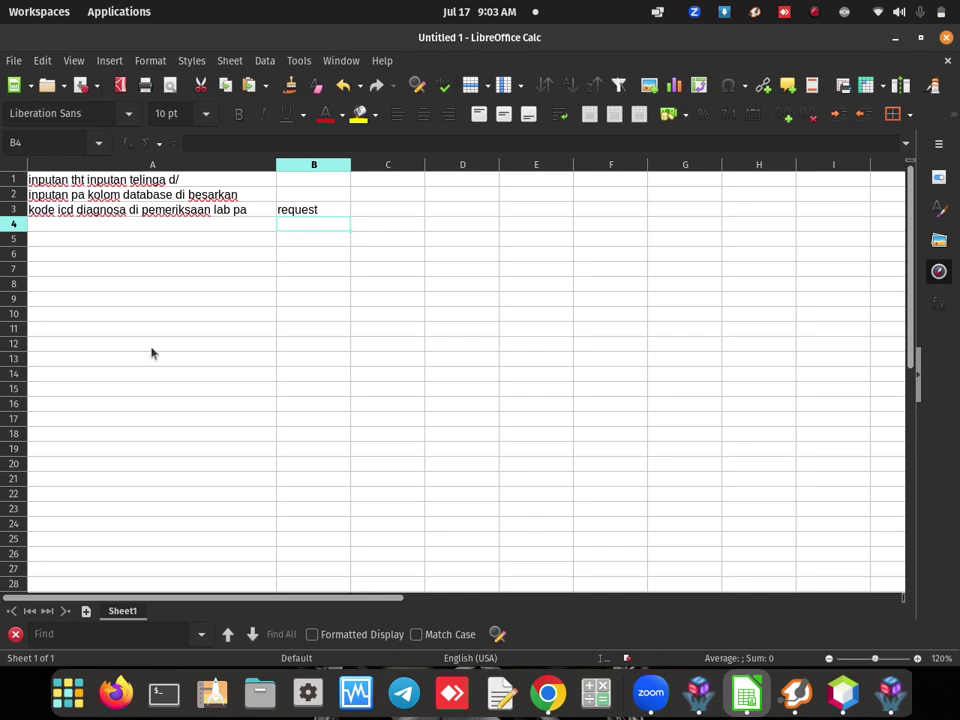
{"action": "left_click", "coordinate": [150, 344]}
Start a Permintaan > Pemeriksaan Lab request for the first outpatient.
{"action": "left_click", "coordinate": [889, 692]}
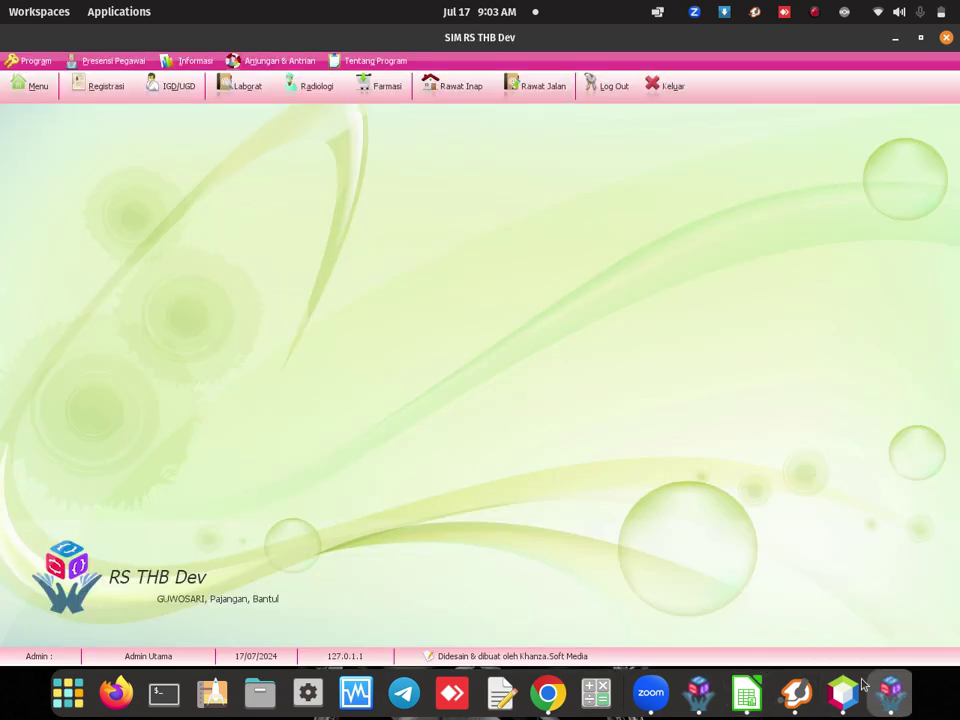
{"action": "left_click", "coordinate": [697, 700]}
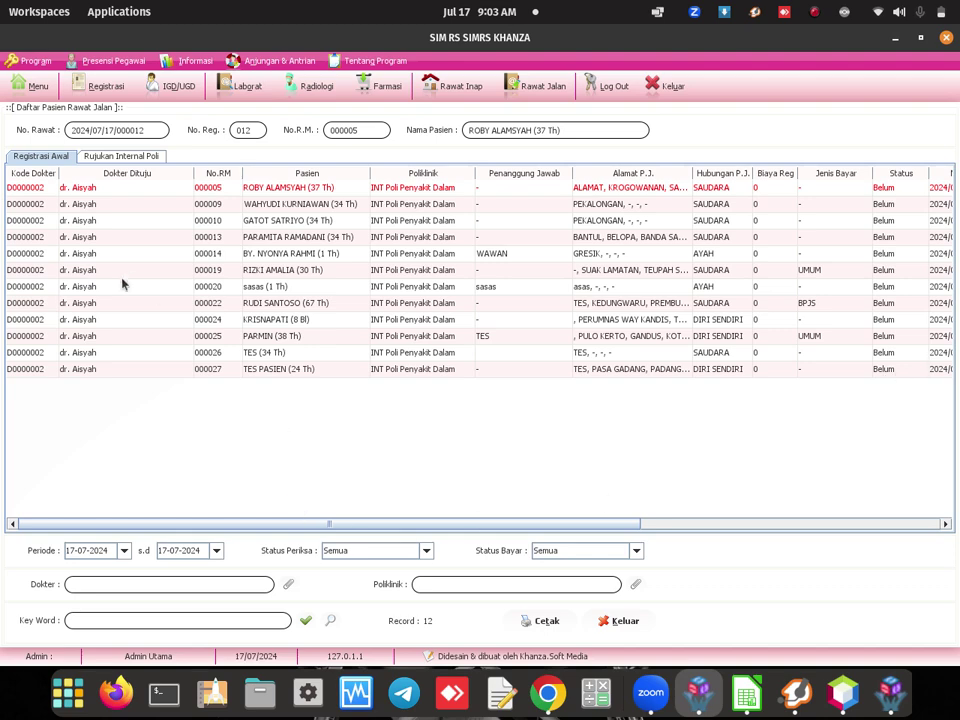
{"action": "right_click", "coordinate": [111, 188]}
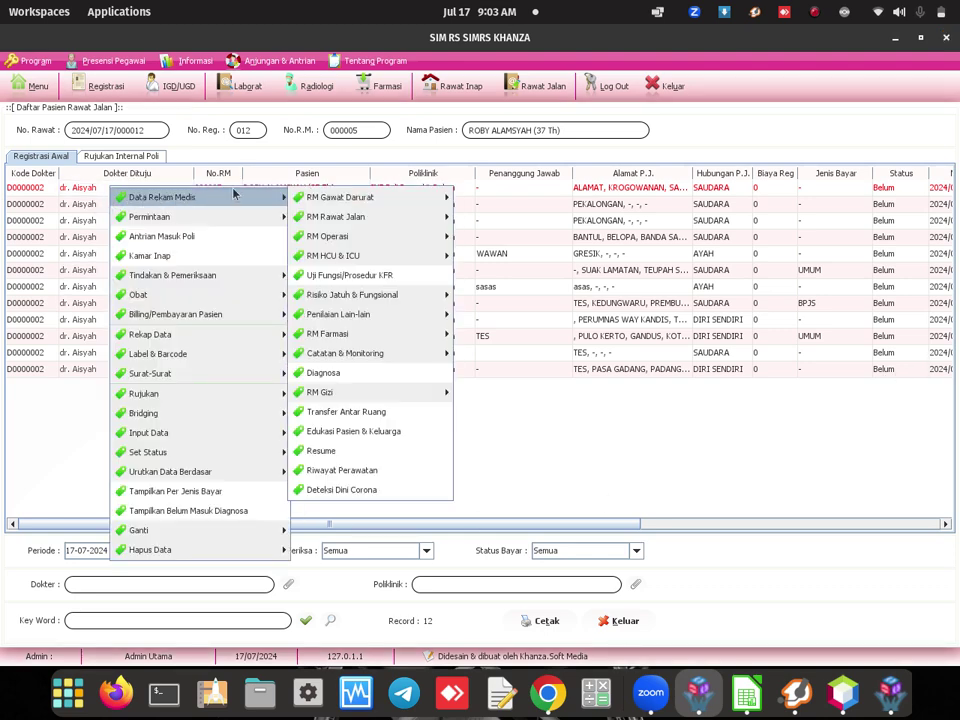
{"action": "mouse_move", "coordinate": [270, 220]}
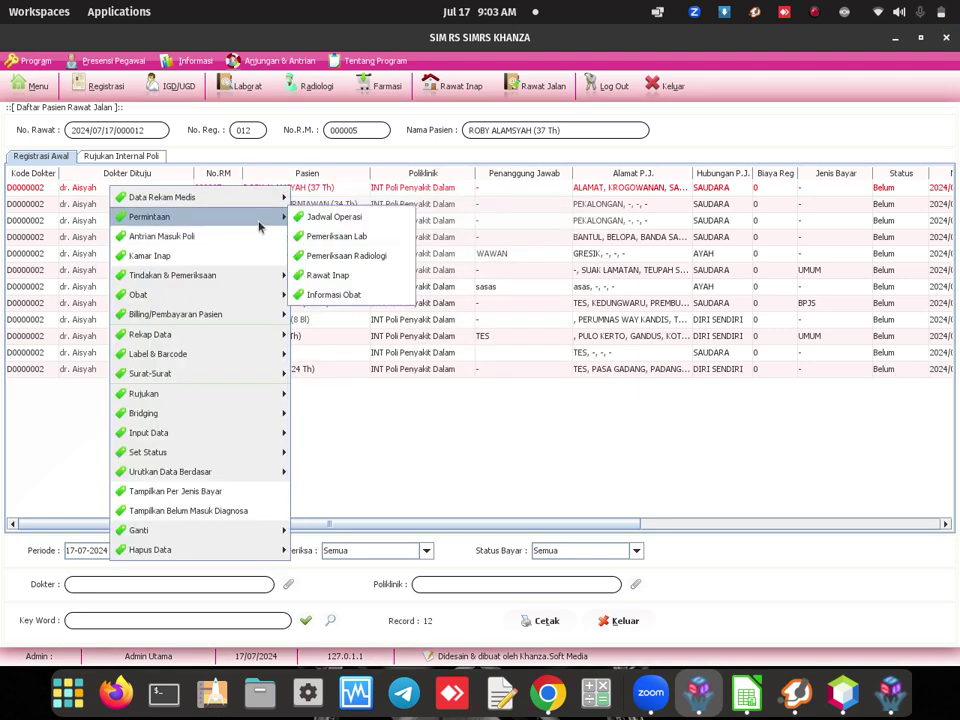
{"action": "left_click", "coordinate": [360, 237]}
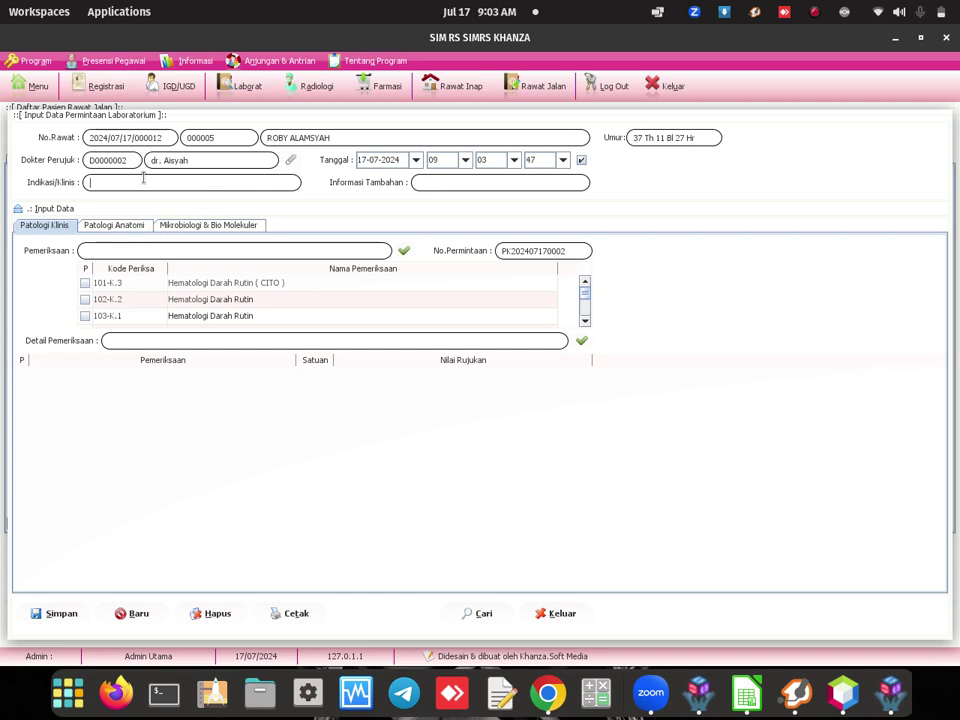
Switch the lab request to Patologi Anatomi and check its generated No.Permintaan.
{"action": "left_click", "coordinate": [137, 229]}
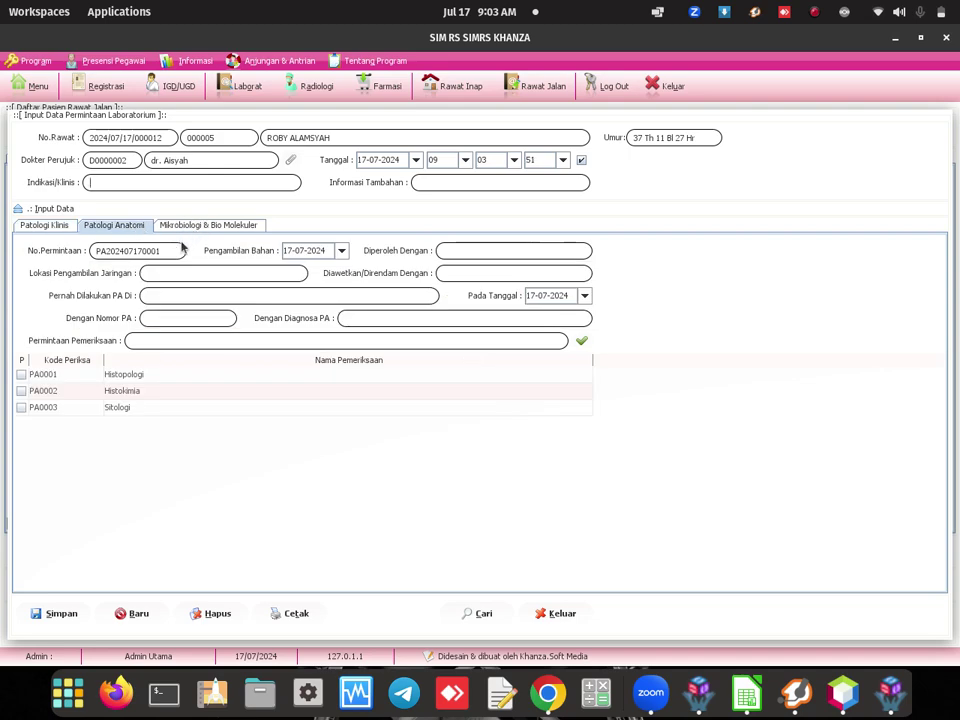
{"action": "left_click", "coordinate": [168, 251]}
{"action": "left_click", "coordinate": [747, 693]}
Enter the note 'no permintaan pa' in cell A4.
{"action": "double_click", "coordinate": [252, 223]}
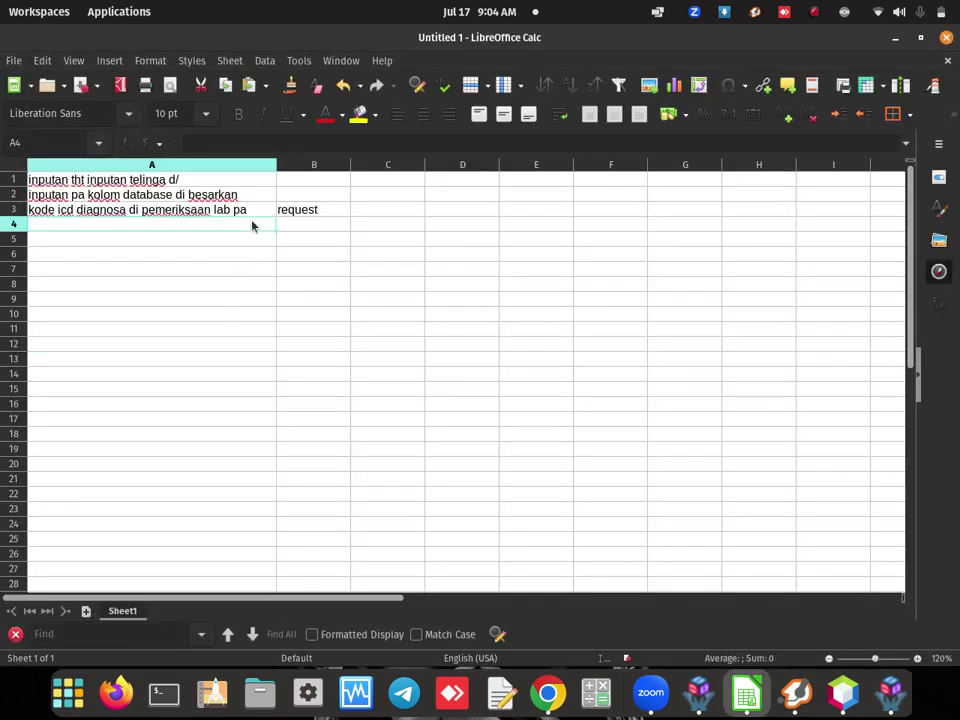
{"action": "type", "text": "no permina"}
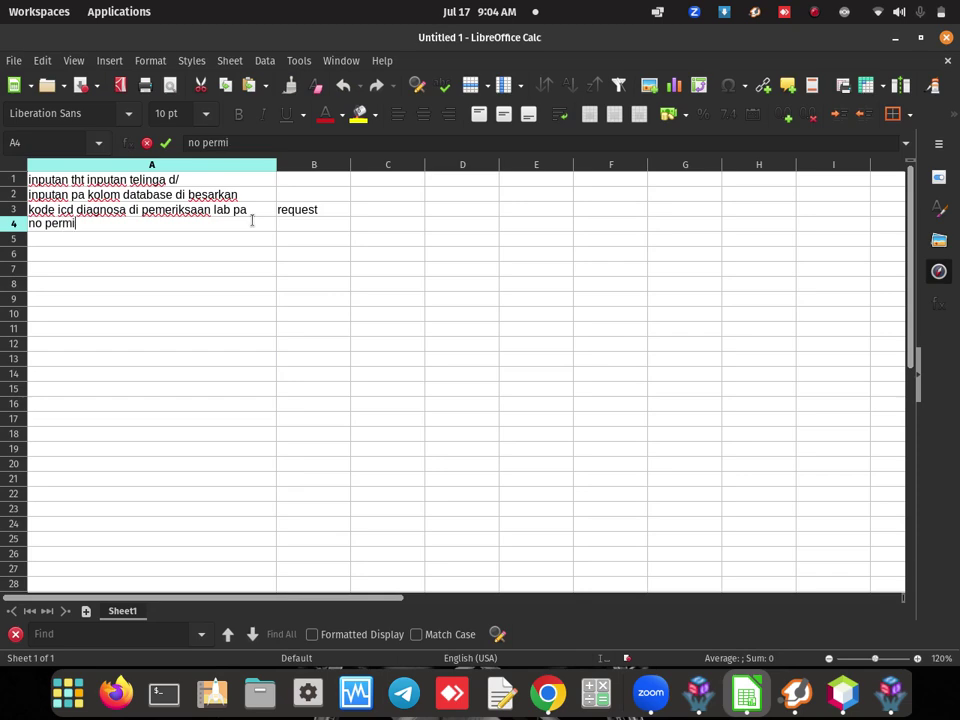
{"action": "key", "text": "BackSpace"}
{"action": "key", "text": "BackSpace"}
{"action": "type", "text": "t"}
{"action": "key", "text": "BackSpace"}
{"action": "type", "text": "ntaan pa"}
{"action": "key", "text": "Return"}
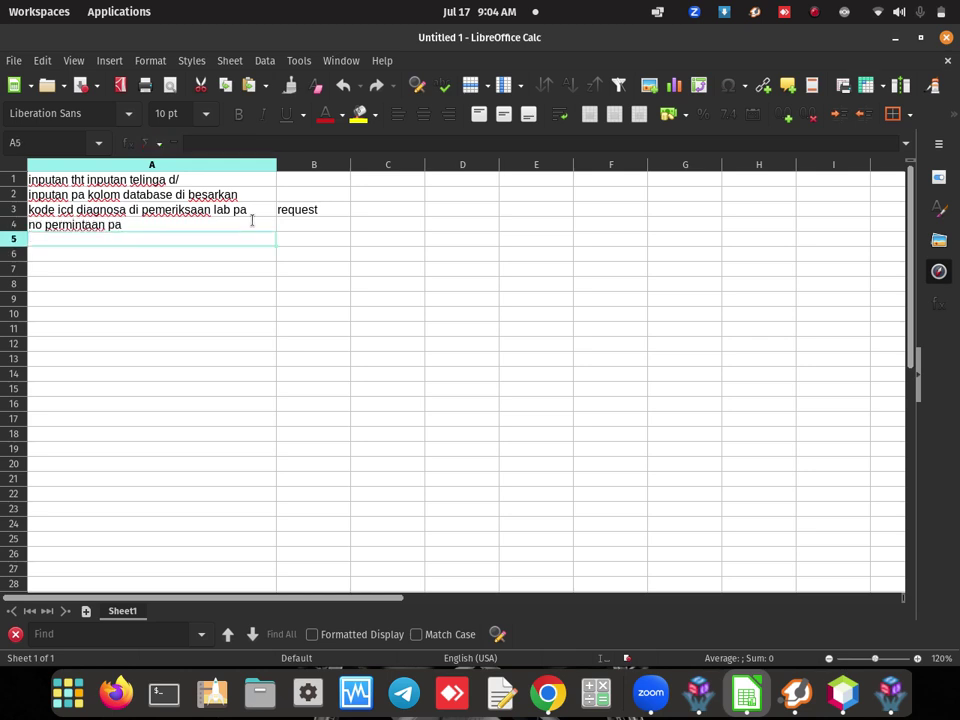
Type an example PA request number in cell B4.
{"action": "double_click", "coordinate": [305, 229]}
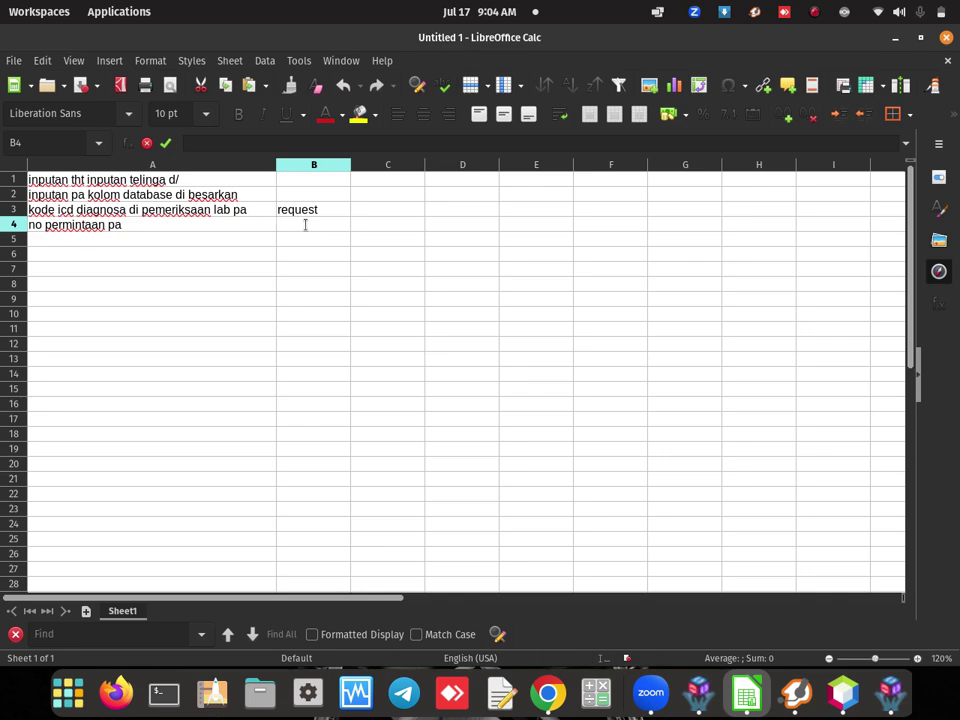
{"action": "type", "text": "s23"}
{"action": "key", "text": "BackSpace"}
{"action": "type", "text": "4/"}
{"action": "type", "text": "202\\\\\\"}
{"action": "key", "text": "BackSpace"}
{"action": "key", "text": "BackSpace"}
{"action": "key", "text": "BackSpace"}
{"action": "key", "text": "BackSpace"}
{"action": "key", "text": "BackSpace"}
{"action": "key", "text": "BackSpace"}
{"action": "key", "text": "BackSpace"}
{"action": "key", "text": "BackSpace"}
{"action": "key", "text": "BackSpace"}
{"action": "key", "text": "BackSpace"}
{"action": "type", "text": "S24/"}
{"action": "type", "text": "01"}
{"action": "key", "text": "BackSpace"}
{"action": "type", "text": "0001"}
{"action": "key", "text": "Return"}
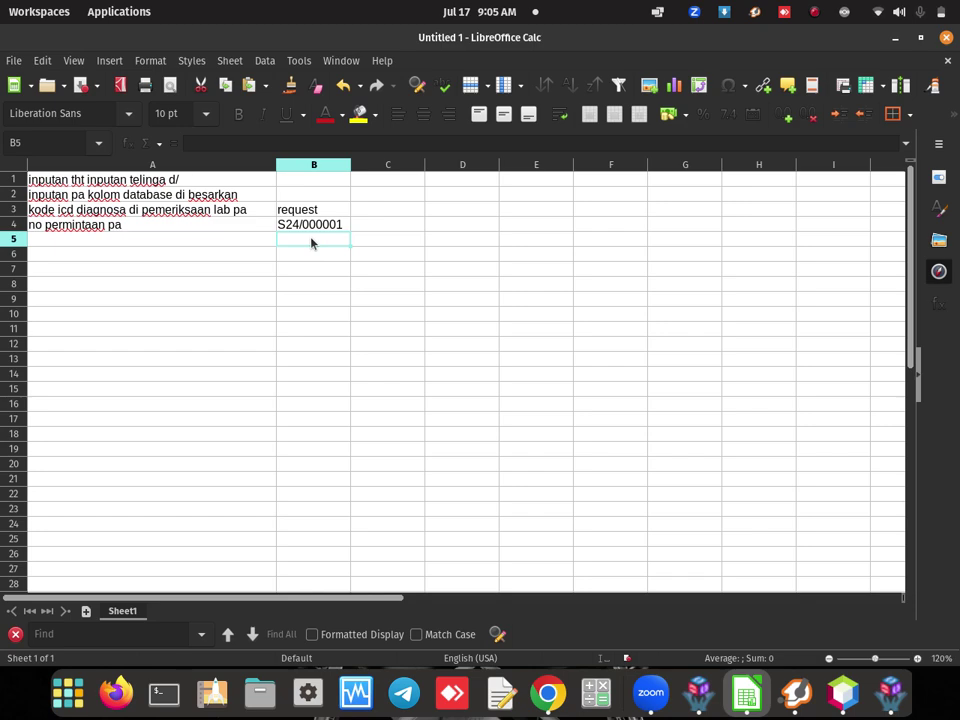
{"action": "left_click", "coordinate": [318, 258]}
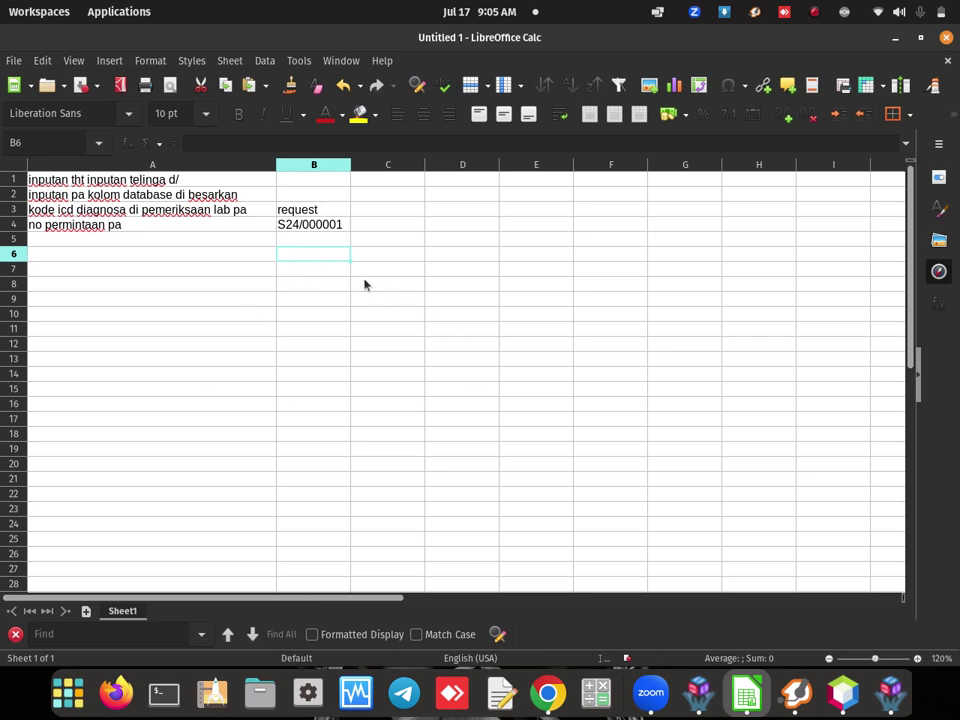
{"action": "left_click", "coordinate": [358, 281]}
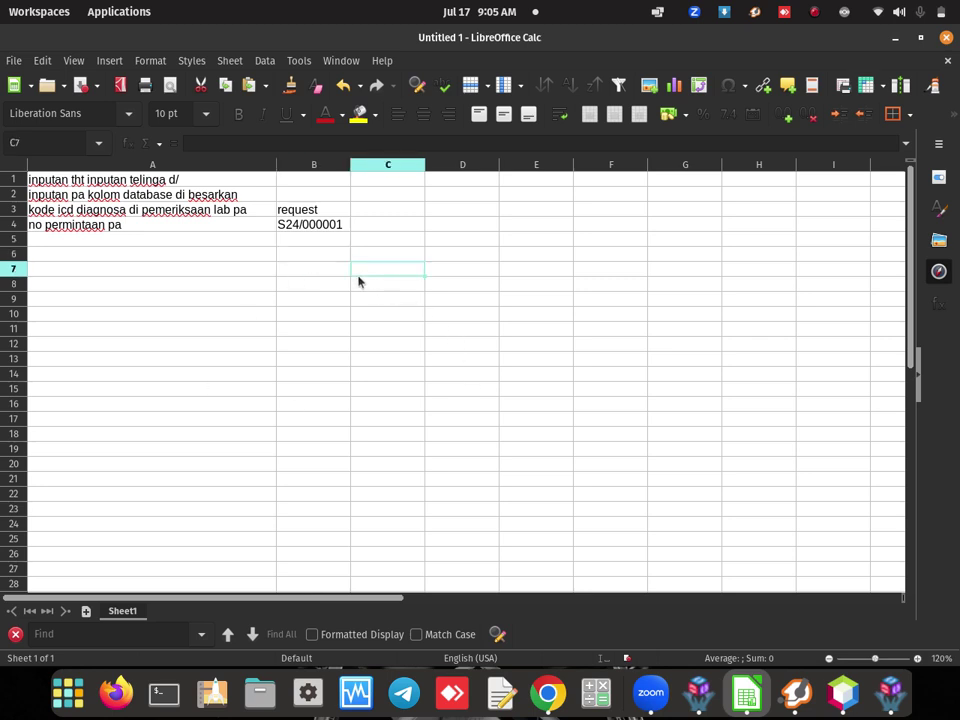
{"action": "left_click", "coordinate": [249, 330]}
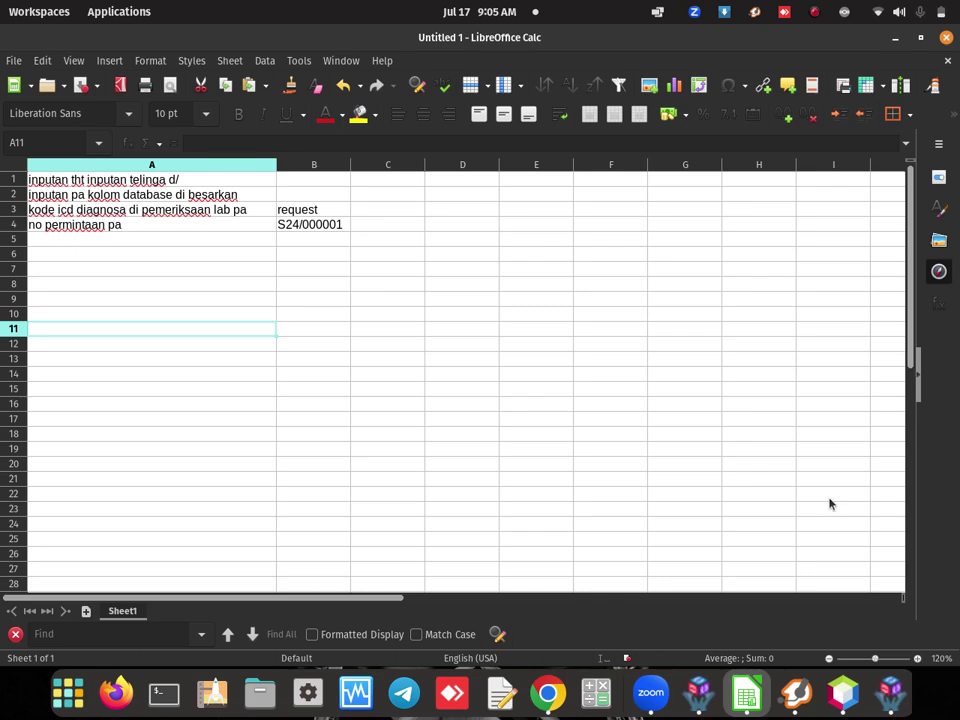
{"action": "left_click", "coordinate": [890, 693]}
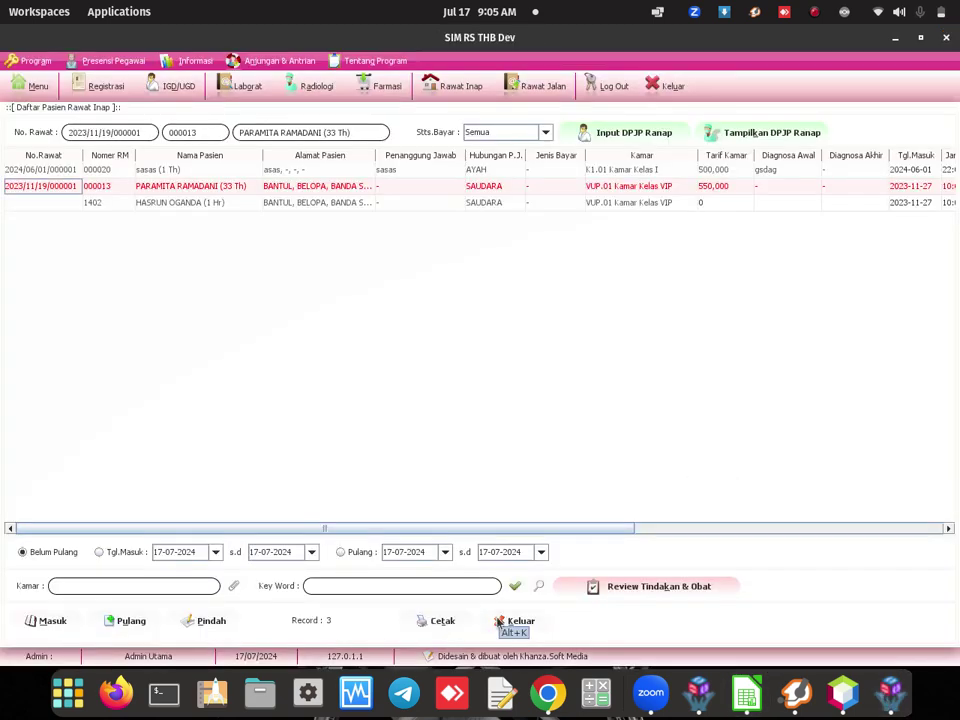
Refresh the Rawat Inap list and open the second inpatient's treatment form at its SBAR notes.
{"action": "left_click", "coordinate": [455, 86]}
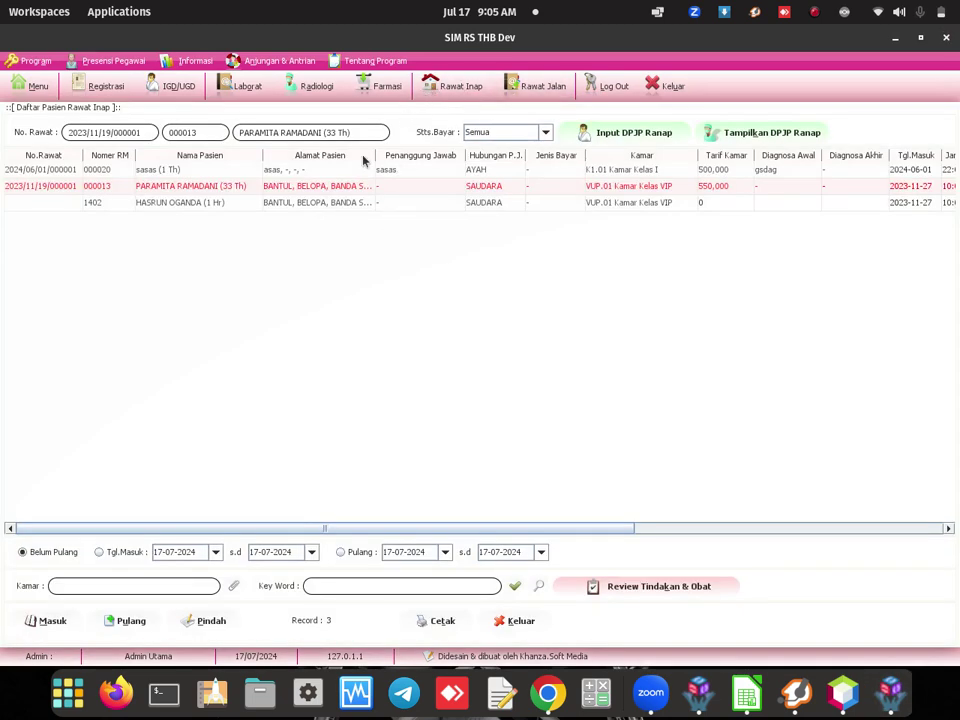
{"action": "double_click", "coordinate": [14, 186]}
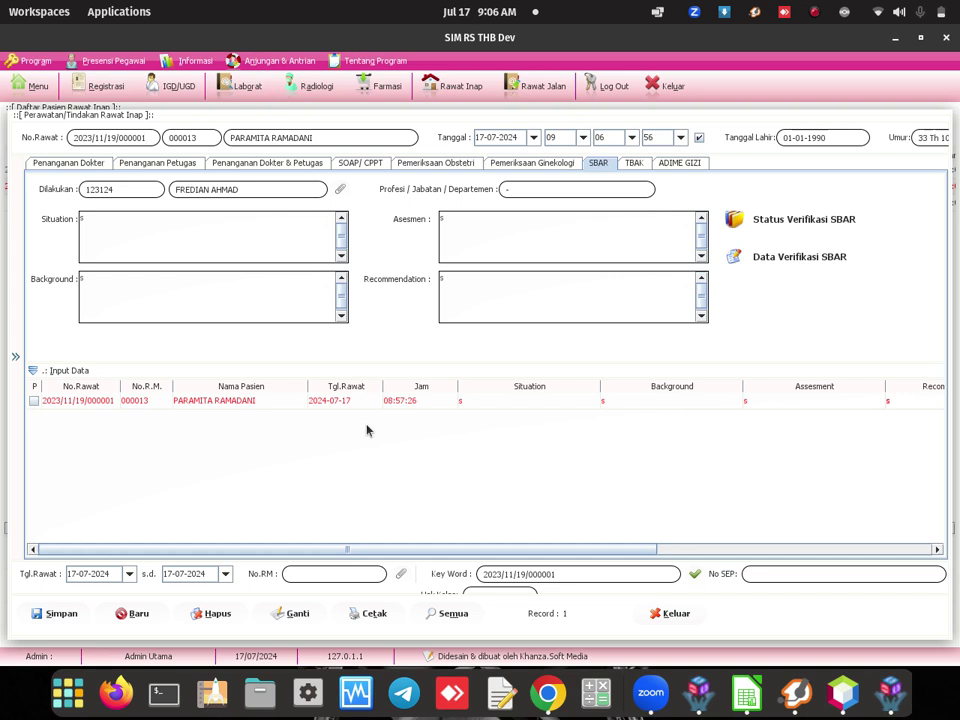
Load the saved SBAR entry, close the treatment form back to the inpatient list, then open the recorder menu.
{"action": "left_click", "coordinate": [348, 400]}
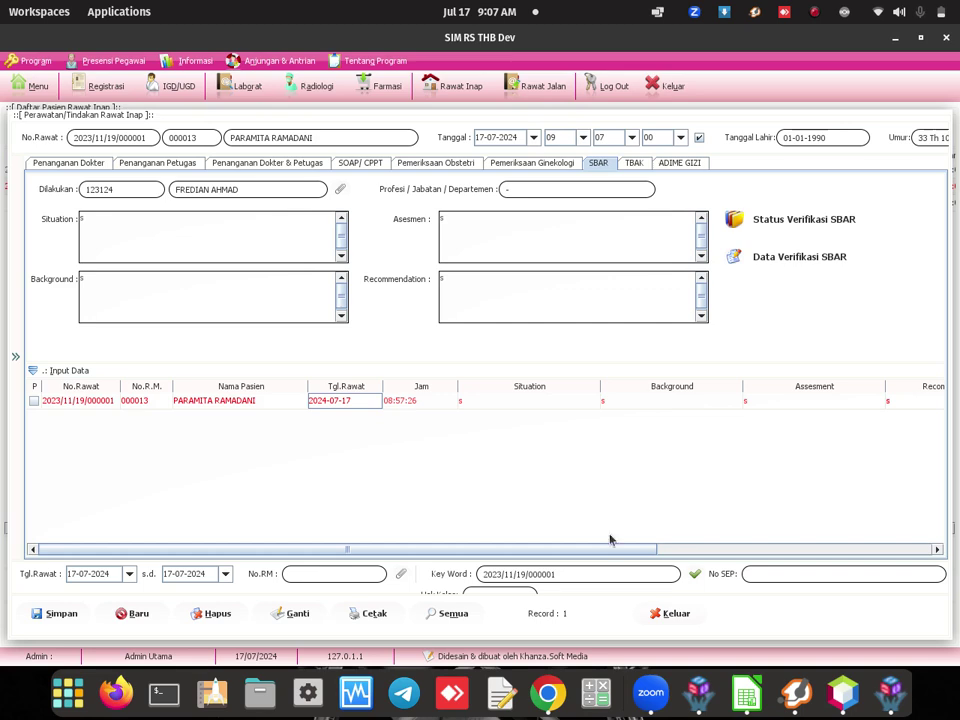
{"action": "left_click", "coordinate": [674, 613]}
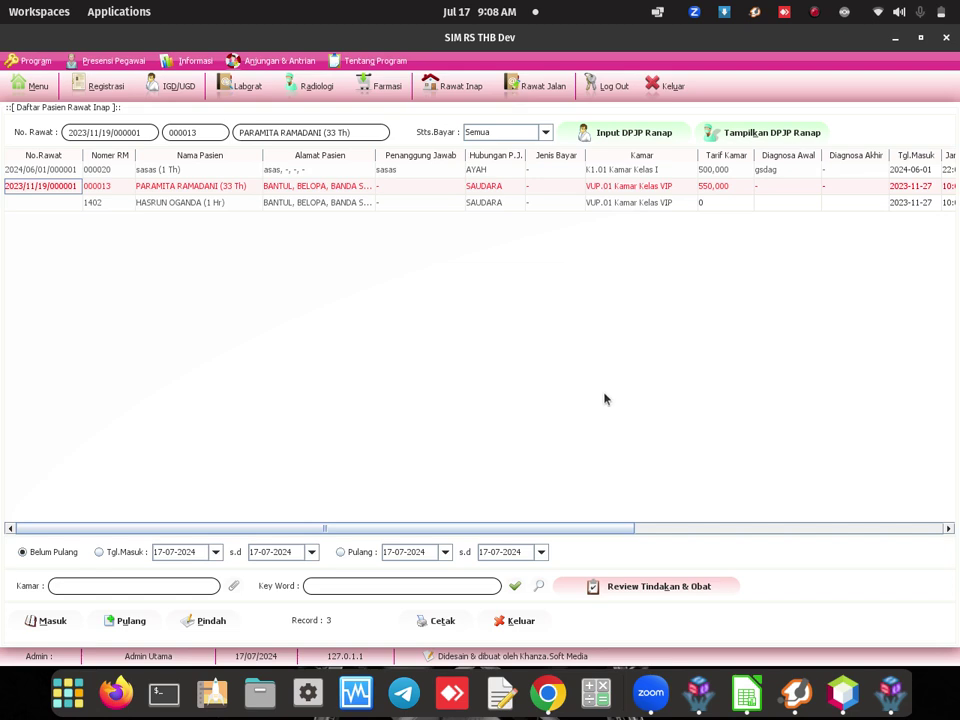
{"action": "left_click", "coordinate": [814, 12]}
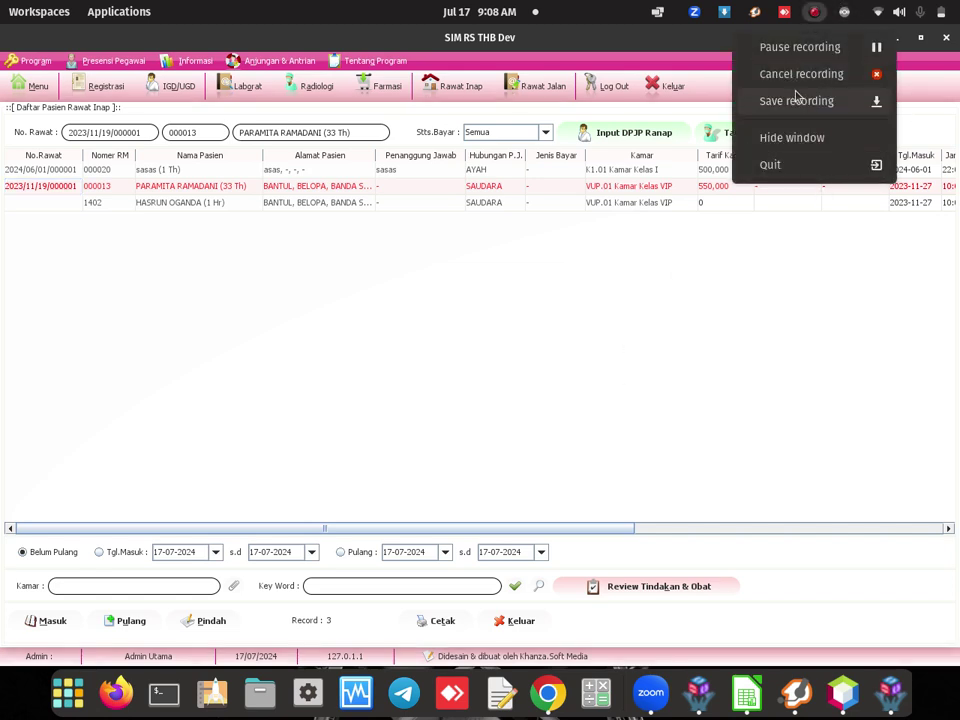